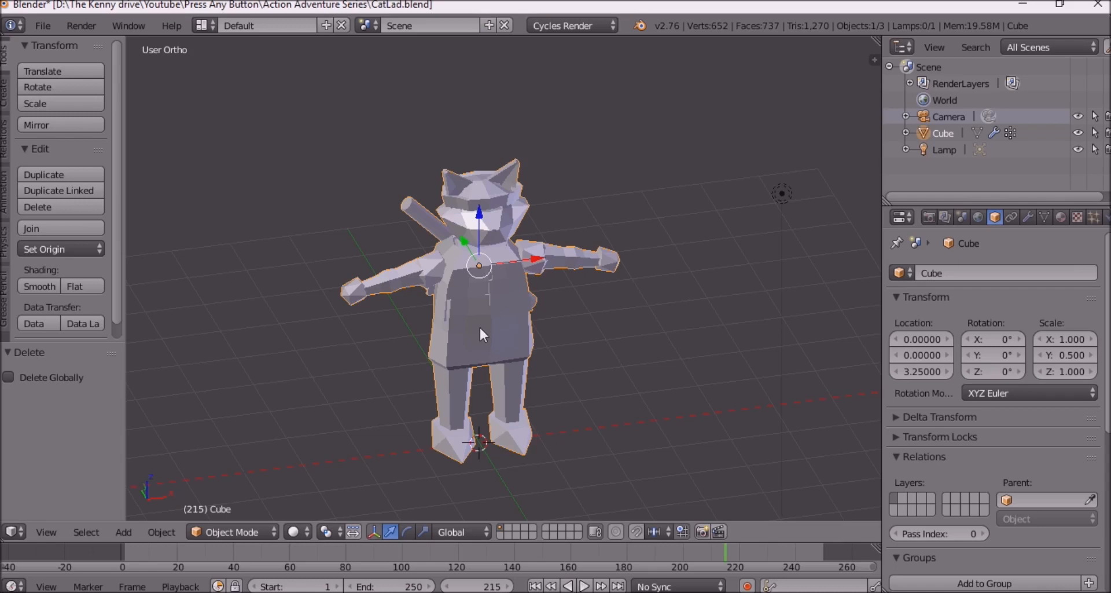
{"action": "scroll", "coordinate": [480, 329], "scroll_direction": "down", "scroll_amount": 2}
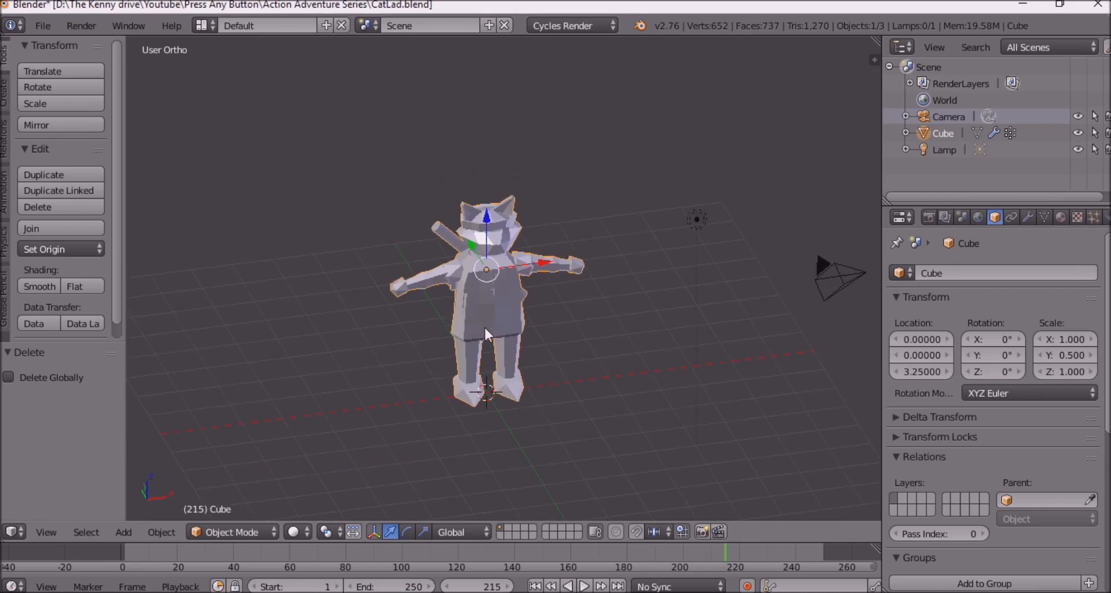
{"action": "scroll", "coordinate": [491, 323], "scroll_direction": "up", "scroll_amount": 3}
{"action": "scroll", "coordinate": [491, 323], "scroll_direction": "down", "scroll_amount": 2}
{"action": "middle_click_drag", "start_coordinate": [491, 324], "coordinate": [488, 293]}
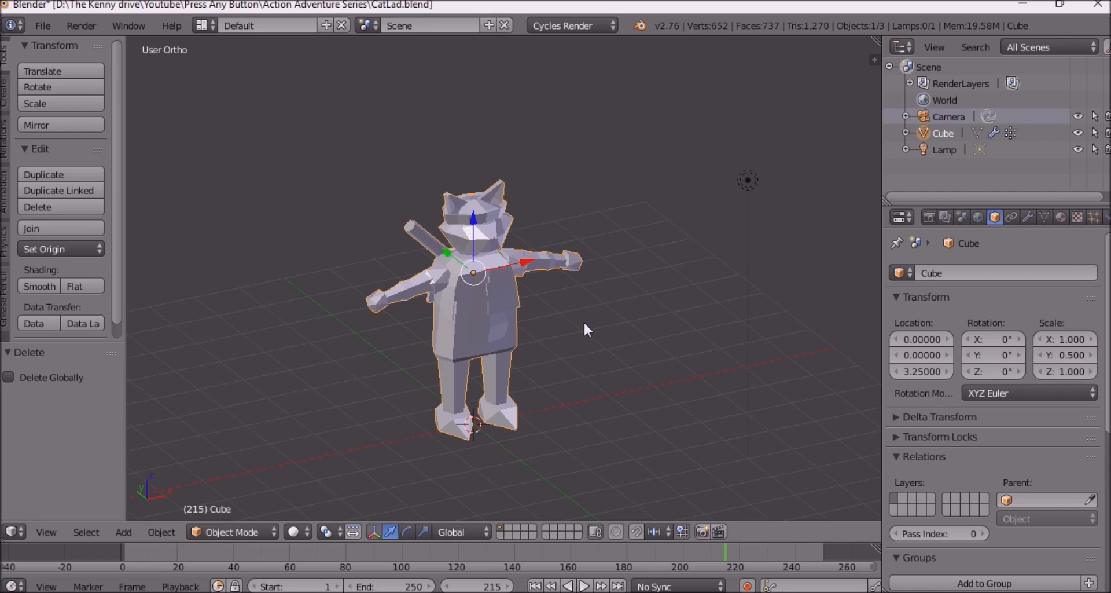
{"action": "middle_click_drag", "start_coordinate": [584, 322], "coordinate": [542, 334]}
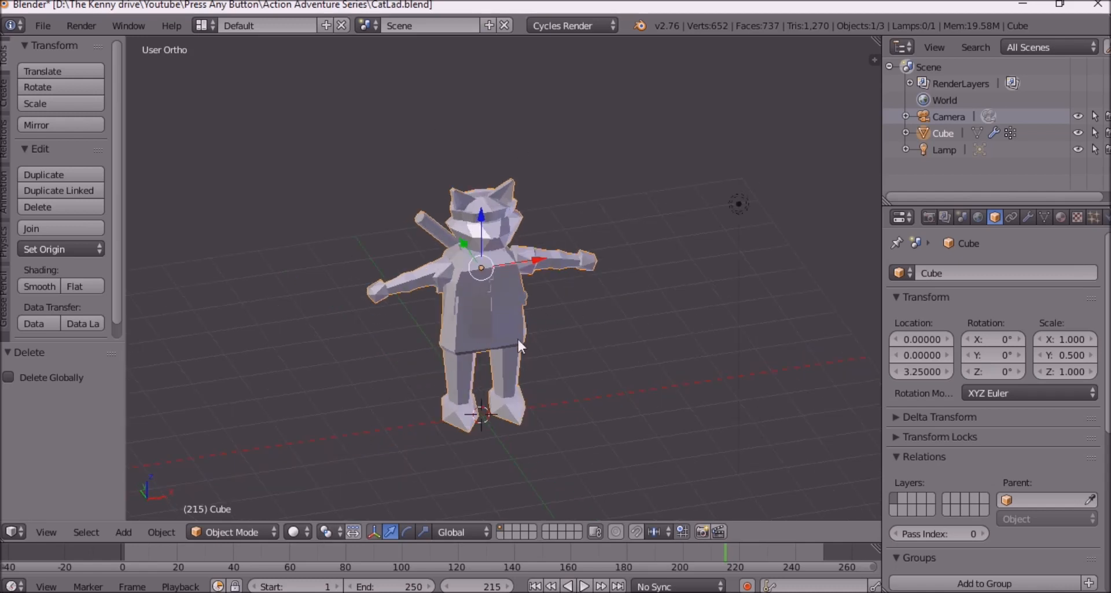
{"action": "scroll", "coordinate": [519, 340], "scroll_direction": "down", "scroll_amount": 2}
{"action": "scroll", "coordinate": [496, 340], "scroll_direction": "up", "scroll_amount": 4}
{"action": "middle_click_drag", "start_coordinate": [492, 333], "coordinate": [465, 328]}
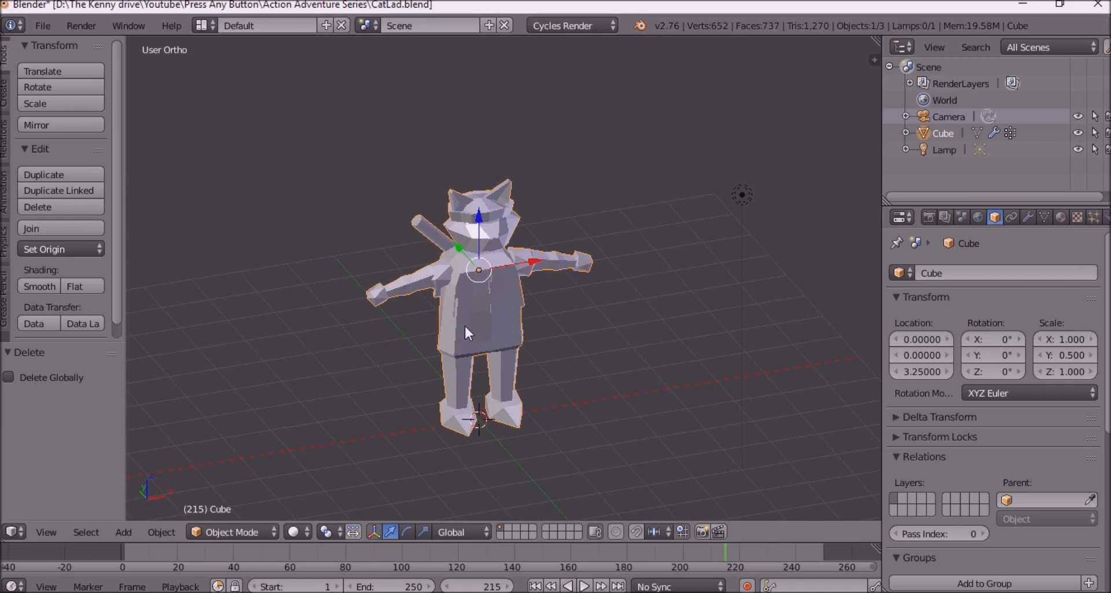
{"action": "scroll", "coordinate": [466, 324], "scroll_direction": "up", "scroll_amount": 2}
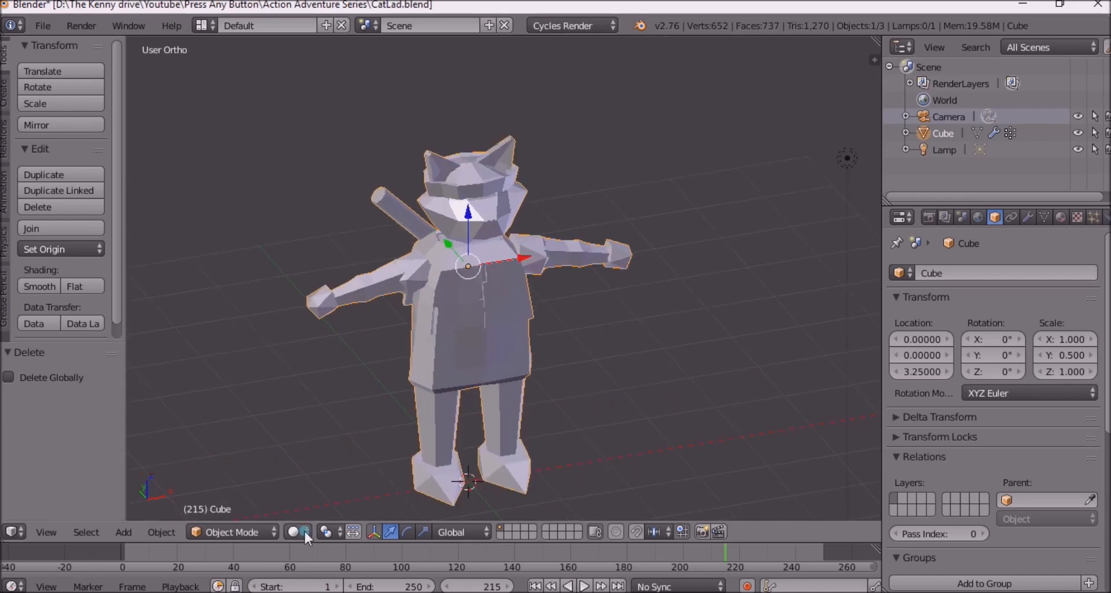
Step: Preview the cat character in Rendered viewport shading and return to Solid shading
{"action": "left_click", "coordinate": [304, 530]}
{"action": "left_click", "coordinate": [353, 421]}
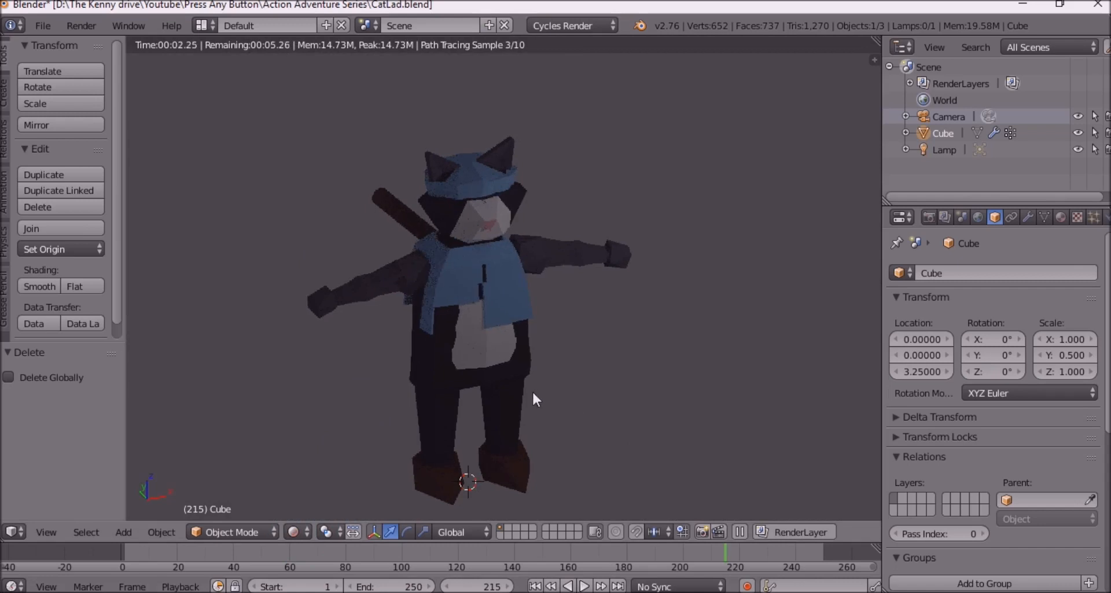
{"action": "key", "text": "shift+z"}
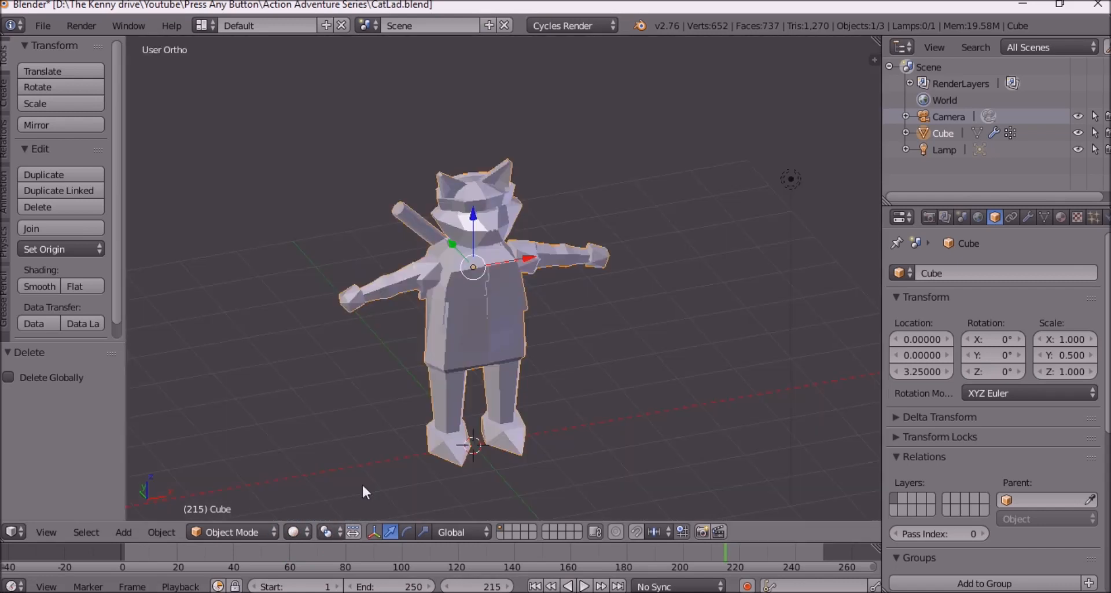
{"action": "scroll", "coordinate": [504, 328], "scroll_direction": "down", "scroll_amount": 1}
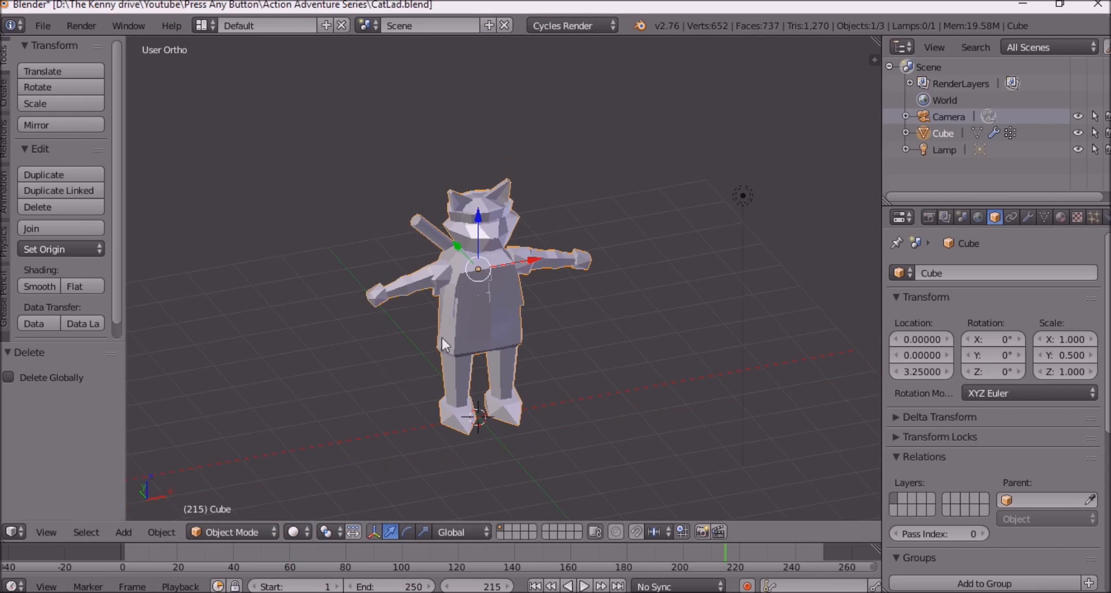
Step: Try the Texture viewport shading and switch to Material shading to view the cat character's colours
{"action": "middle_click_drag", "start_coordinate": [484, 317], "coordinate": [399, 417]}
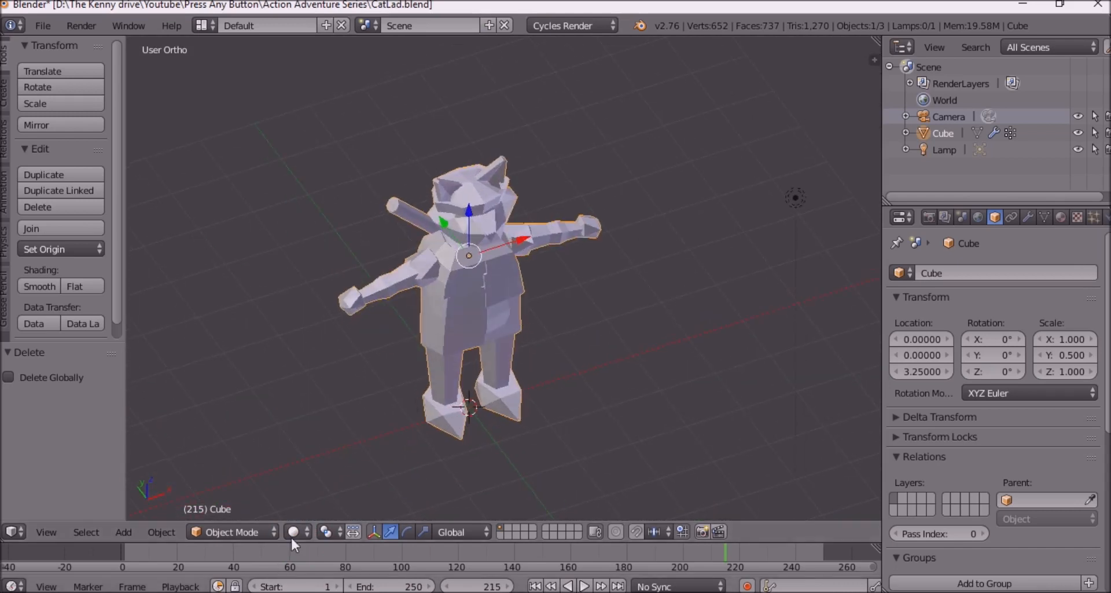
{"action": "left_click", "coordinate": [295, 532]}
{"action": "left_click", "coordinate": [328, 460]}
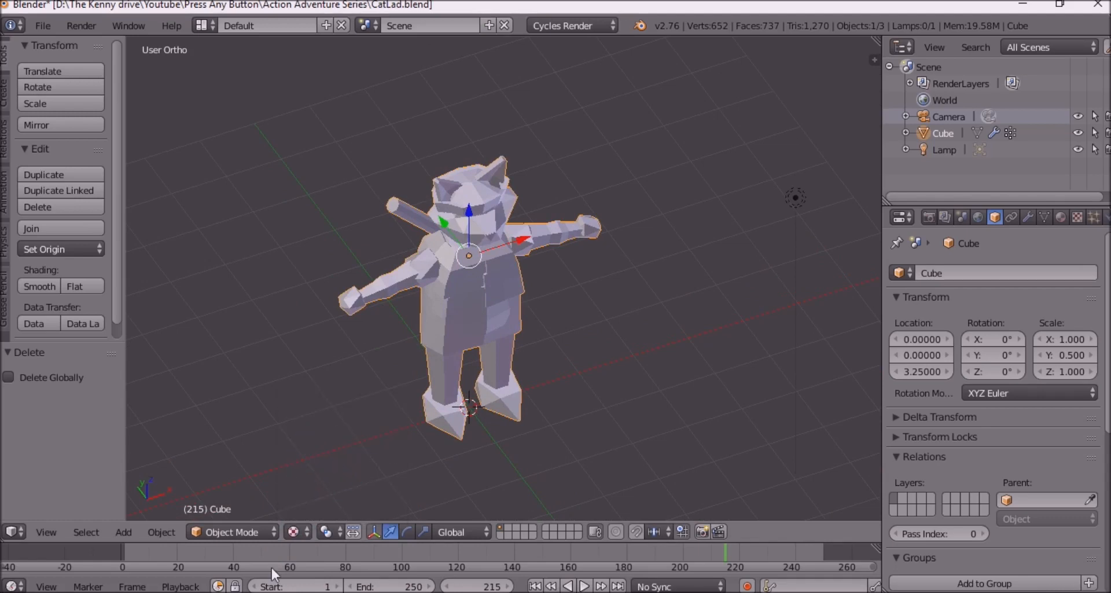
{"action": "left_click", "coordinate": [295, 532]}
{"action": "left_click", "coordinate": [342, 436]}
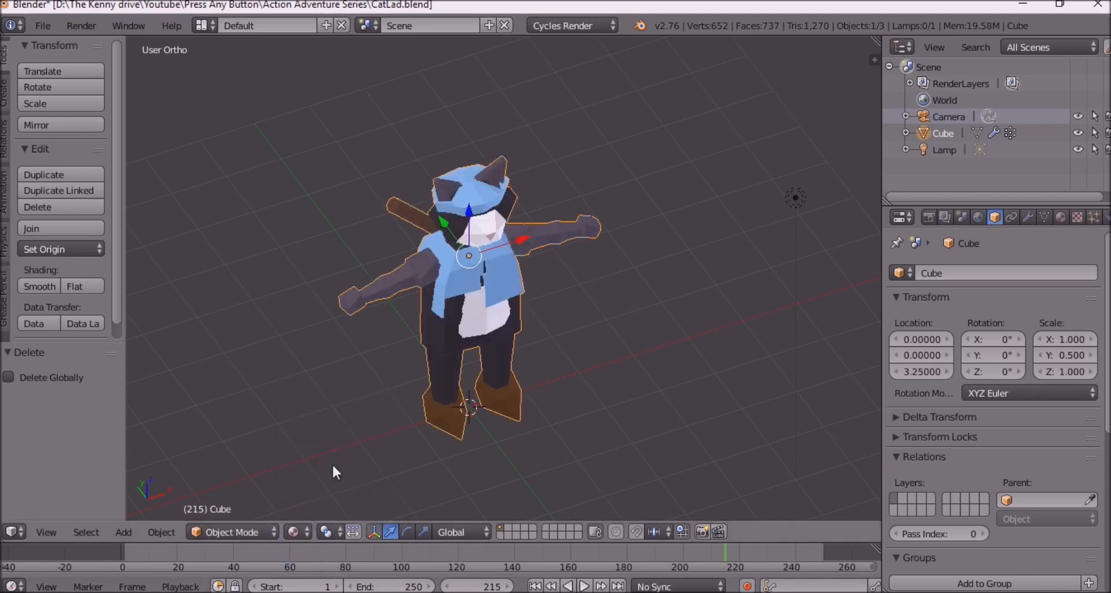
Step: Examine the coloured cat character from the front, above and the side, including the hat, scarf and face
{"action": "middle_click_drag", "start_coordinate": [398, 419], "coordinate": [452, 267]}
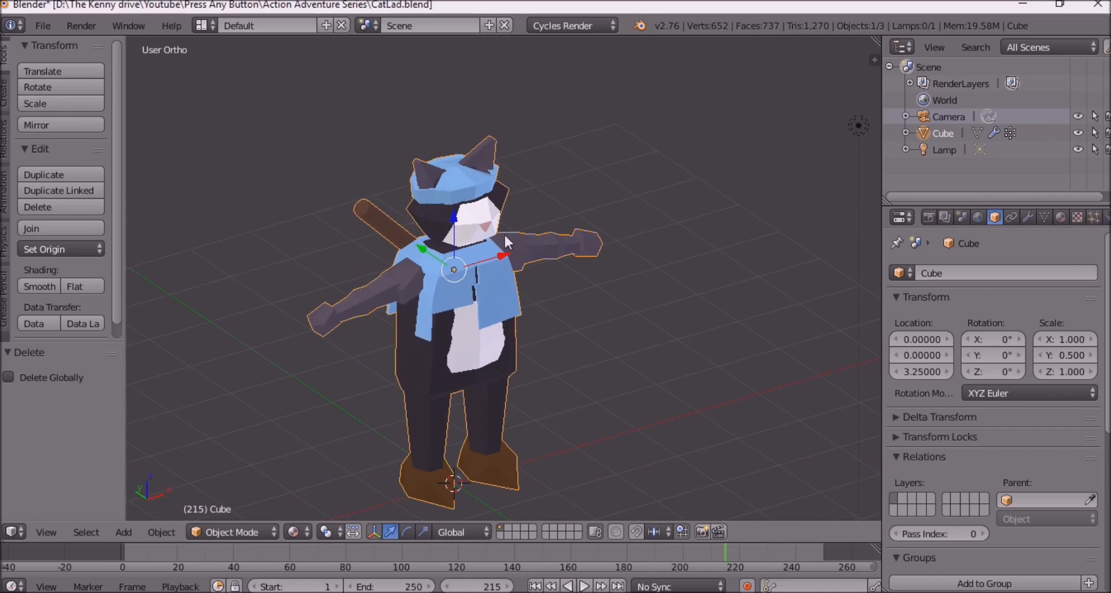
{"action": "middle_click_drag", "start_coordinate": [383, 358], "coordinate": [428, 134]}
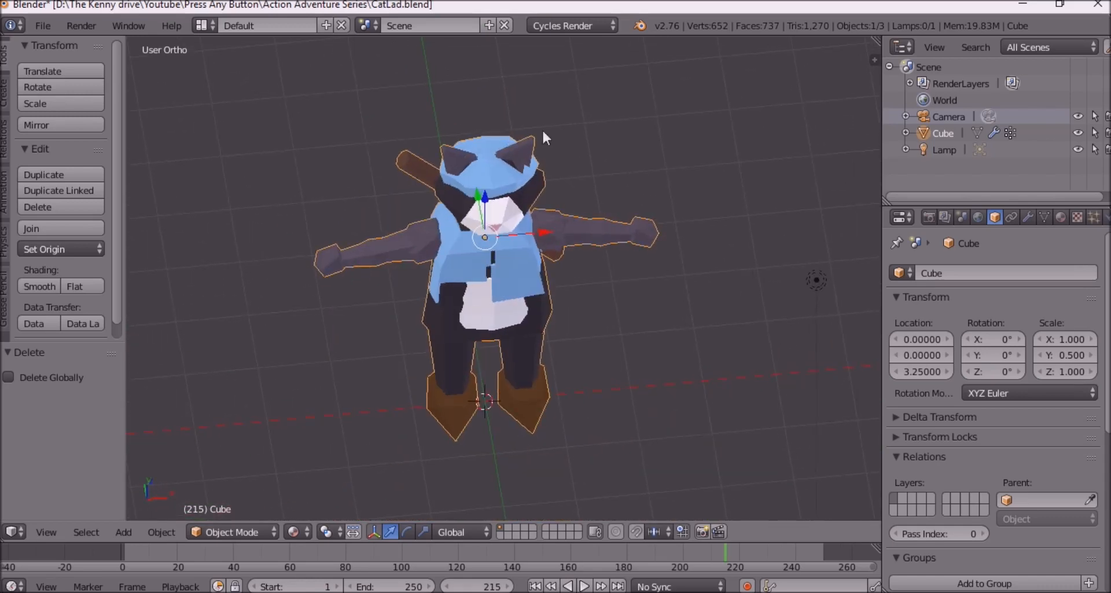
{"action": "middle_click_drag", "start_coordinate": [383, 290], "coordinate": [456, 168]}
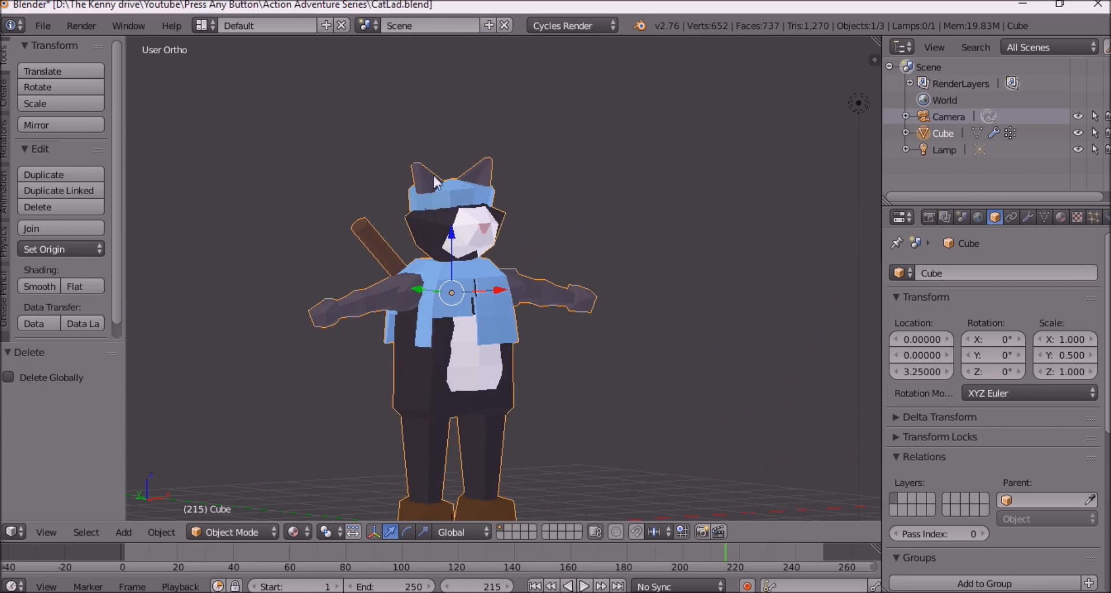
{"action": "middle_click_drag", "start_coordinate": [505, 293], "coordinate": [446, 322]}
{"action": "scroll", "coordinate": [462, 251], "scroll_direction": "up", "scroll_amount": 2}
{"action": "middle_click_drag", "start_coordinate": [462, 251], "coordinate": [535, 263]}
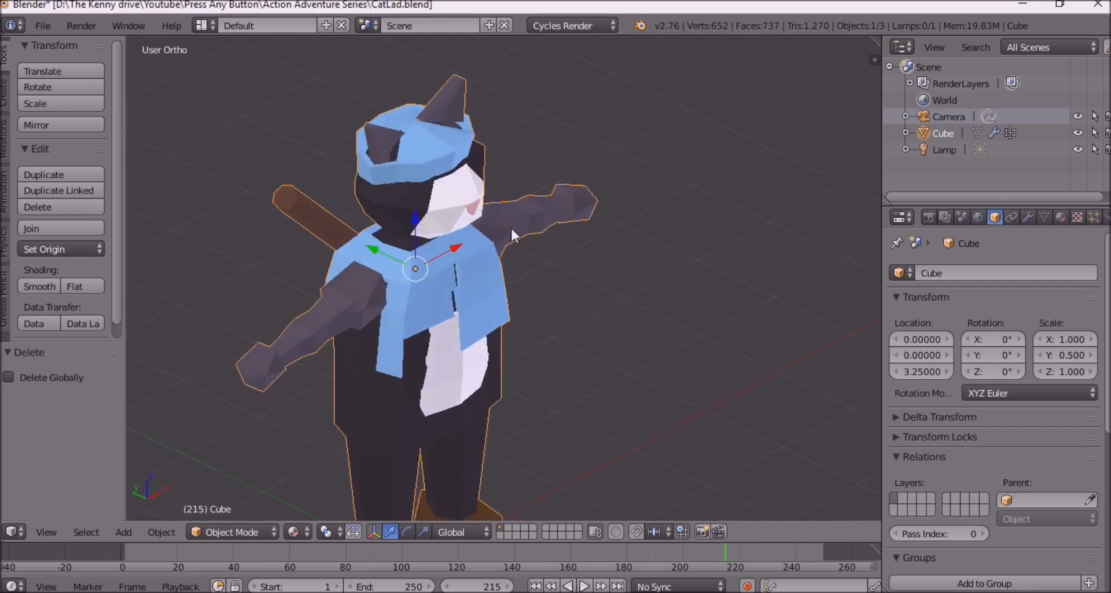
{"action": "scroll", "coordinate": [414, 286], "scroll_direction": "down", "scroll_amount": 3}
{"action": "middle_click_drag", "start_coordinate": [585, 311], "coordinate": [557, 298]}
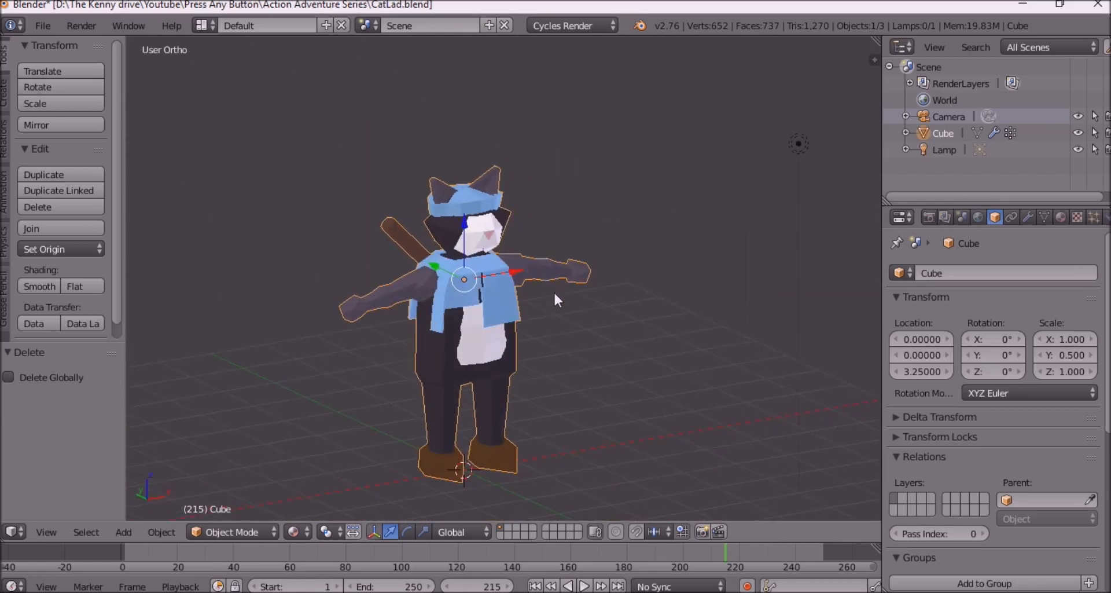
Step: Set the viewport shading back to Solid
{"action": "left_click", "coordinate": [308, 531]}
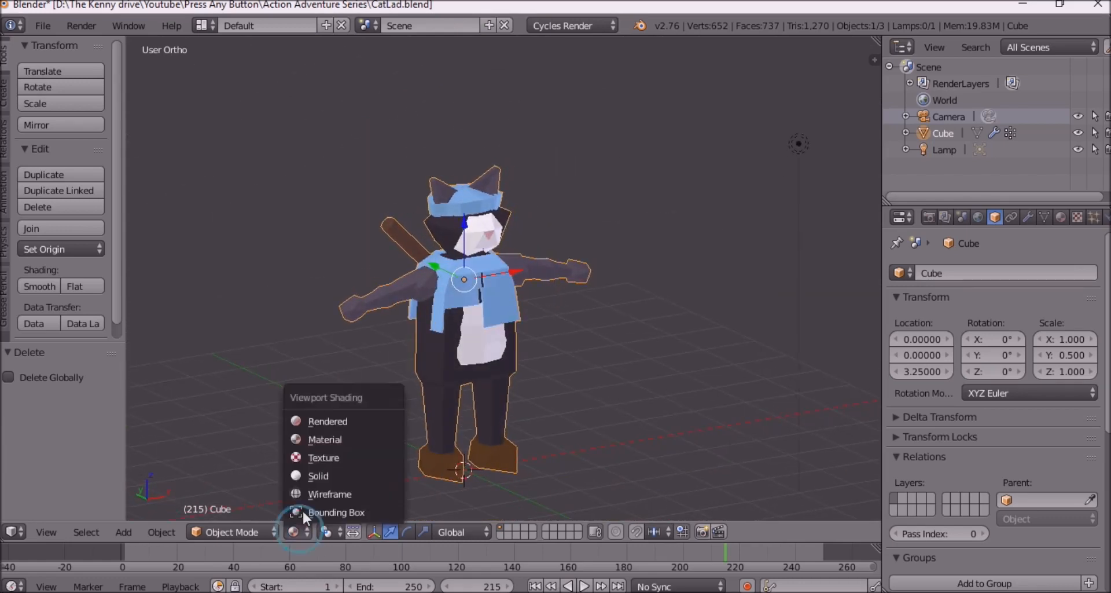
{"action": "left_click", "coordinate": [333, 483]}
{"action": "middle_click_drag", "start_coordinate": [534, 342], "coordinate": [404, 328]}
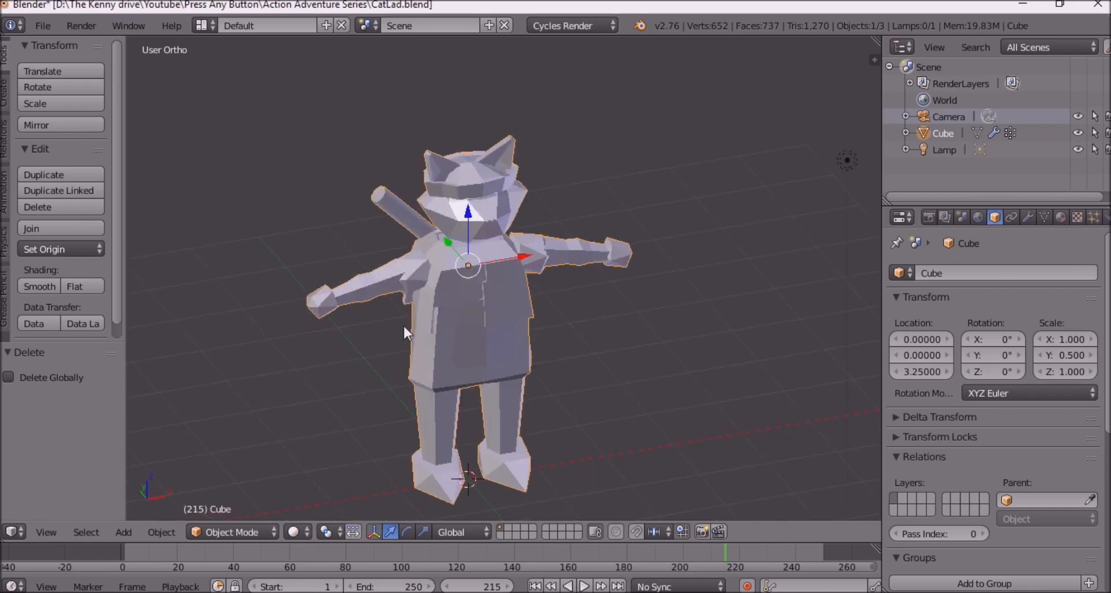
{"action": "scroll", "coordinate": [404, 328], "scroll_direction": "down", "scroll_amount": 3}
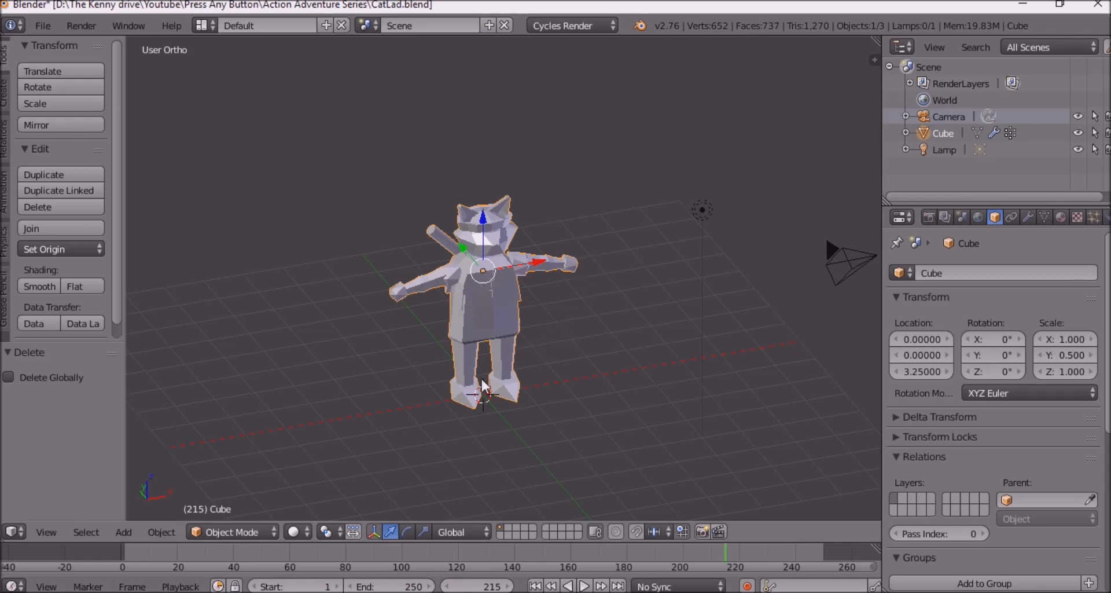
{"action": "middle_click_drag", "start_coordinate": [484, 387], "coordinate": [465, 292]}
{"action": "middle_click_drag", "start_coordinate": [426, 325], "coordinate": [462, 323]}
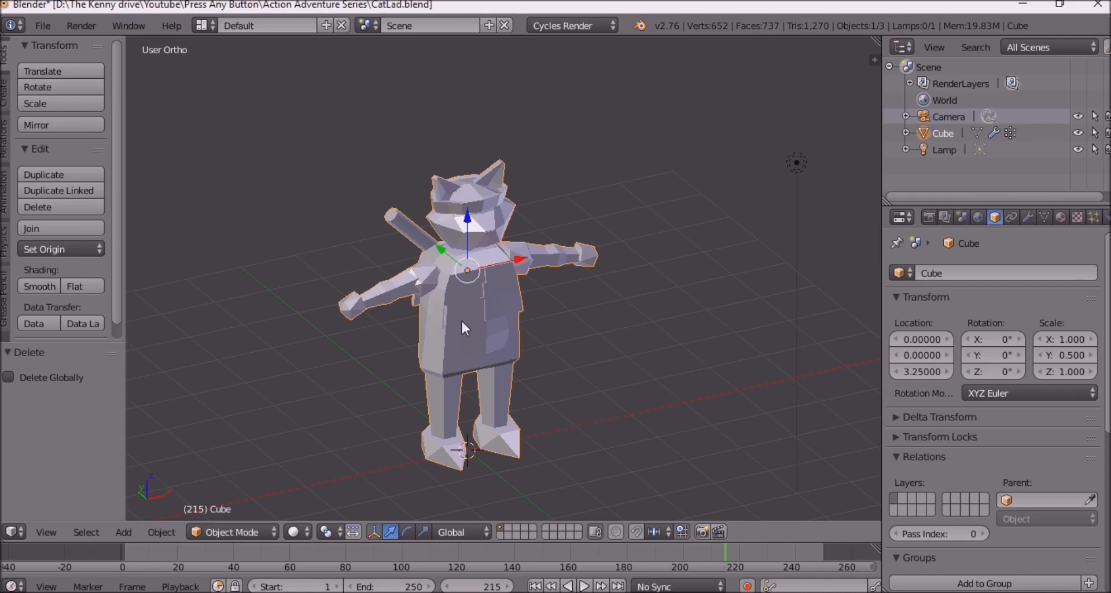
{"action": "mouse_move", "coordinate": [547, 282]}
{"action": "middle_mouse_down"}
{"action": "mouse_move", "coordinate": [459, 329]}
{"action": "mouse_move", "coordinate": [535, 294]}
{"action": "middle_mouse_up"}
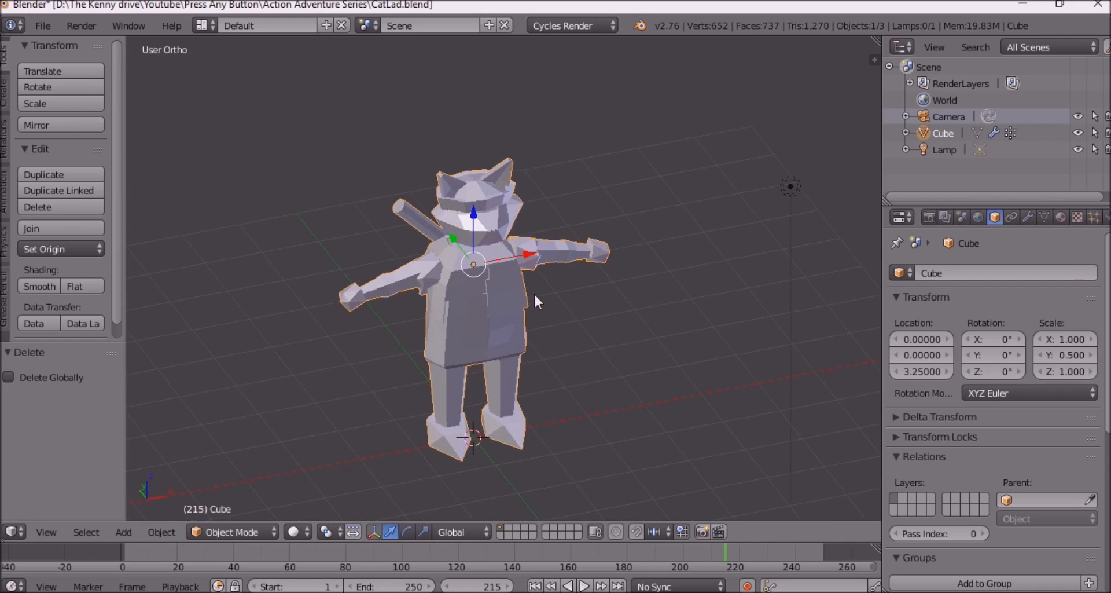
{"action": "middle_click_drag", "start_coordinate": [535, 294], "coordinate": [455, 305]}
{"action": "scroll", "coordinate": [468, 296], "scroll_direction": "down", "scroll_amount": 3}
{"action": "scroll", "coordinate": [468, 295], "scroll_direction": "up", "scroll_amount": 3}
{"action": "middle_click_drag", "start_coordinate": [577, 297], "coordinate": [657, 375]}
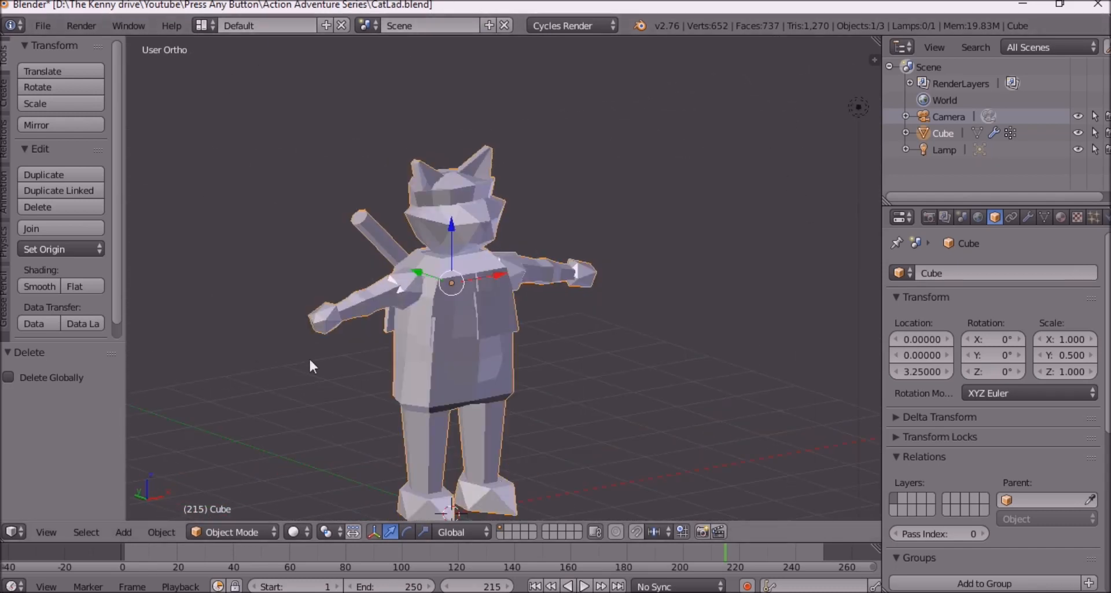
{"action": "scroll", "coordinate": [556, 210], "scroll_direction": "down", "scroll_amount": 2}
{"action": "middle_click_drag", "start_coordinate": [556, 210], "coordinate": [509, 253]}
{"action": "scroll", "coordinate": [509, 253], "scroll_direction": "down", "scroll_amount": 3}
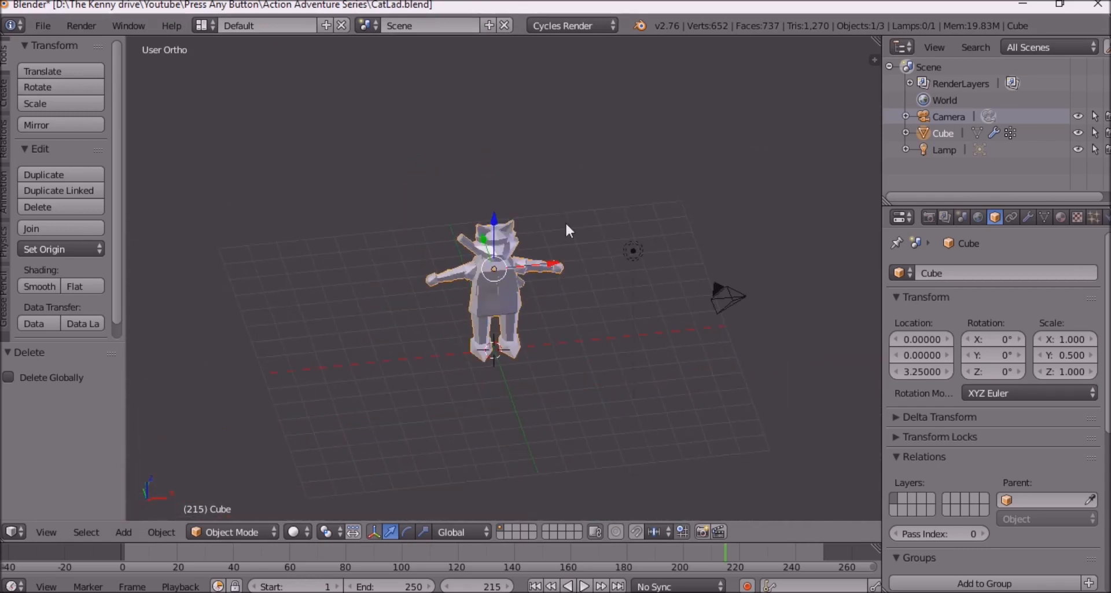
{"action": "scroll", "coordinate": [565, 221], "scroll_direction": "up", "scroll_amount": 2}
{"action": "middle_click_drag", "start_coordinate": [564, 221], "coordinate": [522, 215]}
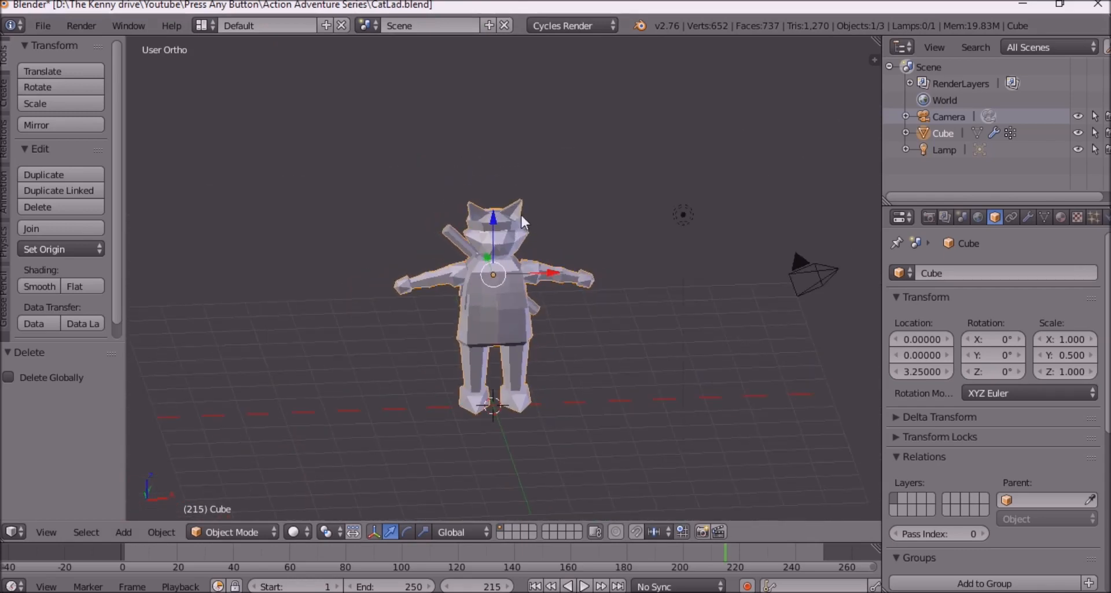
{"action": "middle_click_drag", "start_coordinate": [499, 220], "coordinate": [530, 228]}
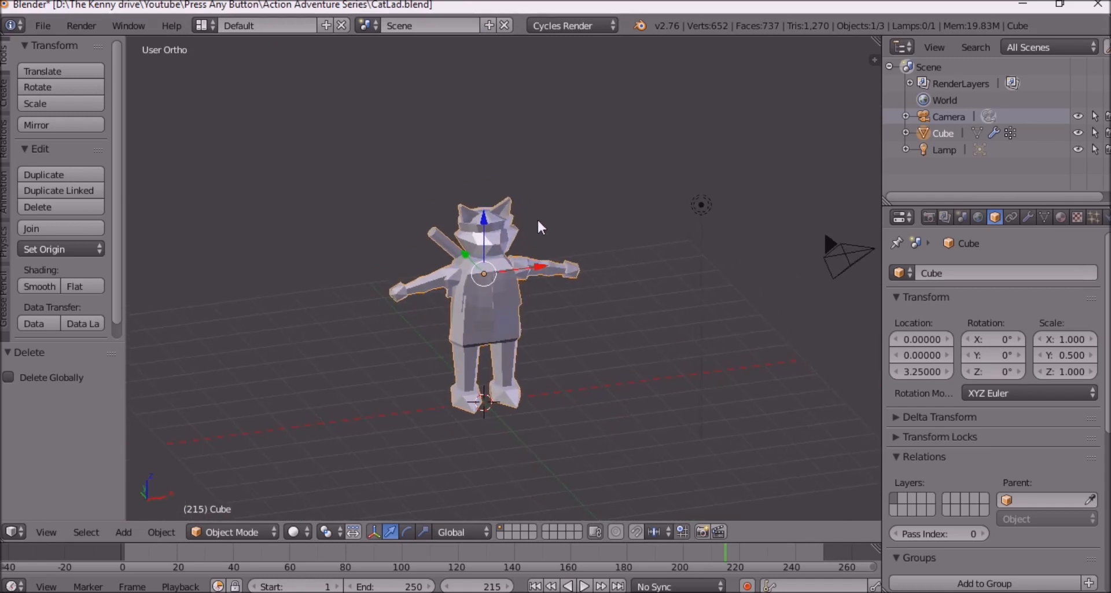
{"action": "scroll", "coordinate": [539, 223], "scroll_direction": "down", "scroll_amount": 5}
{"action": "scroll", "coordinate": [538, 223], "scroll_direction": "up", "scroll_amount": 4}
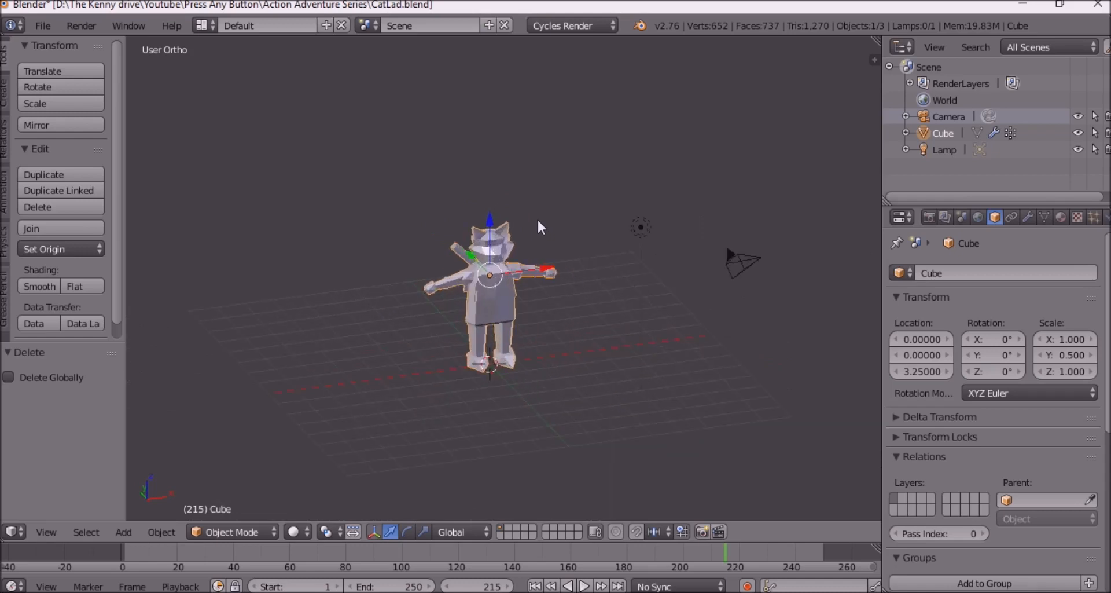
Step: Move the cat character about -4.85 units along the X axis, away from the grid centre
{"action": "right_click", "coordinate": [484, 310]}
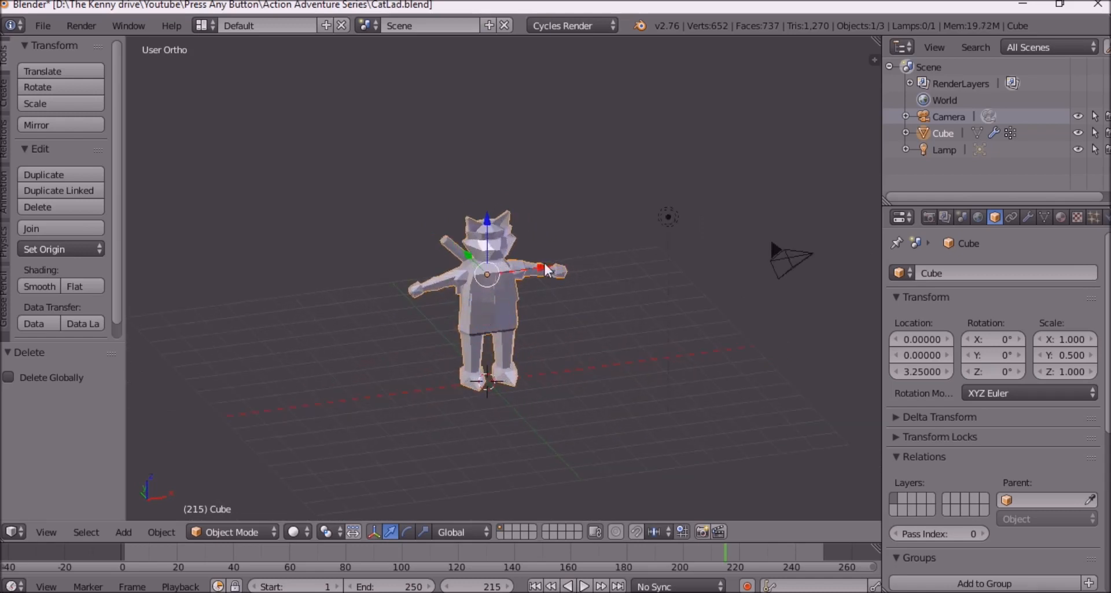
{"action": "key", "text": "g"}
{"action": "key", "text": "x"}
{"action": "left_click", "coordinate": [387, 286]}
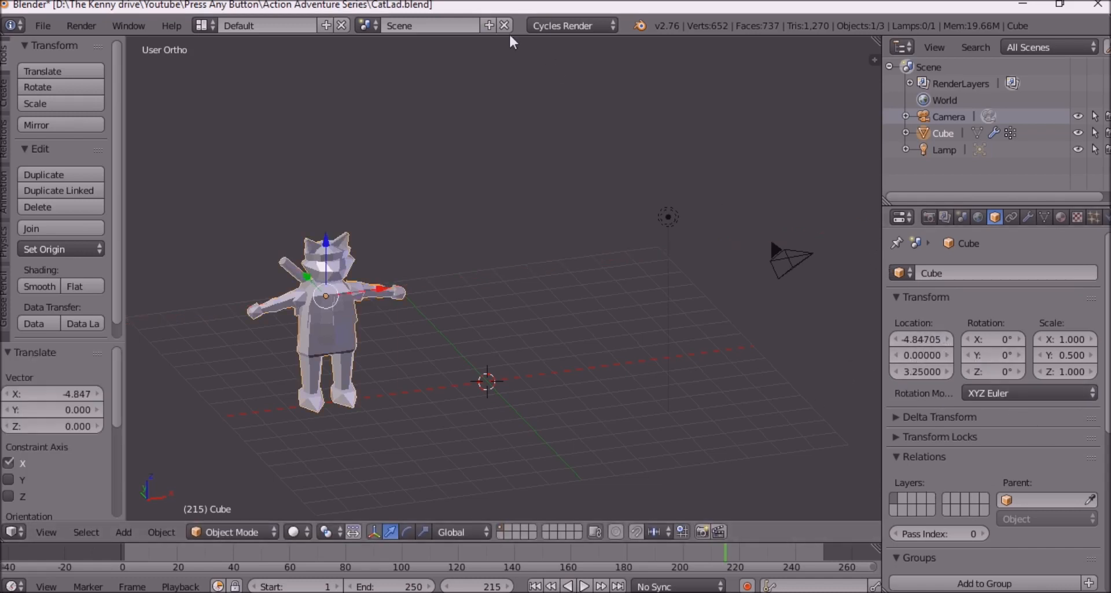
Step: Add a cube mesh at the 3D cursor in the centre of the grid
{"action": "middle_click_drag", "start_coordinate": [520, 404], "coordinate": [513, 401]}
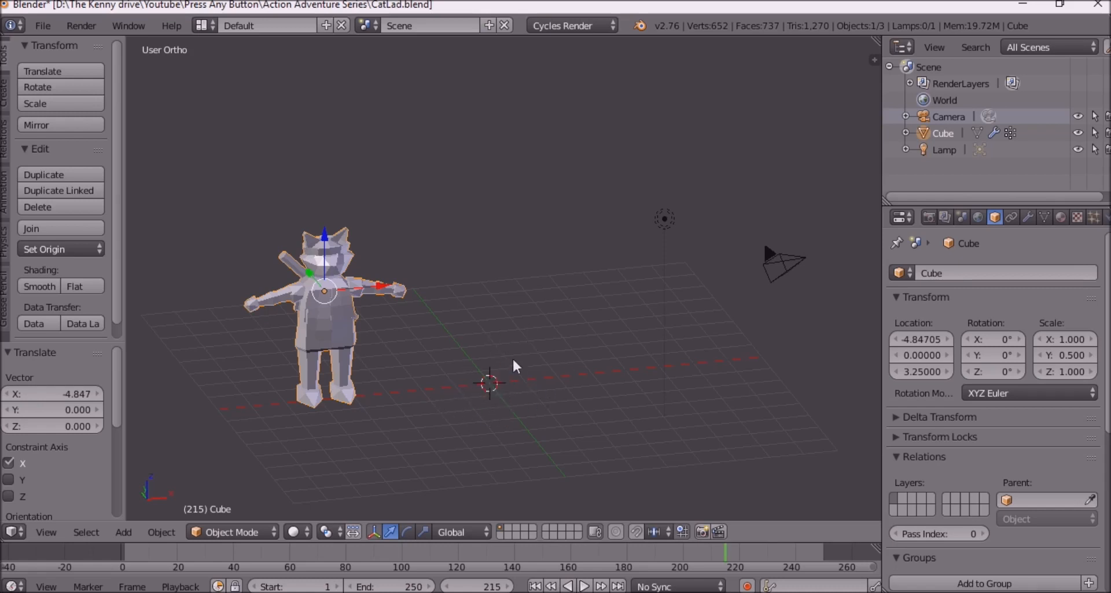
{"action": "middle_click_drag", "start_coordinate": [499, 385], "coordinate": [558, 390]}
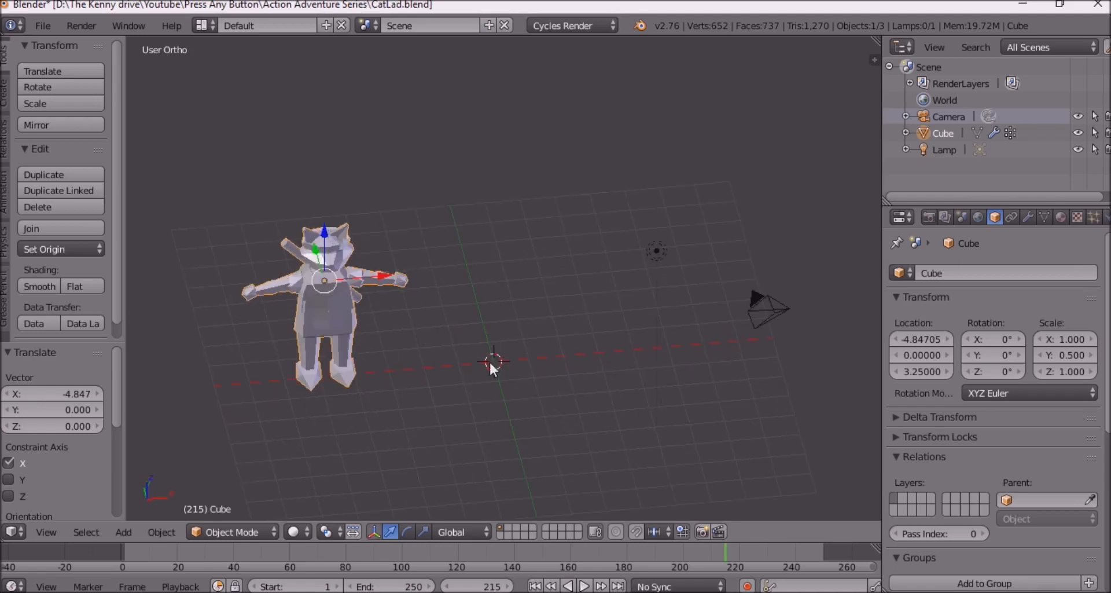
{"action": "middle_click_drag", "start_coordinate": [491, 338], "coordinate": [511, 282]}
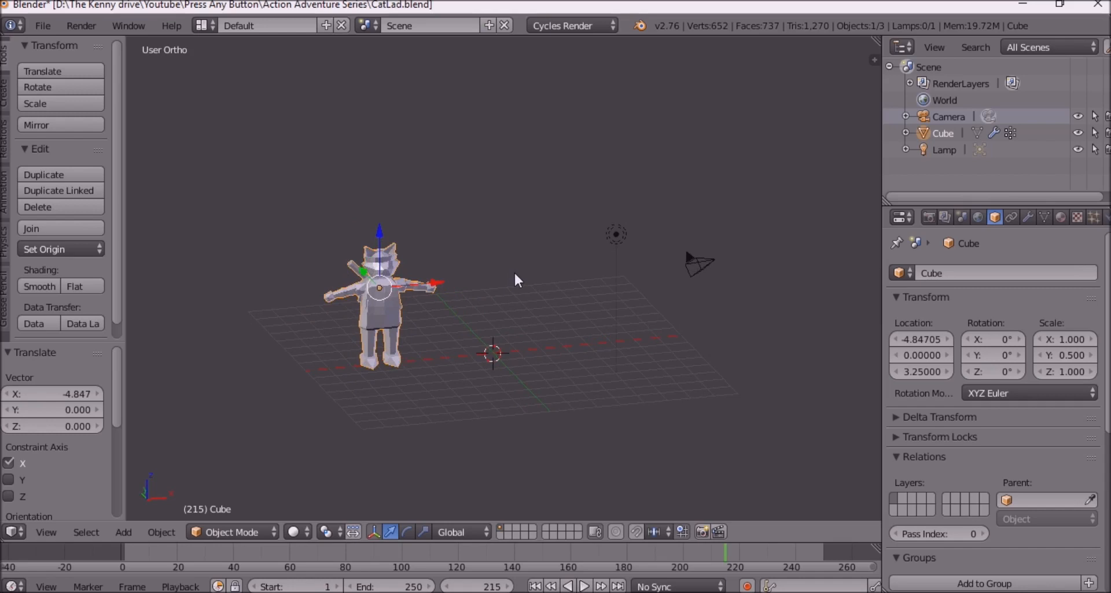
{"action": "key", "text": "shift+a"}
{"action": "mouse_move", "coordinate": [501, 276]}
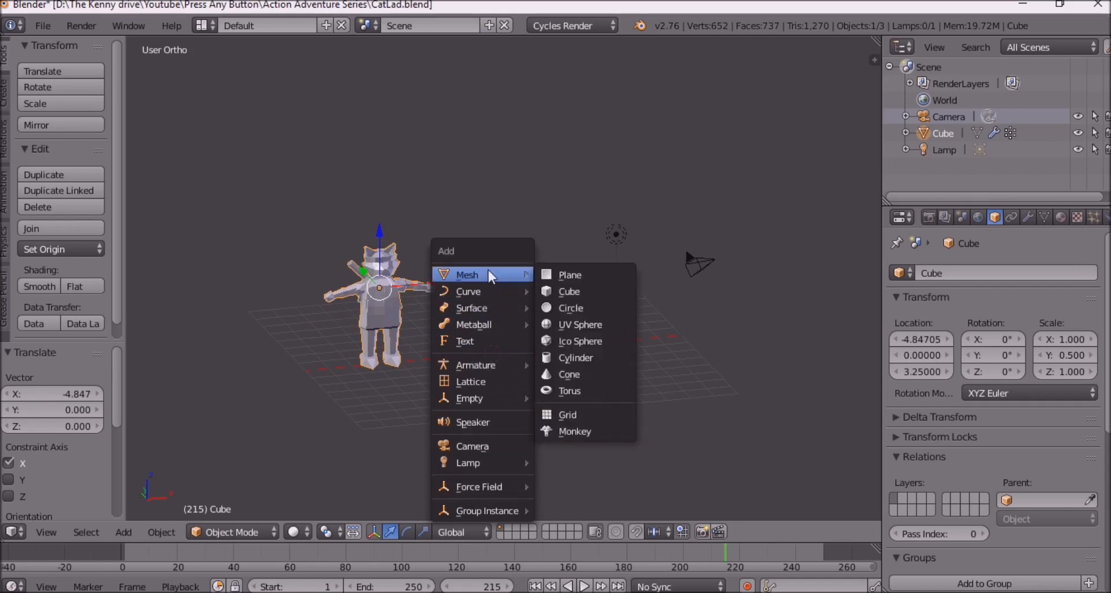
{"action": "left_click", "coordinate": [575, 290]}
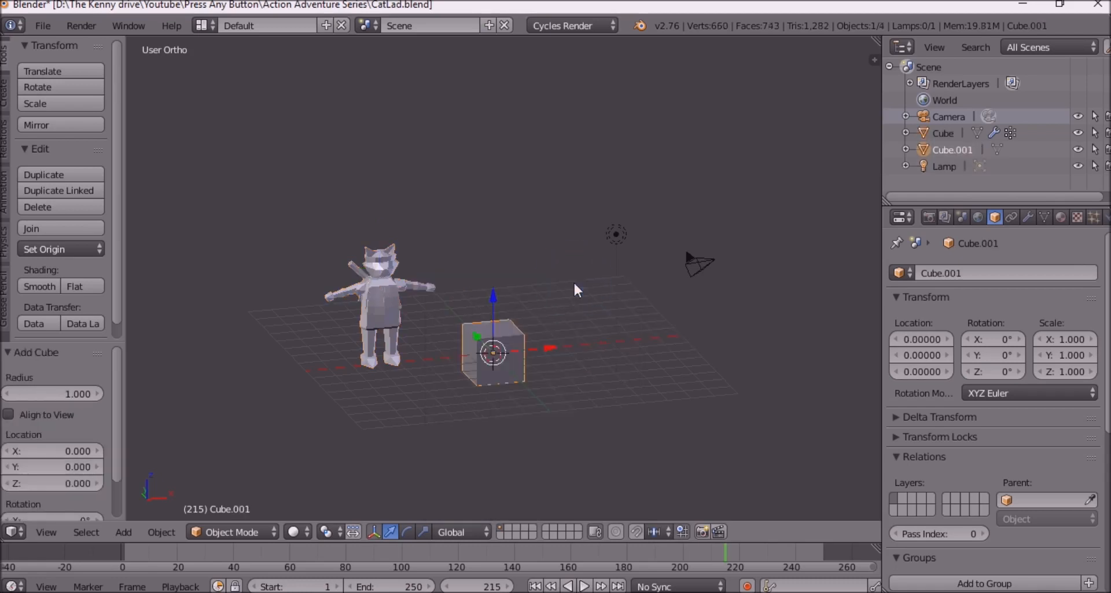
Step: Raise the new cube about 3.18 units along the Z axis above the grid
{"action": "mouse_move", "coordinate": [503, 346]}
{"action": "middle_mouse_down"}
{"action": "mouse_move", "coordinate": [458, 367]}
{"action": "mouse_move", "coordinate": [529, 337]}
{"action": "mouse_move", "coordinate": [505, 344]}
{"action": "middle_mouse_up"}
{"action": "scroll", "coordinate": [470, 360], "scroll_direction": "up", "scroll_amount": 3}
{"action": "scroll", "coordinate": [471, 358], "scroll_direction": "up", "scroll_amount": 1}
{"action": "left_click_drag", "start_coordinate": [483, 370], "coordinate": [513, 217]}
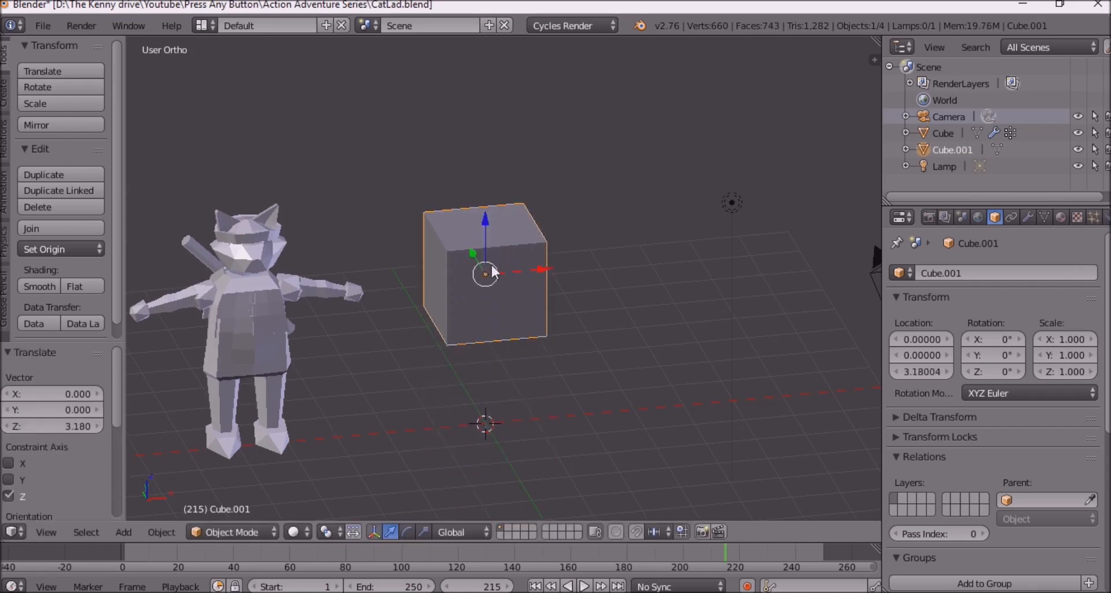
{"action": "middle_click_drag", "start_coordinate": [467, 306], "coordinate": [537, 231]}
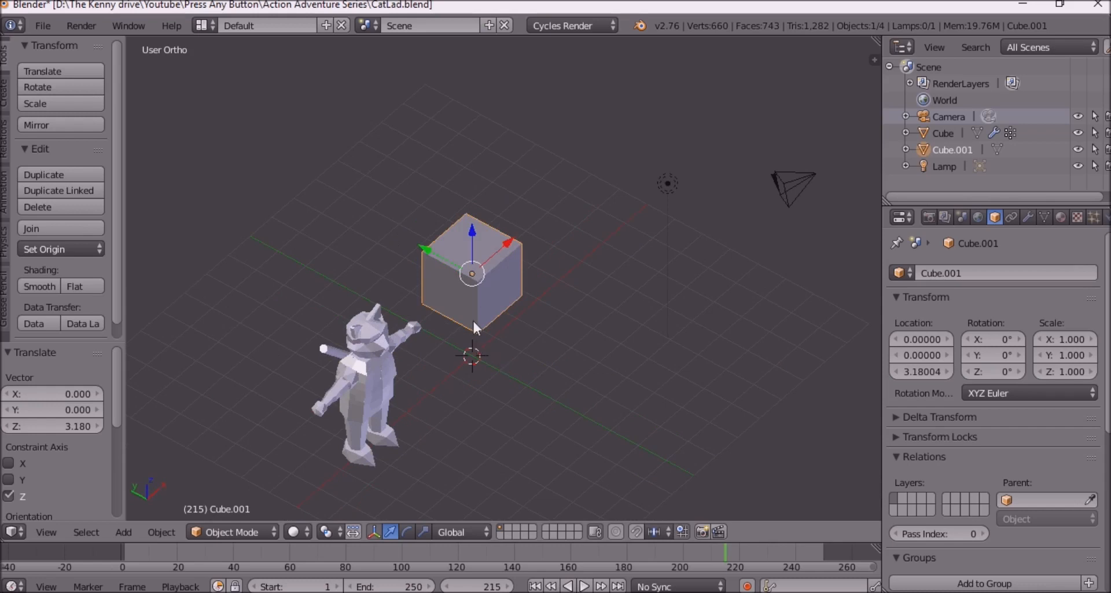
Step: Try scaling the new cube uniformly on all axes to about 0.49
{"action": "middle_click_drag", "start_coordinate": [647, 277], "coordinate": [553, 221]}
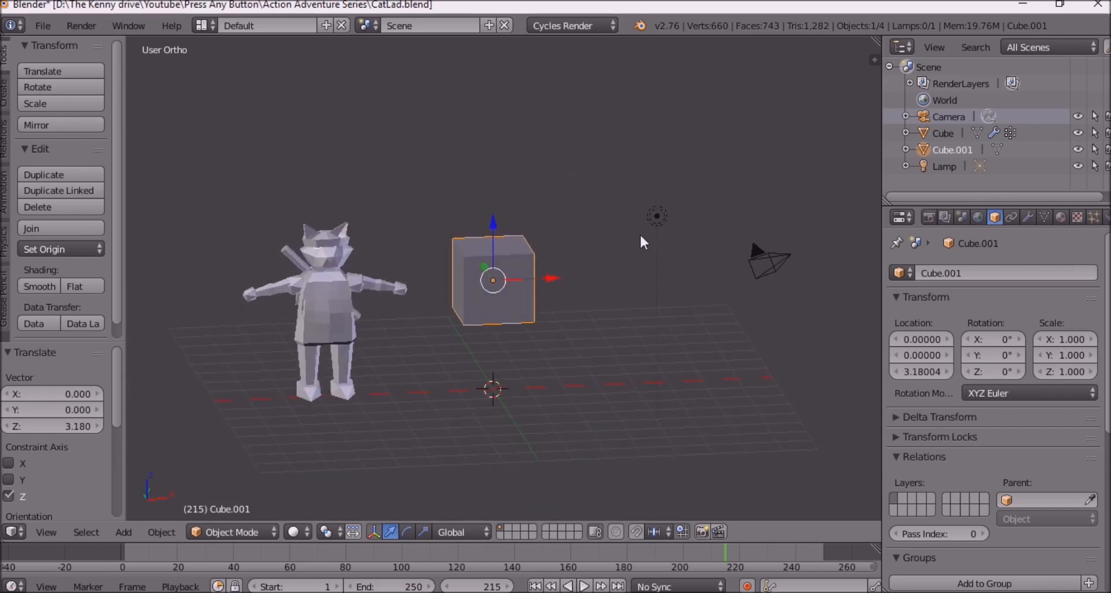
{"action": "key", "text": "s"}
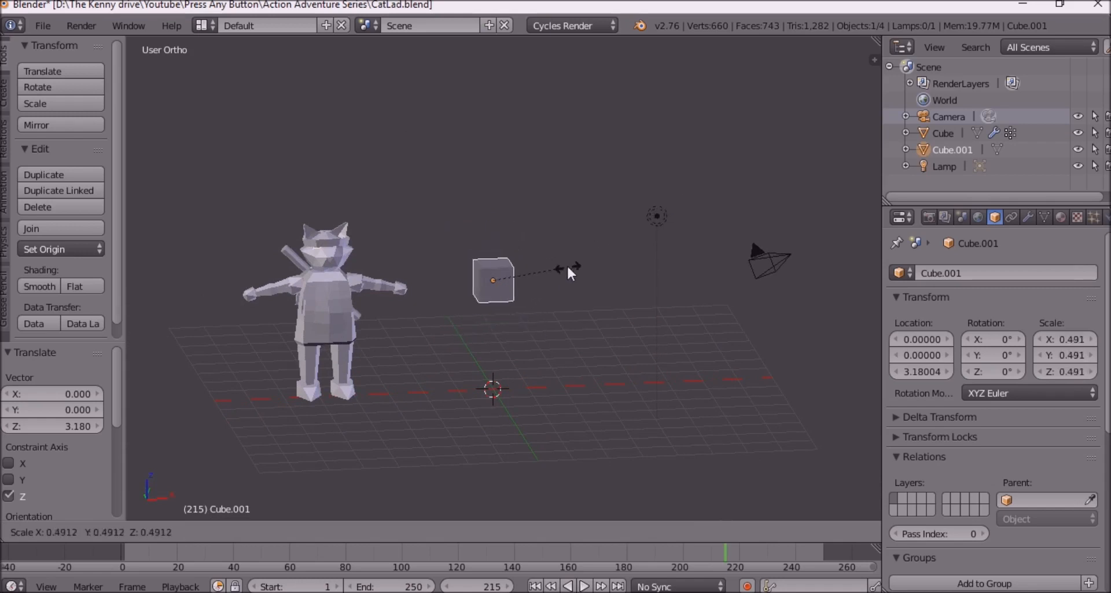
{"action": "key", "text": "Escape"}
Step: Try scaling the cube along the Z axis only, flattening it to about 0.32
{"action": "middle_click_drag", "start_coordinate": [571, 246], "coordinate": [635, 248]}
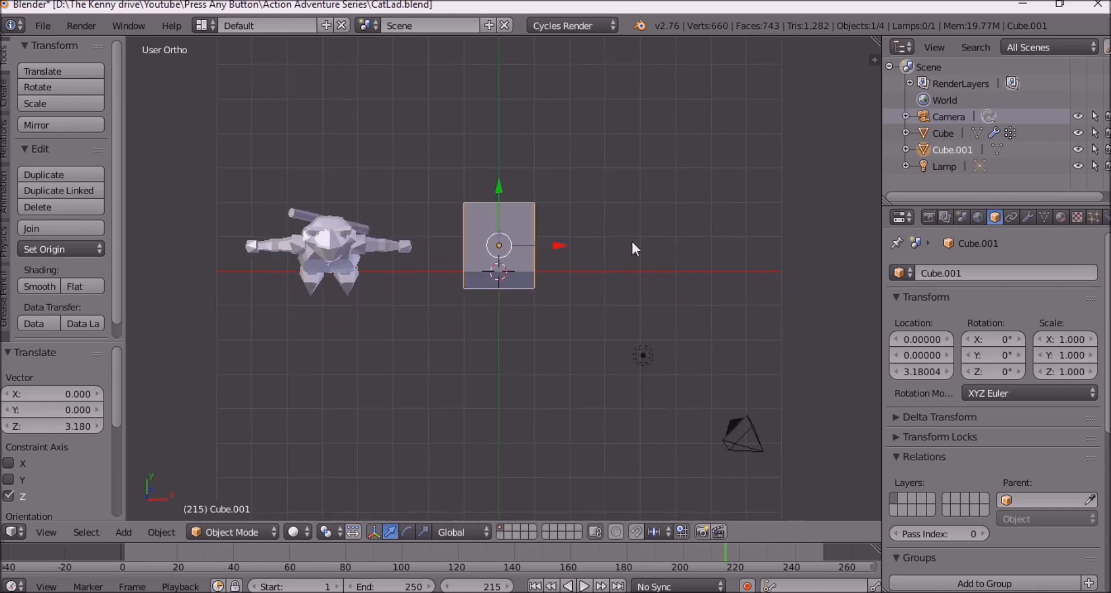
{"action": "key", "text": "s"}
{"action": "key", "text": "z"}
{"action": "right_click", "coordinate": [579, 239]}
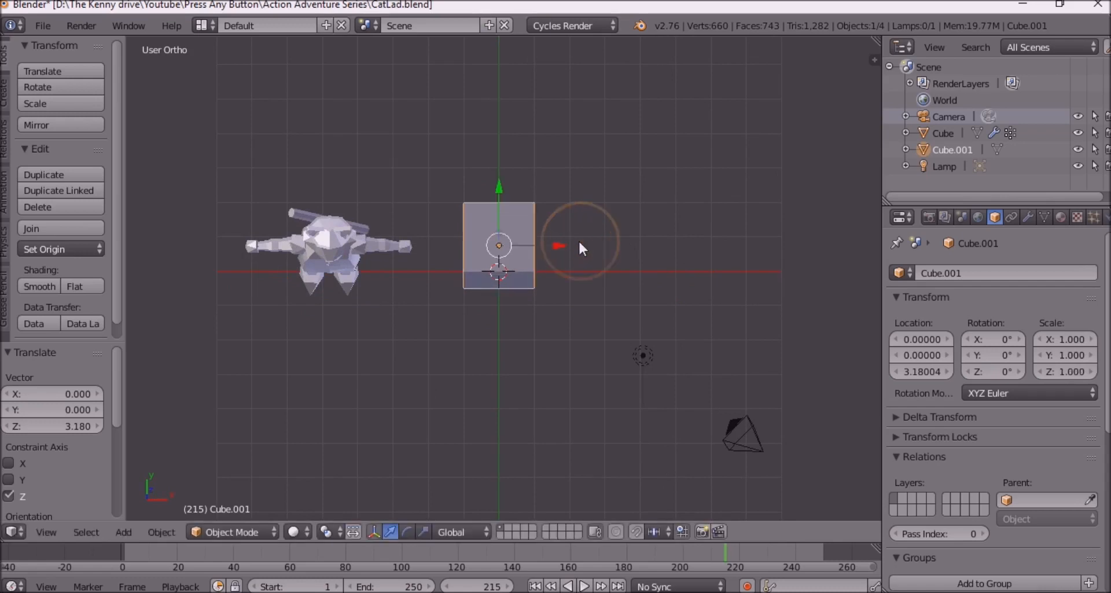
{"action": "middle_click_drag", "start_coordinate": [579, 240], "coordinate": [645, 177]}
{"action": "key", "text": "s"}
{"action": "key", "text": "z"}
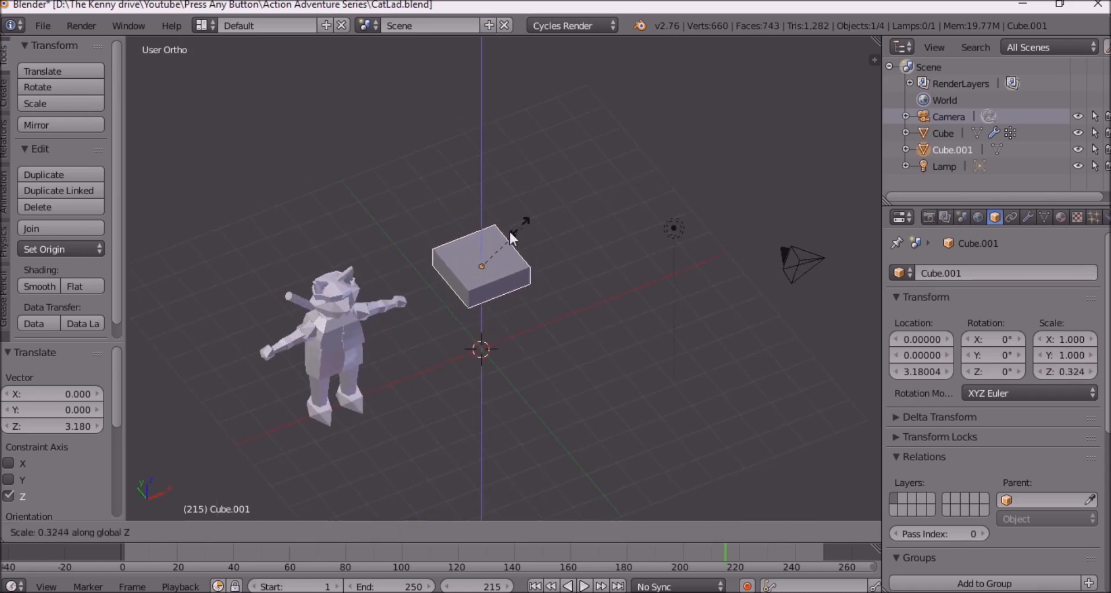
{"action": "right_click", "coordinate": [494, 238]}
Step: Try scaling the cube along the X axis only and along the Y axis only, with Y at about 0.45
{"action": "key", "text": "s"}
{"action": "key", "text": "x"}
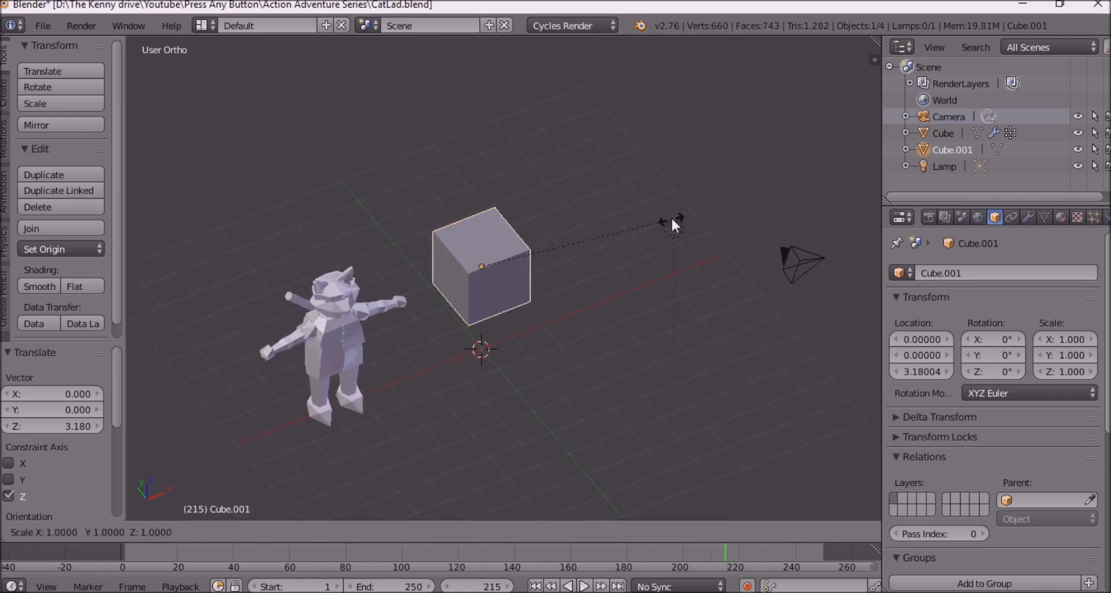
{"action": "right_click", "coordinate": [554, 275]}
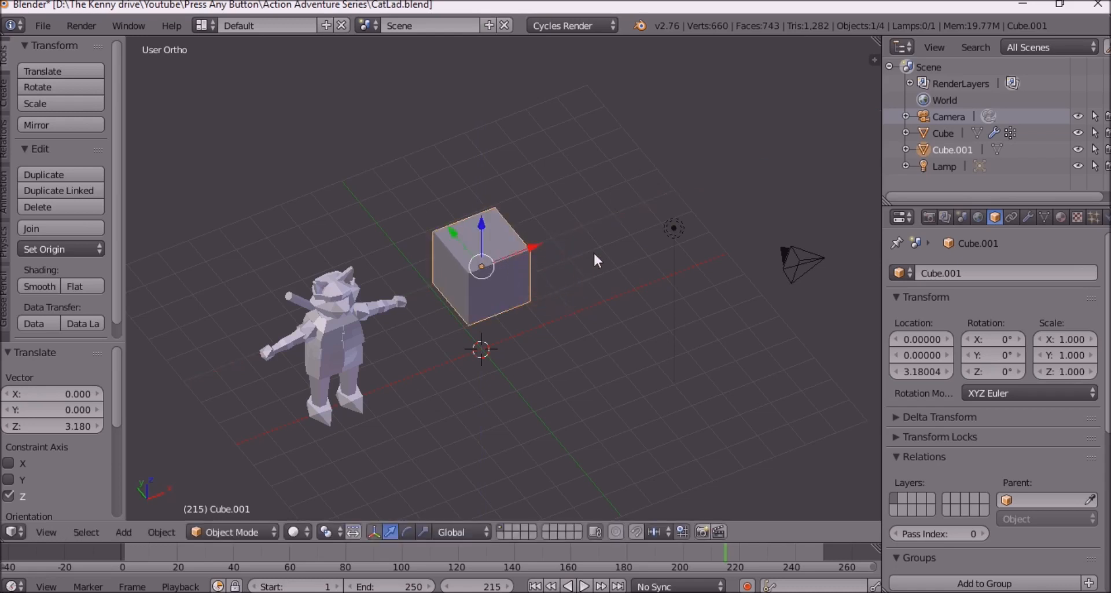
{"action": "key", "text": "s"}
{"action": "key", "text": "y"}
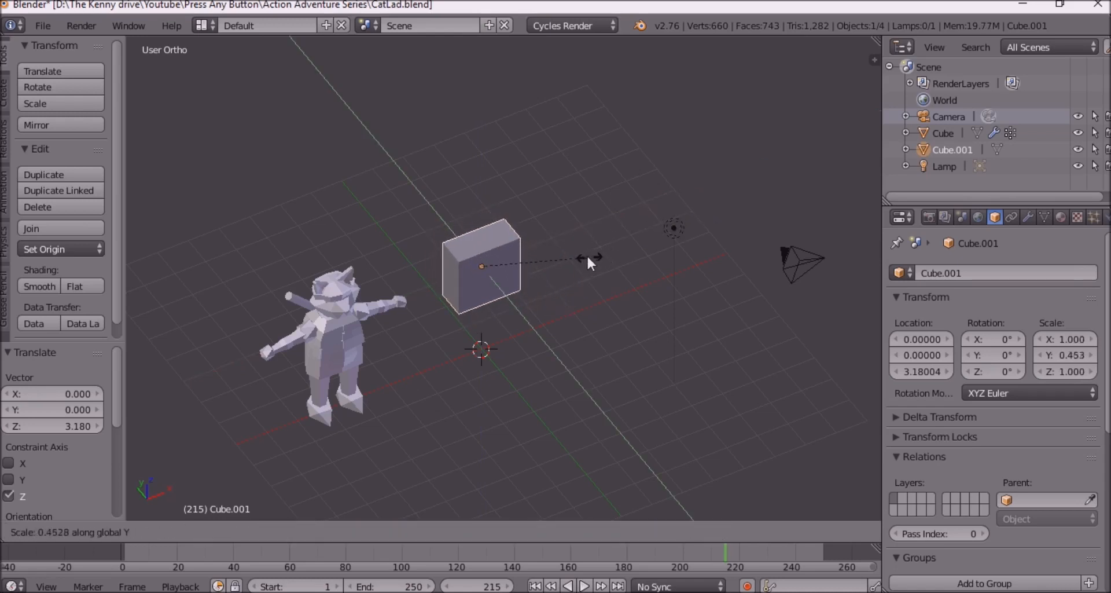
{"action": "right_click", "coordinate": [567, 262]}
Step: Try scaling the cube on X and Y with the Z axis locked, narrowing it to about 0.16
{"action": "middle_click_drag", "start_coordinate": [565, 256], "coordinate": [551, 242]}
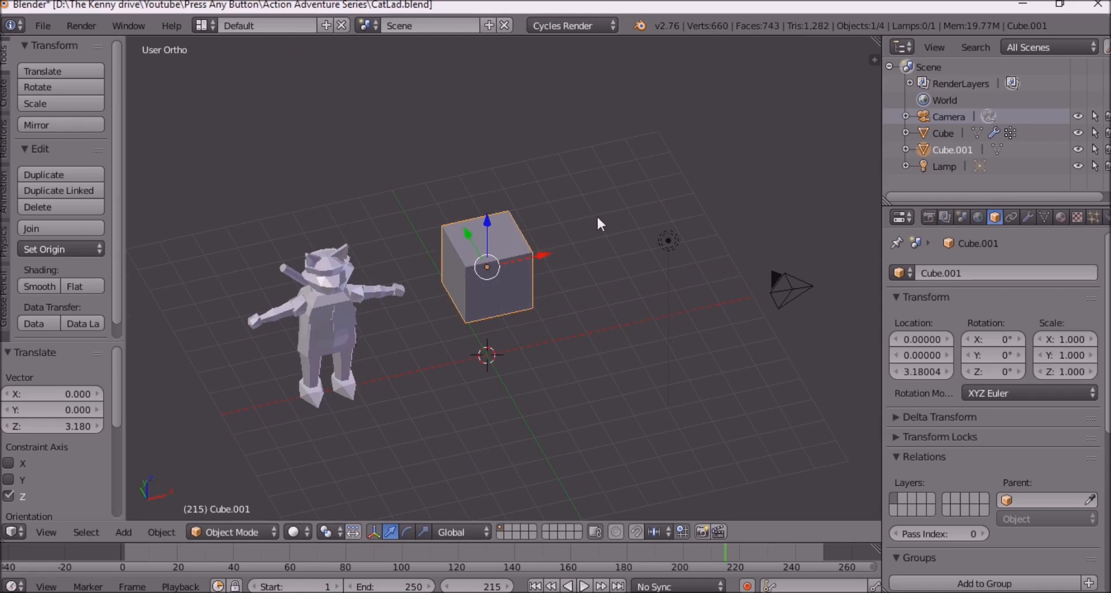
{"action": "key", "text": "s"}
{"action": "key", "text": "shift+z"}
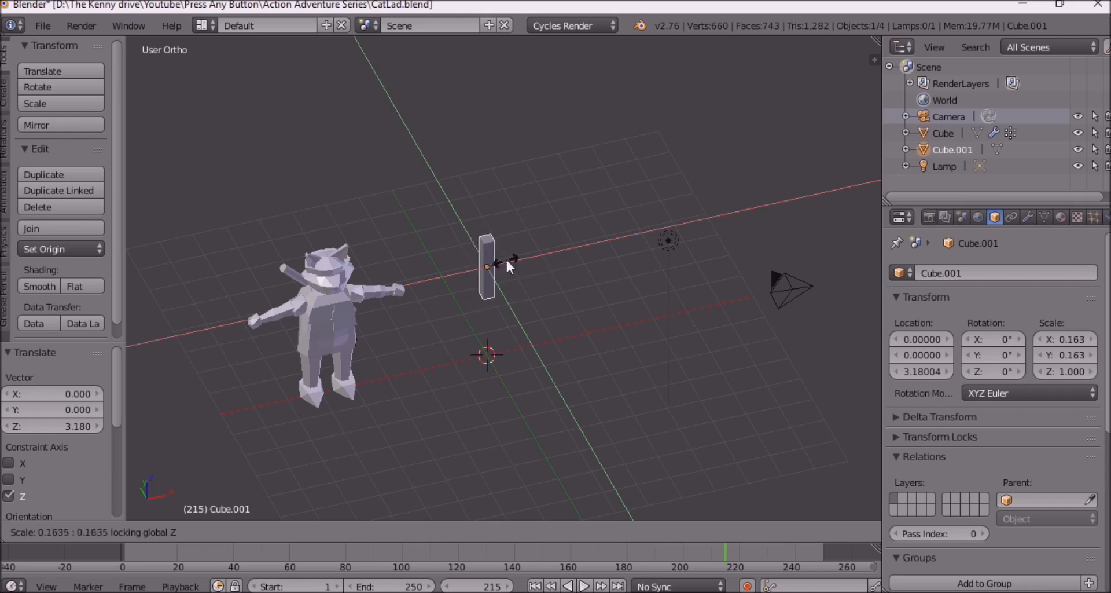
{"action": "key", "text": "Escape"}
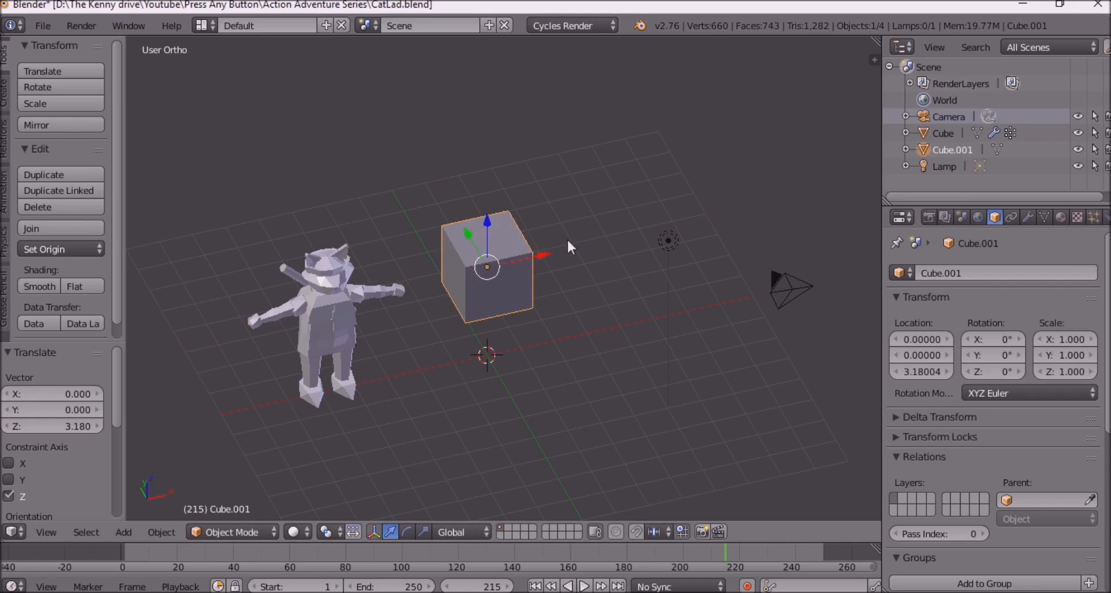
Step: Try scaling the cube with the Y axis locked at about 0.81, and with the X axis locked at about 0.34
{"action": "key", "text": "s"}
{"action": "key", "text": "shift+y"}
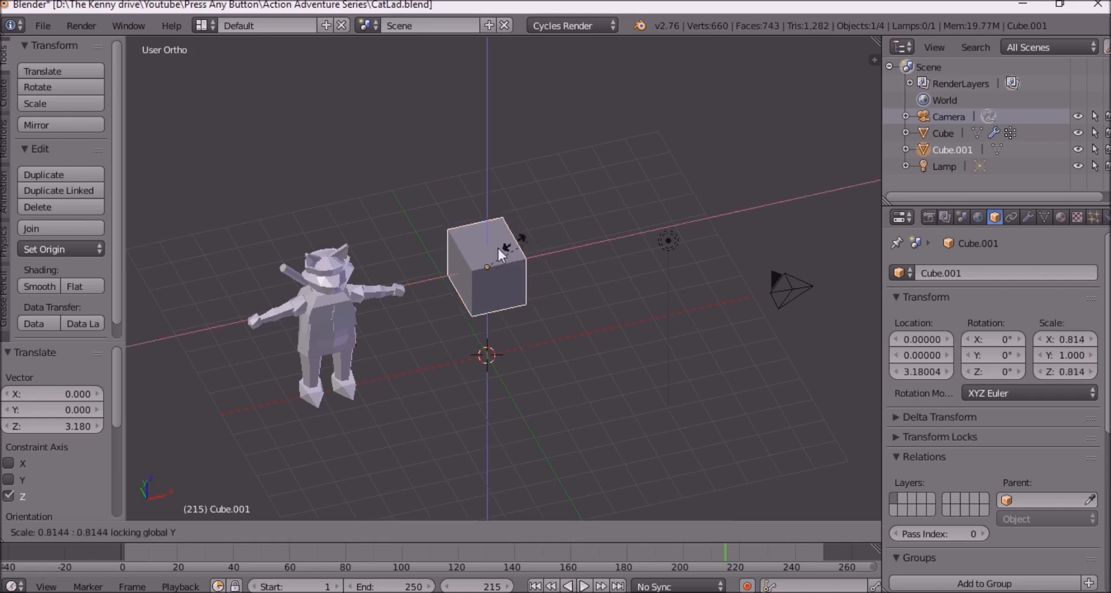
{"action": "key", "text": "Escape"}
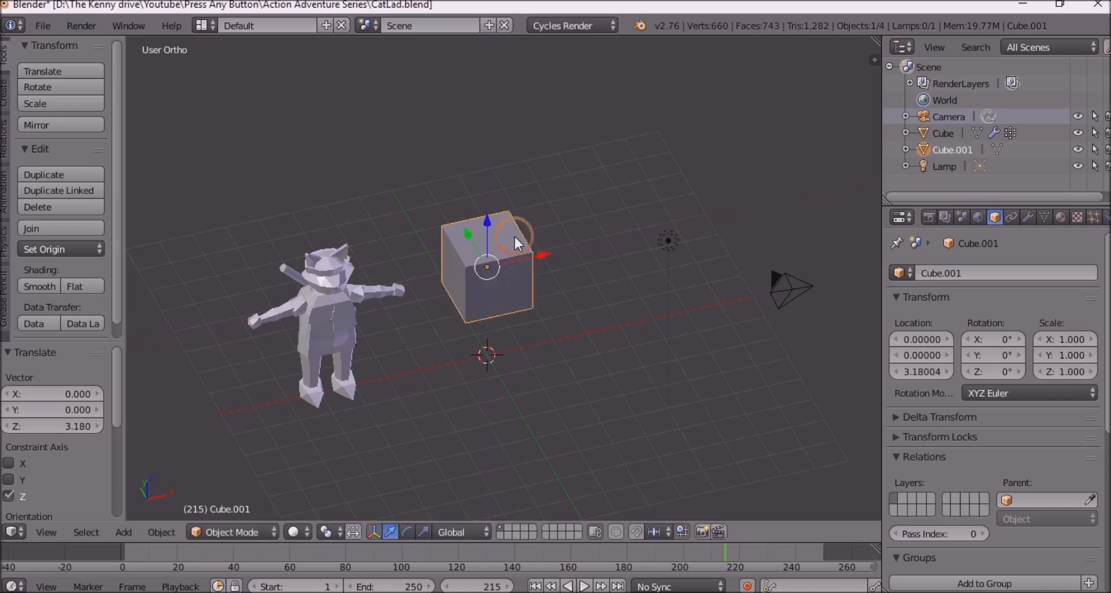
{"action": "key", "text": "s"}
{"action": "key", "text": "shift+x"}
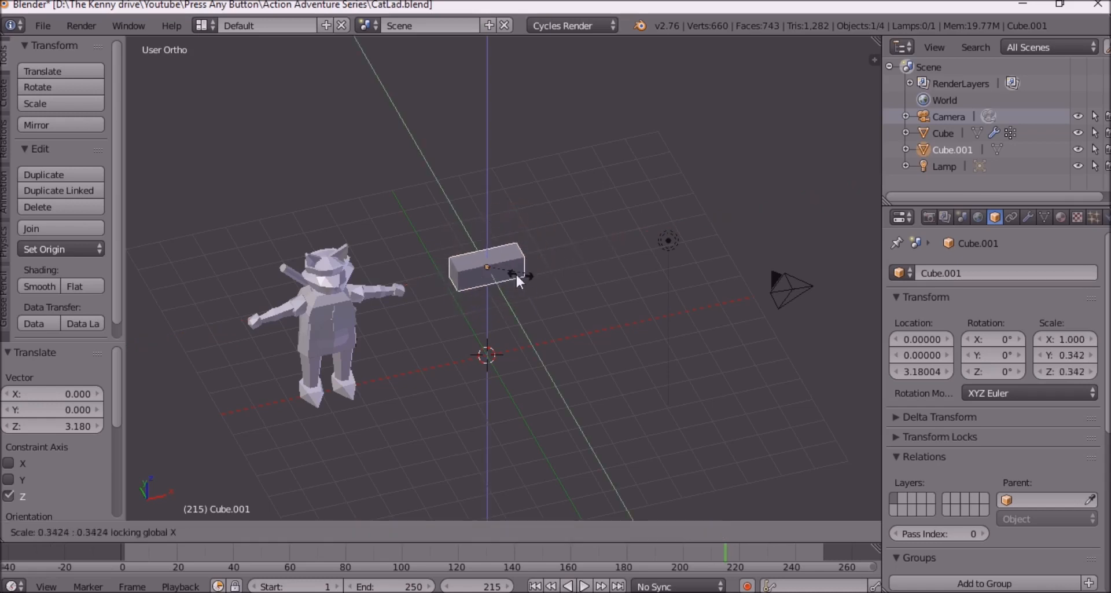
{"action": "key", "text": "Escape"}
Step: Switch the cube from Object Mode to Edit Mode
{"action": "middle_click_drag", "start_coordinate": [632, 229], "coordinate": [603, 213]}
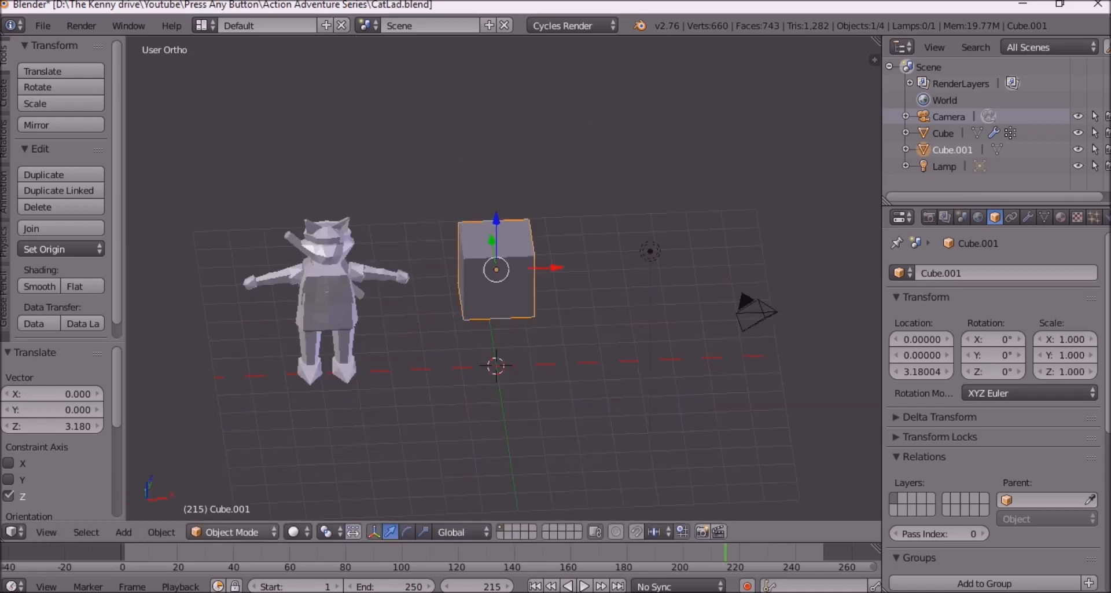
{"action": "left_click", "coordinate": [260, 529]}
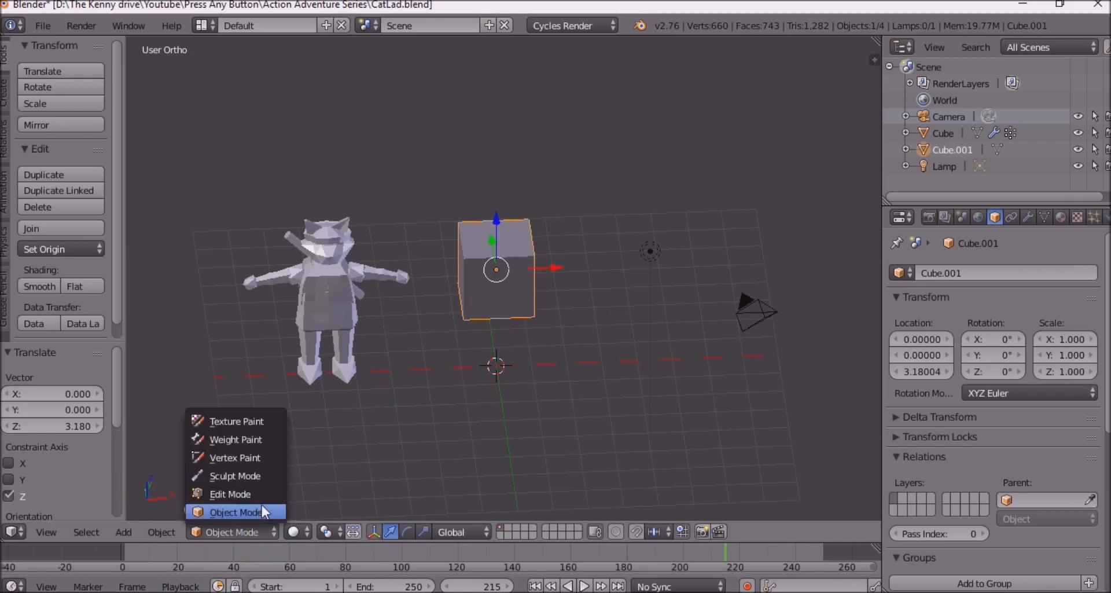
{"action": "left_click", "coordinate": [262, 493]}
{"action": "middle_click_drag", "start_coordinate": [459, 312], "coordinate": [459, 345]}
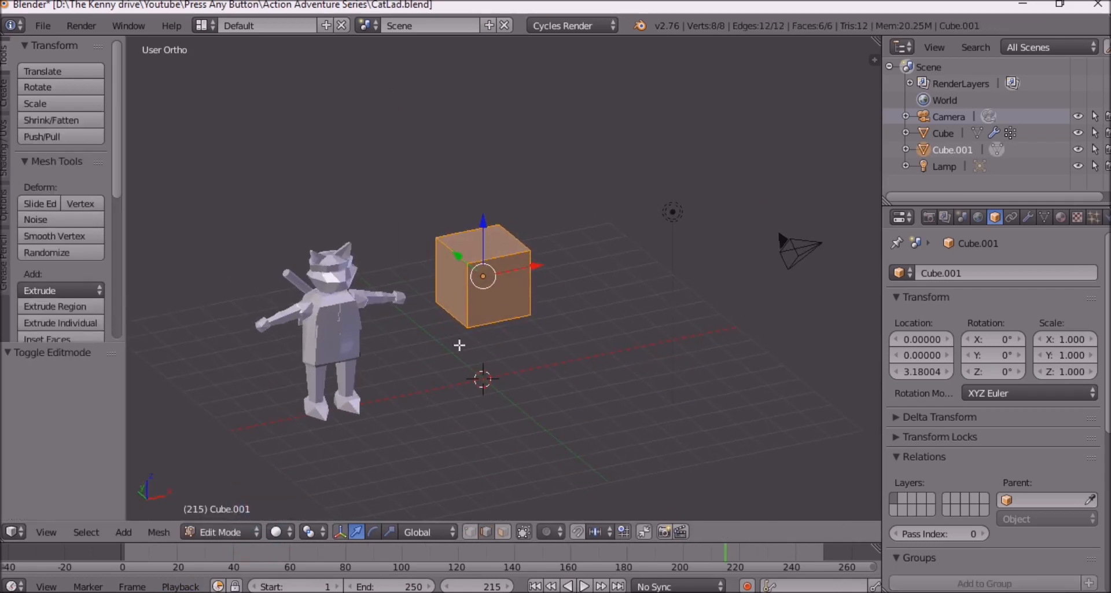
{"action": "left_click", "coordinate": [235, 532]}
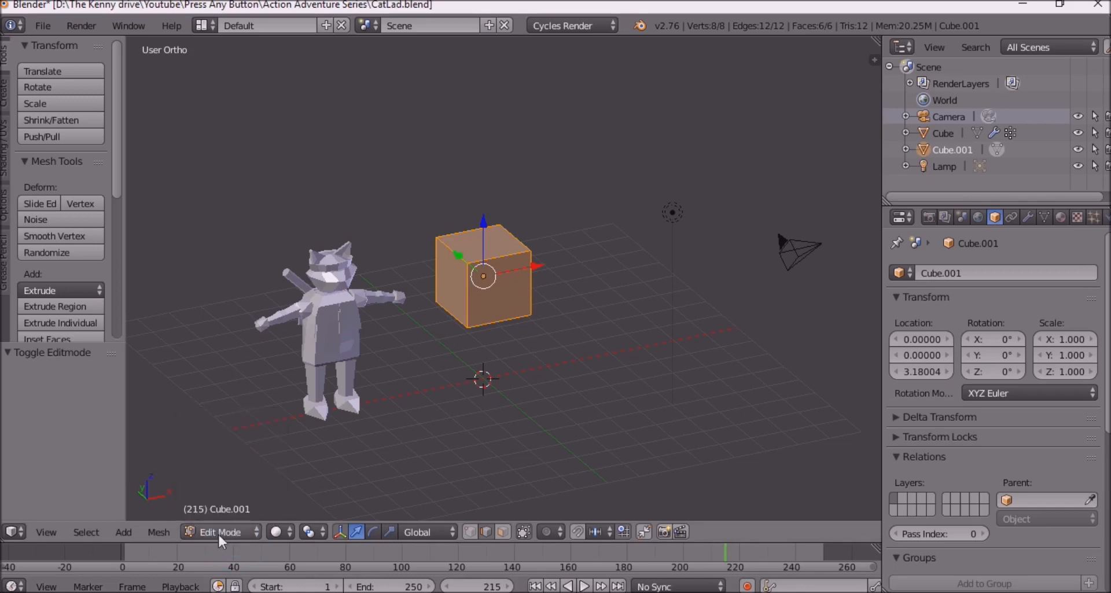
{"action": "left_click", "coordinate": [210, 532]}
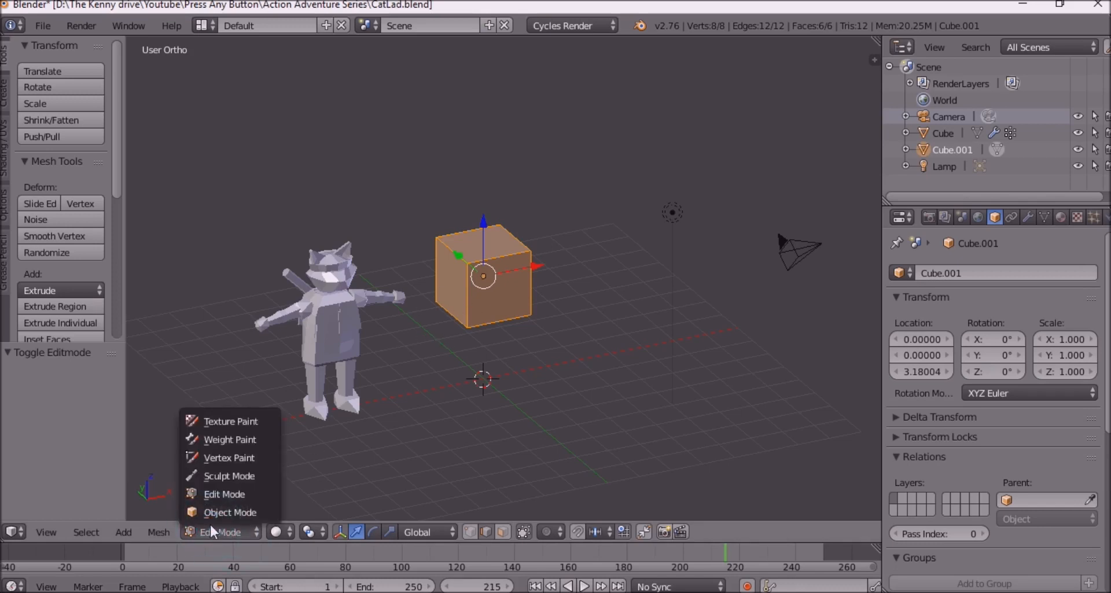
Step: Deselect the mesh, try moving the cube's upper front vertex about -0.67 units along the X axis, and undo the change
{"action": "scroll", "coordinate": [512, 309], "scroll_direction": "up", "scroll_amount": 3}
{"action": "middle_click_drag", "start_coordinate": [512, 309], "coordinate": [456, 482]}
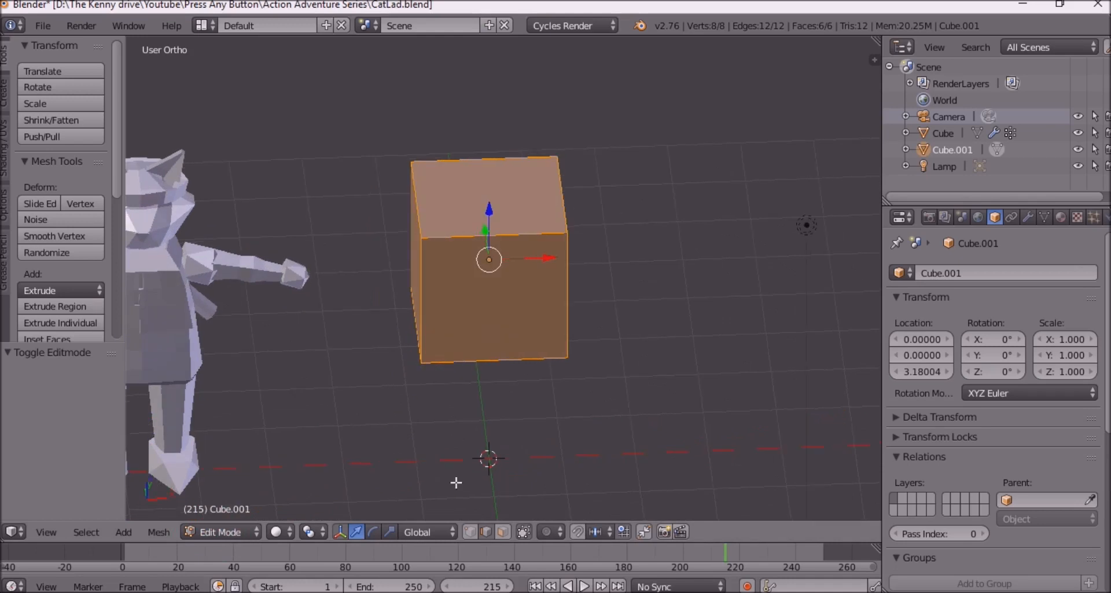
{"action": "middle_click_drag", "start_coordinate": [446, 315], "coordinate": [507, 270]}
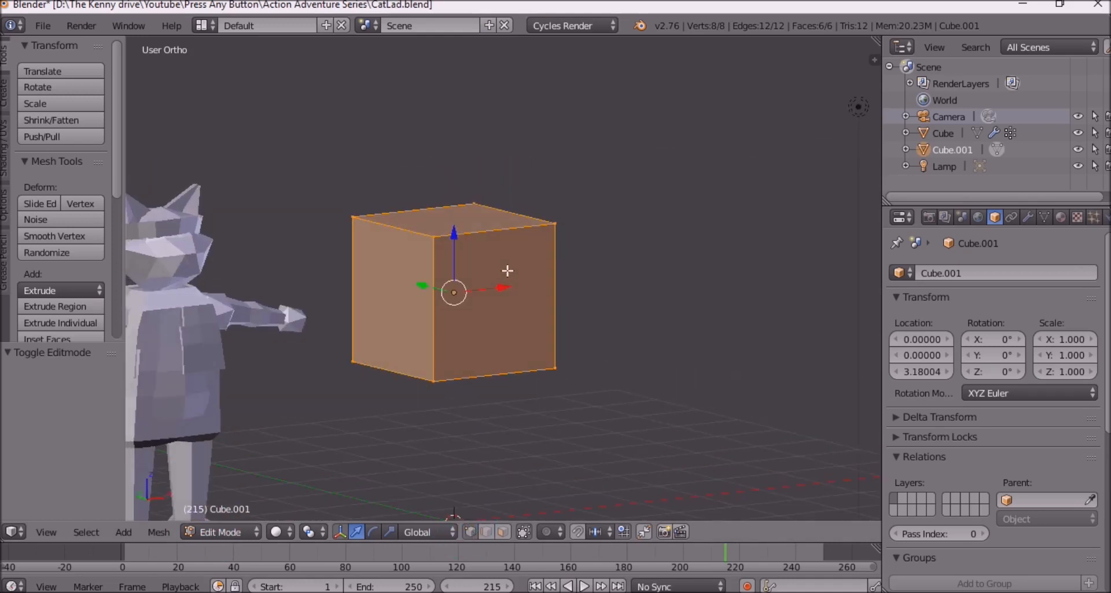
{"action": "key", "text": "a"}
{"action": "middle_click_drag", "start_coordinate": [476, 258], "coordinate": [413, 282]}
{"action": "right_click", "coordinate": [426, 263]}
{"action": "left_click_drag", "start_coordinate": [475, 255], "coordinate": [422, 280]}
{"action": "middle_click_drag", "start_coordinate": [422, 281], "coordinate": [439, 245]}
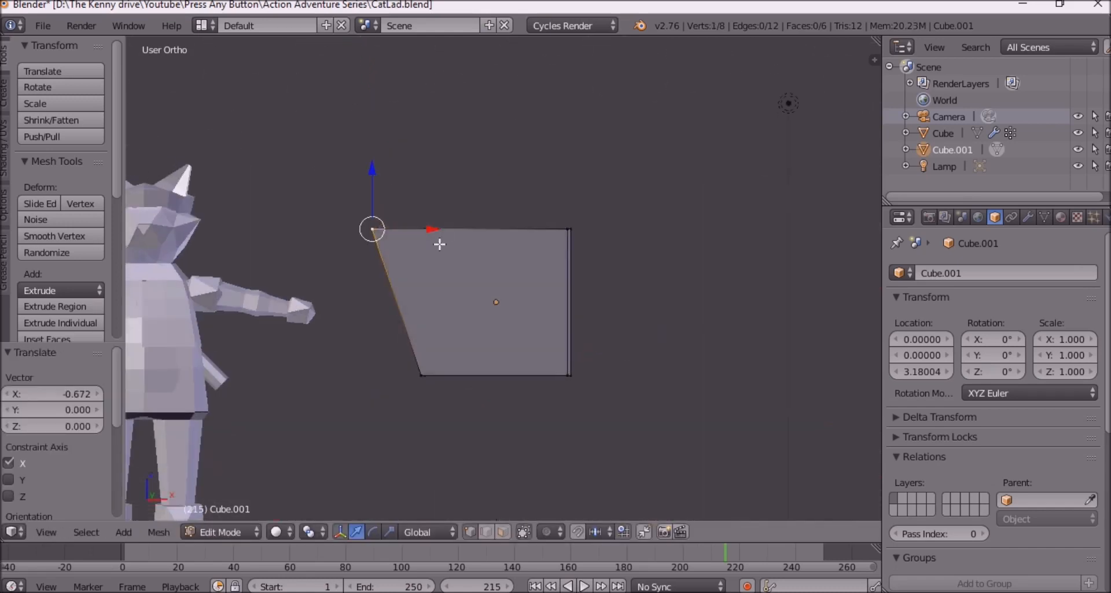
{"action": "left_click_drag", "start_coordinate": [431, 226], "coordinate": [506, 233]}
{"action": "key", "text": "ctrl+z"}
Step: Toggle the selection of all the cube's vertices on and off, ending with nothing selected
{"action": "mouse_move", "coordinate": [506, 234]}
{"action": "middle_mouse_down"}
{"action": "mouse_move", "coordinate": [526, 255]}
{"action": "mouse_move", "coordinate": [489, 243]}
{"action": "mouse_move", "coordinate": [506, 287]}
{"action": "mouse_move", "coordinate": [506, 218]}
{"action": "middle_mouse_up"}
{"action": "key", "text": "a"}
{"action": "key", "text": "a"}
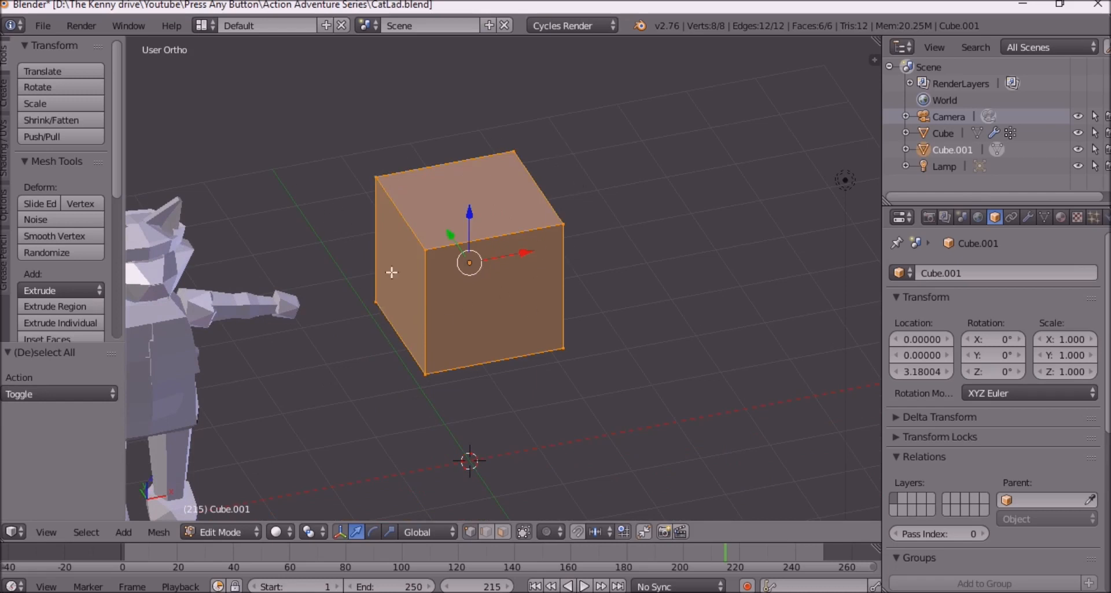
{"action": "key", "text": "a"}
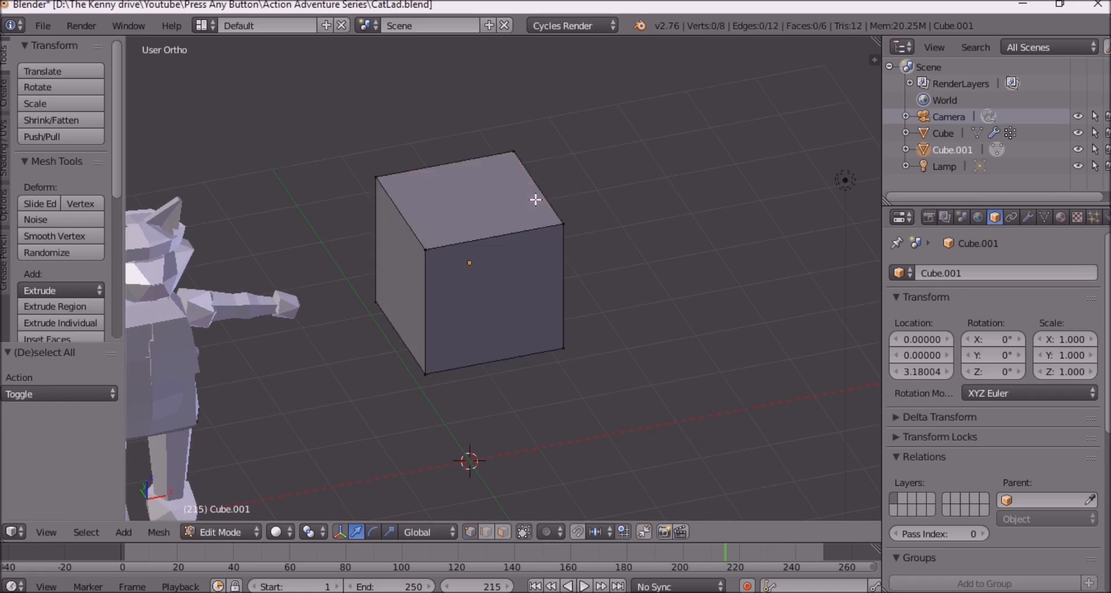
{"action": "key", "text": "a"}
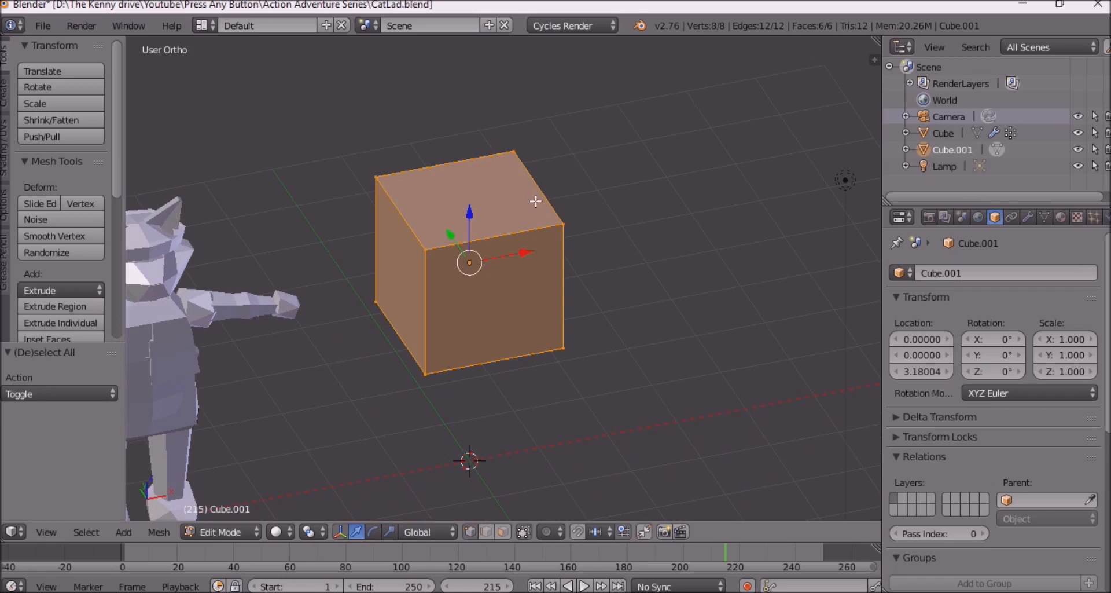
{"action": "key", "text": "a"}
Step: Box-select the cube's lower front corner vertex nearest the cat character
{"action": "scroll", "coordinate": [535, 200], "scroll_direction": "down", "scroll_amount": 4}
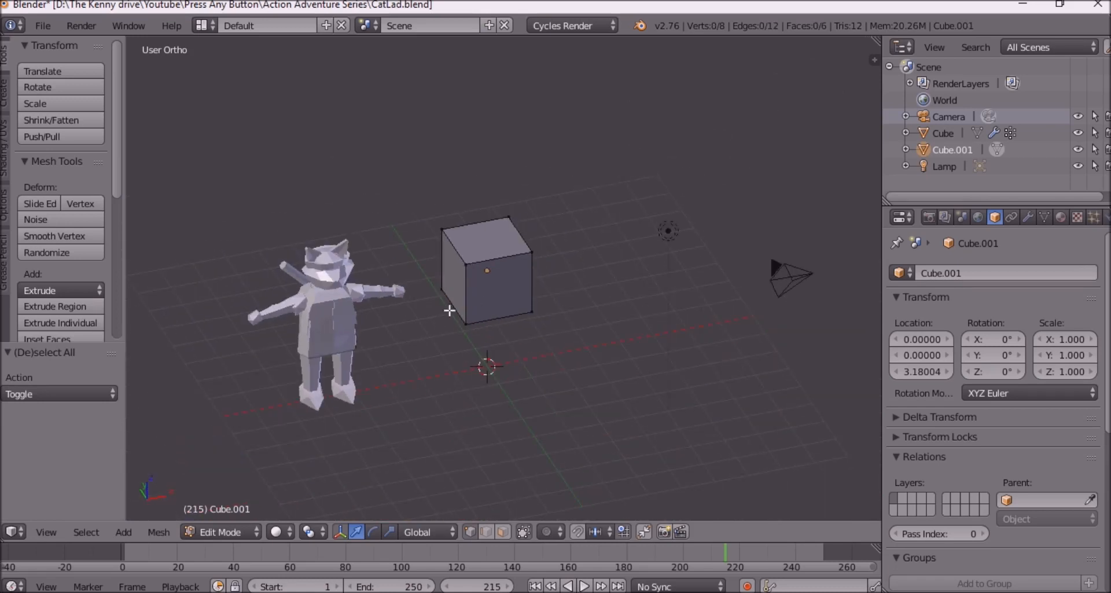
{"action": "key", "text": "b"}
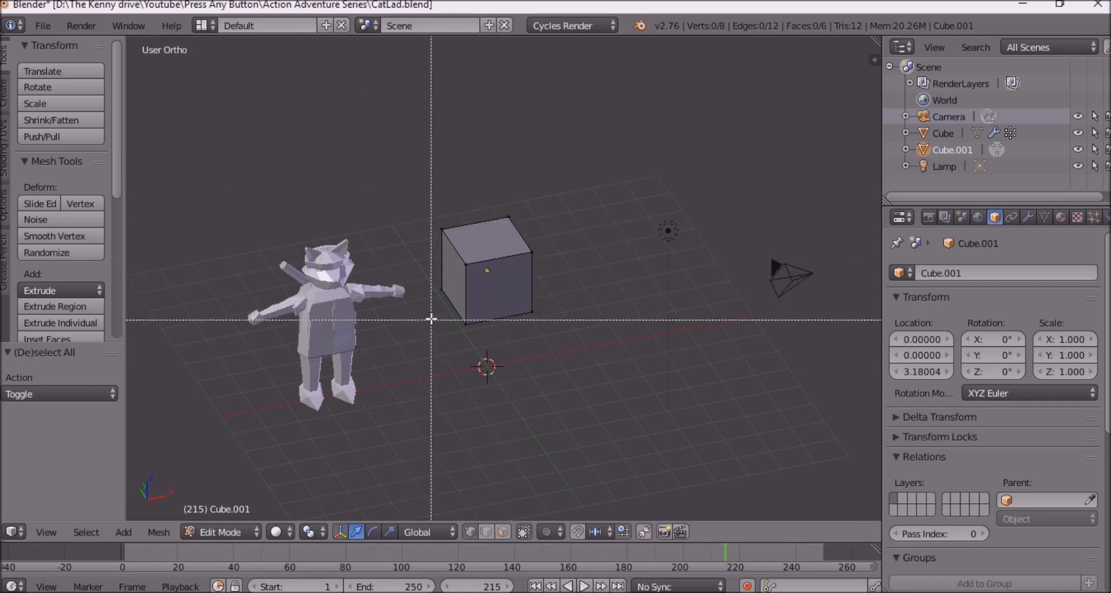
{"action": "left_click_drag", "start_coordinate": [434, 314], "coordinate": [590, 358]}
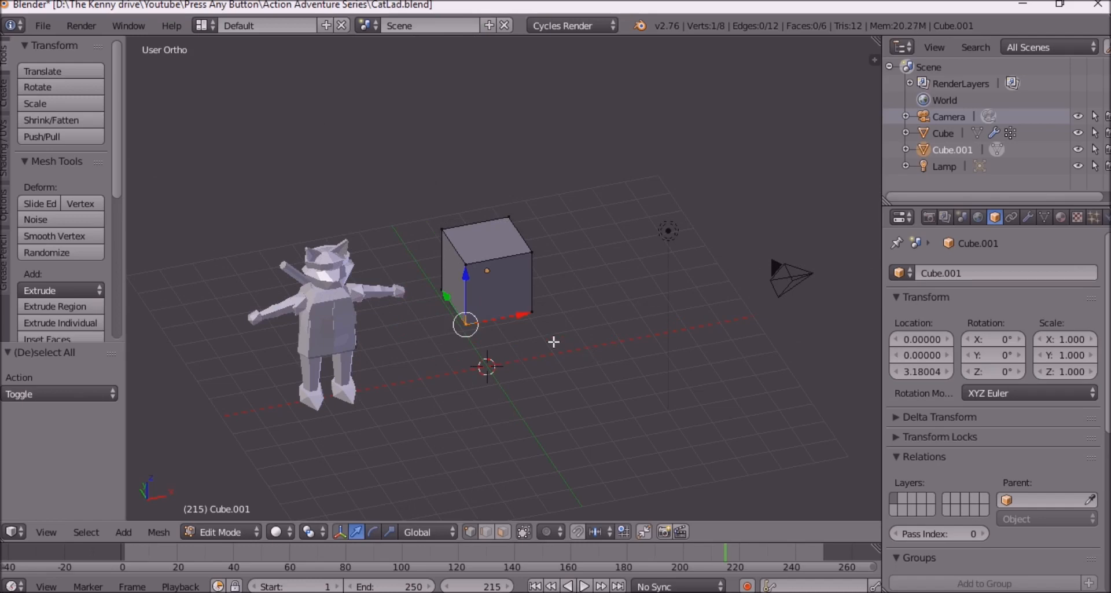
Step: Try moving the selected lower corner vertex about -0.72 units along the X axis, and undo the move
{"action": "scroll", "coordinate": [456, 320], "scroll_direction": "up", "scroll_amount": 5}
{"action": "middle_click_drag", "start_coordinate": [457, 394], "coordinate": [450, 365]}
{"action": "left_click", "coordinate": [451, 366]}
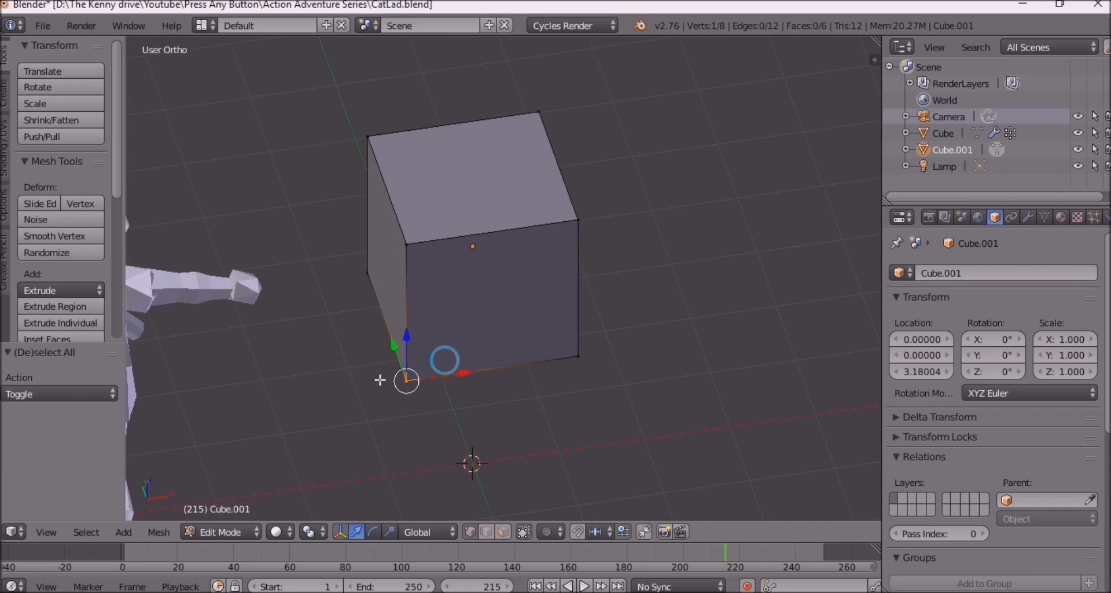
{"action": "left_click_drag", "start_coordinate": [469, 377], "coordinate": [405, 387]}
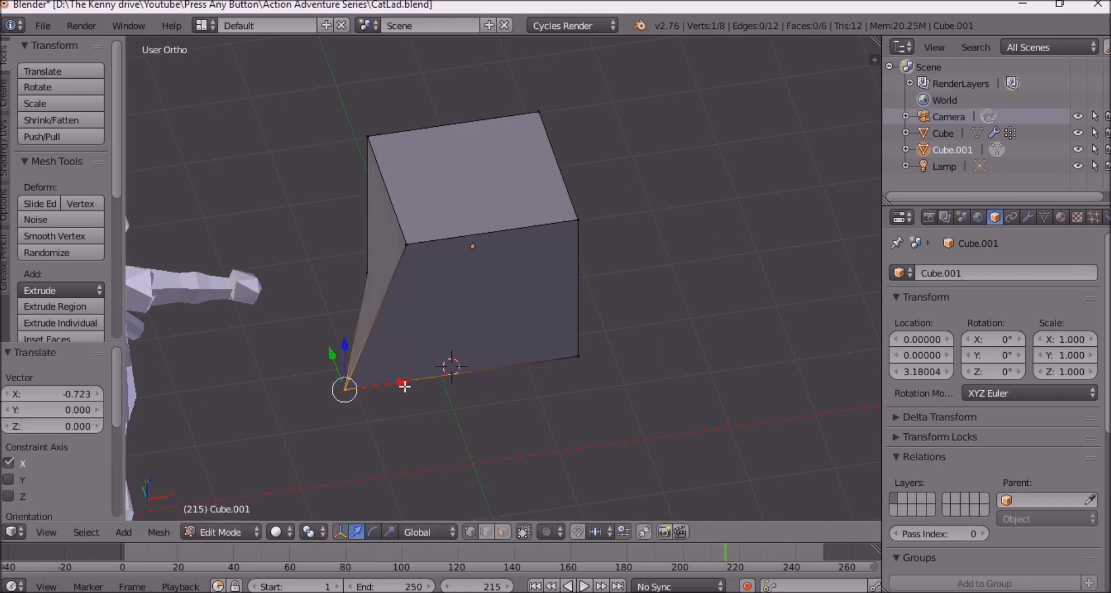
{"action": "key", "text": "ctrl+z"}
Step: Snap the 3D cursor back to the centre of the grid
{"action": "scroll", "coordinate": [559, 299], "scroll_direction": "down", "scroll_amount": 2}
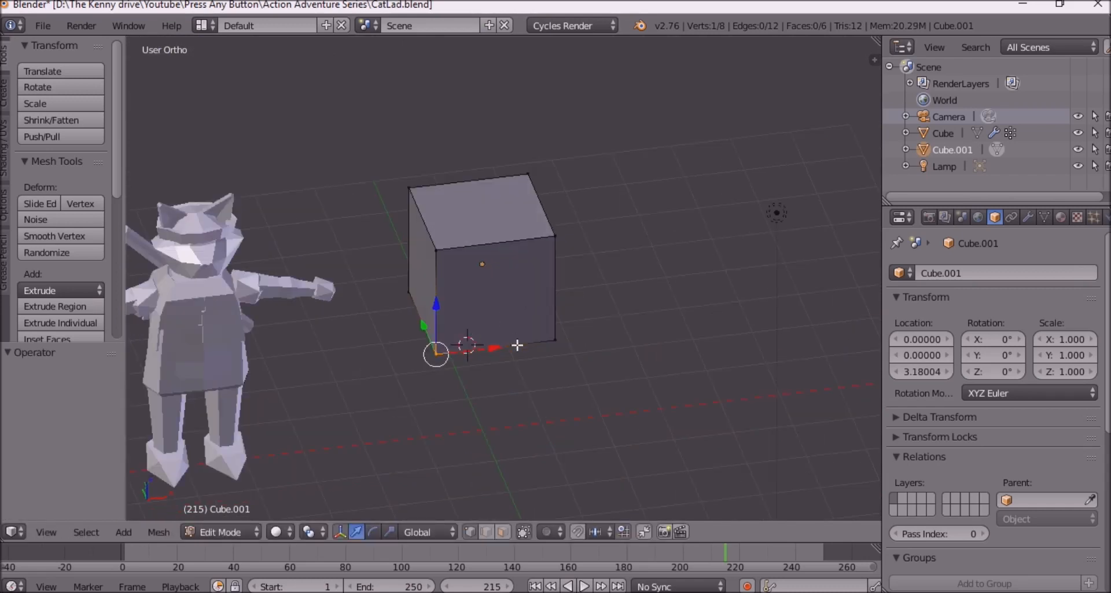
{"action": "key", "text": "shift+s"}
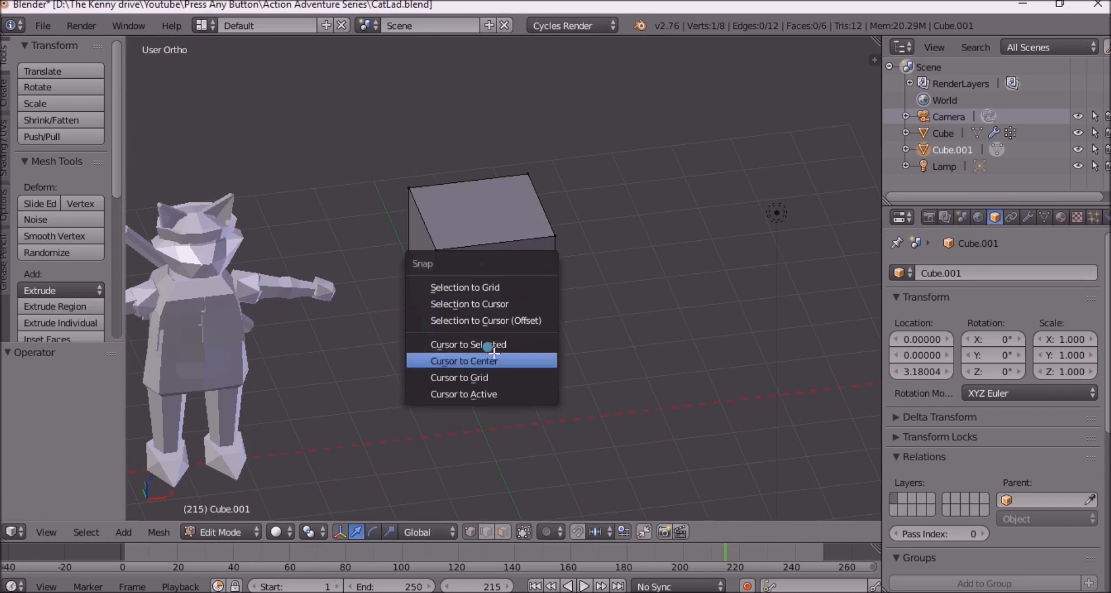
{"action": "left_click", "coordinate": [496, 351]}
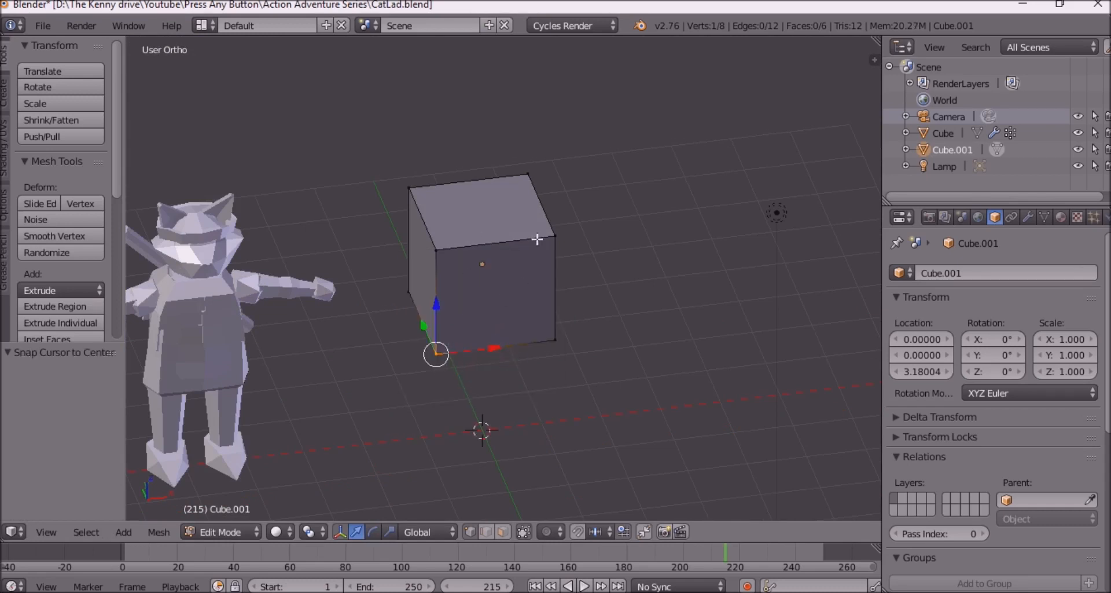
Step: Deselect everything and add a single vertical loop cut down the middle of the cube, trying out different numbers of cuts first
{"action": "key", "text": "a"}
{"action": "middle_click_drag", "start_coordinate": [539, 239], "coordinate": [506, 232]}
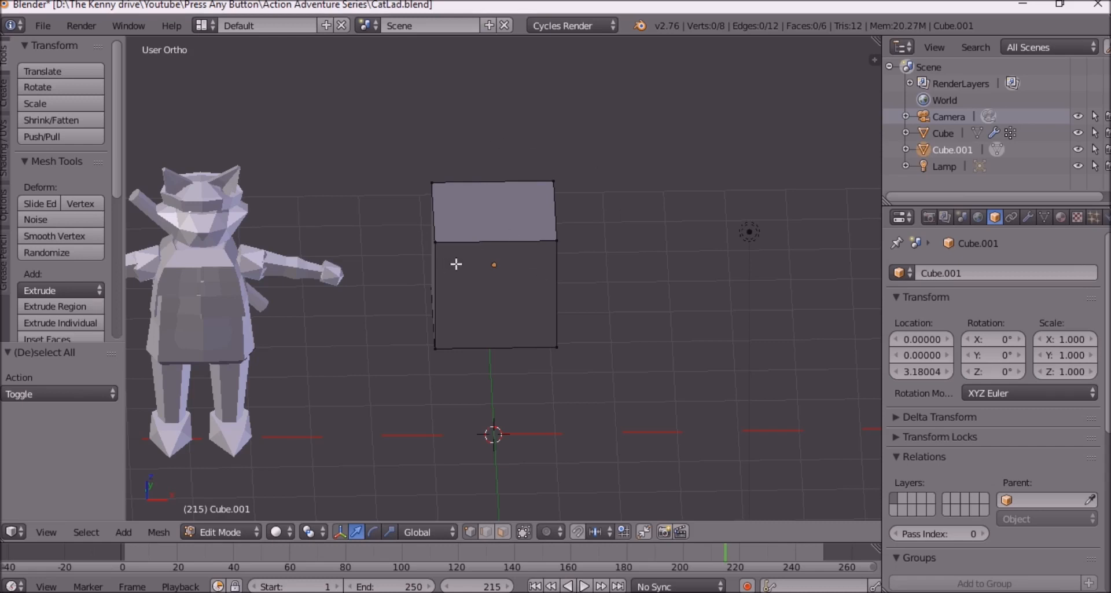
{"action": "key", "text": "ctrl+r"}
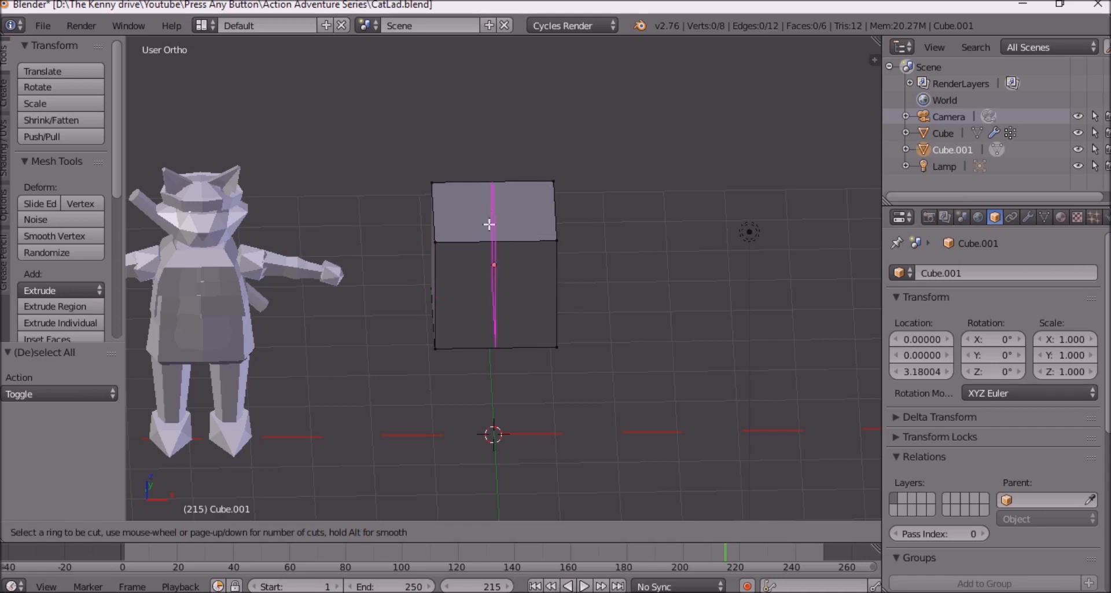
{"action": "scroll", "coordinate": [482, 245], "scroll_direction": "up", "scroll_amount": 1}
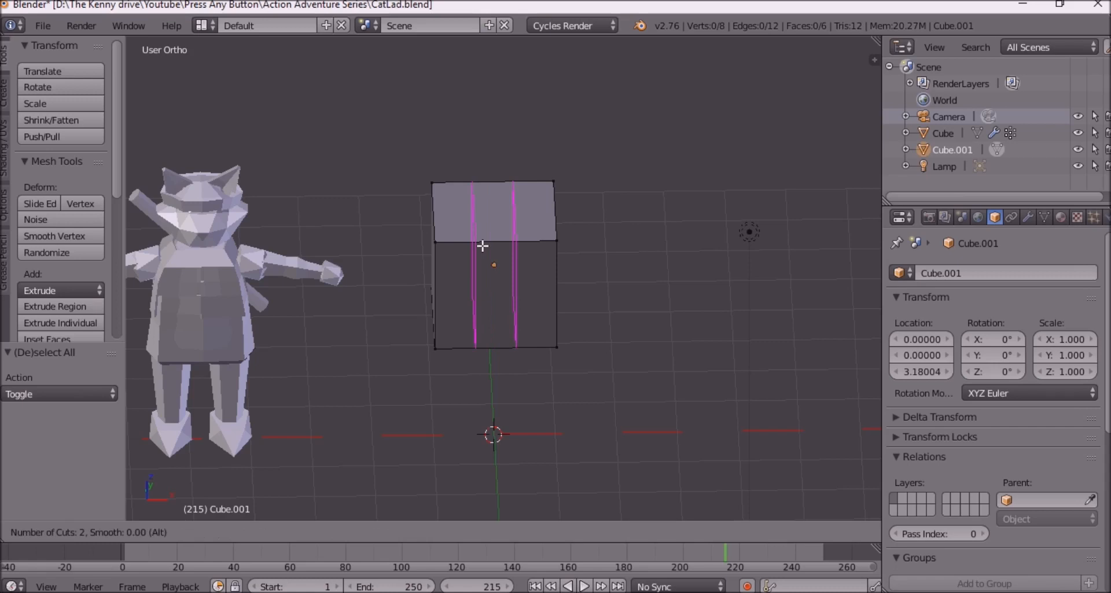
{"action": "scroll", "coordinate": [483, 245], "scroll_direction": "up", "scroll_amount": 1}
{"action": "scroll", "coordinate": [483, 245], "scroll_direction": "up", "scroll_amount": 4}
{"action": "scroll", "coordinate": [483, 245], "scroll_direction": "down", "scroll_amount": 6}
{"action": "left_click", "coordinate": [517, 237]}
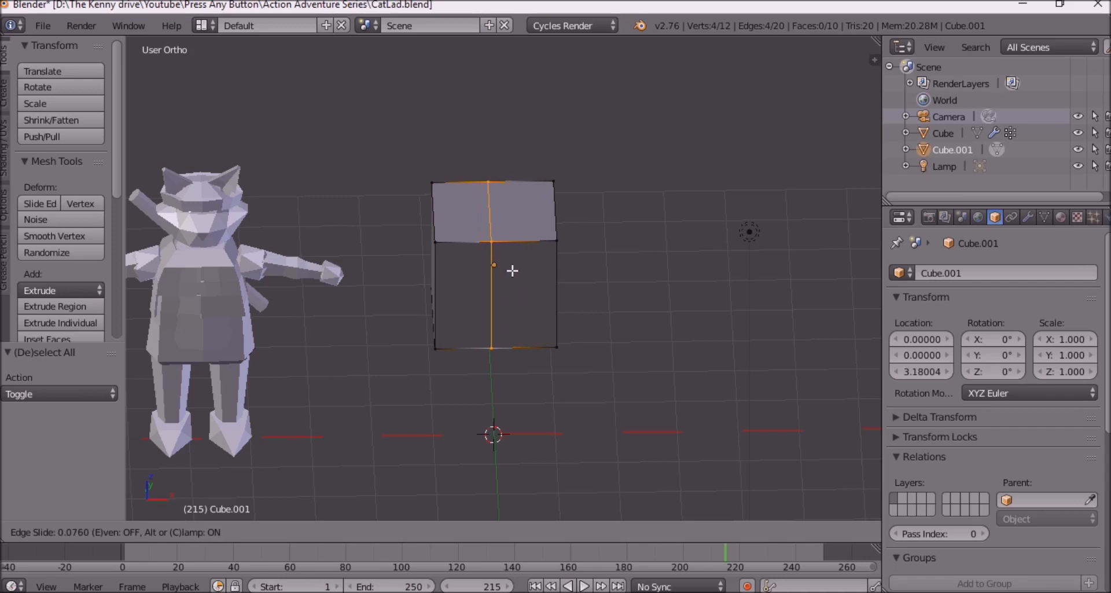
{"action": "left_click", "coordinate": [520, 268]}
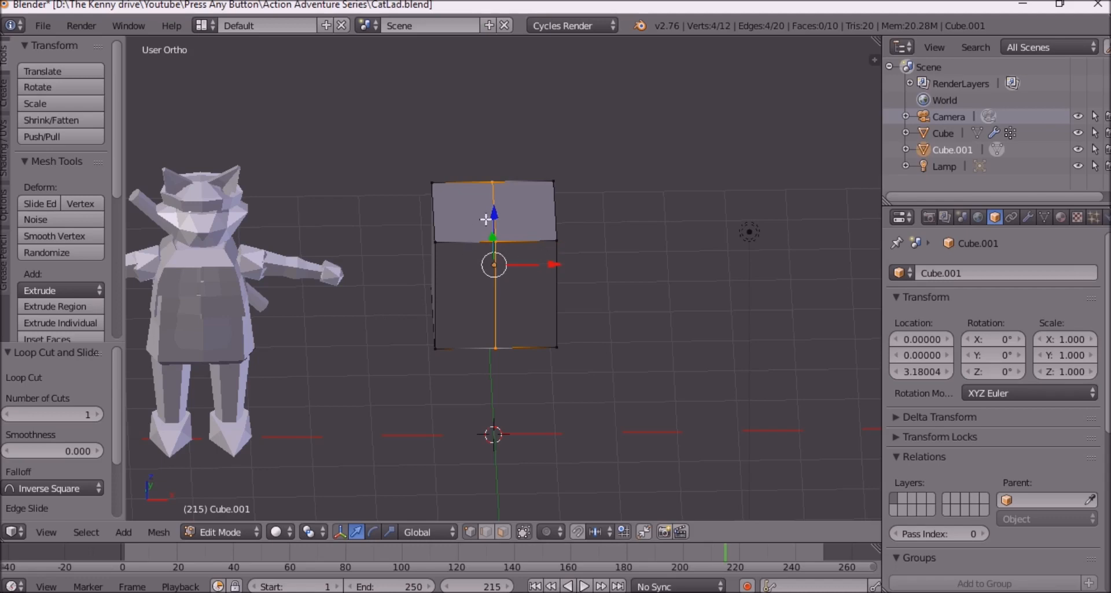
Step: Select the cube's four top corner vertices and scale them to about 0.266 along the X axis
{"action": "middle_click_drag", "start_coordinate": [505, 239], "coordinate": [487, 220]}
{"action": "scroll", "coordinate": [474, 247], "scroll_direction": "up", "scroll_amount": 2}
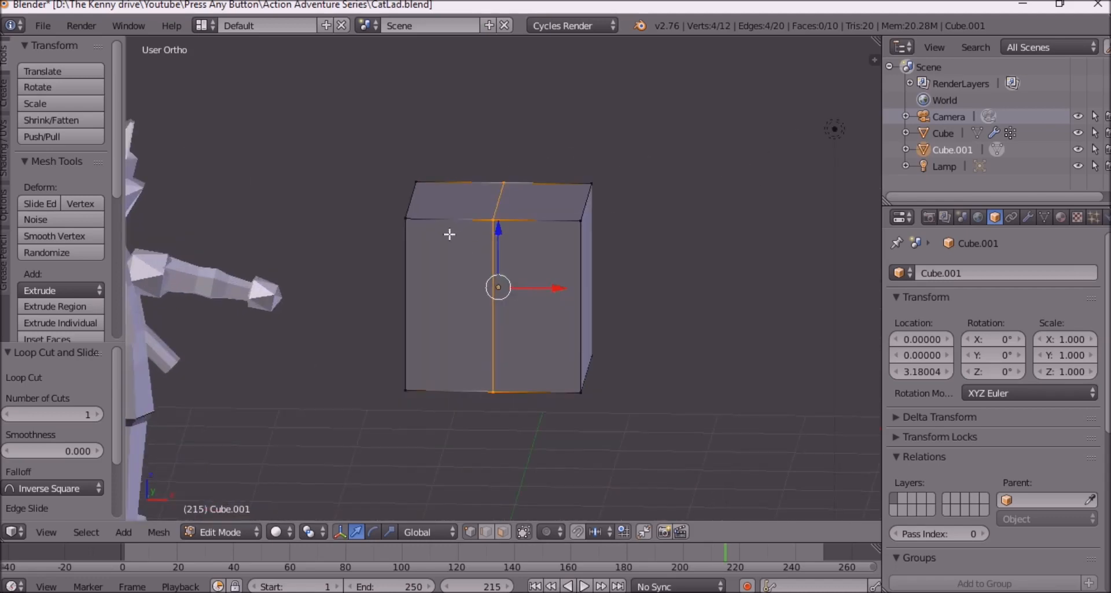
{"action": "right_click", "coordinate": [418, 215]}
{"action": "right_click", "coordinate": [416, 184], "text": "shift"}
{"action": "right_click", "coordinate": [587, 185], "text": "shift"}
{"action": "right_click", "coordinate": [580, 217], "text": "shift"}
{"action": "middle_click_drag", "start_coordinate": [432, 230], "coordinate": [513, 248]}
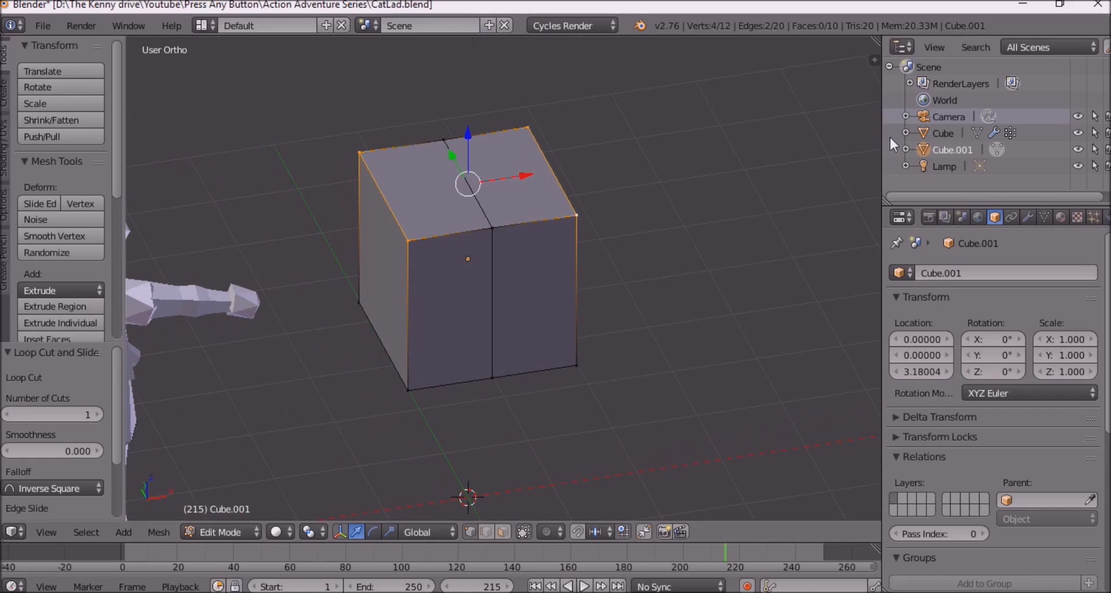
{"action": "key", "text": "s"}
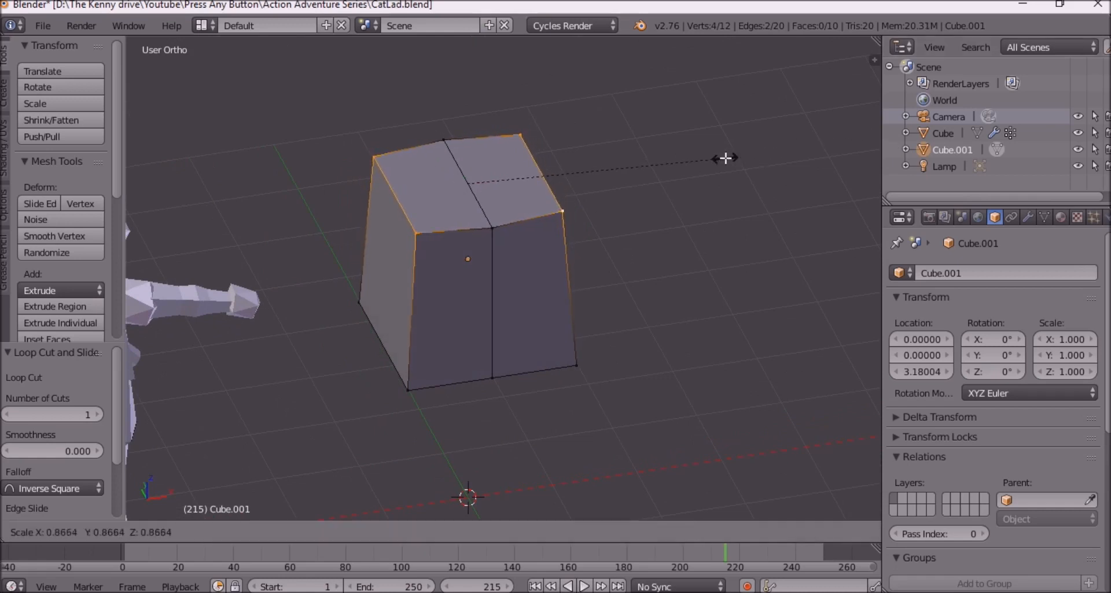
{"action": "key", "text": "x"}
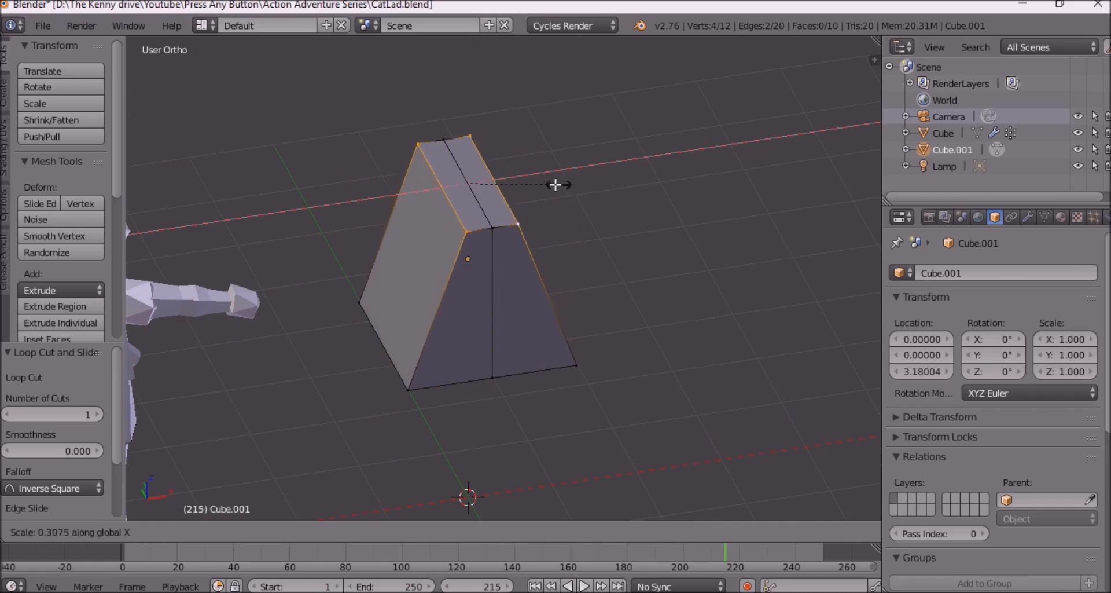
{"action": "left_click", "coordinate": [544, 184]}
Step: Select the two middle vertices of the narrowed top and raise them about 0.254 units along the Z axis
{"action": "right_click", "coordinate": [491, 225]}
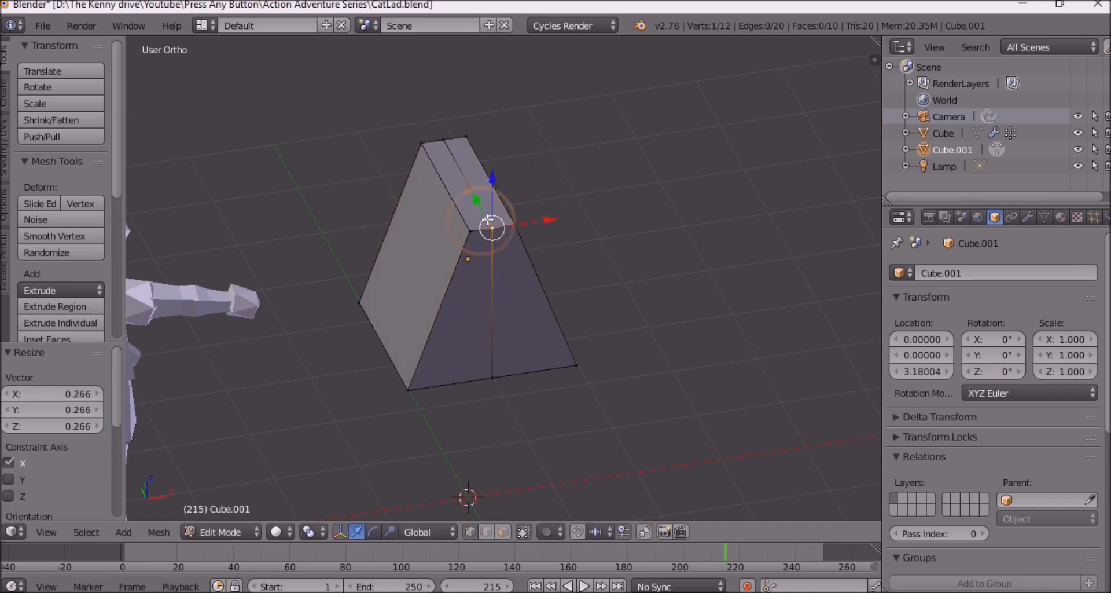
{"action": "right_click", "coordinate": [443, 139], "text": "shift"}
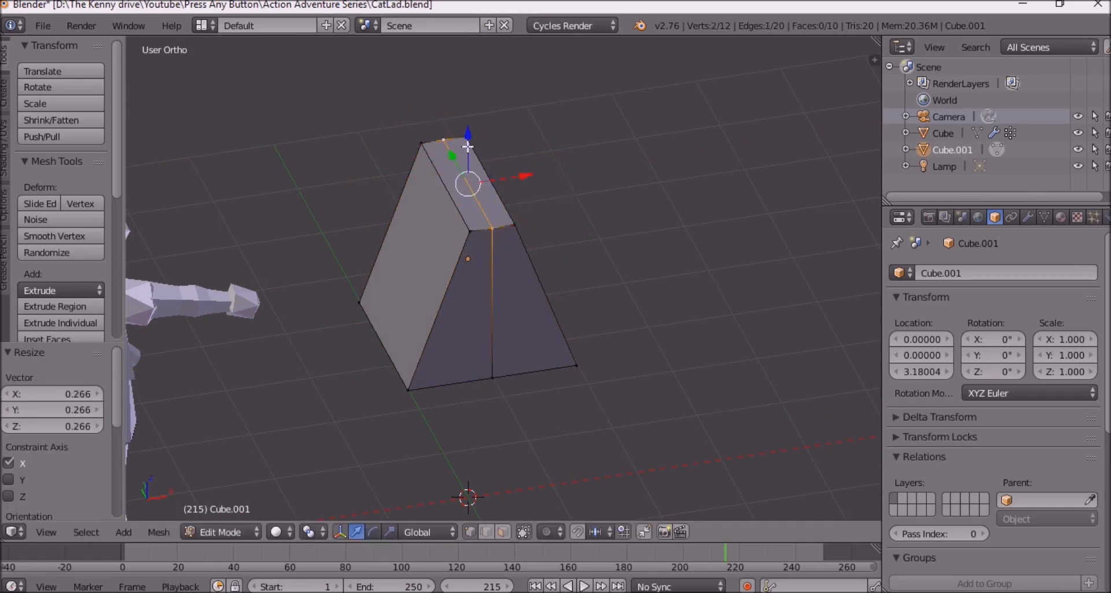
{"action": "key", "text": "g"}
{"action": "key", "text": "z"}
{"action": "left_click", "coordinate": [466, 116]}
{"action": "middle_click_drag", "start_coordinate": [607, 243], "coordinate": [445, 198]}
{"action": "middle_click_drag", "start_coordinate": [512, 209], "coordinate": [502, 303]}
{"action": "scroll", "coordinate": [481, 229], "scroll_direction": "down", "scroll_amount": 4}
{"action": "scroll", "coordinate": [479, 226], "scroll_direction": "up", "scroll_amount": 4}
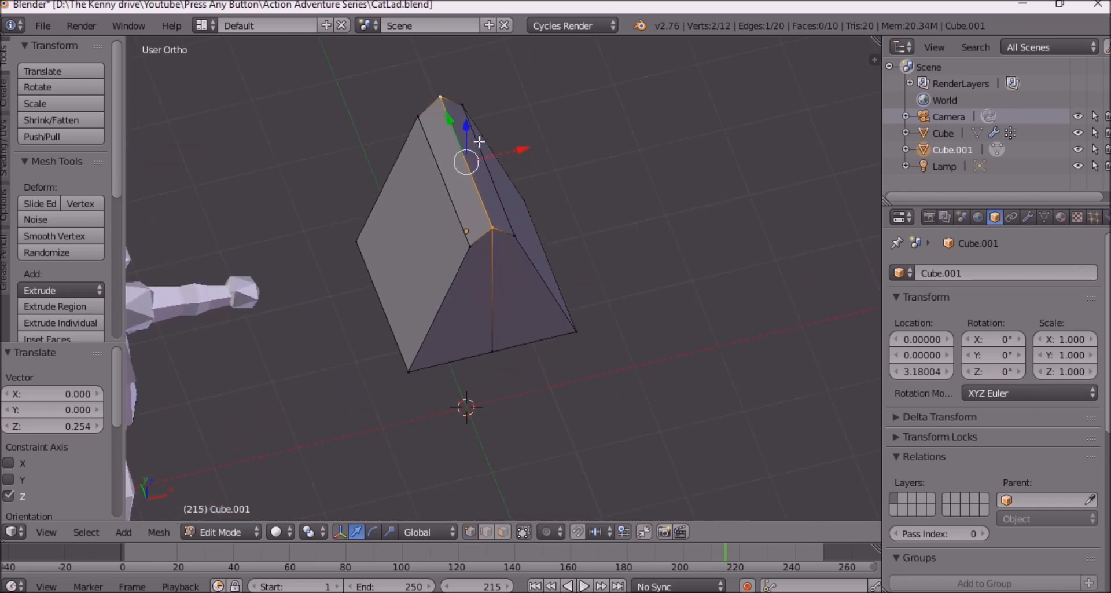
Step: Try lowering the top's middle edge along the Z axis, and undo the height changes made to it
{"action": "left_click_drag", "start_coordinate": [464, 125], "coordinate": [481, 224]}
{"action": "middle_click_drag", "start_coordinate": [446, 240], "coordinate": [492, 195]}
{"action": "key", "text": "ctrl+z"}
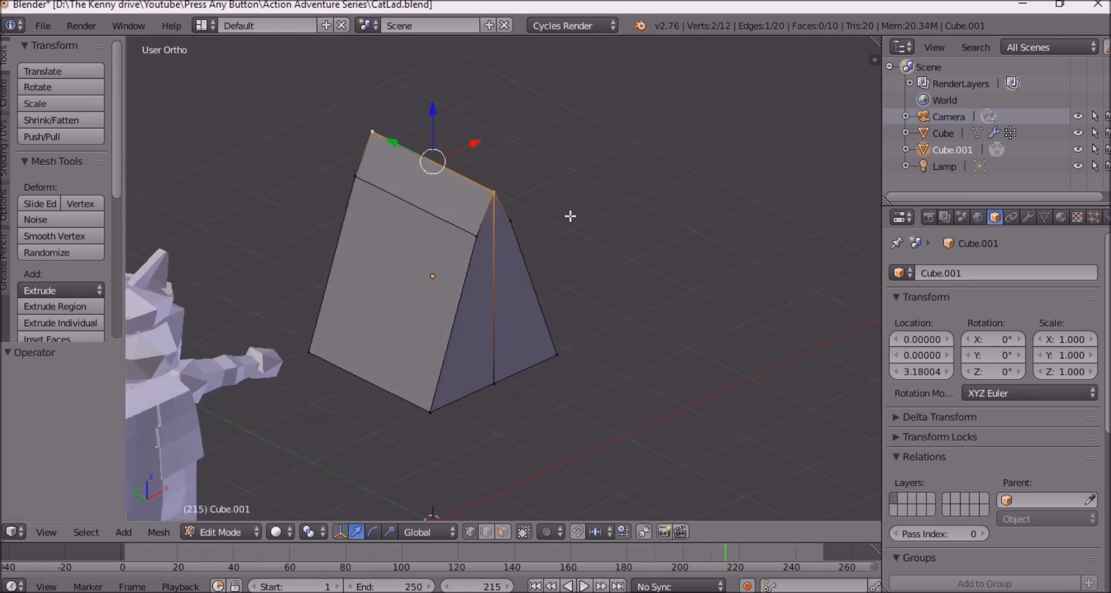
{"action": "key", "text": "ctrl+shift+z"}
{"action": "middle_click_drag", "start_coordinate": [575, 228], "coordinate": [474, 270]}
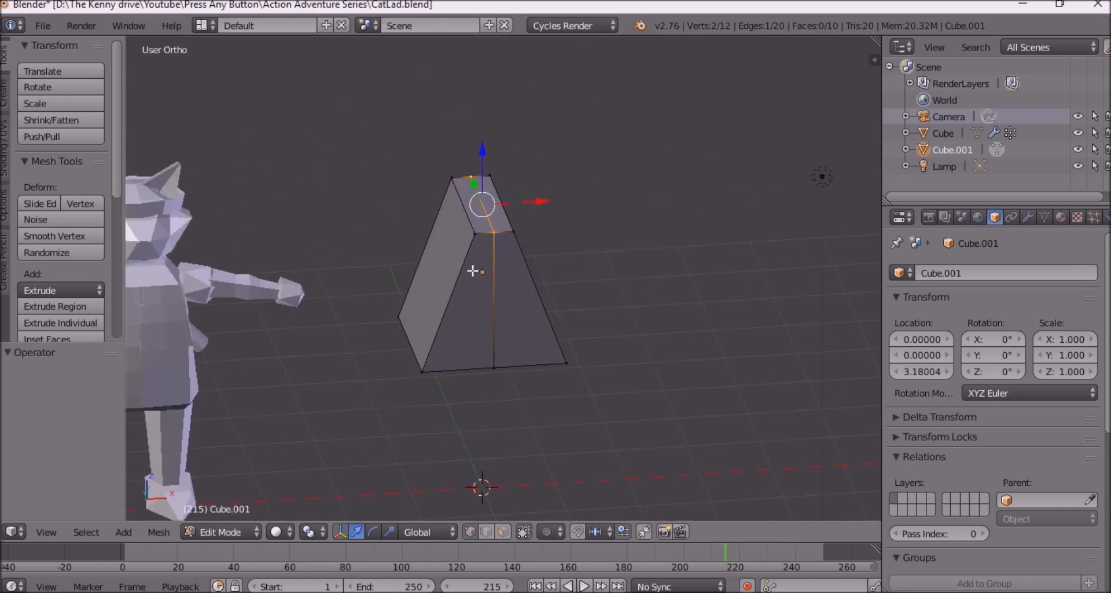
{"action": "middle_click_drag", "start_coordinate": [473, 271], "coordinate": [382, 264]}
{"action": "middle_click_drag", "start_coordinate": [435, 257], "coordinate": [473, 254]}
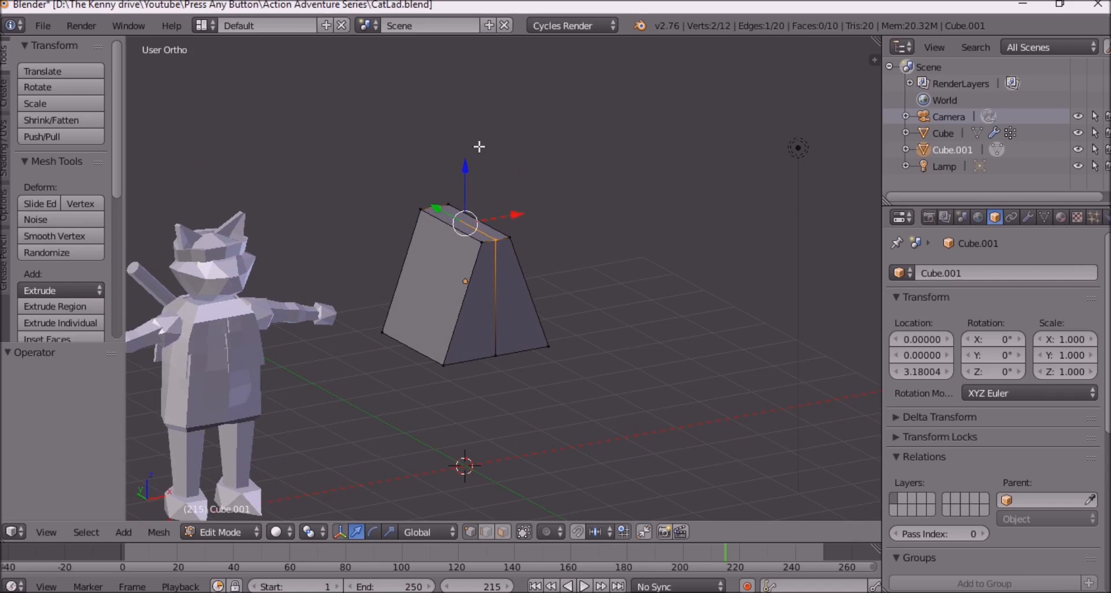
Step: Extrude the top's middle edge upward about 1.6 units along Z and select the new face's upper front vertex
{"action": "key", "text": "e"}
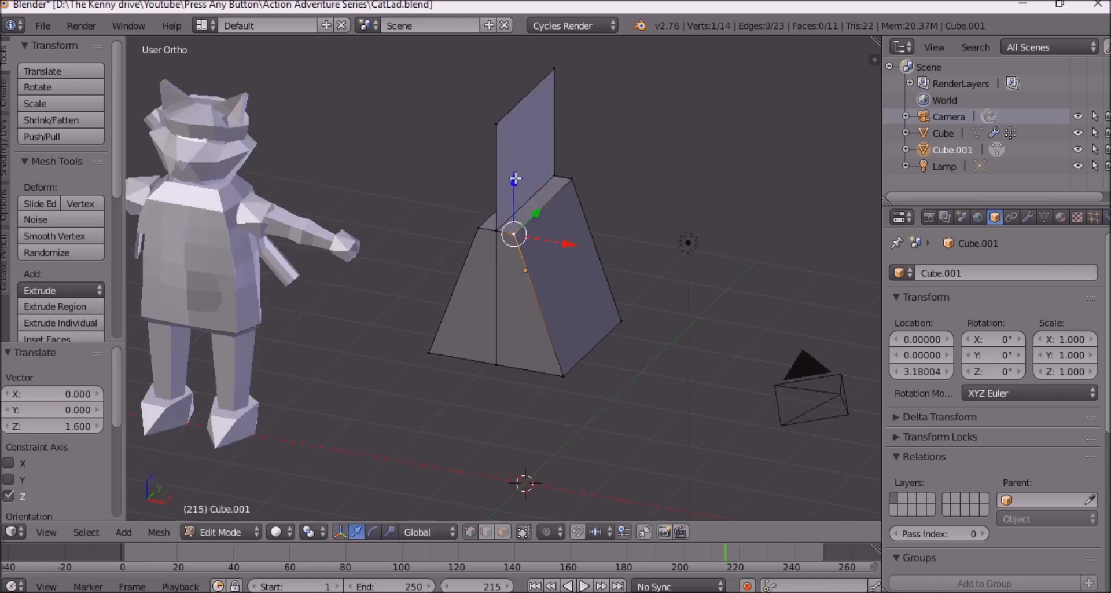
{"action": "right_click", "coordinate": [512, 117]}
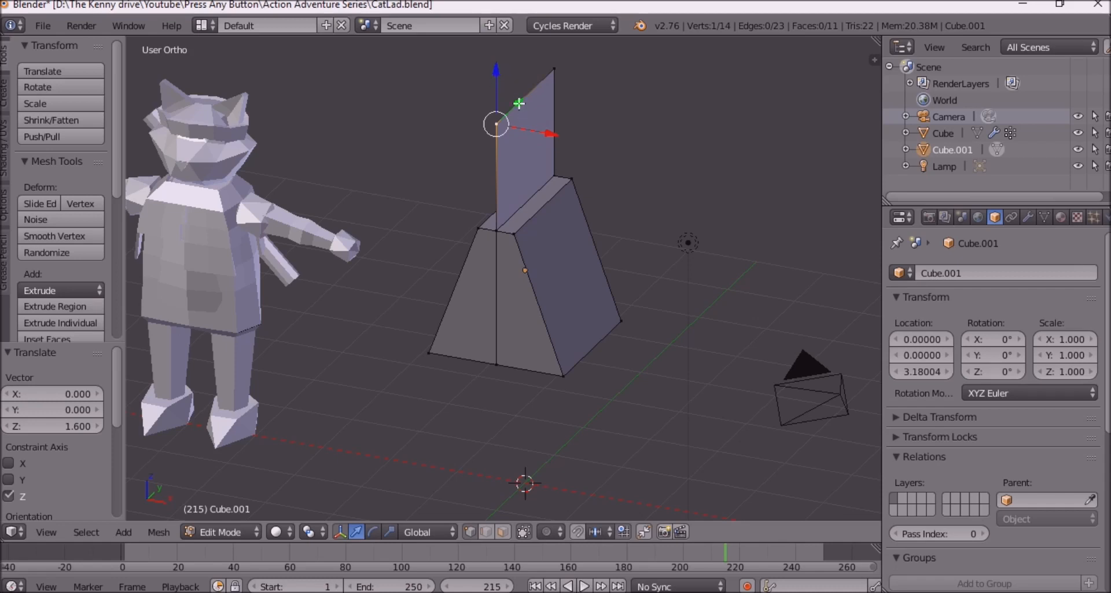
{"action": "middle_click_drag", "start_coordinate": [519, 103], "coordinate": [448, 191]}
Step: In edge select mode, pick the four edges around the sloped side nearest the cat, try moving them about 0.096 units along X, and undo it
{"action": "key", "text": "a"}
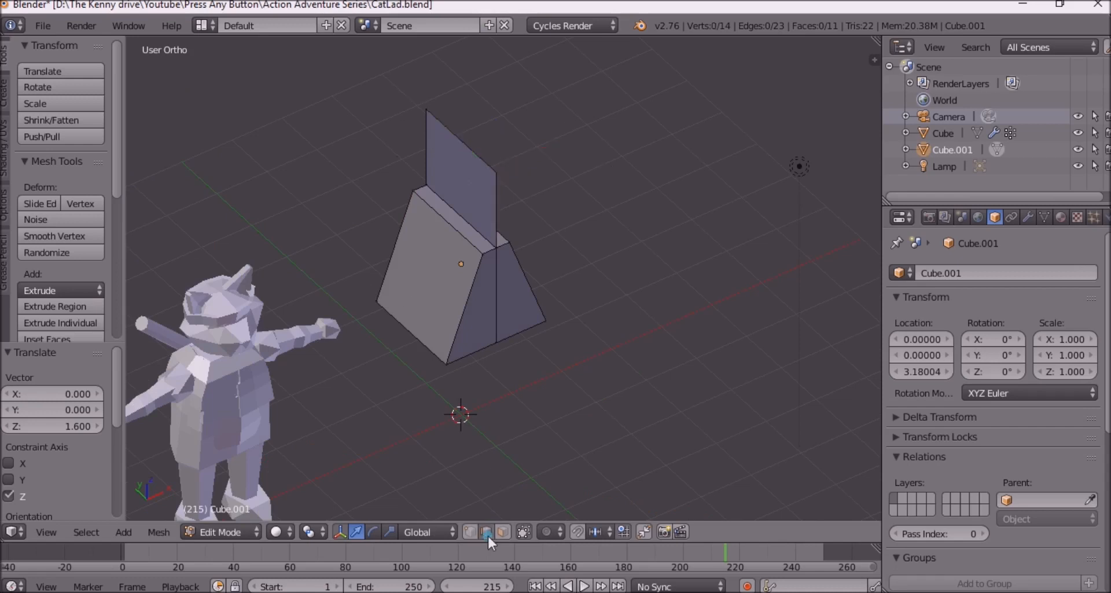
{"action": "right_click", "coordinate": [476, 275]}
{"action": "right_click", "coordinate": [424, 233], "text": "shift"}
{"action": "right_click", "coordinate": [390, 243], "text": "shift"}
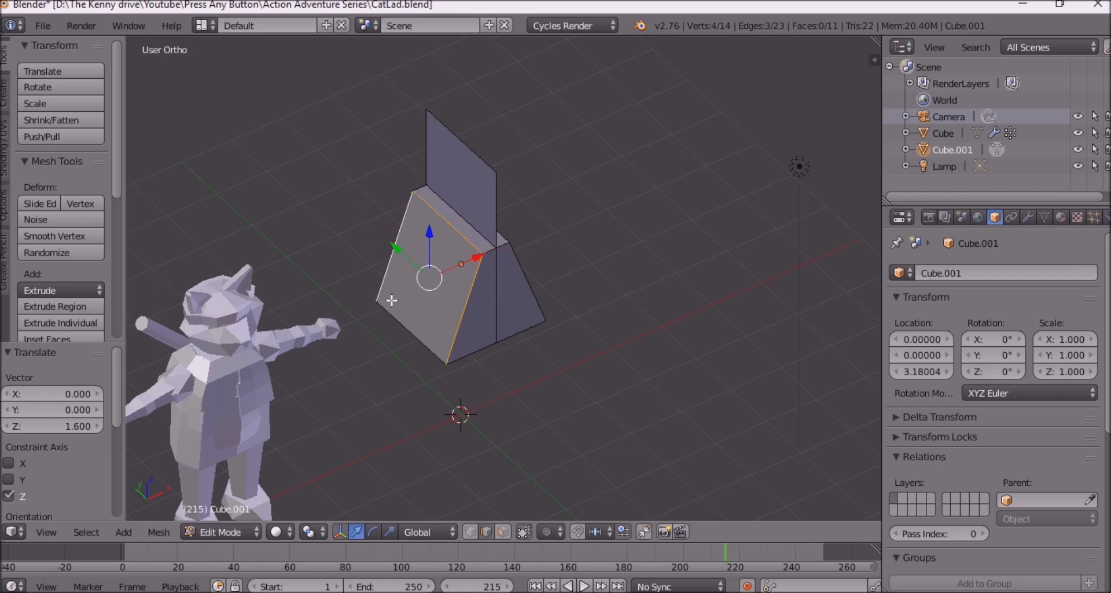
{"action": "right_click", "coordinate": [397, 320], "text": "shift"}
{"action": "mouse_move", "coordinate": [477, 253]}
{"action": "left_mouse_down"}
{"action": "mouse_move", "coordinate": [416, 272]}
{"action": "mouse_move", "coordinate": [488, 262]}
{"action": "mouse_move", "coordinate": [474, 267]}
{"action": "left_mouse_up"}
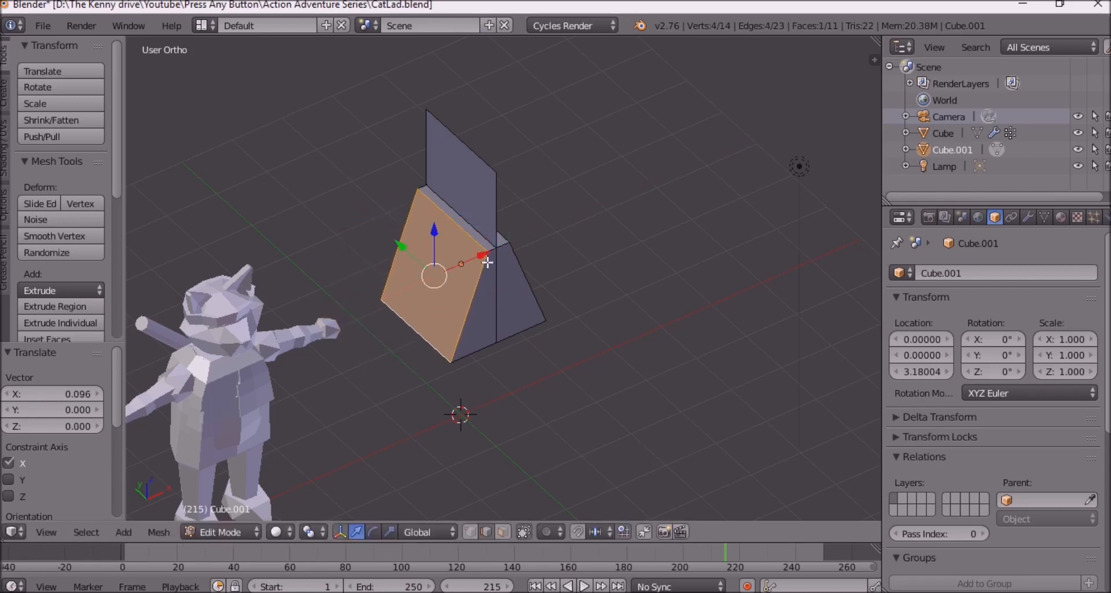
{"action": "right_click", "coordinate": [461, 279], "text": "shift"}
{"action": "left_click_drag", "start_coordinate": [482, 255], "coordinate": [506, 262]}
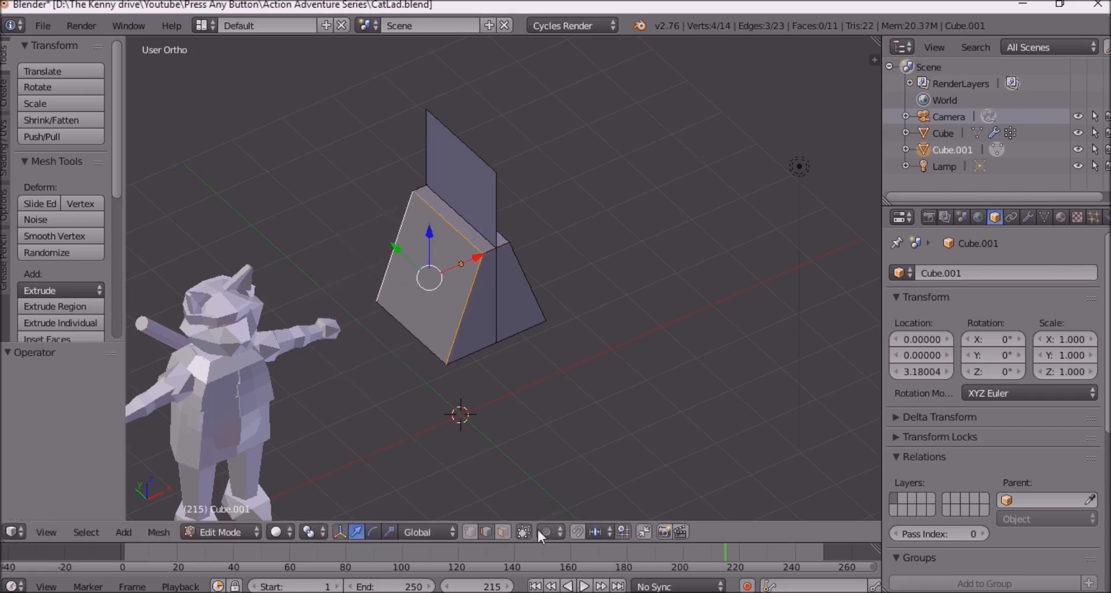
Step: In face select mode, select both front faces and the adjoining sloped side and top faces, try scaling them, and undo the scaling
{"action": "key", "text": "a"}
{"action": "middle_click_drag", "start_coordinate": [526, 347], "coordinate": [556, 284]}
{"action": "right_click", "coordinate": [471, 293]}
{"action": "right_click", "coordinate": [496, 293], "text": "shift"}
{"action": "right_click", "coordinate": [553, 280], "text": "shift"}
{"action": "right_click", "coordinate": [524, 218], "text": "shift"}
{"action": "middle_click_drag", "start_coordinate": [657, 241], "coordinate": [675, 330]}
{"action": "key", "text": "s"}
{"action": "left_click", "coordinate": [732, 274]}
{"action": "key", "text": "ctrl+z"}
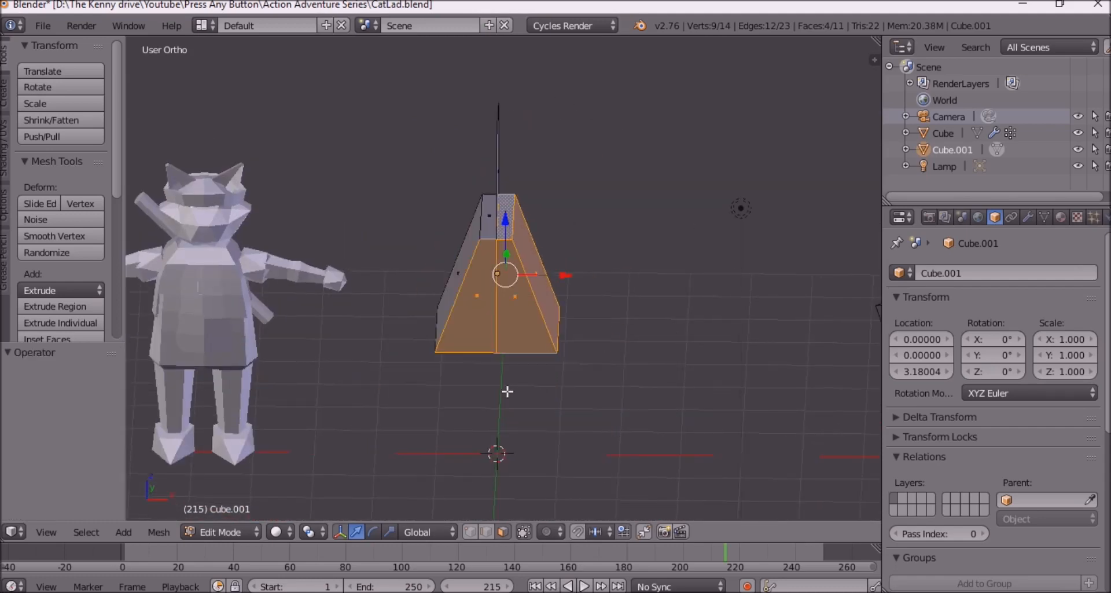
Step: Turn off limiting the selection to visible geometry, and select the sloped side face nearest the cat, followed by a hidden rear face behind it
{"action": "middle_click_drag", "start_coordinate": [508, 392], "coordinate": [524, 533]}
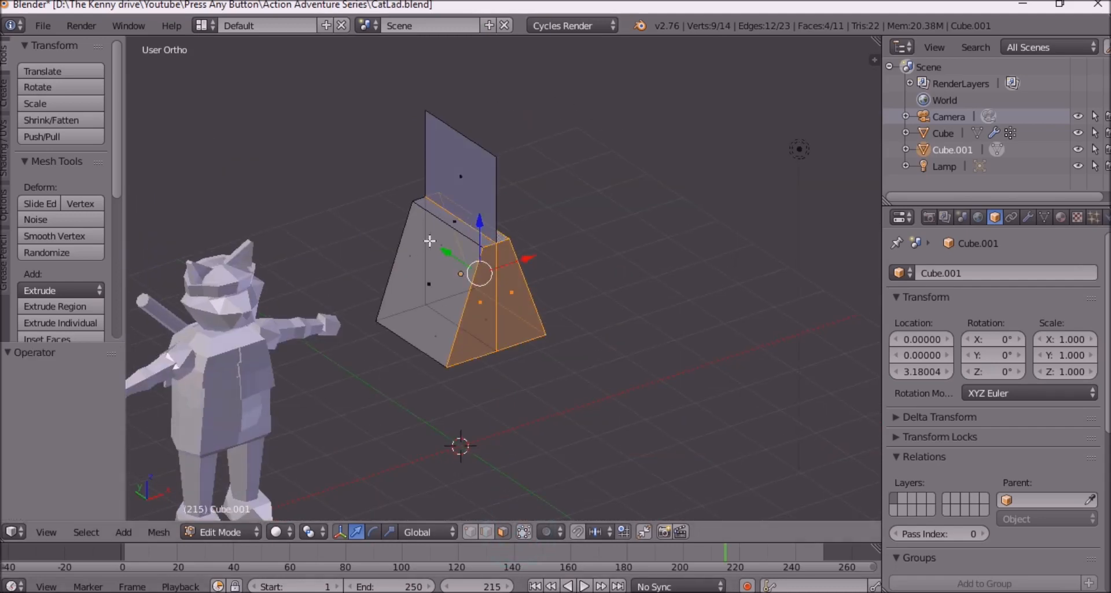
{"action": "middle_click_drag", "start_coordinate": [446, 293], "coordinate": [487, 446]}
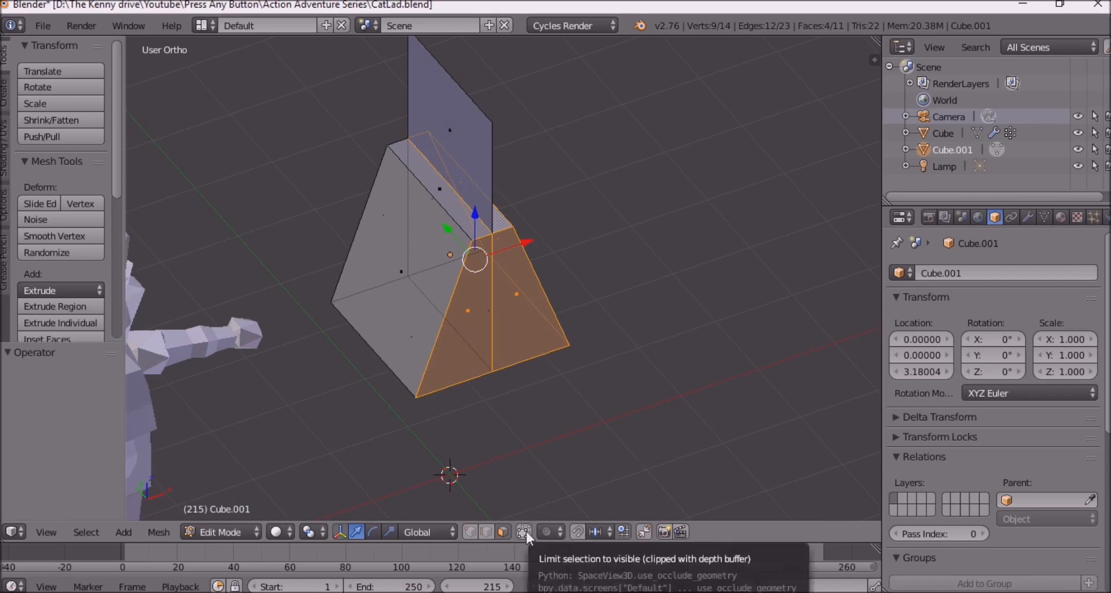
{"action": "right_click", "coordinate": [423, 247]}
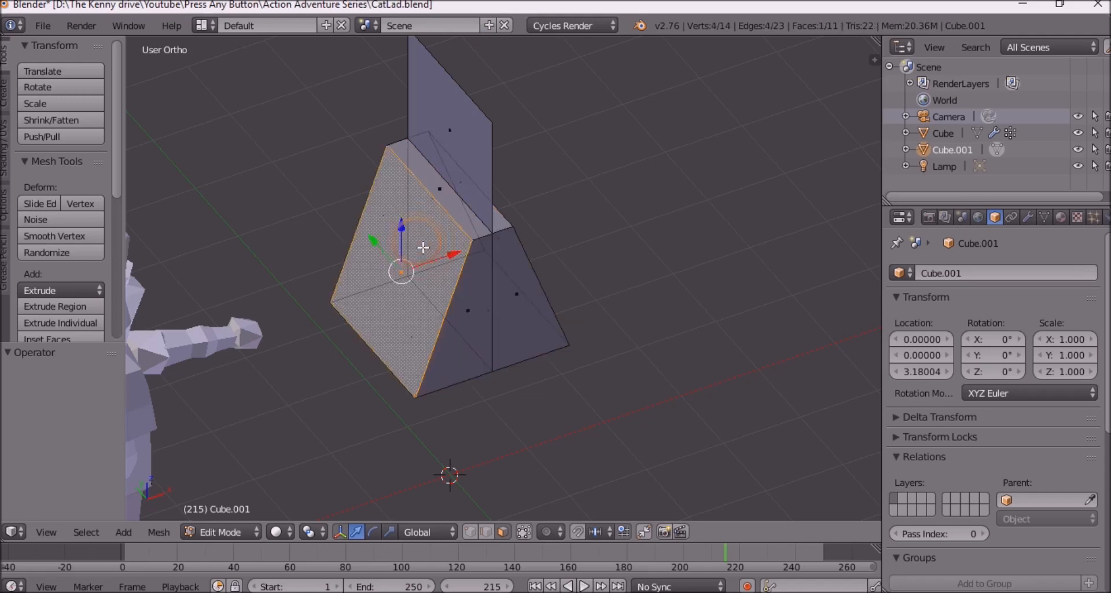
{"action": "right_click", "coordinate": [442, 248]}
{"action": "middle_click_drag", "start_coordinate": [530, 217], "coordinate": [443, 216]}
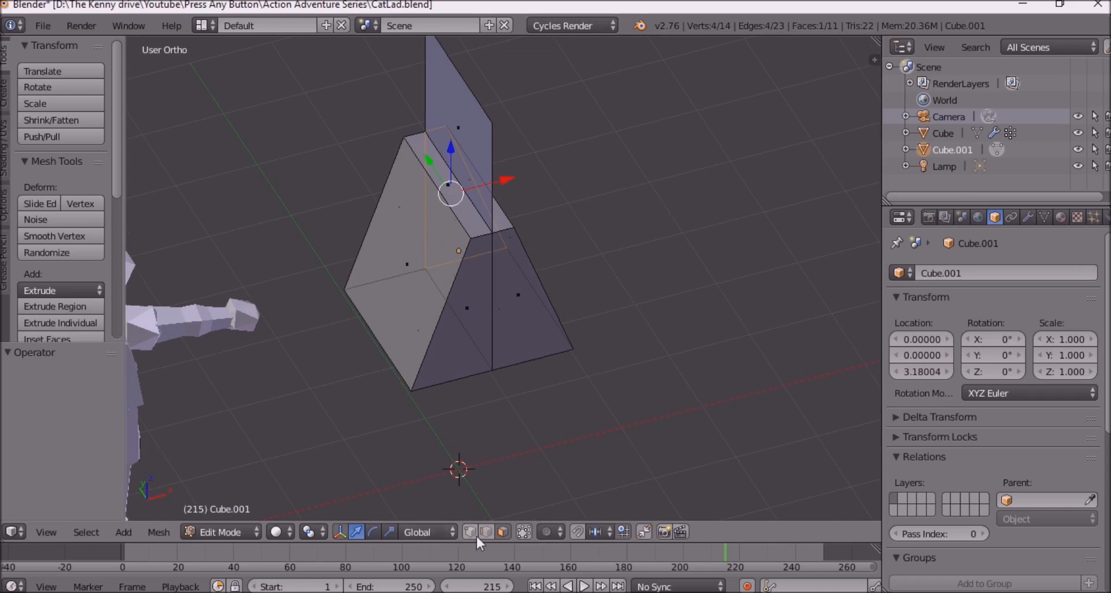
Step: Switch the viewport shading to Wireframe and examine the meshes of the cat character and the reshaped cube
{"action": "left_click", "coordinate": [293, 531]}
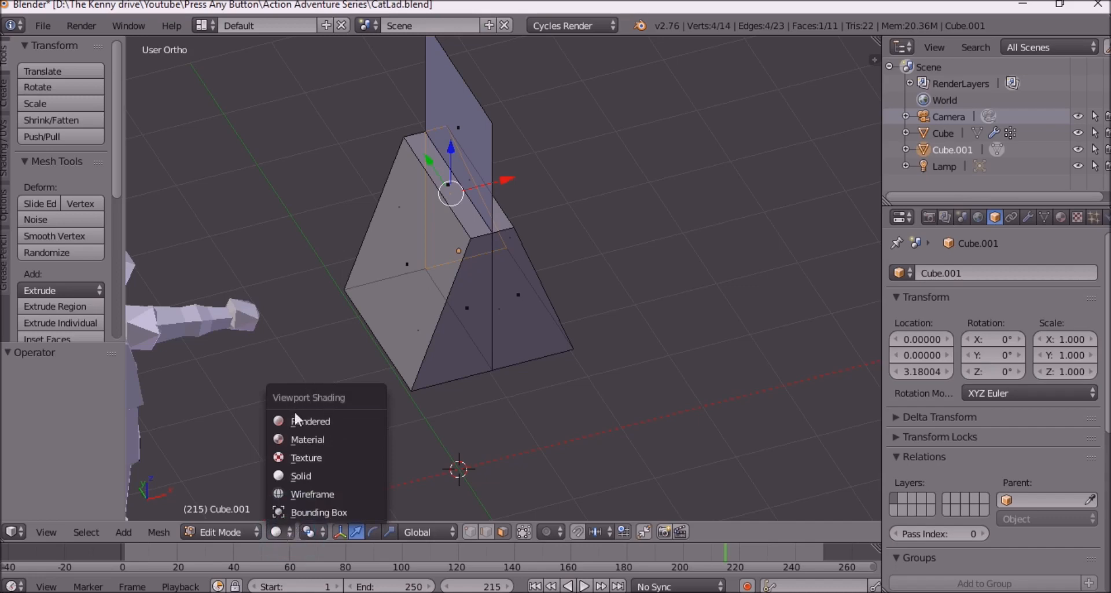
{"action": "left_click", "coordinate": [304, 491]}
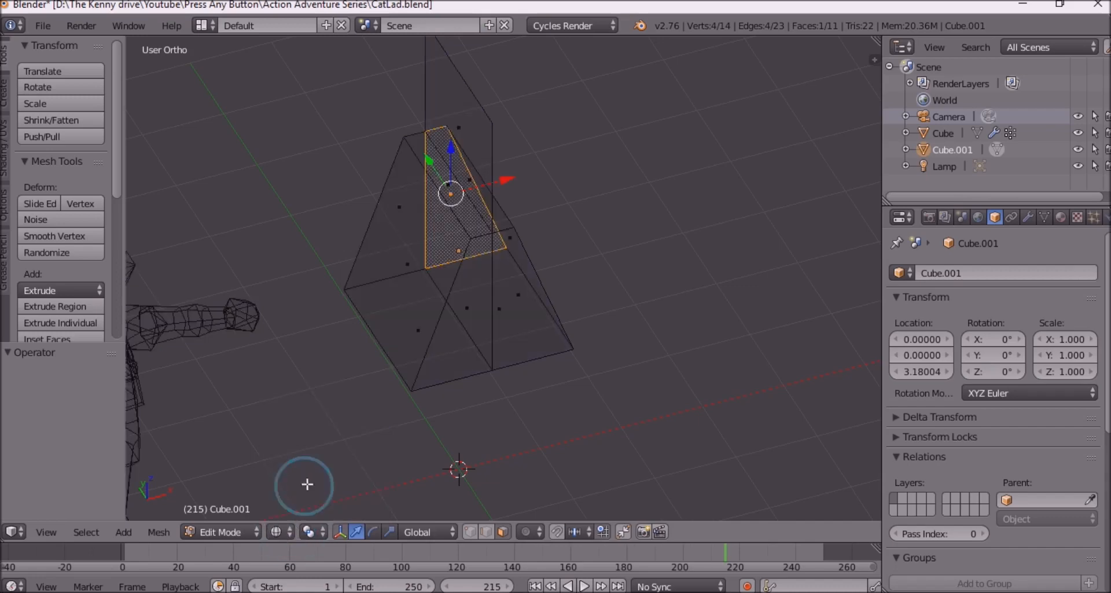
{"action": "mouse_move", "coordinate": [379, 317]}
{"action": "middle_mouse_down"}
{"action": "mouse_move", "coordinate": [479, 279]}
{"action": "mouse_move", "coordinate": [359, 281]}
{"action": "mouse_move", "coordinate": [573, 307]}
{"action": "mouse_move", "coordinate": [588, 292]}
{"action": "mouse_move", "coordinate": [345, 294]}
{"action": "mouse_move", "coordinate": [466, 278]}
{"action": "mouse_move", "coordinate": [503, 287]}
{"action": "mouse_move", "coordinate": [551, 276]}
{"action": "mouse_move", "coordinate": [560, 243]}
{"action": "mouse_move", "coordinate": [472, 263]}
{"action": "mouse_move", "coordinate": [341, 245]}
{"action": "mouse_move", "coordinate": [588, 300]}
{"action": "mouse_move", "coordinate": [532, 305]}
{"action": "mouse_move", "coordinate": [467, 290]}
{"action": "mouse_move", "coordinate": [554, 280]}
{"action": "mouse_move", "coordinate": [661, 227]}
{"action": "mouse_move", "coordinate": [592, 268]}
{"action": "mouse_move", "coordinate": [383, 302]}
{"action": "mouse_move", "coordinate": [648, 326]}
{"action": "middle_mouse_up"}
{"action": "scroll", "coordinate": [362, 279], "scroll_direction": "down", "scroll_amount": 3}
{"action": "scroll", "coordinate": [467, 278], "scroll_direction": "up", "scroll_amount": 3}
{"action": "scroll", "coordinate": [548, 241], "scroll_direction": "up", "scroll_amount": 2}
{"action": "scroll", "coordinate": [383, 302], "scroll_direction": "up", "scroll_amount": 5}
{"action": "middle_click_drag", "start_coordinate": [518, 268], "coordinate": [528, 206]}
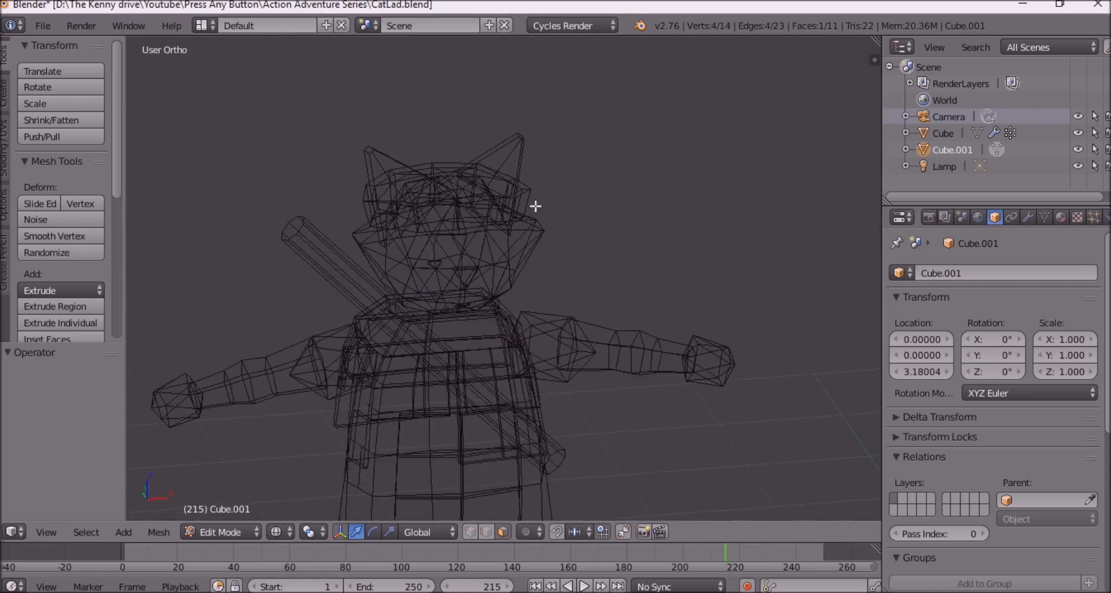
{"action": "middle_click_drag", "start_coordinate": [659, 229], "coordinate": [555, 255]}
{"action": "scroll", "coordinate": [421, 239], "scroll_direction": "down", "scroll_amount": 5}
{"action": "scroll", "coordinate": [614, 217], "scroll_direction": "up", "scroll_amount": 4}
{"action": "middle_click_drag", "start_coordinate": [644, 197], "coordinate": [431, 230], "text": "shift"}
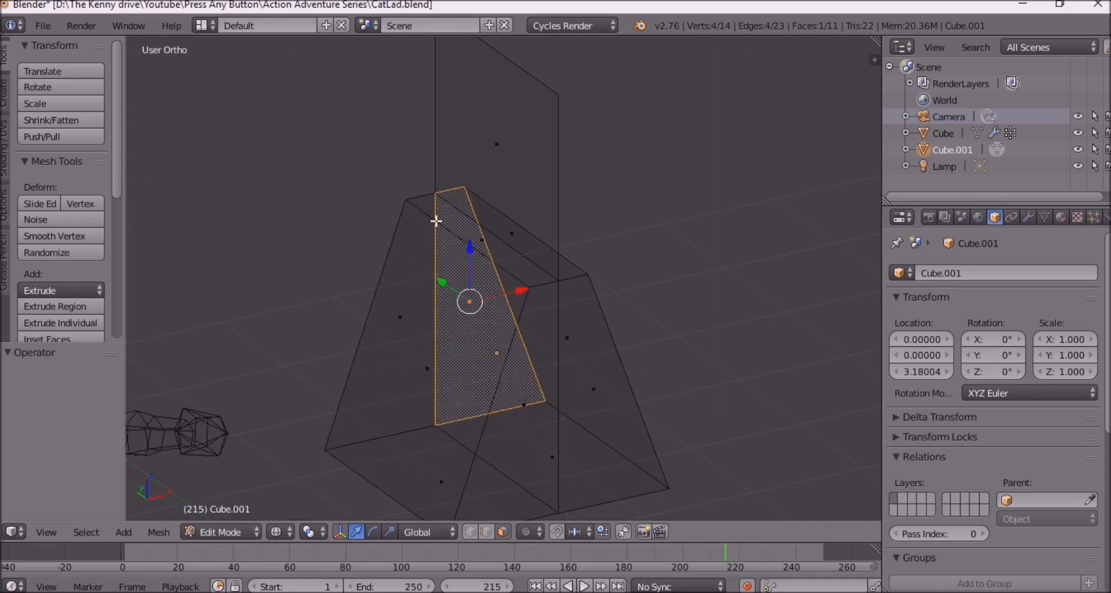
{"action": "middle_click_drag", "start_coordinate": [390, 301], "coordinate": [388, 306]}
Step: Preview the scene in Rendered shading, and set the viewport shading to Material to view the cat's colours beside the reshaped cube
{"action": "left_click", "coordinate": [276, 532]}
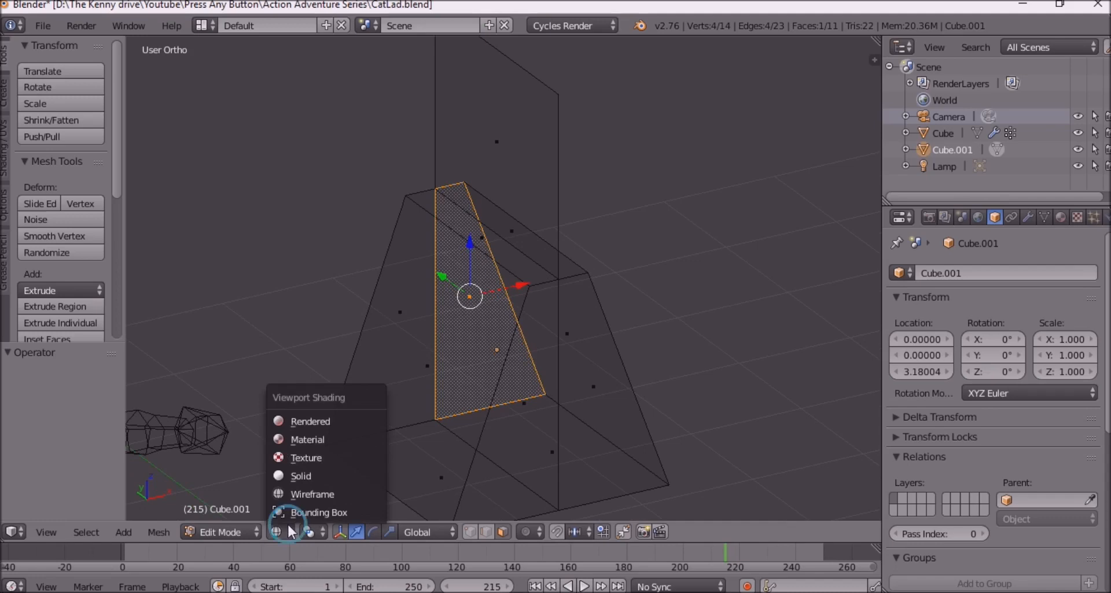
{"action": "left_click", "coordinate": [307, 421]}
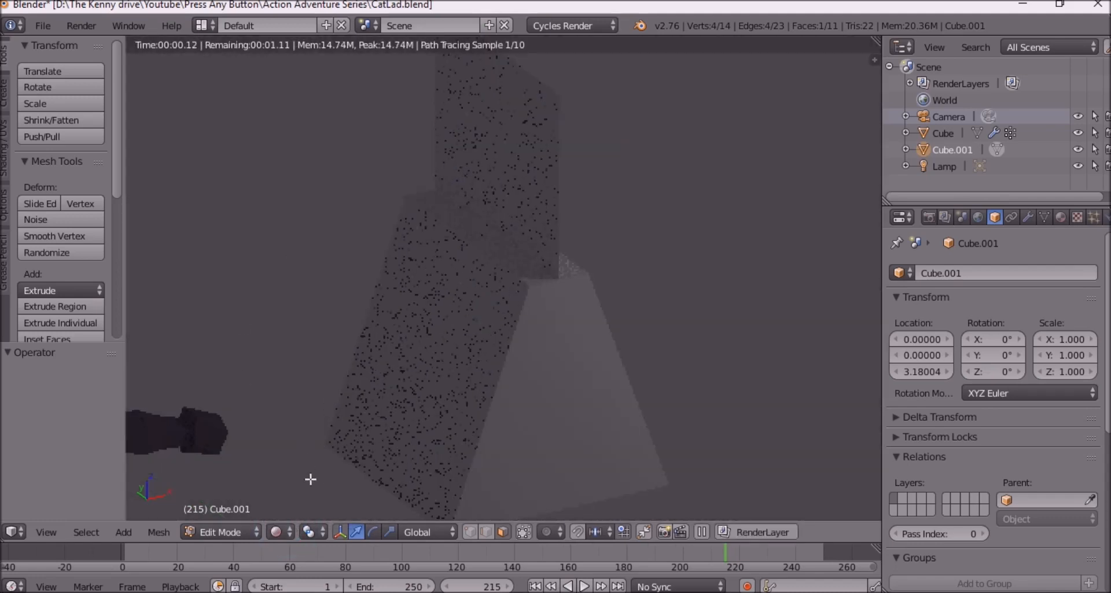
{"action": "left_click", "coordinate": [270, 531]}
{"action": "left_click", "coordinate": [328, 435]}
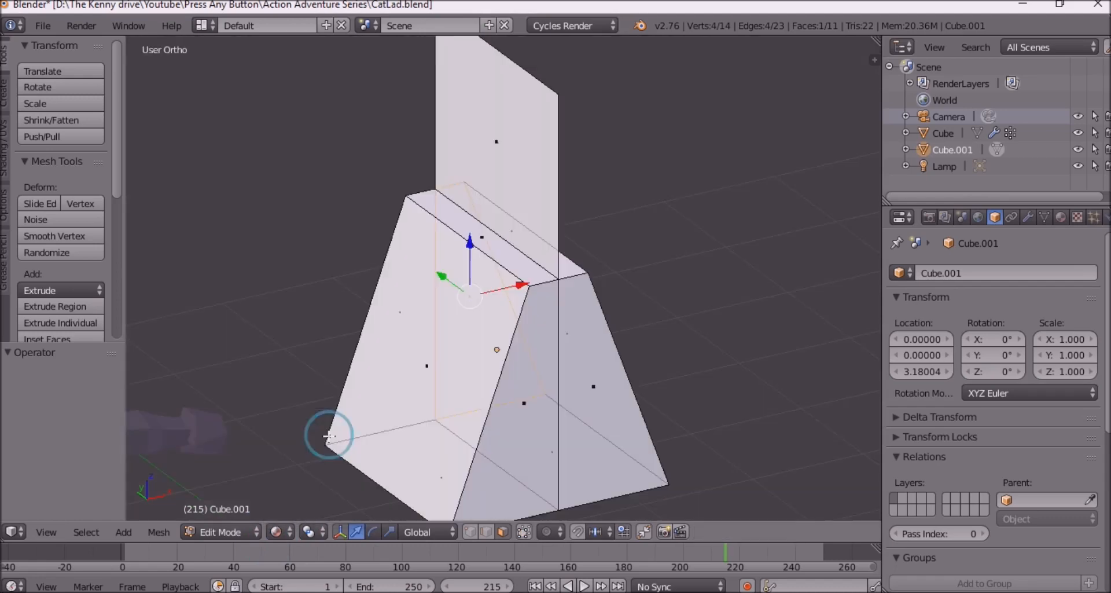
{"action": "scroll", "coordinate": [615, 293], "scroll_direction": "down", "scroll_amount": 3}
{"action": "scroll", "coordinate": [537, 317], "scroll_direction": "up", "scroll_amount": 1}
{"action": "middle_click_drag", "start_coordinate": [538, 317], "coordinate": [250, 401]}
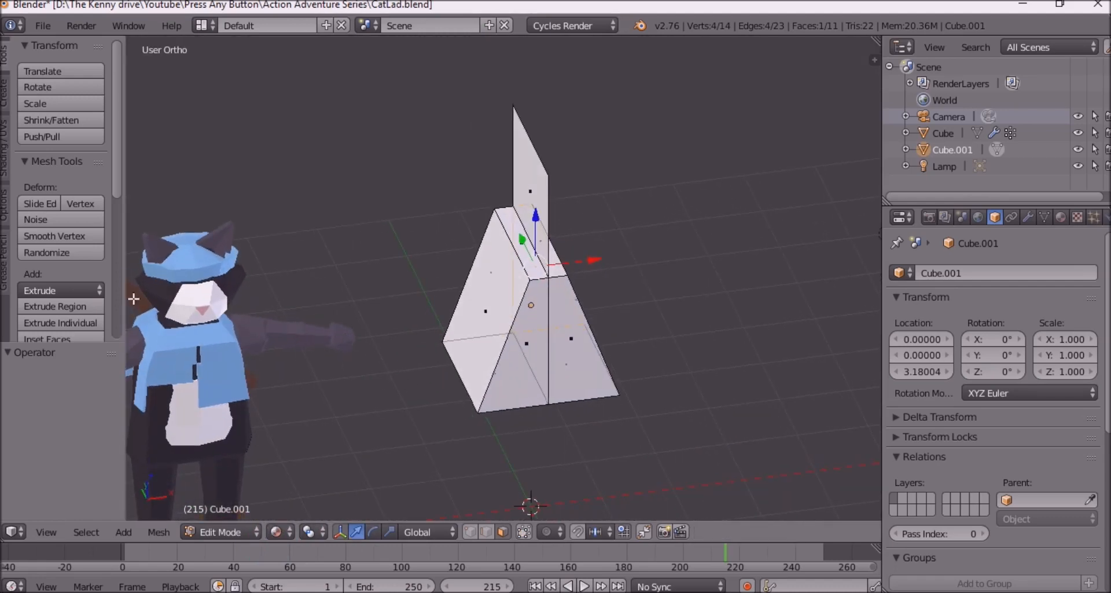
{"action": "scroll", "coordinate": [203, 429], "scroll_direction": "down", "scroll_amount": 3}
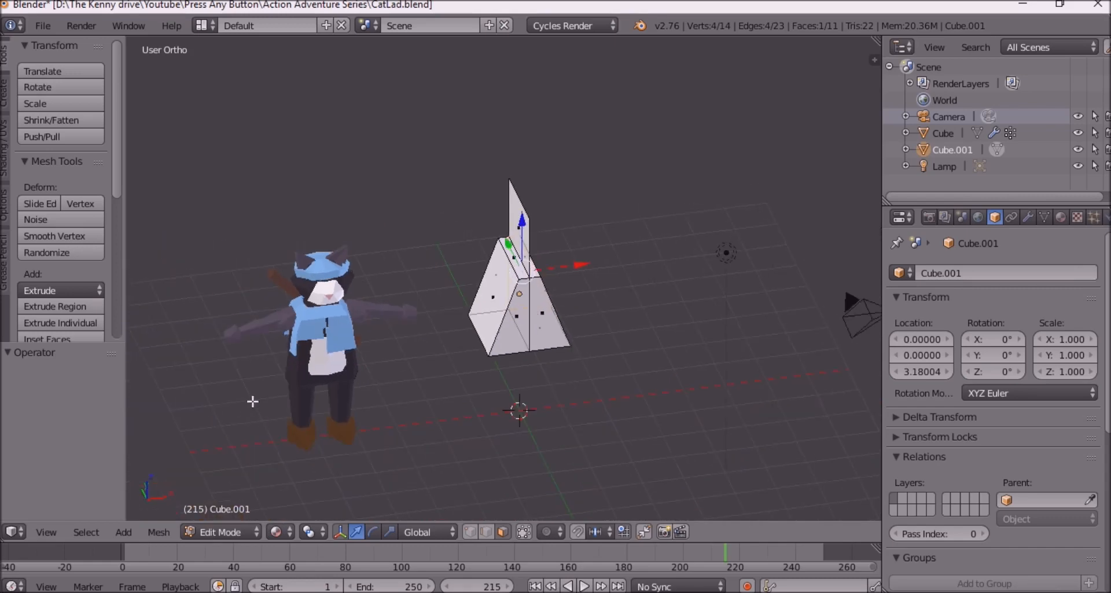
Step: Switch to Object Mode, select the cat character, and display its materials to compare them with its coloured parts
{"action": "scroll", "coordinate": [254, 394], "scroll_direction": "up", "scroll_amount": 3}
{"action": "middle_click_drag", "start_coordinate": [298, 378], "coordinate": [601, 389], "text": "shift"}
{"action": "middle_click_drag", "start_coordinate": [442, 412], "coordinate": [560, 391]}
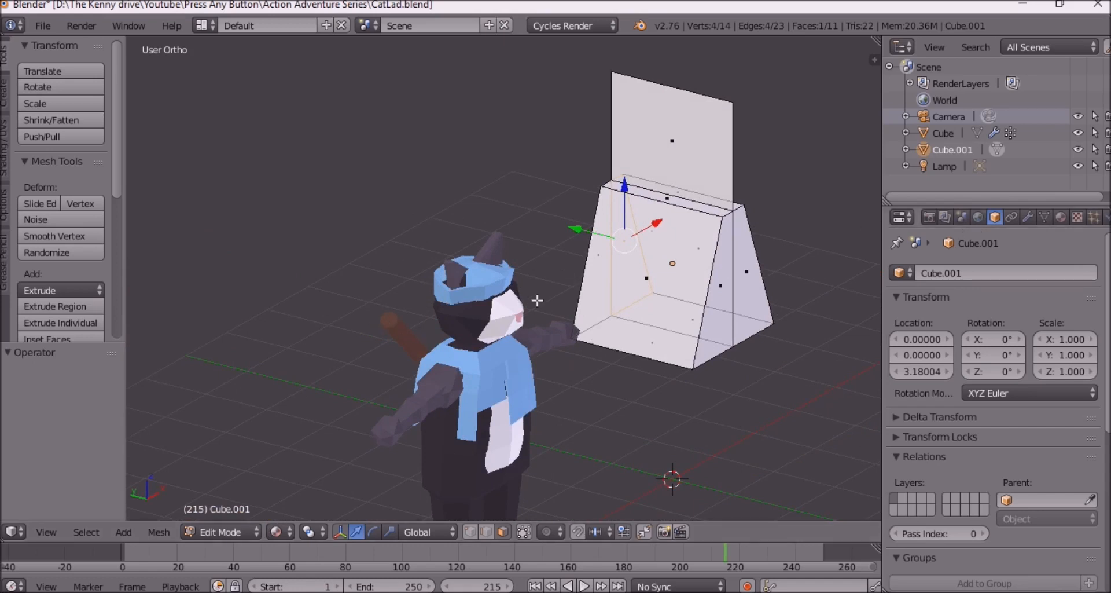
{"action": "left_click", "coordinate": [246, 532]}
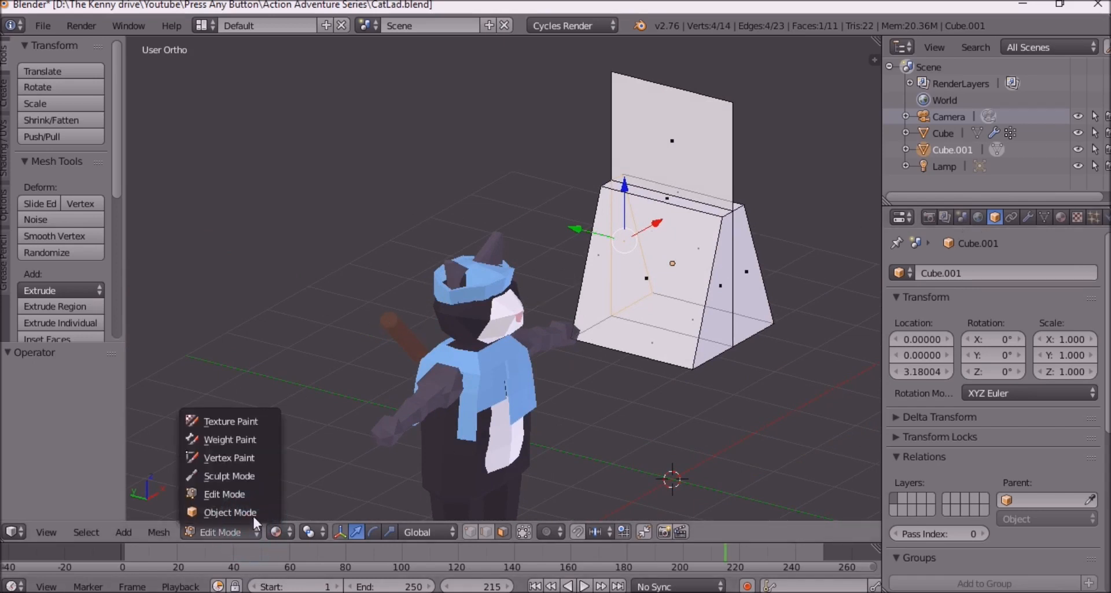
{"action": "left_click", "coordinate": [243, 509]}
{"action": "right_click", "coordinate": [446, 395]}
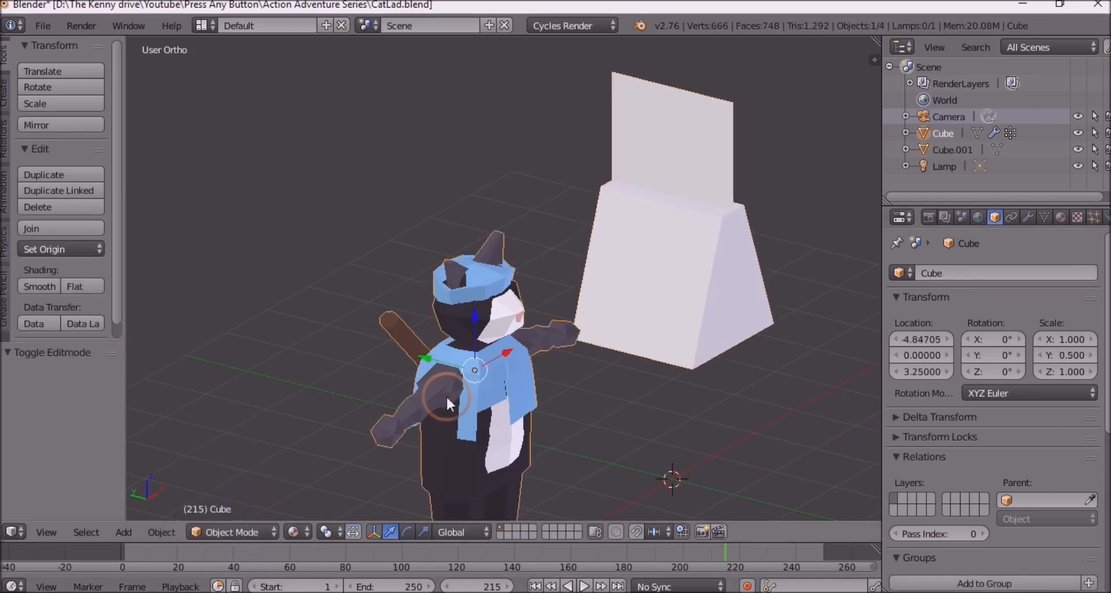
{"action": "left_click", "coordinate": [1063, 218]}
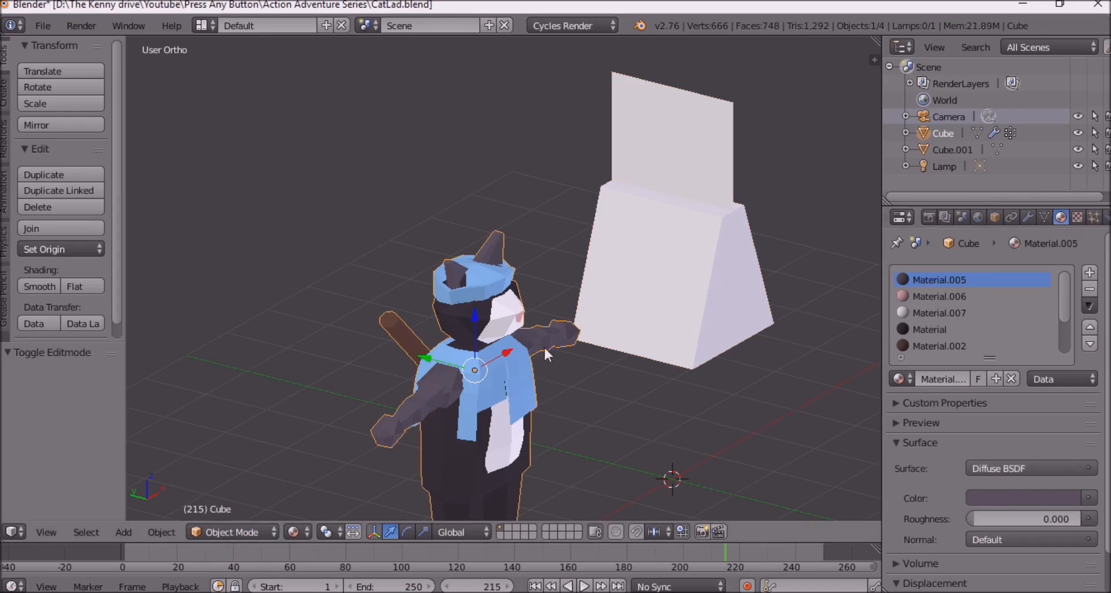
{"action": "middle_click_drag", "start_coordinate": [610, 333], "coordinate": [520, 349]}
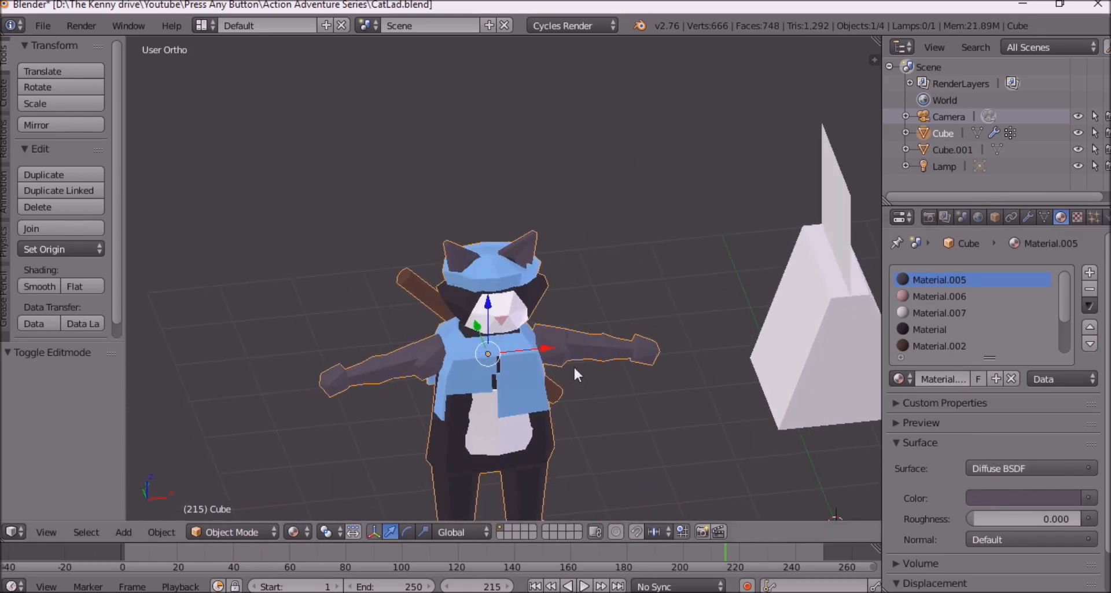
{"action": "scroll", "coordinate": [575, 369], "scroll_direction": "down", "scroll_amount": 2}
{"action": "scroll", "coordinate": [576, 369], "scroll_direction": "up", "scroll_amount": 3}
{"action": "scroll", "coordinate": [602, 364], "scroll_direction": "down", "scroll_amount": 3}
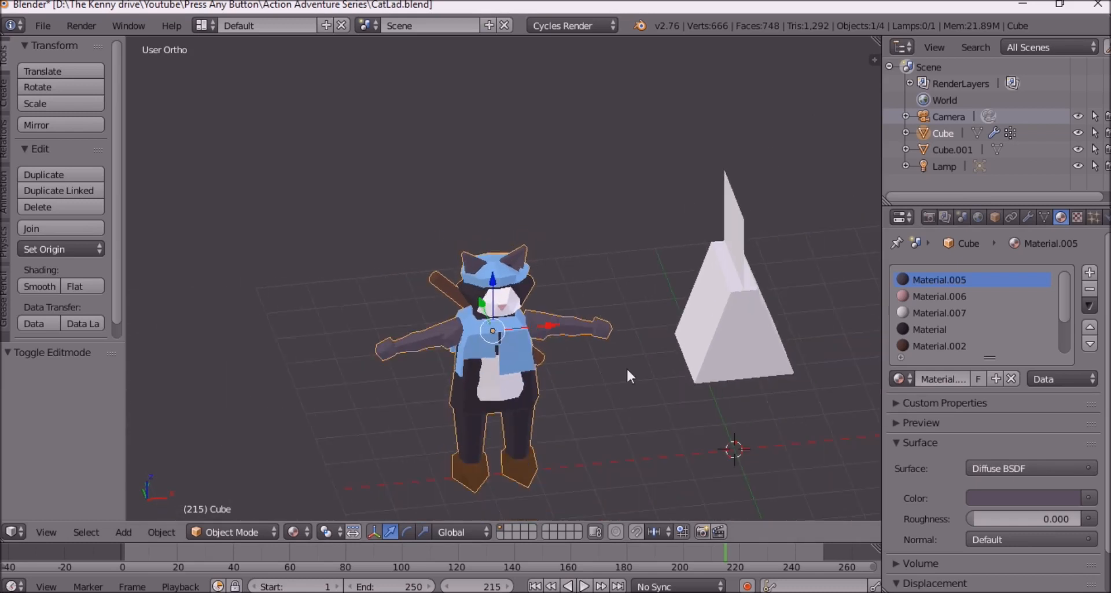
Step: Select the reshaped cube, give it a new material, and set the Diffuse BSDF colour to light green
{"action": "right_click", "coordinate": [712, 331]}
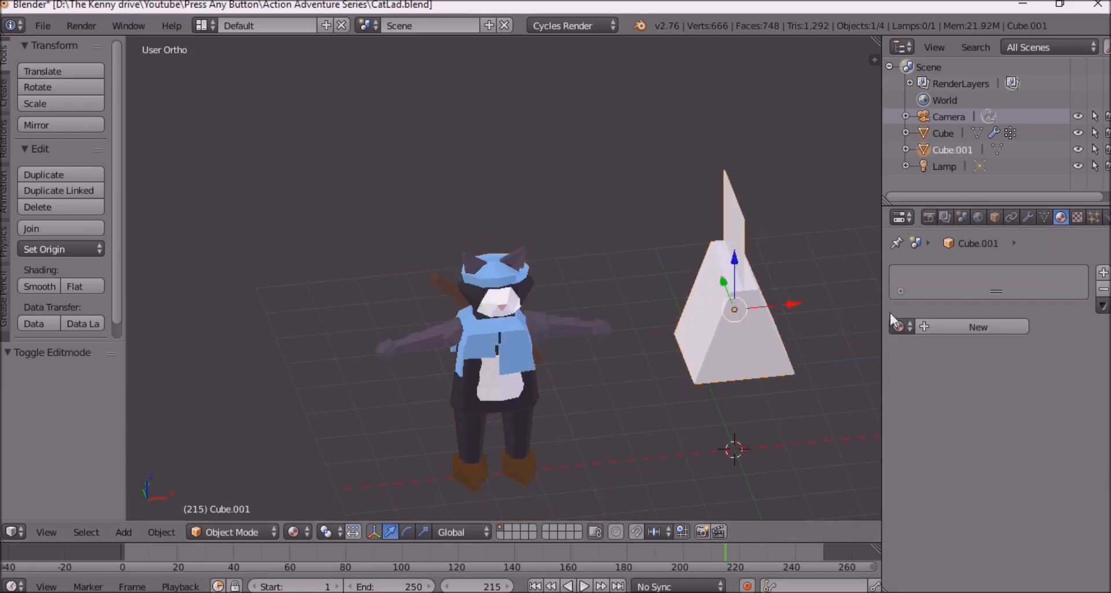
{"action": "middle_click_drag", "start_coordinate": [822, 278], "coordinate": [786, 261]}
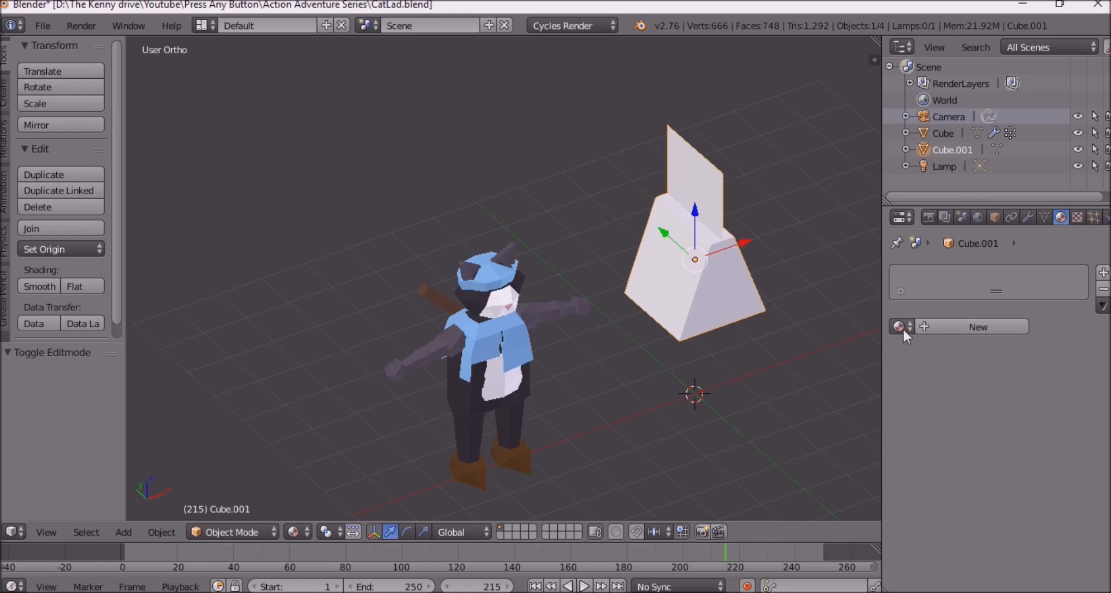
{"action": "scroll", "coordinate": [759, 291], "scroll_direction": "up", "scroll_amount": 3}
{"action": "key", "text": "KP_Decimal"}
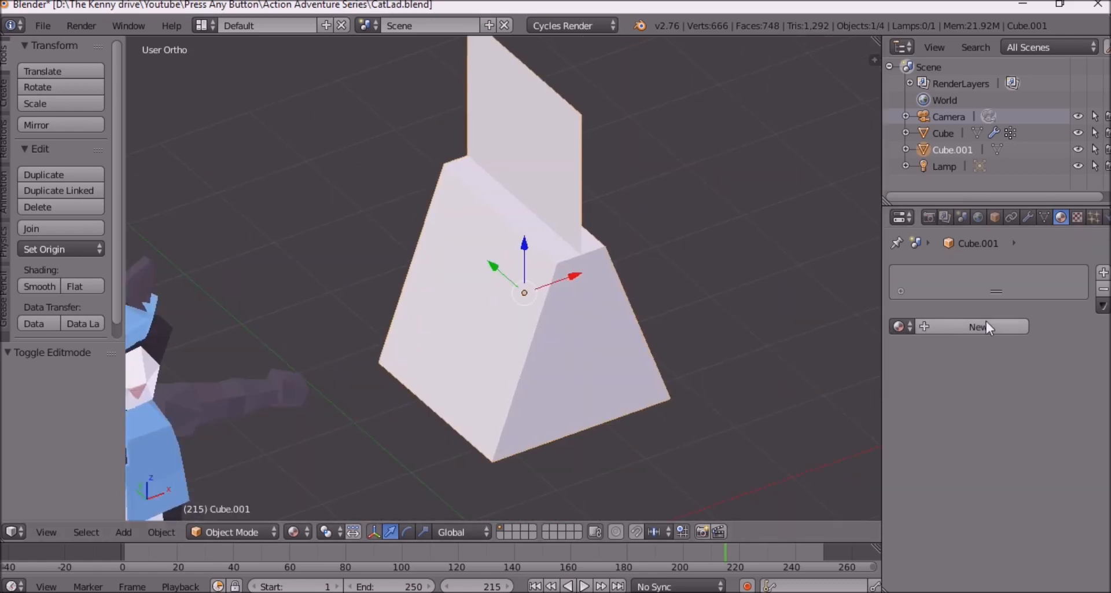
{"action": "left_click", "coordinate": [934, 327]}
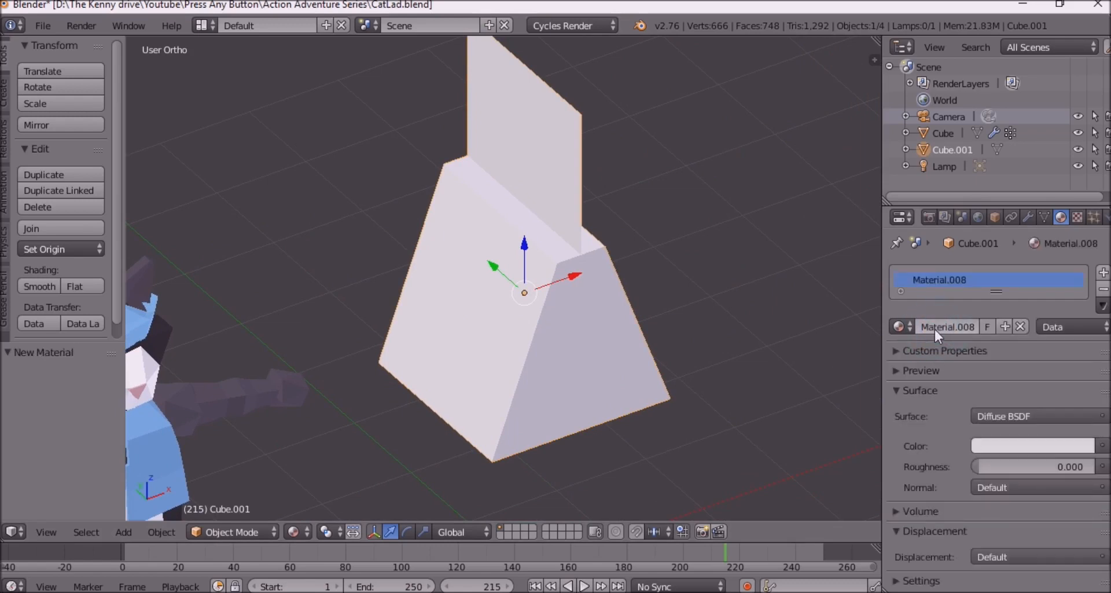
{"action": "left_click", "coordinate": [1026, 444]}
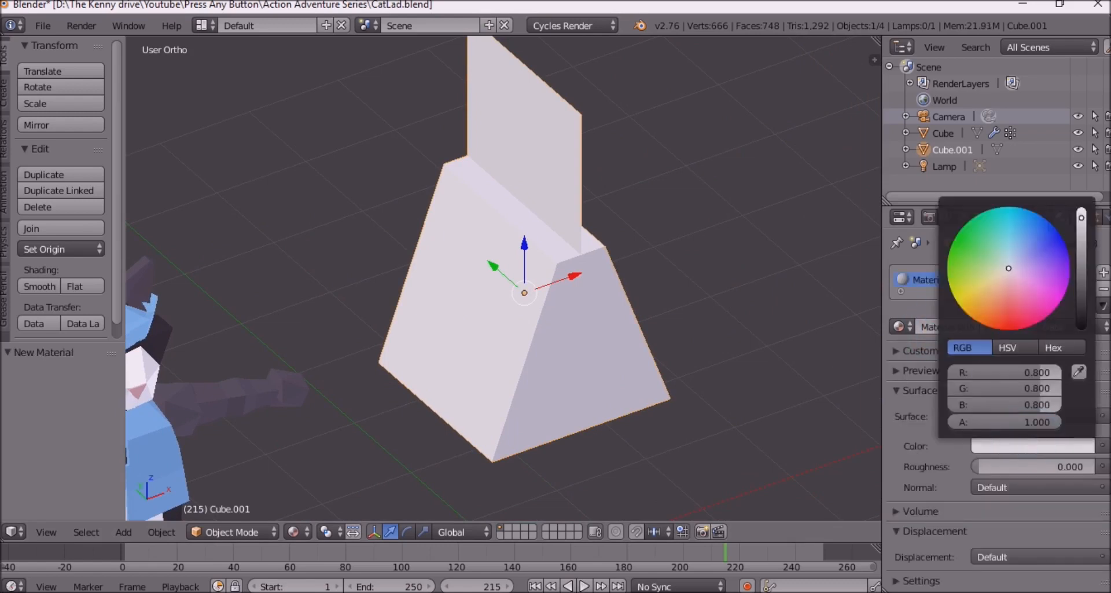
{"action": "left_click", "coordinate": [985, 262]}
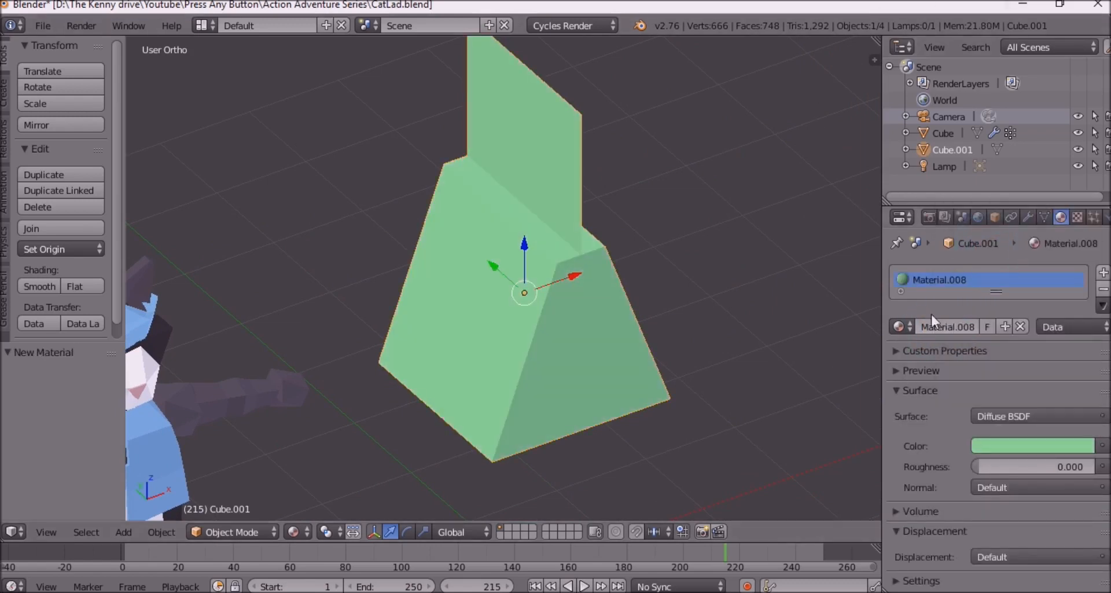
{"action": "left_click", "coordinate": [1033, 416]}
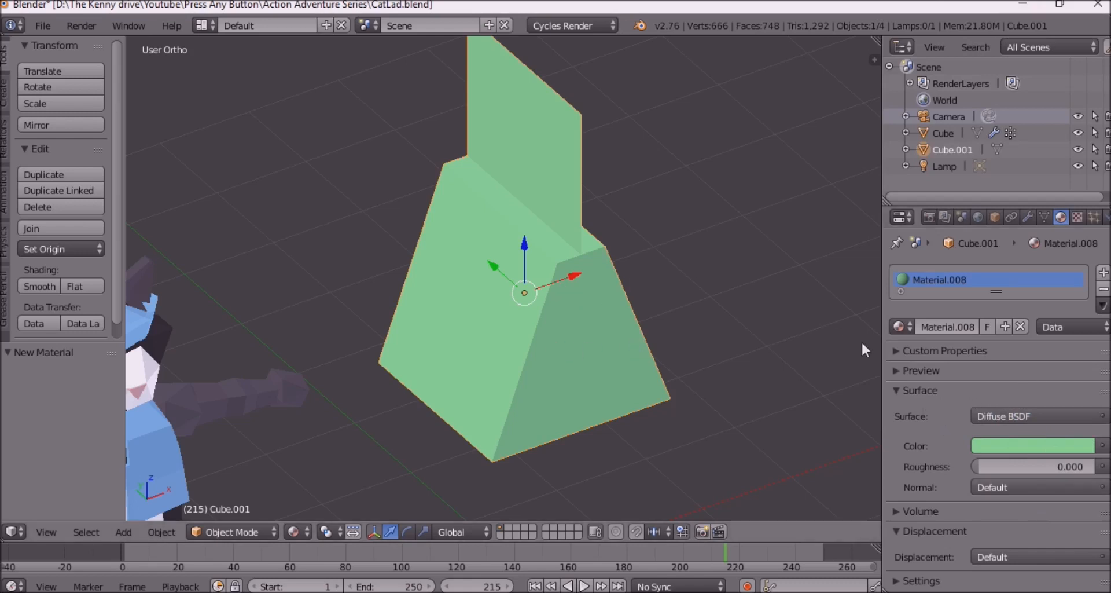
Step: Replace the reshaped cube's green material with the existing brown Material.002 and view it beside the cat
{"action": "left_click", "coordinate": [900, 327]}
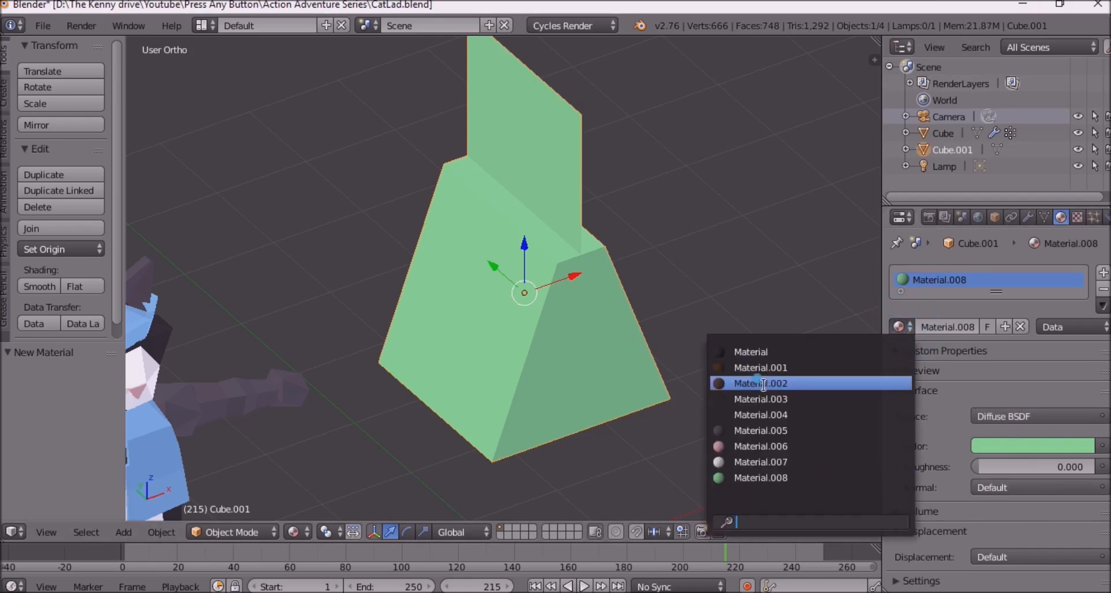
{"action": "left_click", "coordinate": [764, 384]}
{"action": "middle_click_drag", "start_coordinate": [624, 290], "coordinate": [718, 295]}
{"action": "scroll", "coordinate": [713, 288], "scroll_direction": "down", "scroll_amount": 3}
{"action": "scroll", "coordinate": [680, 287], "scroll_direction": "up", "scroll_amount": 4}
{"action": "middle_click_drag", "start_coordinate": [596, 287], "coordinate": [721, 292]}
{"action": "scroll", "coordinate": [514, 274], "scroll_direction": "down", "scroll_amount": 3}
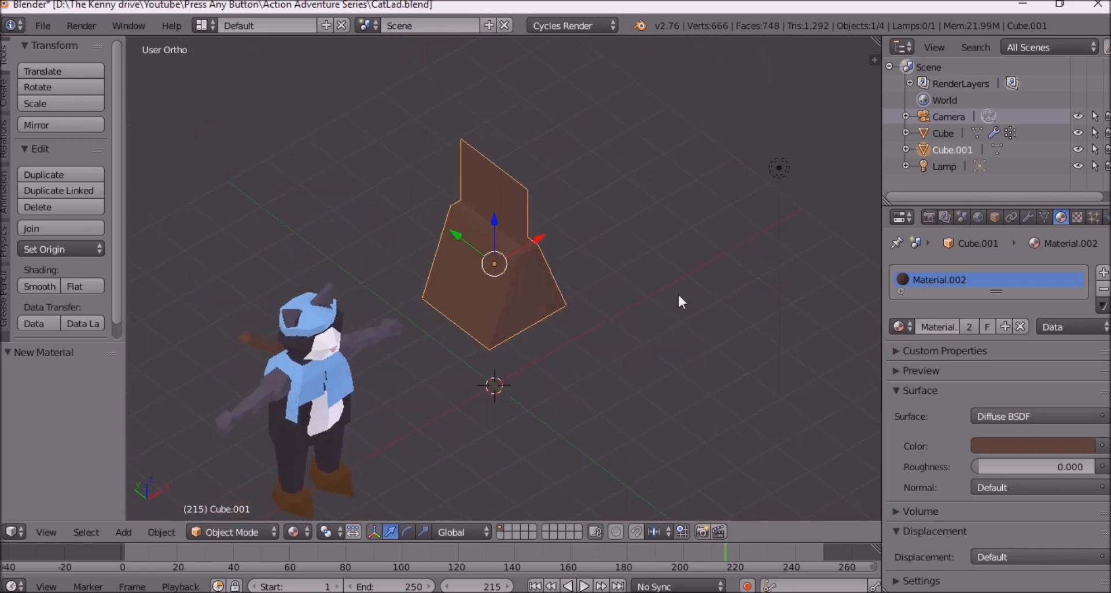
Step: Delete the reshaped cube from the scene
{"action": "key", "text": "x"}
{"action": "left_click", "coordinate": [520, 278]}
{"action": "middle_click_drag", "start_coordinate": [519, 281], "coordinate": [320, 349]}
Step: Select the cat character and set the viewport shading to Solid
{"action": "left_click", "coordinate": [320, 349]}
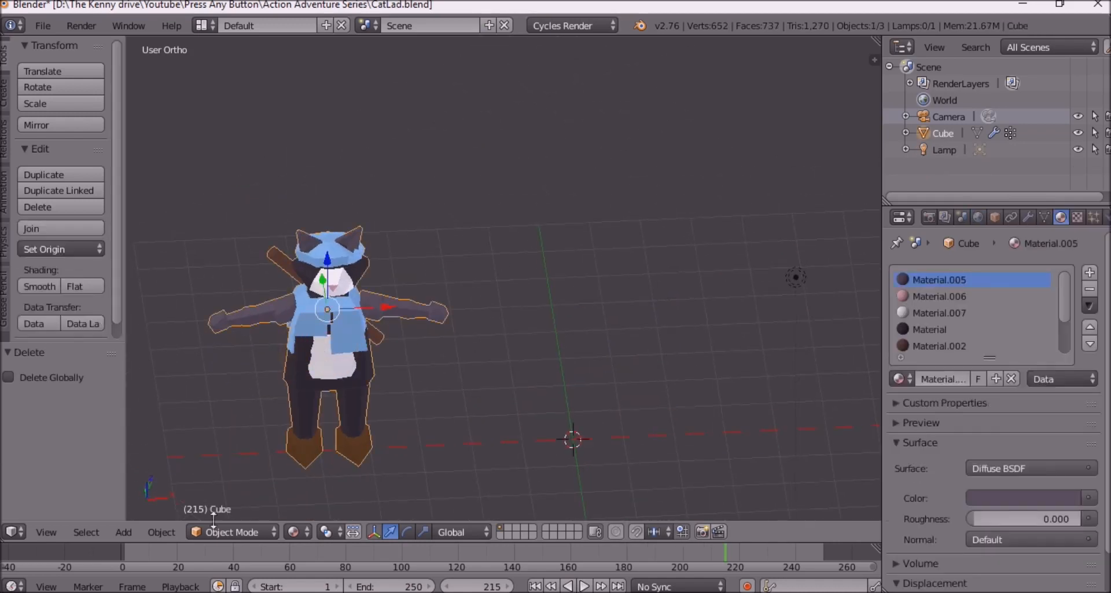
{"action": "left_click", "coordinate": [298, 533]}
{"action": "left_click", "coordinate": [332, 473]}
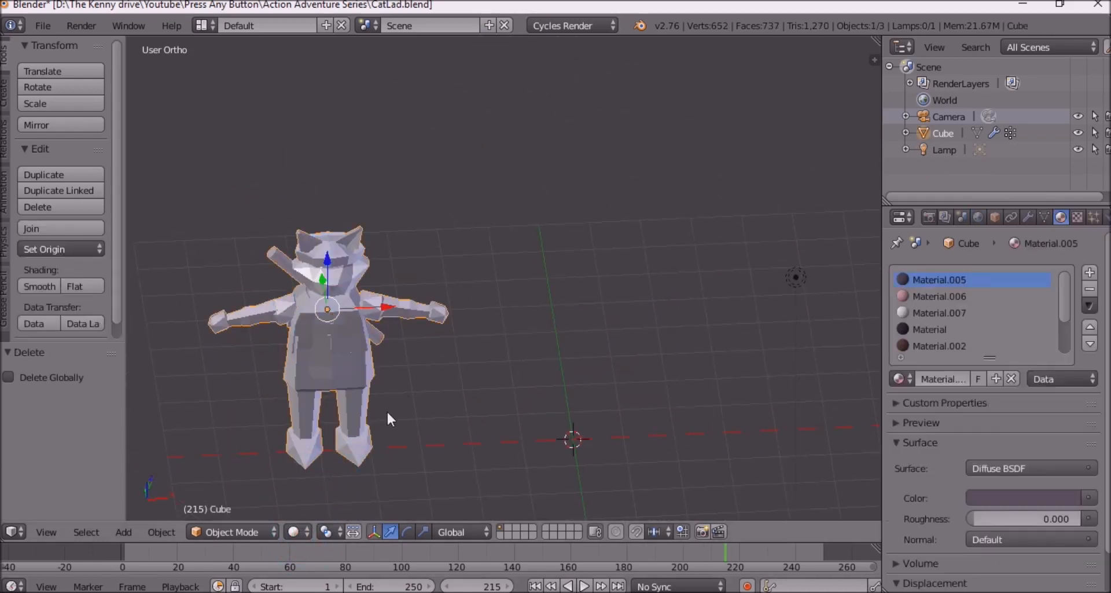
{"action": "scroll", "coordinate": [387, 414], "scroll_direction": "down", "scroll_amount": 2}
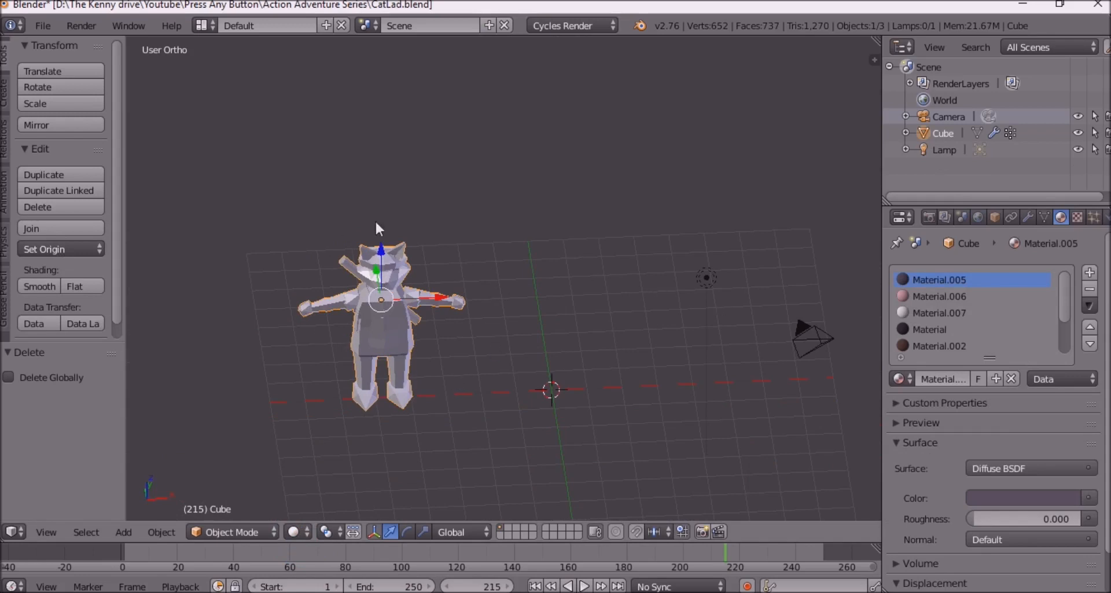
Step: Set the cat character's X location to 0 in its object transform settings
{"action": "left_click", "coordinate": [995, 218]}
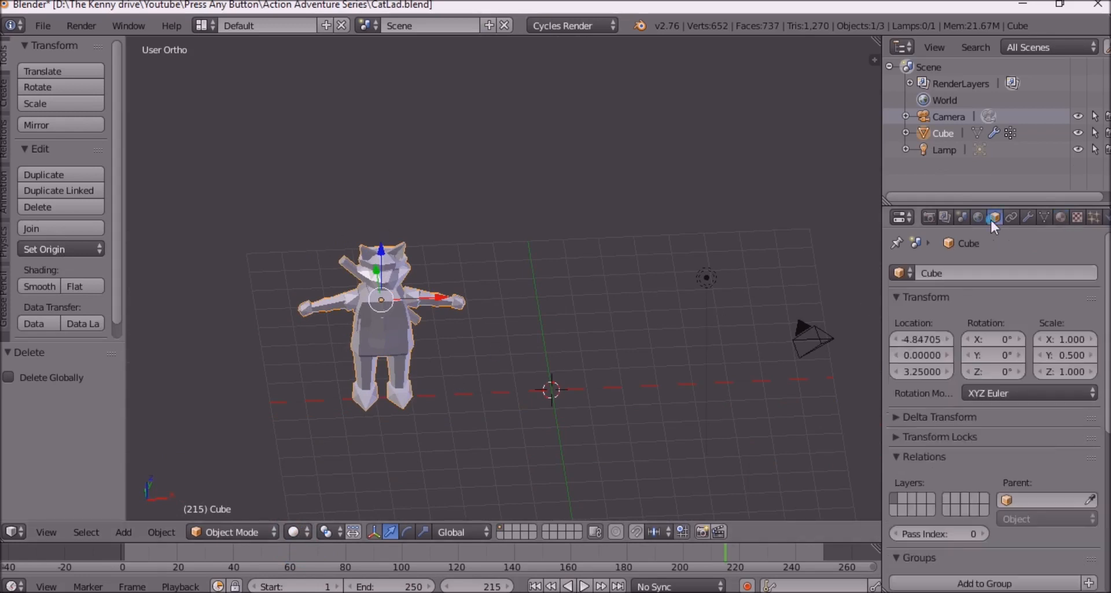
{"action": "left_click", "coordinate": [930, 340]}
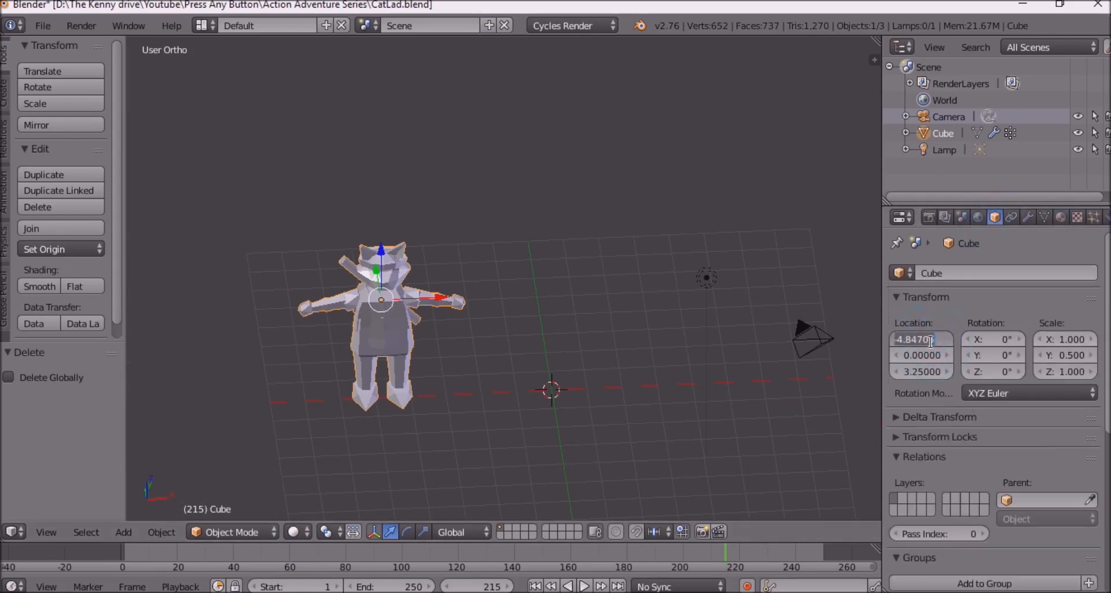
{"action": "type", "text": "0"}
{"action": "key", "text": "Return"}
{"action": "middle_click_drag", "start_coordinate": [598, 365], "coordinate": [541, 248]}
{"action": "scroll", "coordinate": [624, 342], "scroll_direction": "up", "scroll_amount": 5}
{"action": "scroll", "coordinate": [501, 259], "scroll_direction": "down", "scroll_amount": 3}
{"action": "scroll", "coordinate": [501, 255], "scroll_direction": "up", "scroll_amount": 2}
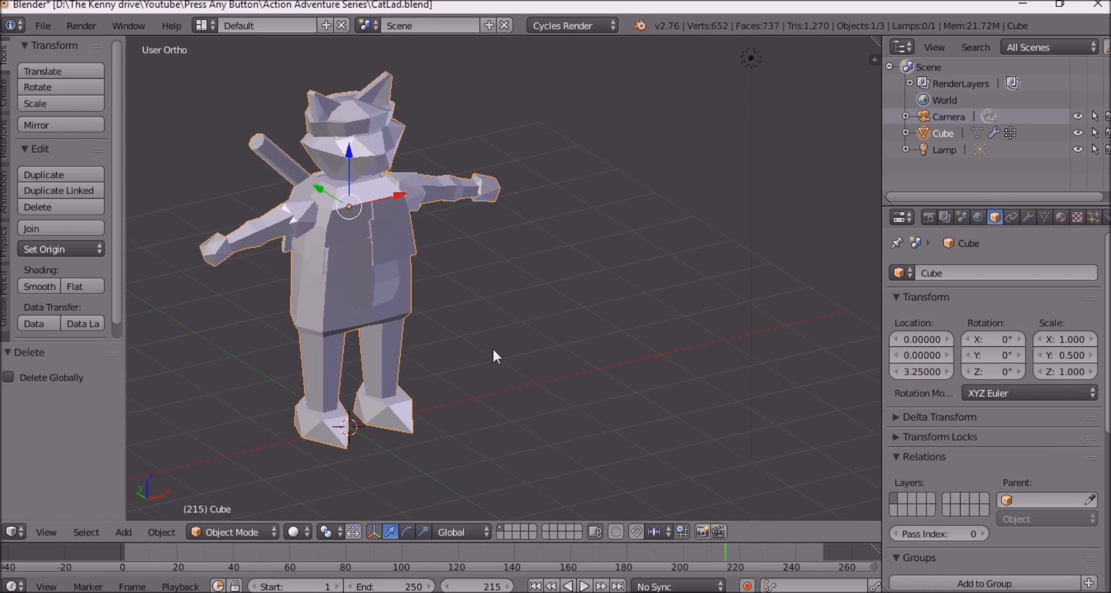
Step: Try moving the whole cat character freely in Object Mode, and cancel the move
{"action": "middle_click_drag", "start_coordinate": [494, 350], "coordinate": [480, 341]}
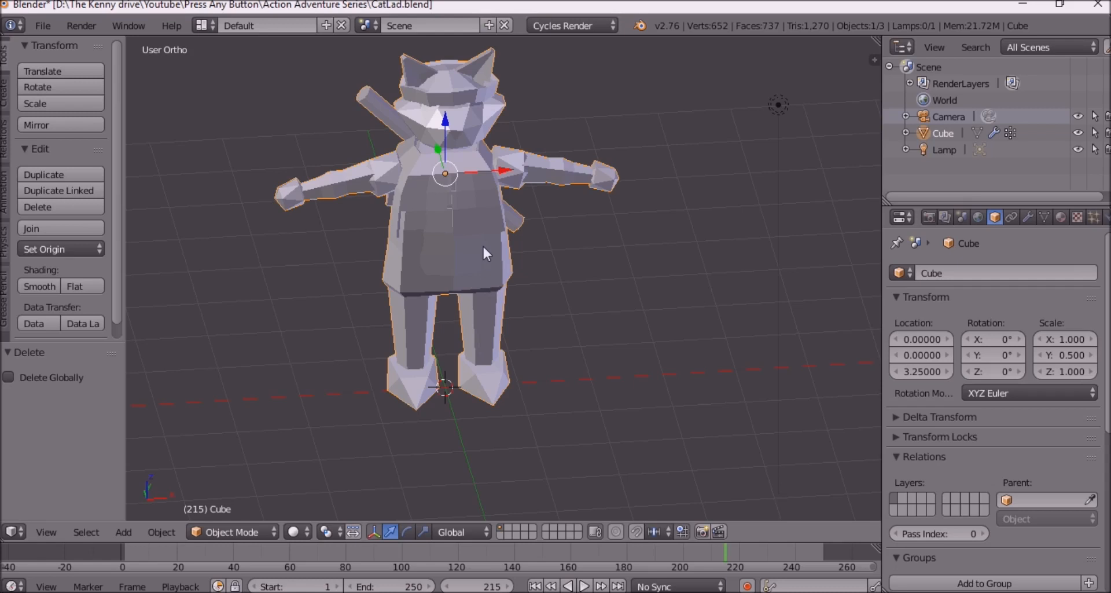
{"action": "middle_click_drag", "start_coordinate": [484, 247], "coordinate": [410, 152]}
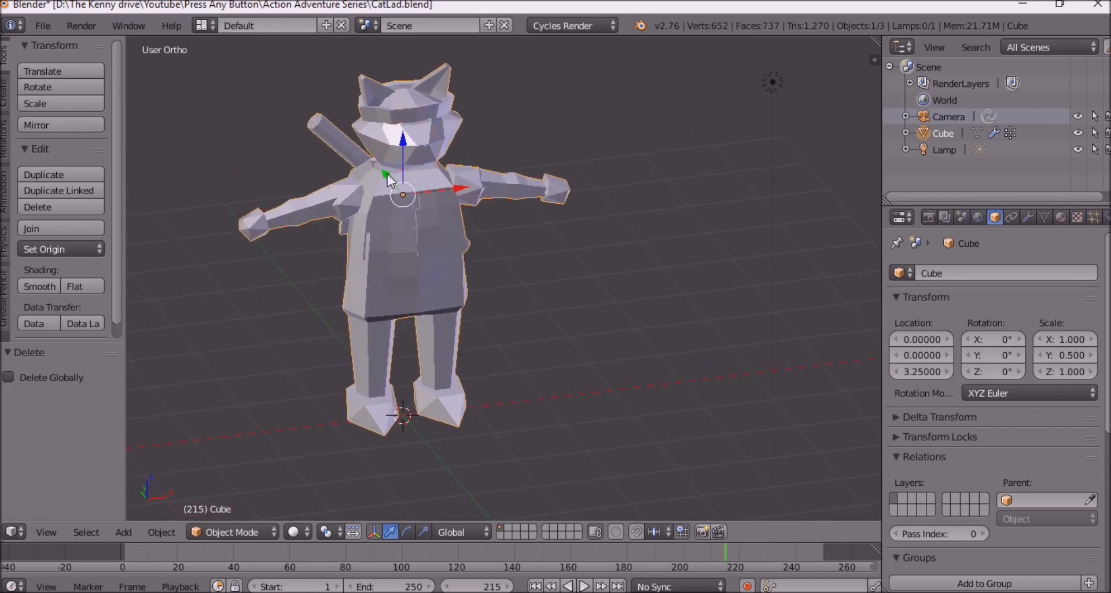
{"action": "key", "text": "g"}
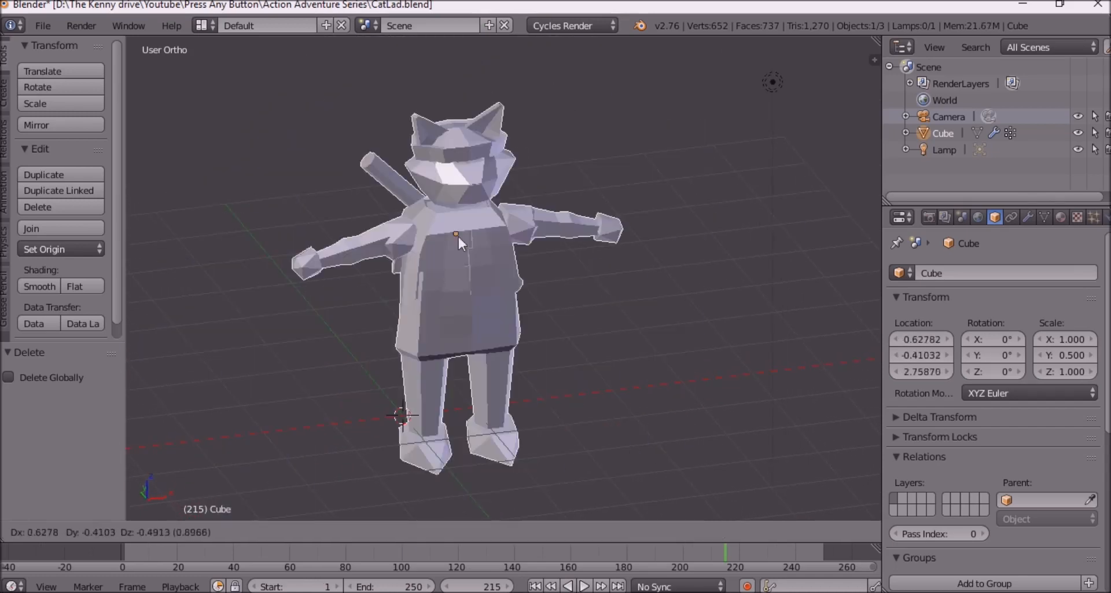
{"action": "right_click", "coordinate": [414, 242]}
{"action": "middle_click_drag", "start_coordinate": [433, 230], "coordinate": [312, 405]}
Step: Enter Edit Mode on the cat and box-select the faces of its head
{"action": "left_click", "coordinate": [272, 529]}
{"action": "left_click", "coordinate": [257, 495]}
{"action": "middle_click_drag", "start_coordinate": [362, 168], "coordinate": [359, 124]}
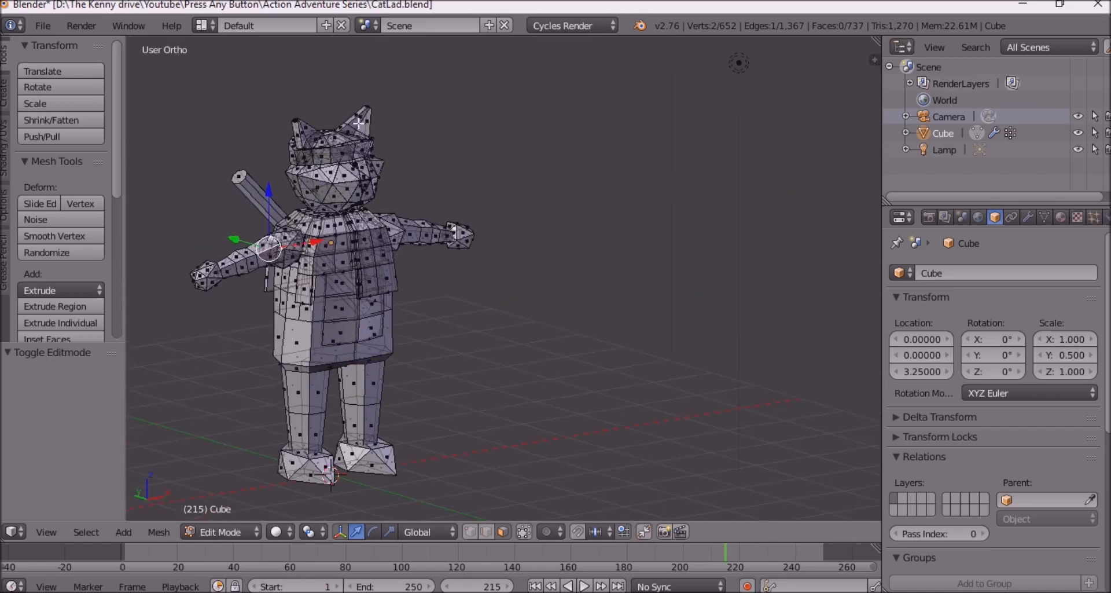
{"action": "key", "text": "b"}
{"action": "left_click_drag", "start_coordinate": [275, 117], "coordinate": [450, 209]}
{"action": "middle_click_drag", "start_coordinate": [450, 208], "coordinate": [380, 173]}
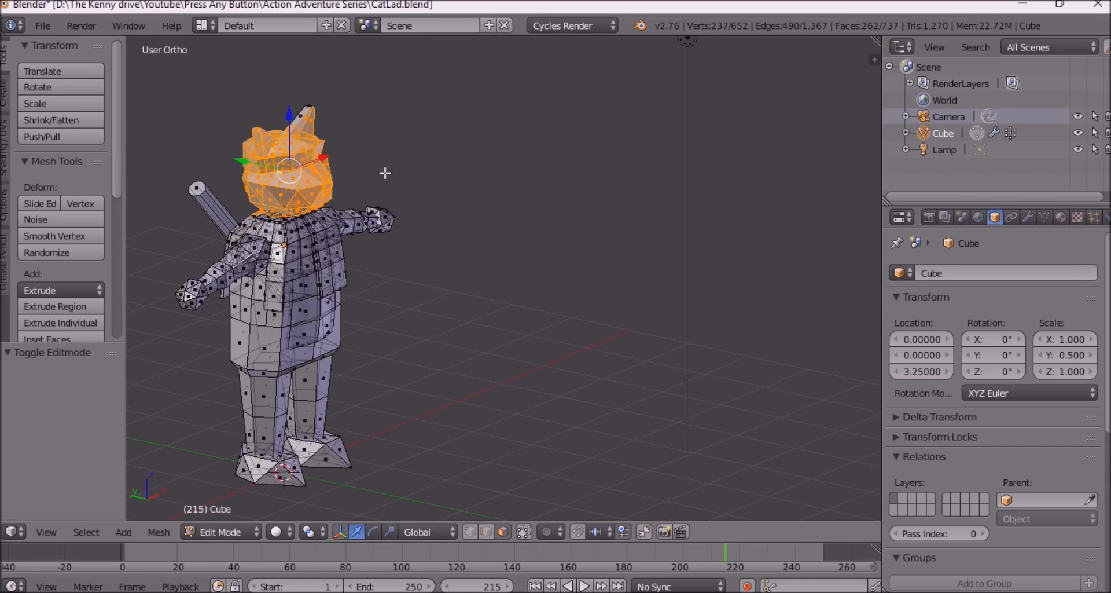
Step: Try rotating the selected head faces about the global Z axis, and return to Object Mode
{"action": "key", "text": "r"}
{"action": "key", "text": "z"}
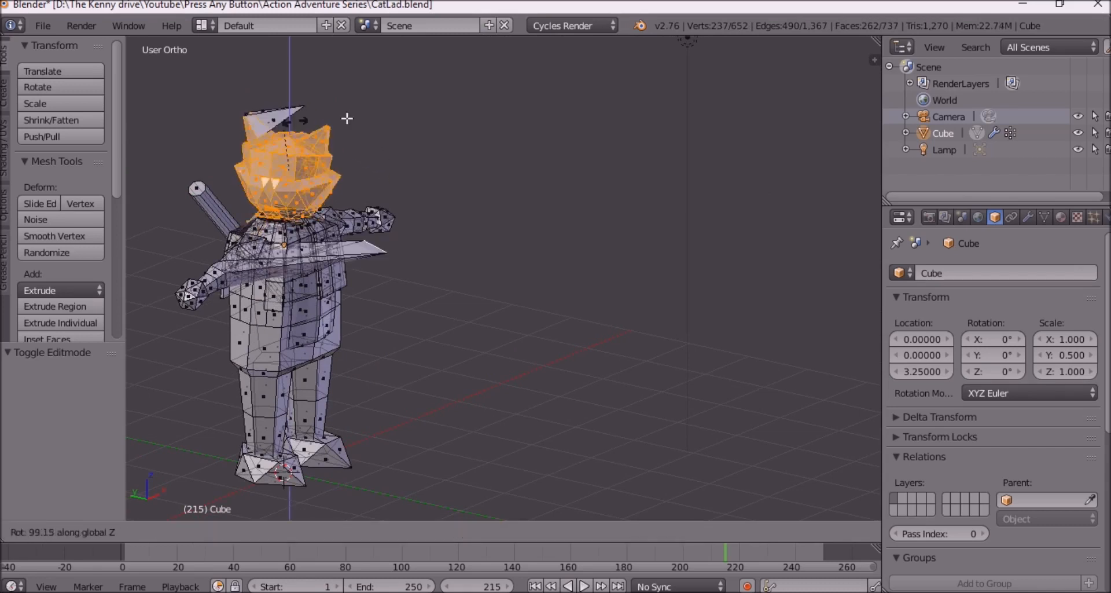
{"action": "left_click", "coordinate": [387, 153]}
{"action": "scroll", "coordinate": [320, 174], "scroll_direction": "up", "scroll_amount": 5}
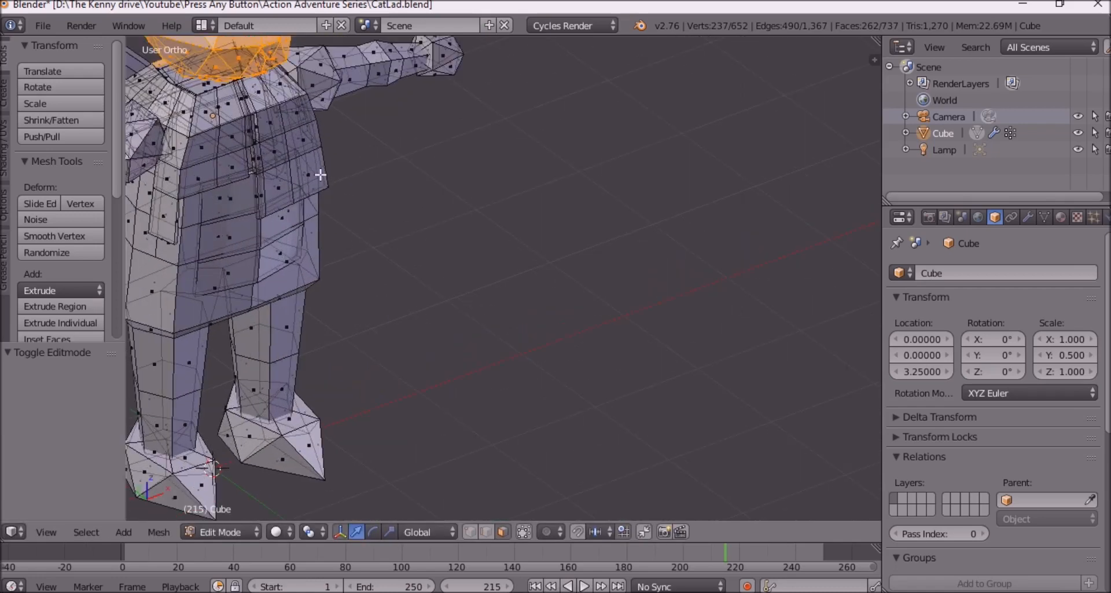
{"action": "left_click", "coordinate": [233, 530]}
{"action": "left_click", "coordinate": [238, 512]}
{"action": "scroll", "coordinate": [366, 290], "scroll_direction": "down", "scroll_amount": 4}
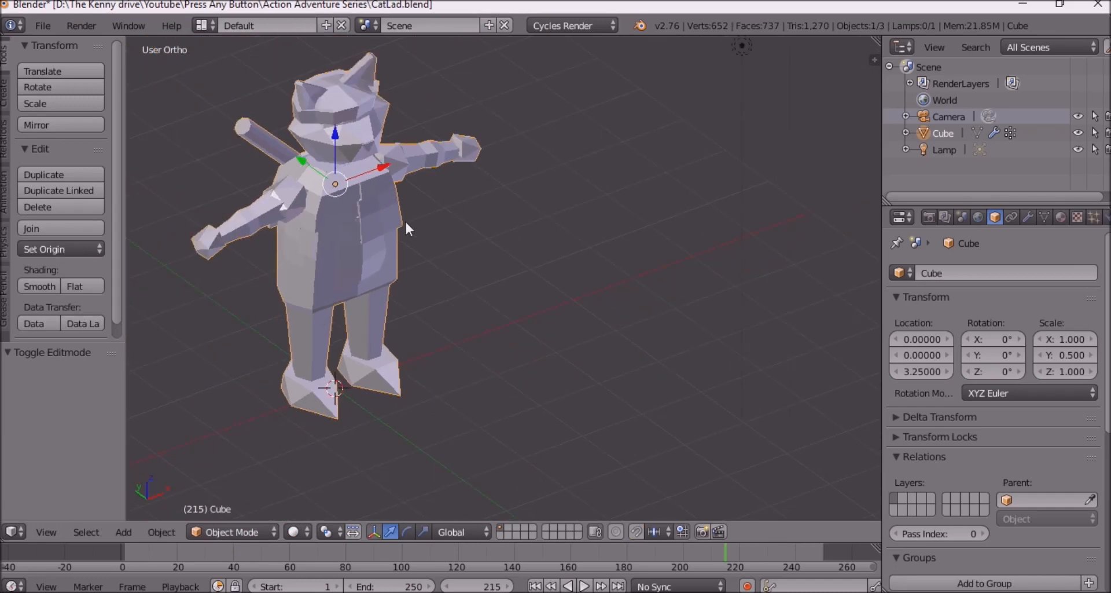
Step: Deselect everything and add a single-bone armature at the scene origin between the cat's feet
{"action": "scroll", "coordinate": [388, 226], "scroll_direction": "down", "scroll_amount": 3}
{"action": "middle_click_drag", "start_coordinate": [545, 266], "coordinate": [481, 251]}
{"action": "scroll", "coordinate": [496, 239], "scroll_direction": "up", "scroll_amount": 3}
{"action": "scroll", "coordinate": [506, 235], "scroll_direction": "down", "scroll_amount": 2, "text": "shift"}
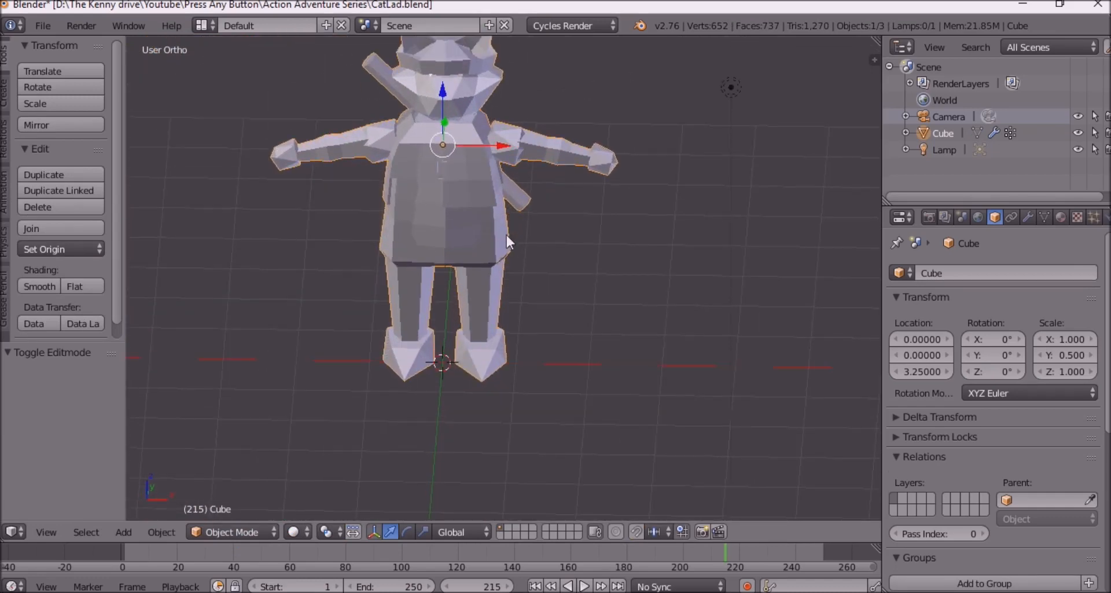
{"action": "scroll", "coordinate": [505, 232], "scroll_direction": "down", "scroll_amount": 2}
{"action": "middle_click_drag", "start_coordinate": [498, 223], "coordinate": [511, 221], "text": "shift"}
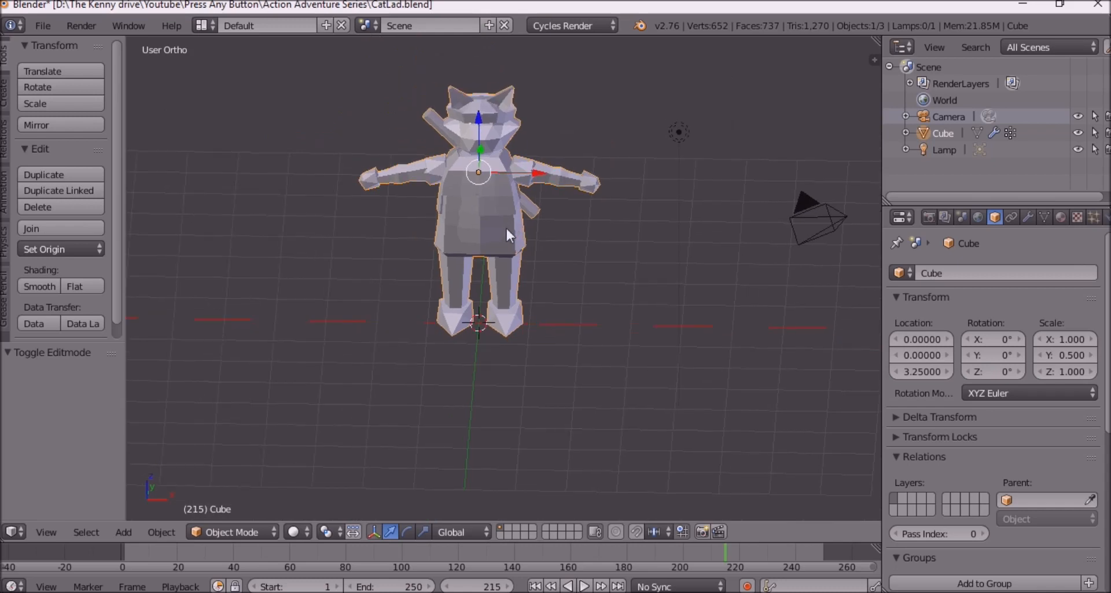
{"action": "key", "text": "a"}
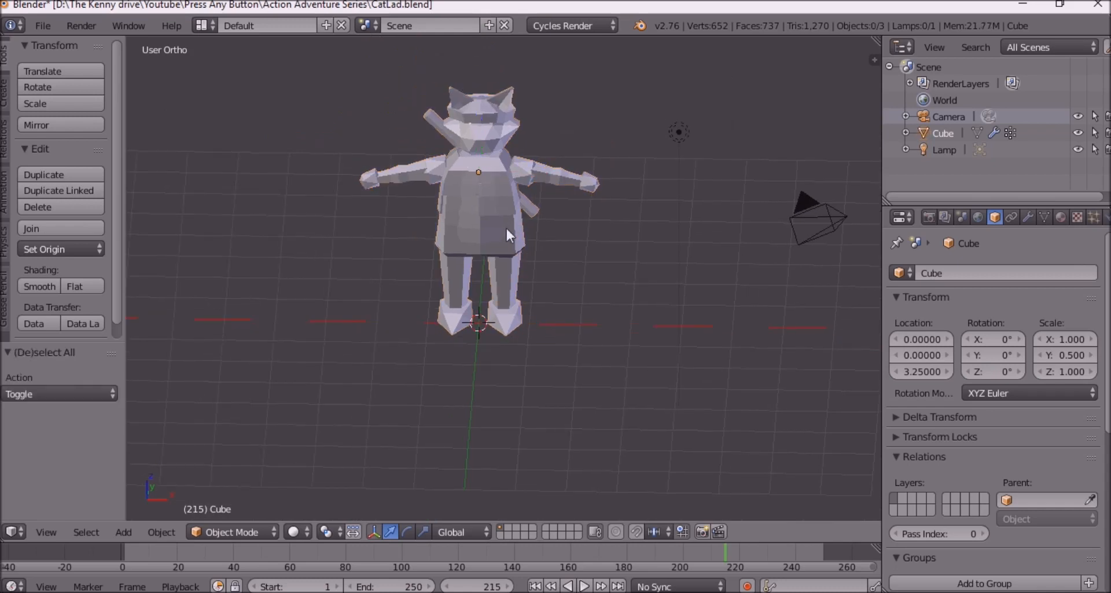
{"action": "key", "text": "shift+a"}
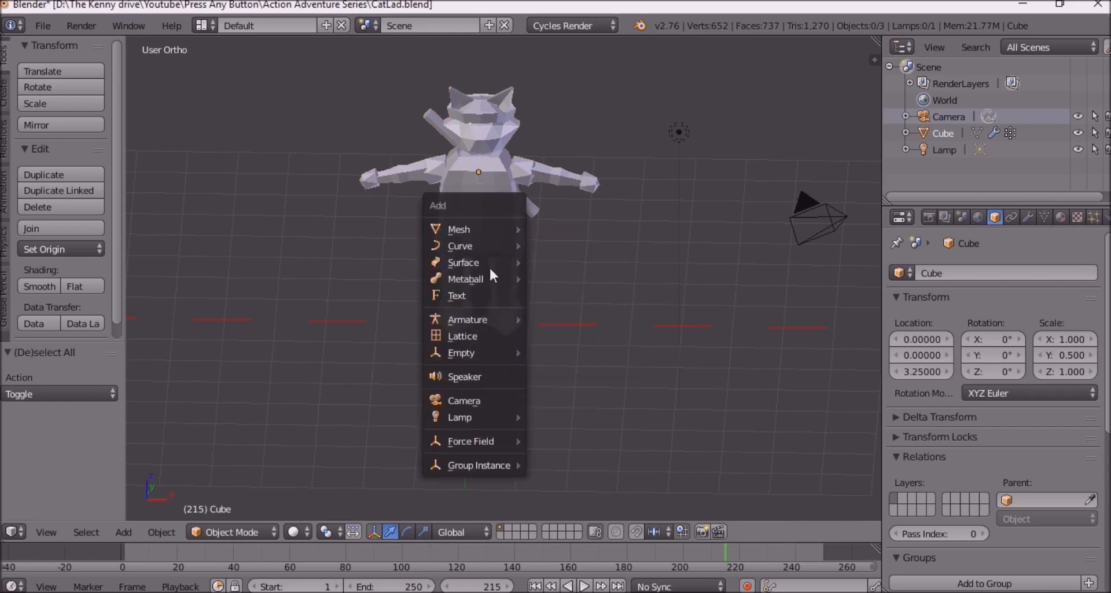
{"action": "mouse_move", "coordinate": [492, 317]}
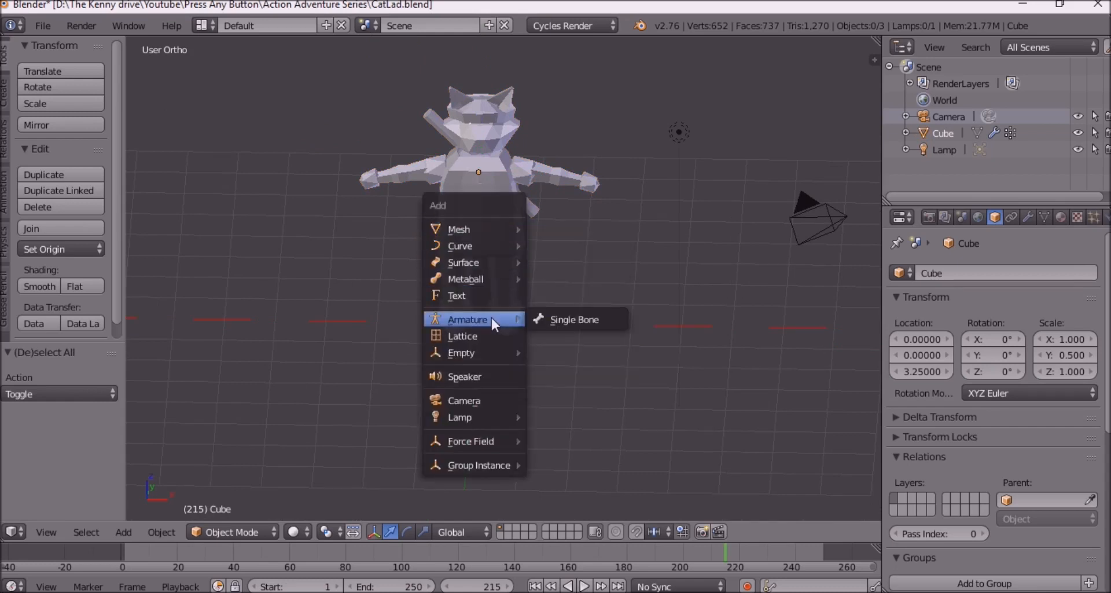
{"action": "left_click", "coordinate": [539, 315]}
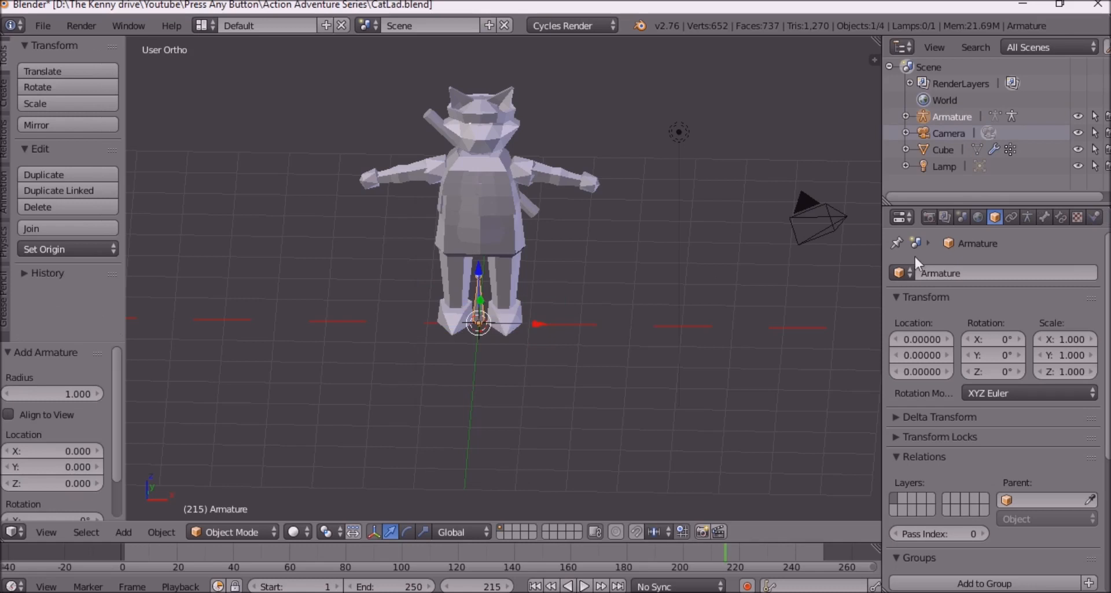
Step: Enable X-Ray display for the armature and raise it about 2.21 units along Z into the cat's torso
{"action": "left_click", "coordinate": [1028, 216]}
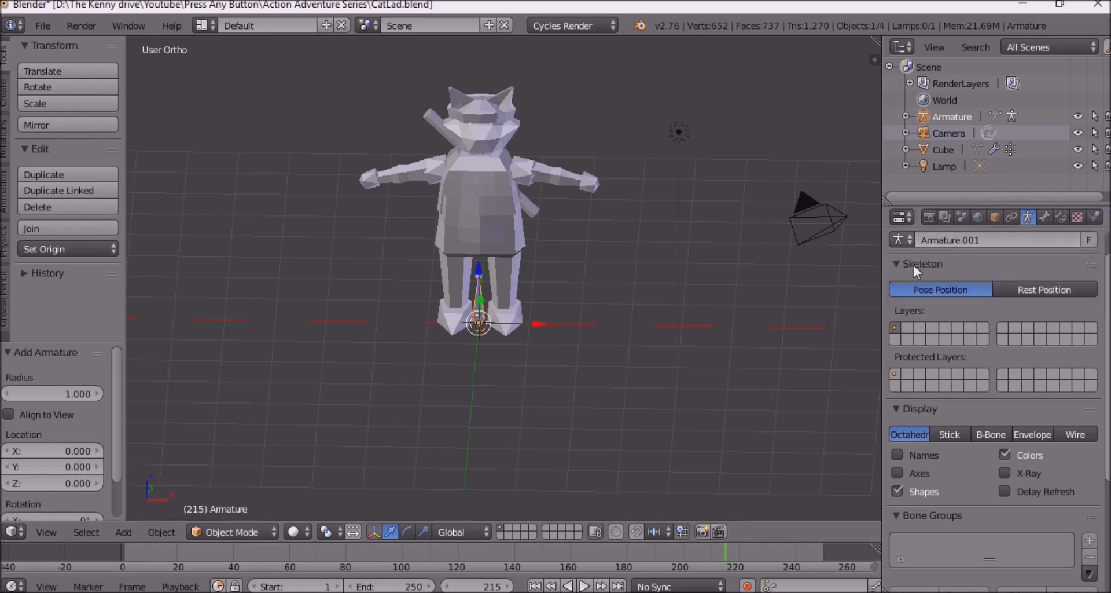
{"action": "left_click", "coordinate": [1005, 473]}
{"action": "left_click_drag", "start_coordinate": [479, 276], "coordinate": [490, 167]}
{"action": "middle_click_drag", "start_coordinate": [491, 171], "coordinate": [601, 148]}
{"action": "left_click", "coordinate": [1007, 471]}
{"action": "left_click", "coordinate": [1007, 471]}
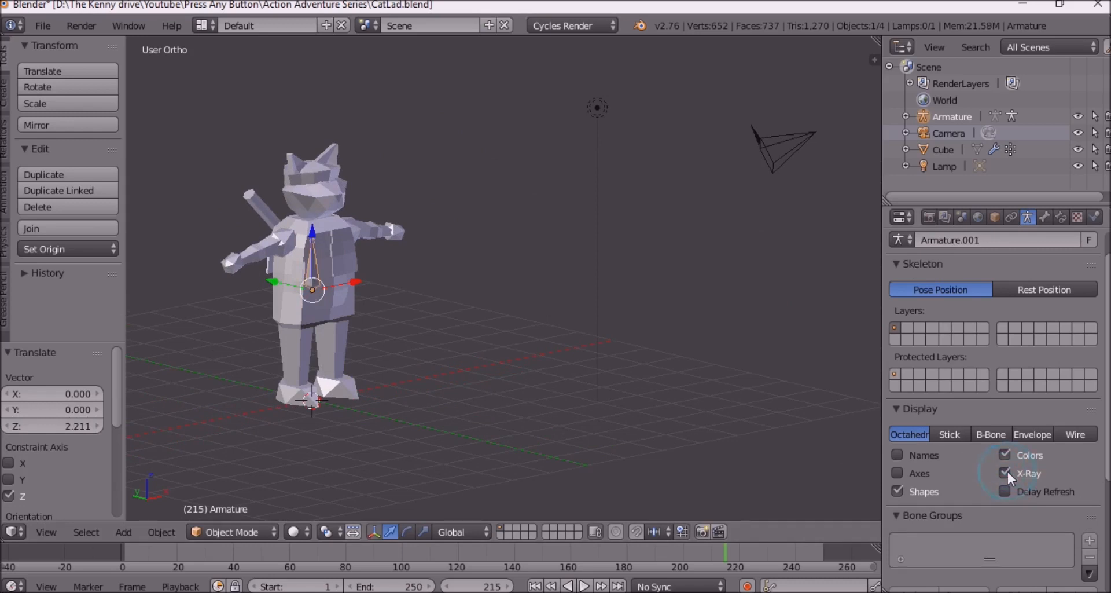
Step: Lower the armature along Z by about 1.72 and a further 0.12 units, placing the bone between the cat's legs
{"action": "middle_click_drag", "start_coordinate": [499, 202], "coordinate": [438, 146]}
{"action": "left_click_drag", "start_coordinate": [438, 144], "coordinate": [430, 224]}
{"action": "middle_click_drag", "start_coordinate": [430, 224], "coordinate": [454, 240]}
{"action": "middle_click_drag", "start_coordinate": [293, 318], "coordinate": [436, 270]}
{"action": "scroll", "coordinate": [442, 264], "scroll_direction": "down", "scroll_amount": 1}
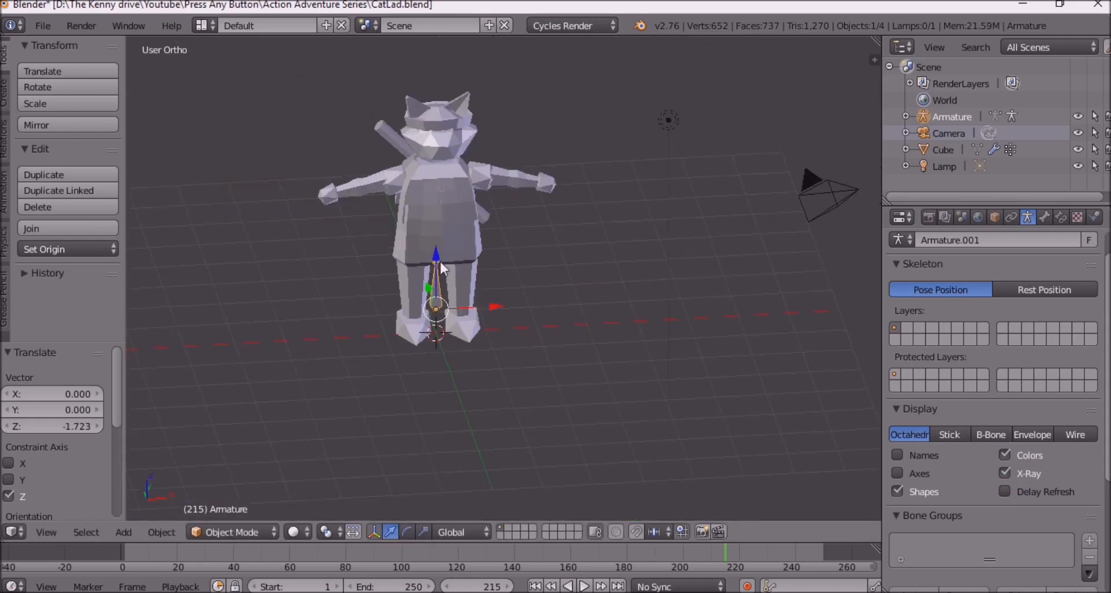
{"action": "left_click_drag", "start_coordinate": [439, 259], "coordinate": [436, 266]}
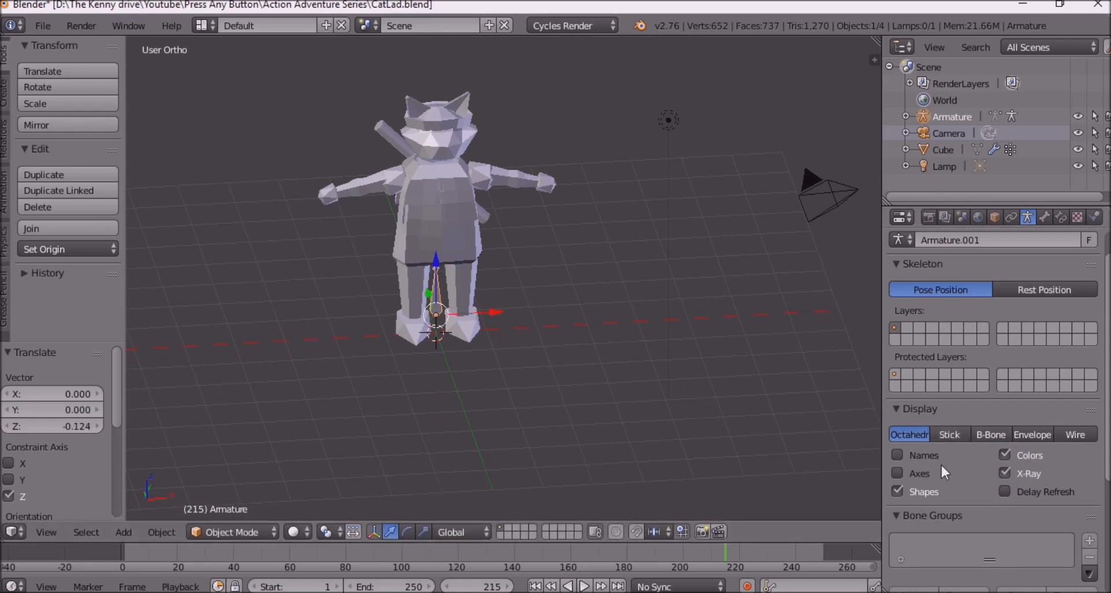
Step: Try the Stick bone display on the armature, examine it around the legs, and return to Octahedral
{"action": "scroll", "coordinate": [433, 309], "scroll_direction": "up", "scroll_amount": 1}
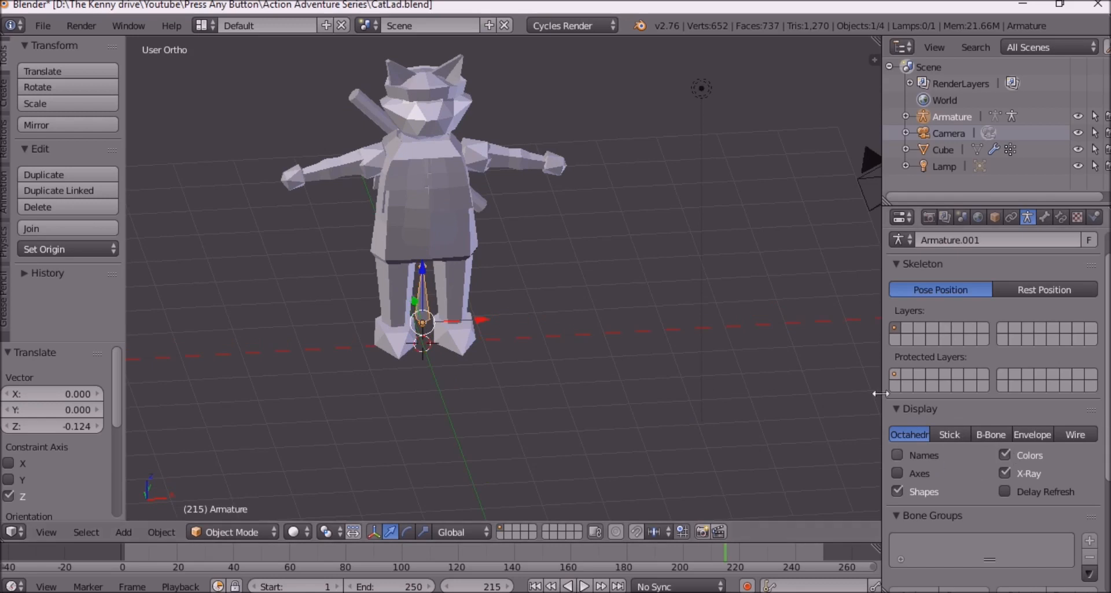
{"action": "left_click", "coordinate": [947, 439]}
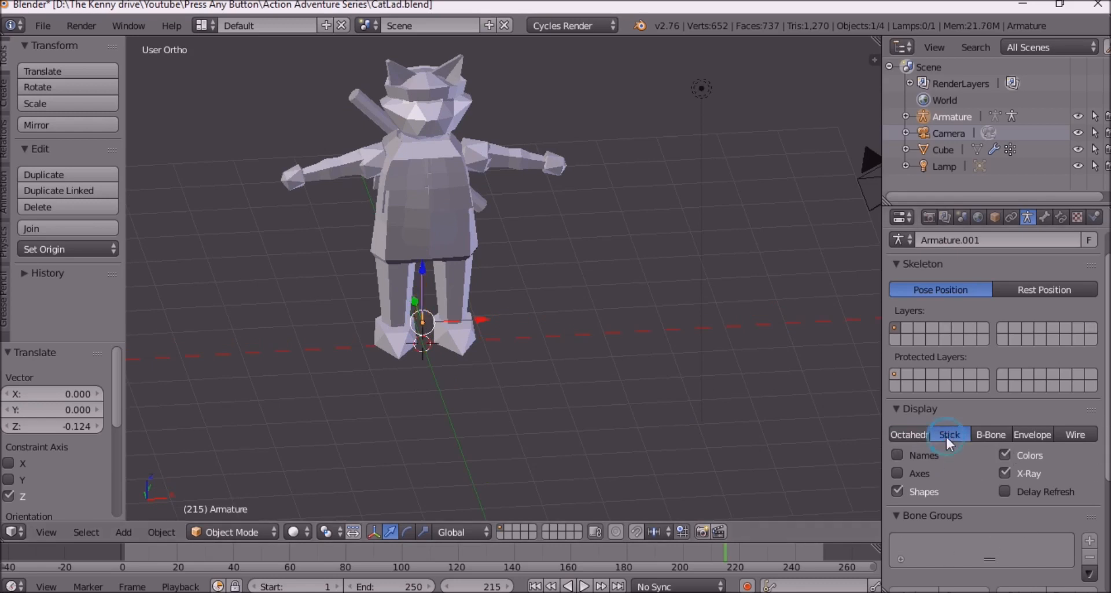
{"action": "middle_click_drag", "start_coordinate": [576, 330], "coordinate": [345, 329]}
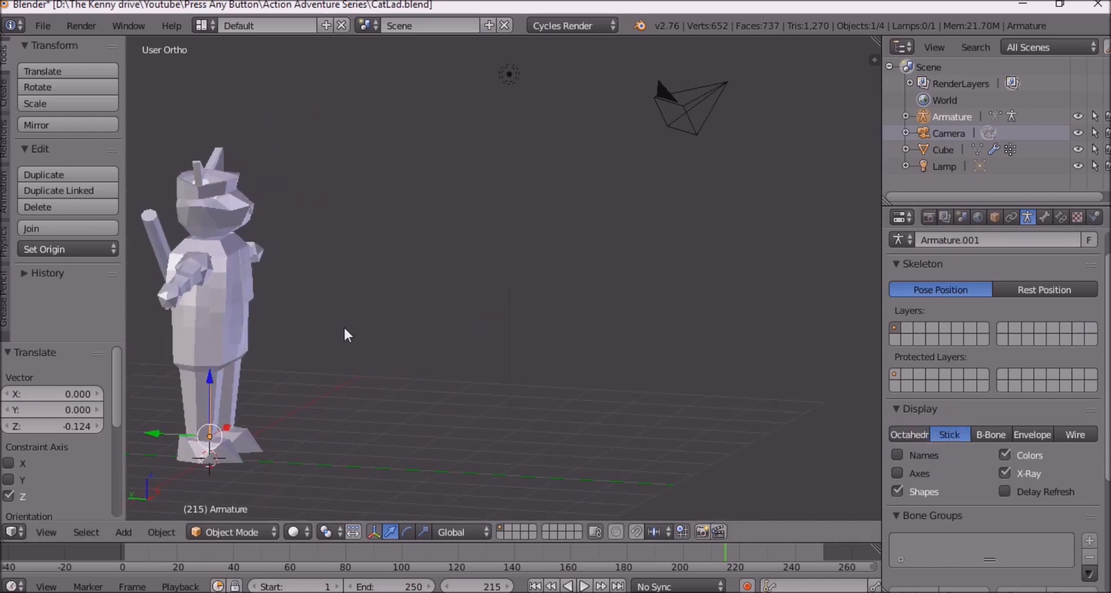
{"action": "middle_click_drag", "start_coordinate": [238, 355], "coordinate": [281, 361]}
{"action": "middle_click_drag", "start_coordinate": [354, 326], "coordinate": [316, 267]}
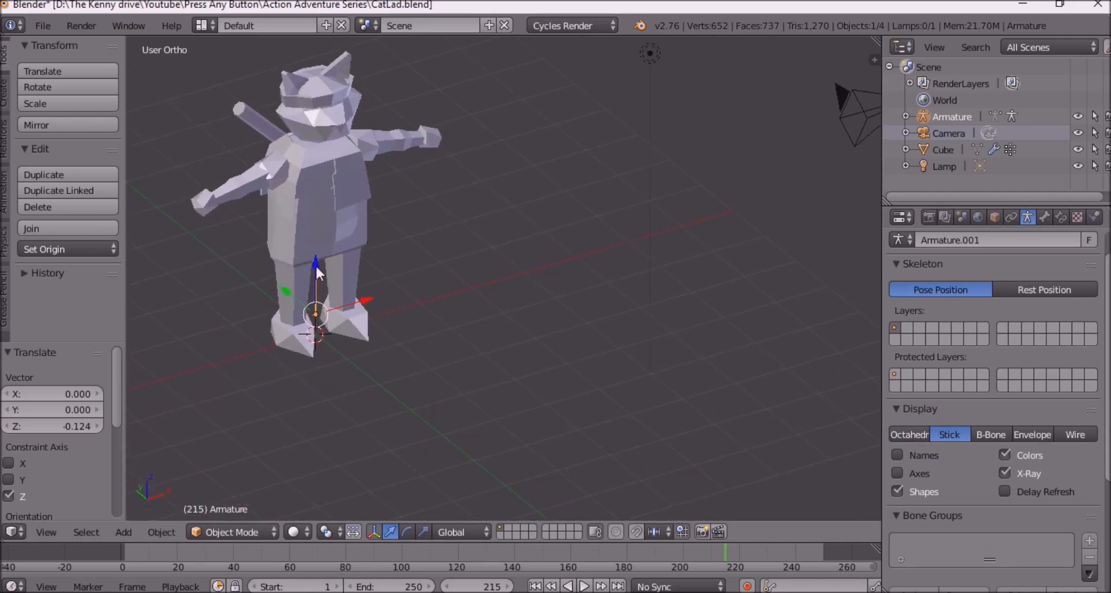
{"action": "left_click", "coordinate": [910, 434]}
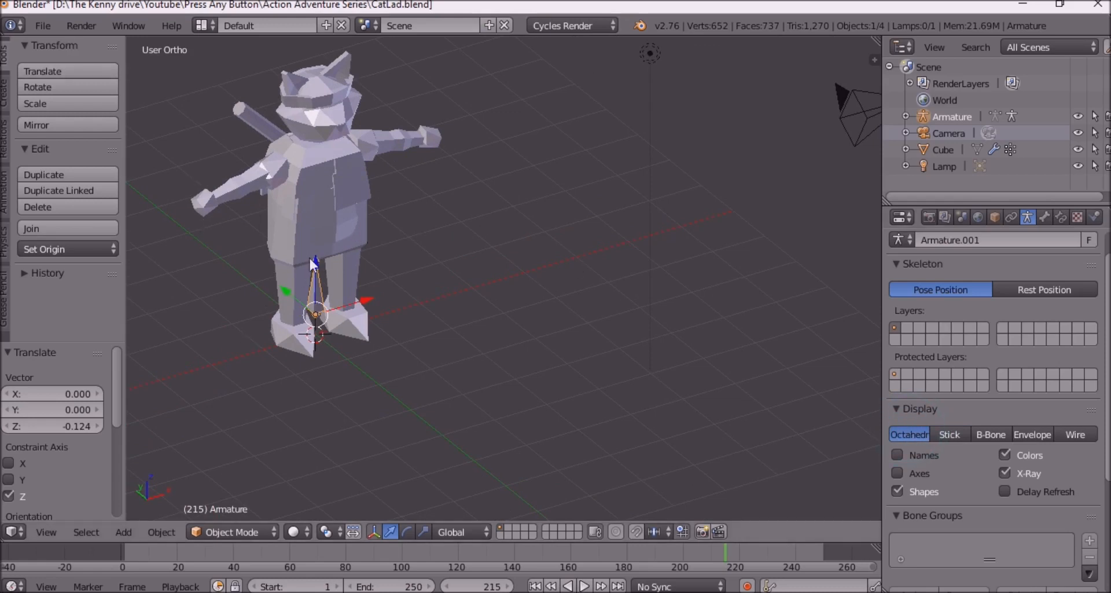
Step: Raise the armature about 2.12 units along Z into the torso, set its display to Stick, and deselect everything
{"action": "left_click_drag", "start_coordinate": [315, 263], "coordinate": [316, 144]}
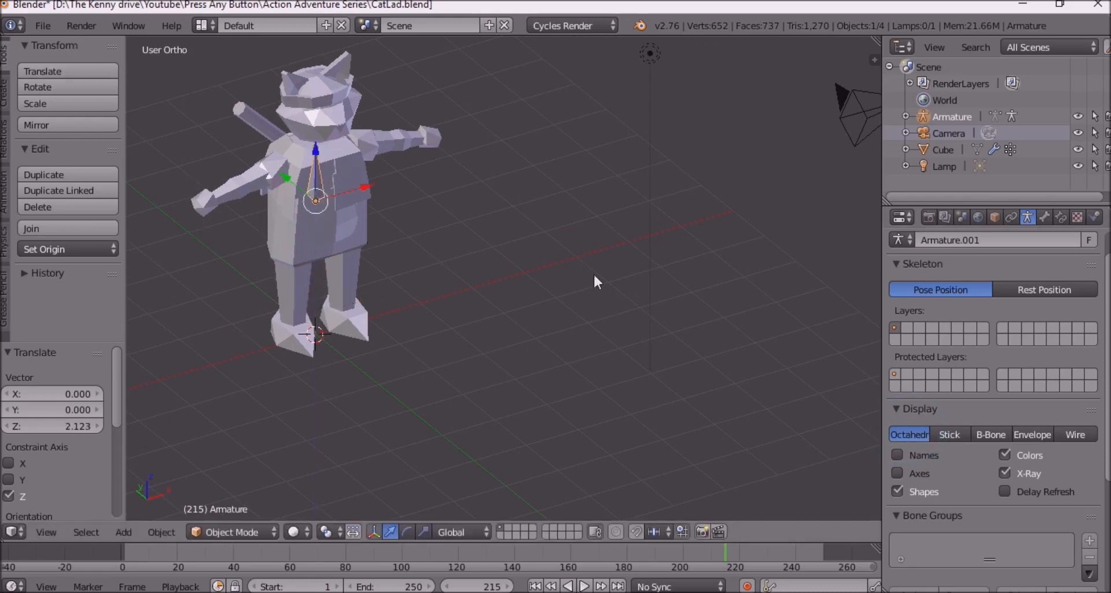
{"action": "left_click", "coordinate": [936, 431]}
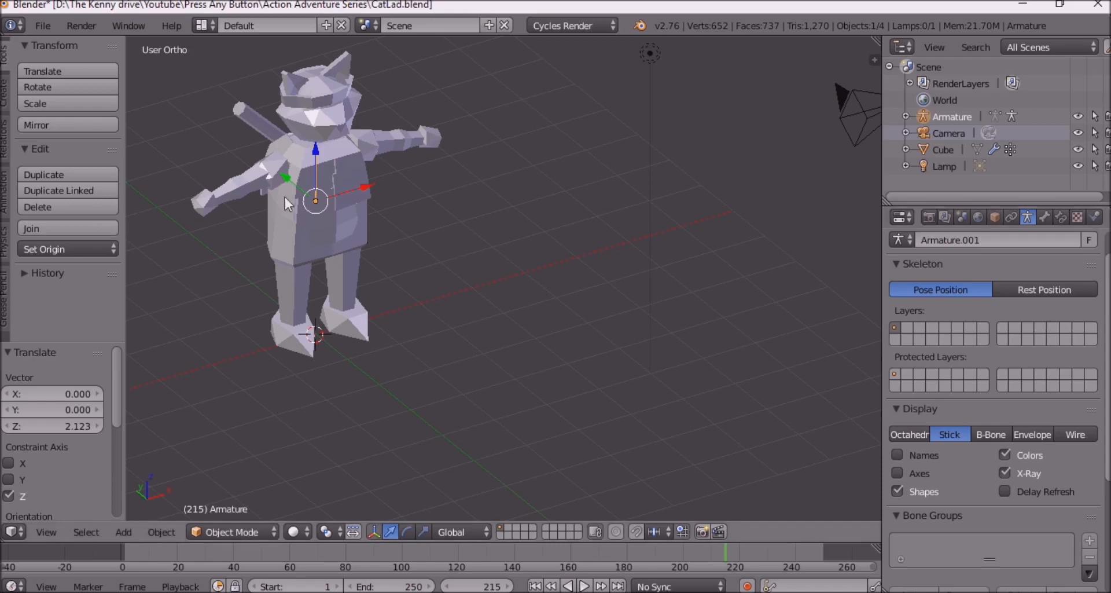
{"action": "key", "text": "a"}
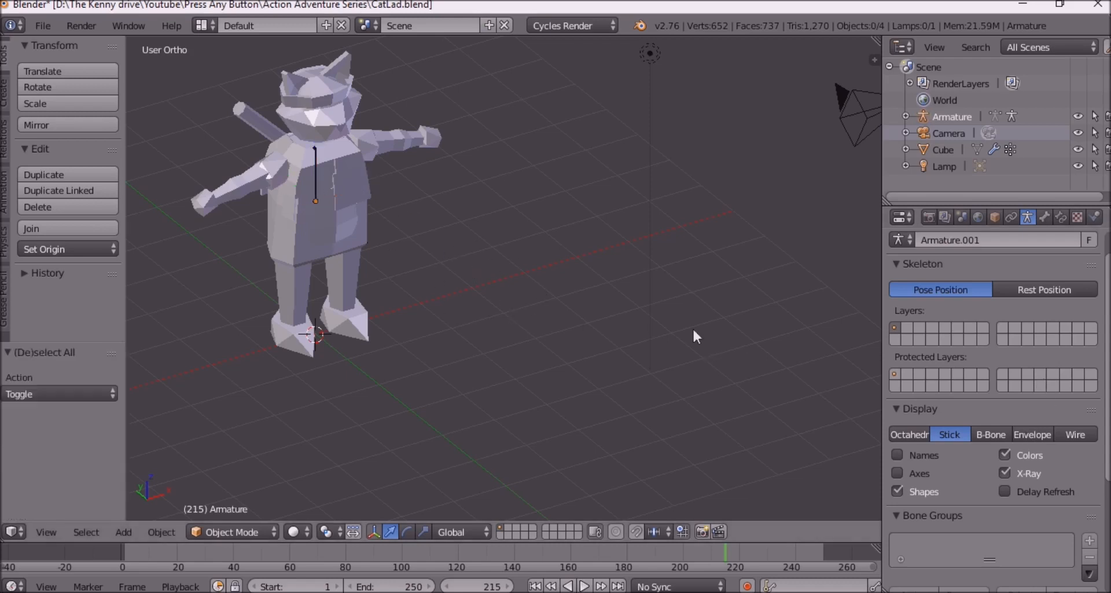
Step: Try the B-Bone, Envelope and Wire bone displays on the armature, and return to Stick
{"action": "left_click", "coordinate": [998, 436]}
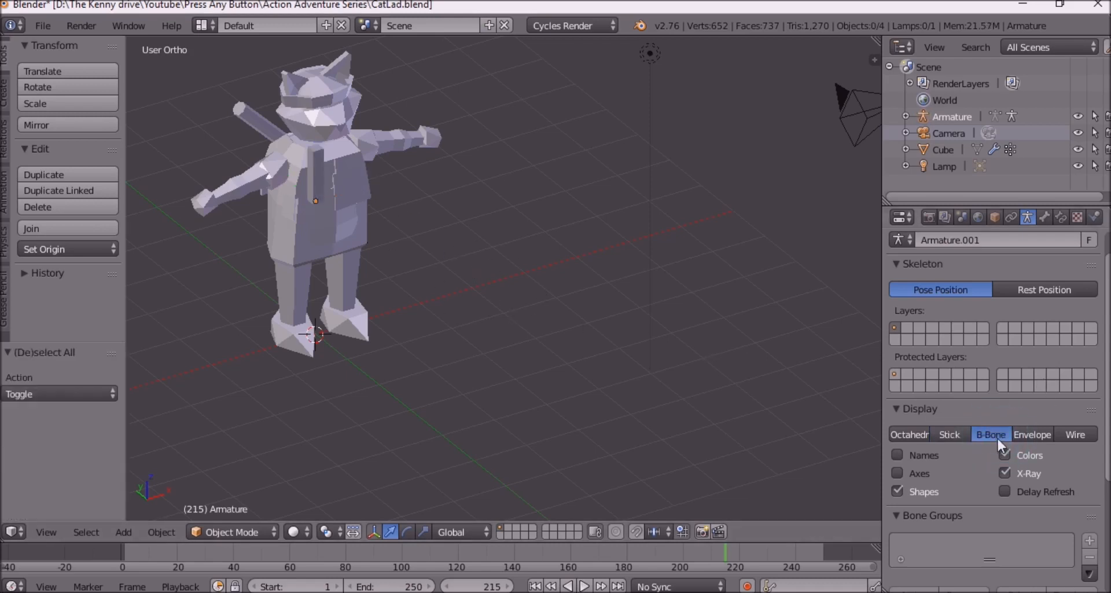
{"action": "left_click", "coordinate": [1036, 432]}
{"action": "left_click", "coordinate": [1069, 436]}
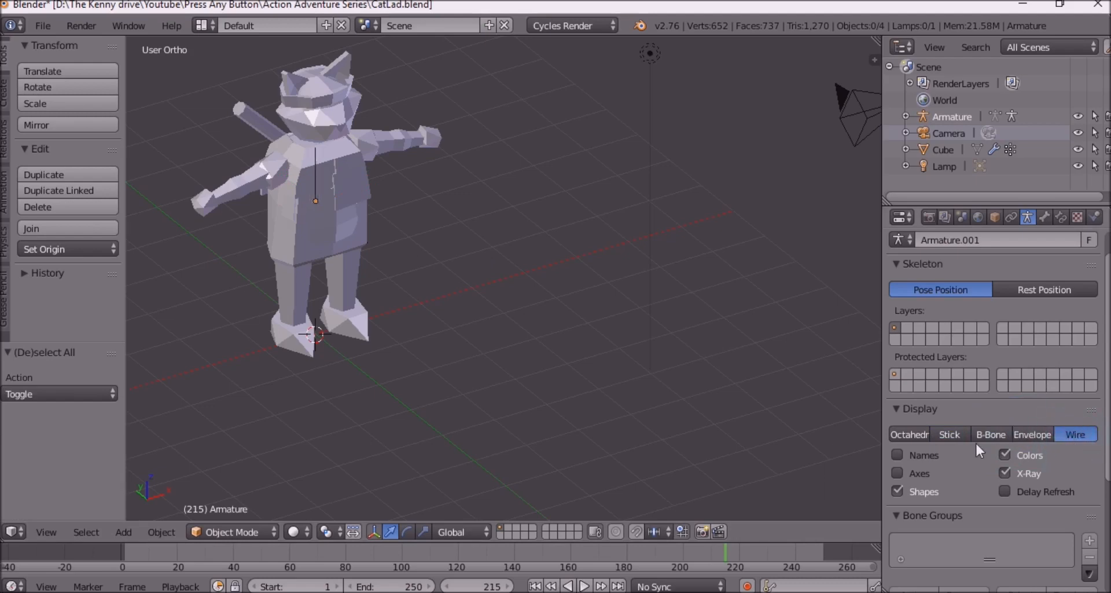
{"action": "left_click", "coordinate": [961, 435]}
Step: Select the stick bone in the cat's chest and lower it about 0.435 units along the global Z axis
{"action": "middle_click_drag", "start_coordinate": [482, 242], "coordinate": [441, 210]}
{"action": "scroll", "coordinate": [441, 211], "scroll_direction": "up", "scroll_amount": 2}
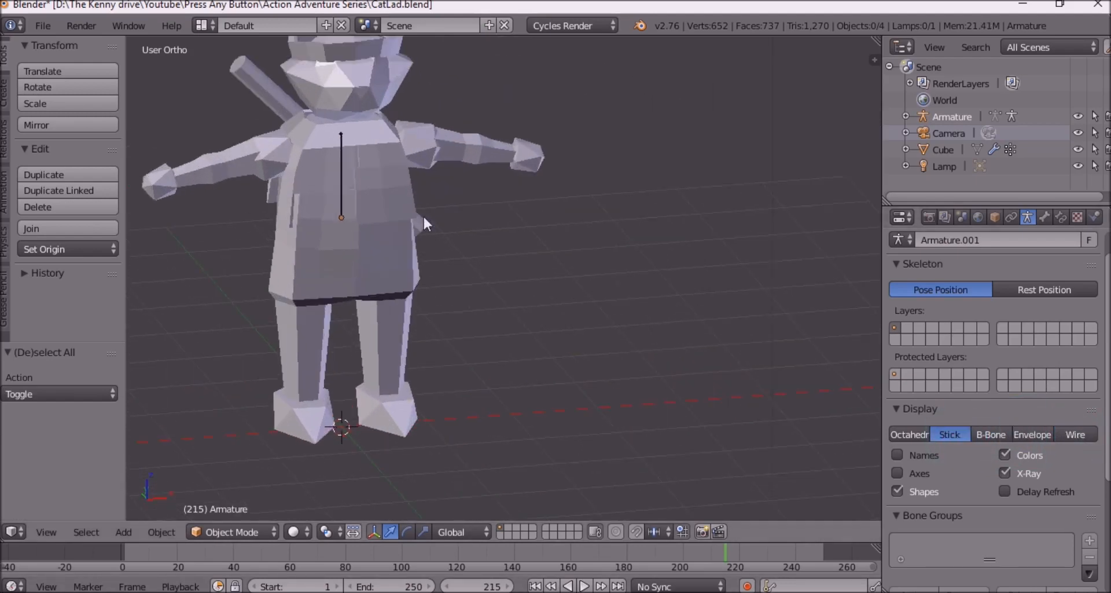
{"action": "scroll", "coordinate": [424, 222], "scroll_direction": "up", "scroll_amount": 1}
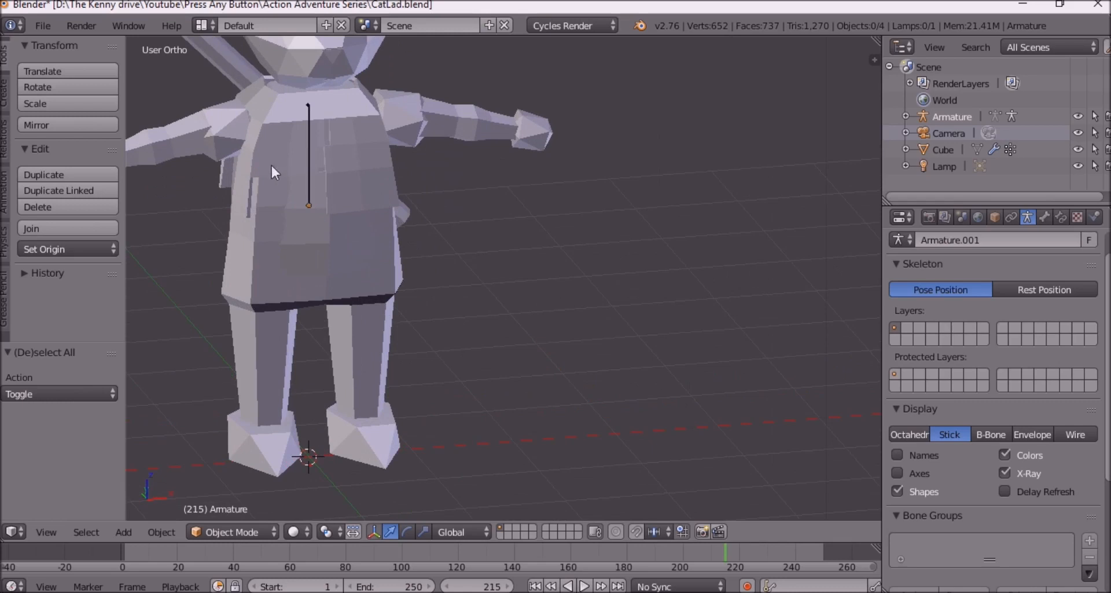
{"action": "right_click", "coordinate": [305, 160]}
{"action": "right_click", "coordinate": [308, 158]}
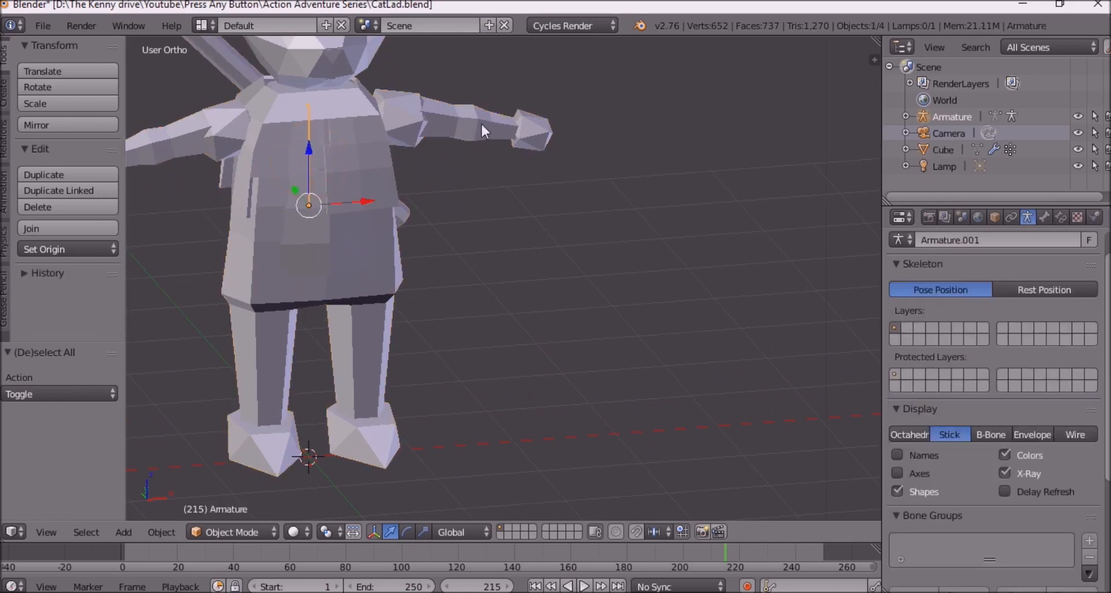
{"action": "key", "text": "g"}
{"action": "key", "text": "z"}
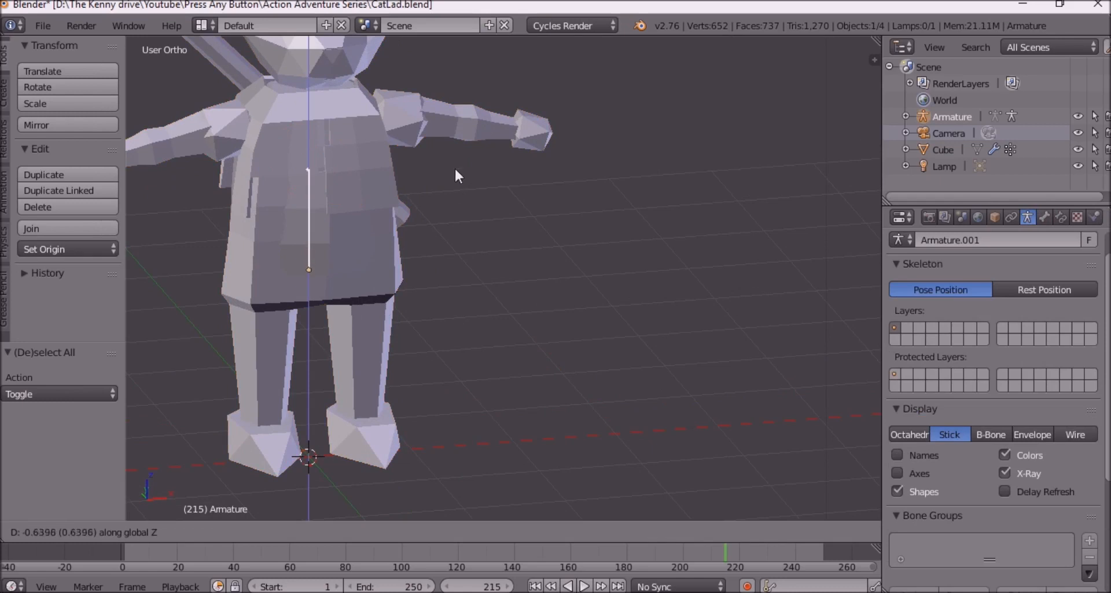
{"action": "left_click", "coordinate": [455, 169]}
Step: Scale the armature by about 1.61 along Z and lower it about 0.255 units so it spans the torso
{"action": "middle_click_drag", "start_coordinate": [321, 205], "coordinate": [652, 227]}
{"action": "key", "text": "s"}
{"action": "key", "text": "z"}
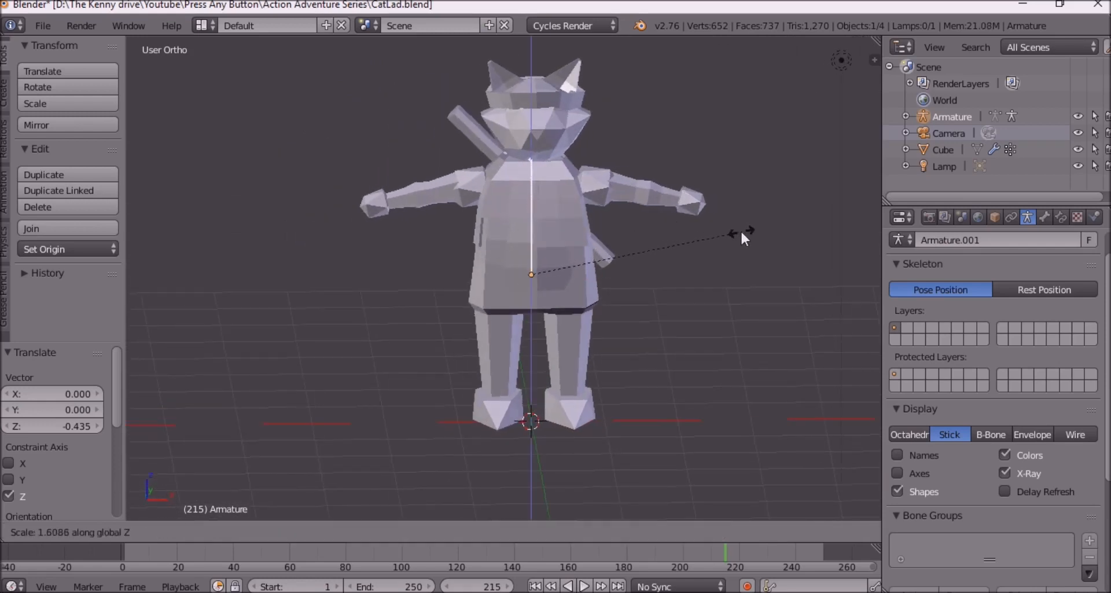
{"action": "left_click", "coordinate": [741, 229]}
{"action": "key", "text": "g"}
{"action": "key", "text": "z"}
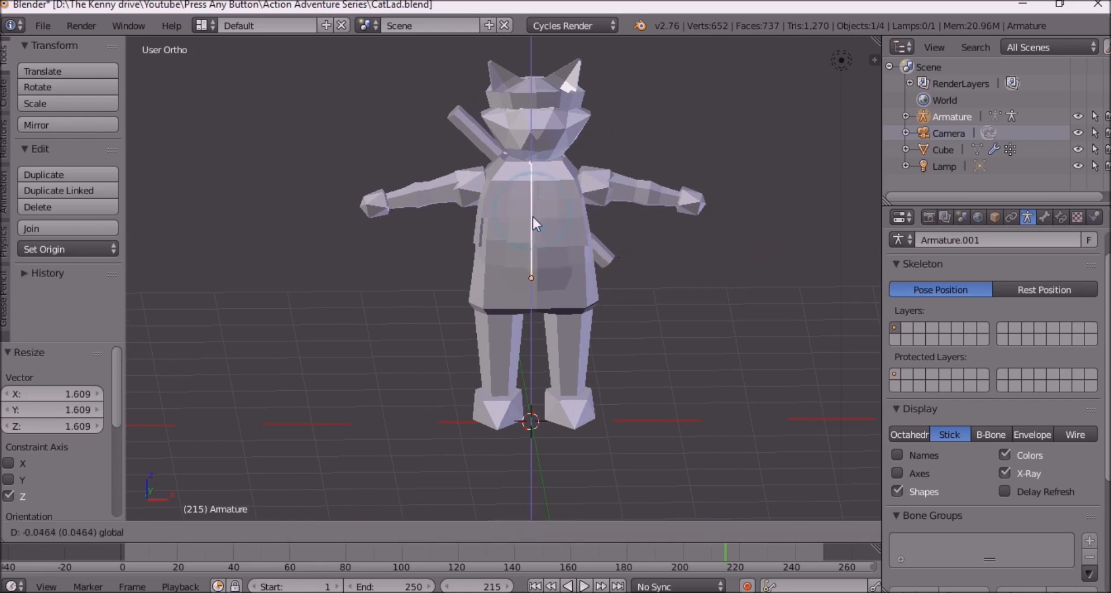
{"action": "left_click", "coordinate": [527, 230]}
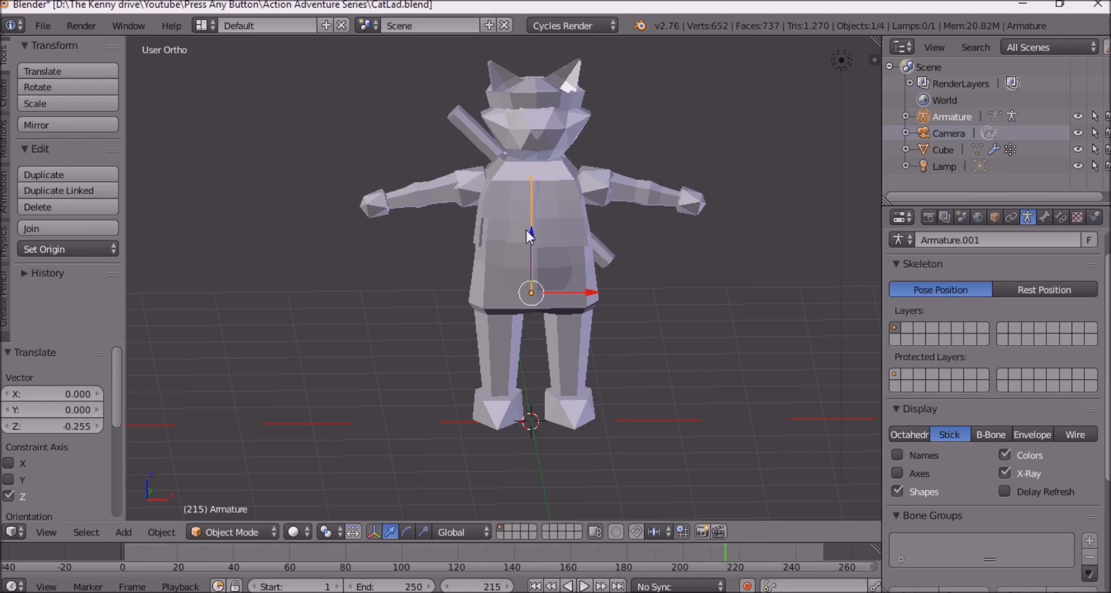
Step: Switch to the front view and compare the perspective and orthographic projections of the cat, ending in orthographic
{"action": "key", "text": "KP_1"}
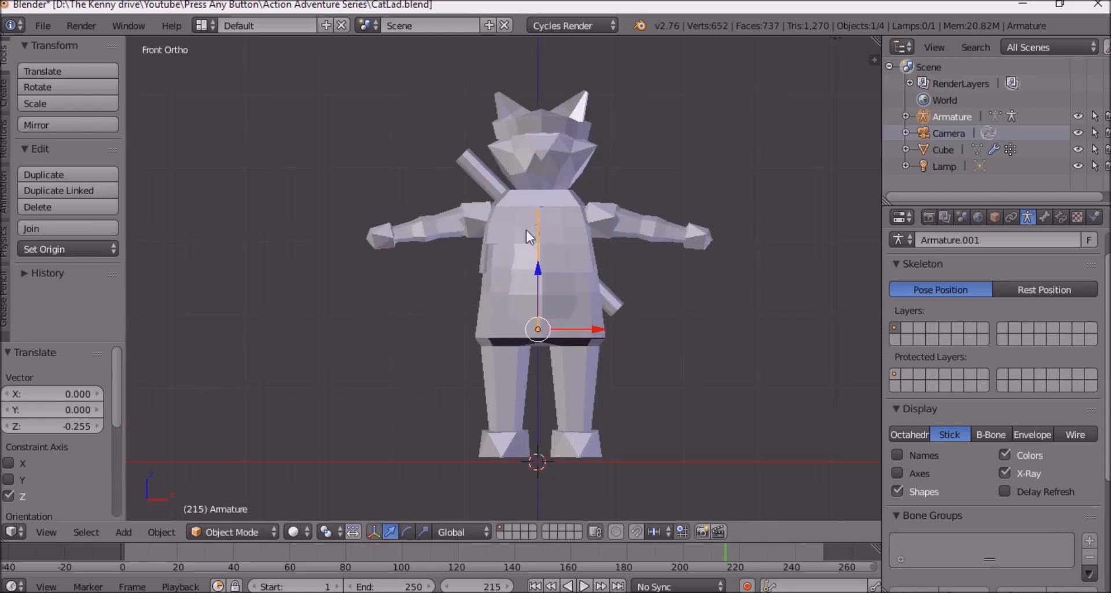
{"action": "key", "text": "KP_5"}
{"action": "key", "text": "KP_5"}
{"action": "key", "text": "KP_5"}
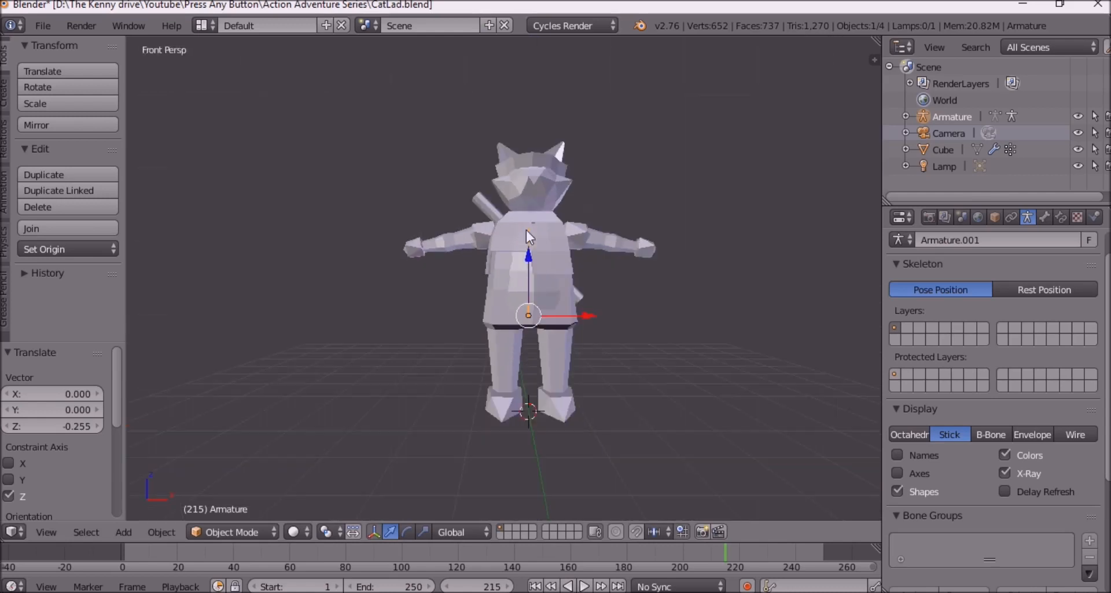
{"action": "key", "text": "KP_5"}
{"action": "key", "text": "KP_5"}
{"action": "key", "text": "KP_5"}
{"action": "key", "text": "KP_5"}
{"action": "key", "text": "KP_5"}
{"action": "key", "text": "KP_5"}
{"action": "key", "text": "KP_5"}
{"action": "key", "text": "KP_5"}
{"action": "key", "text": "KP_5"}
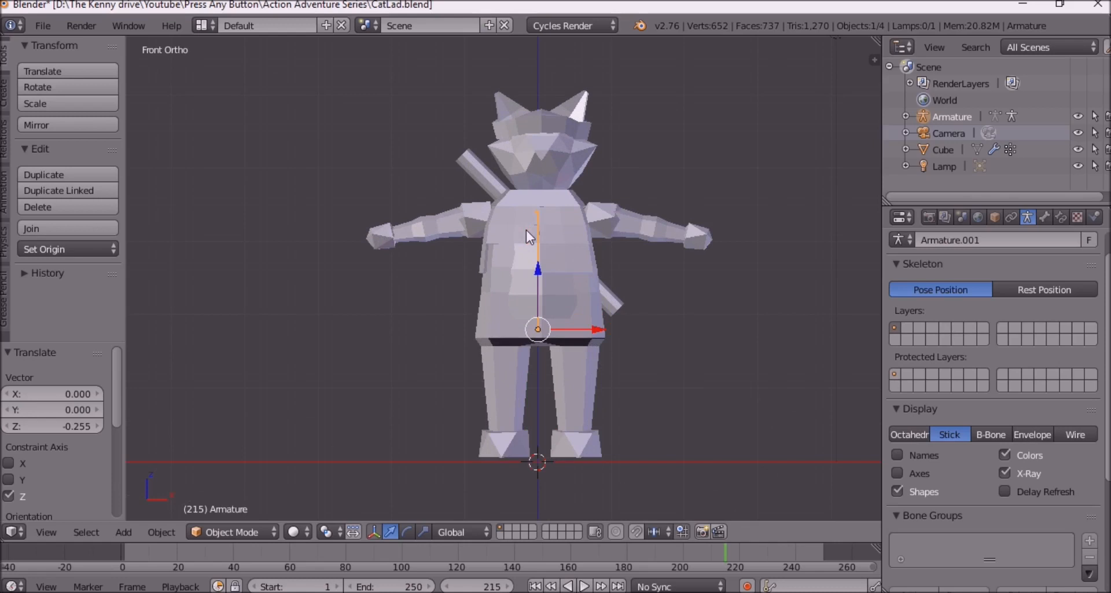
Step: View the cat from the top and from the bottom, and return to the front view
{"action": "left_click", "coordinate": [42, 532]}
{"action": "key", "text": "KP_7"}
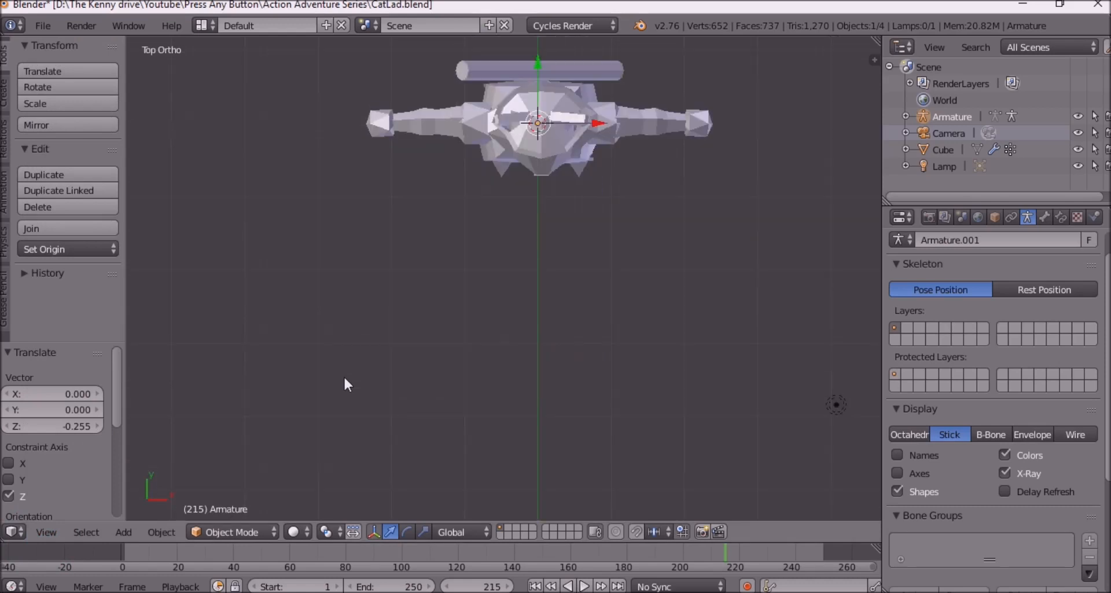
{"action": "key", "text": "ctrl+KP_7"}
{"action": "key", "text": "KP_1"}
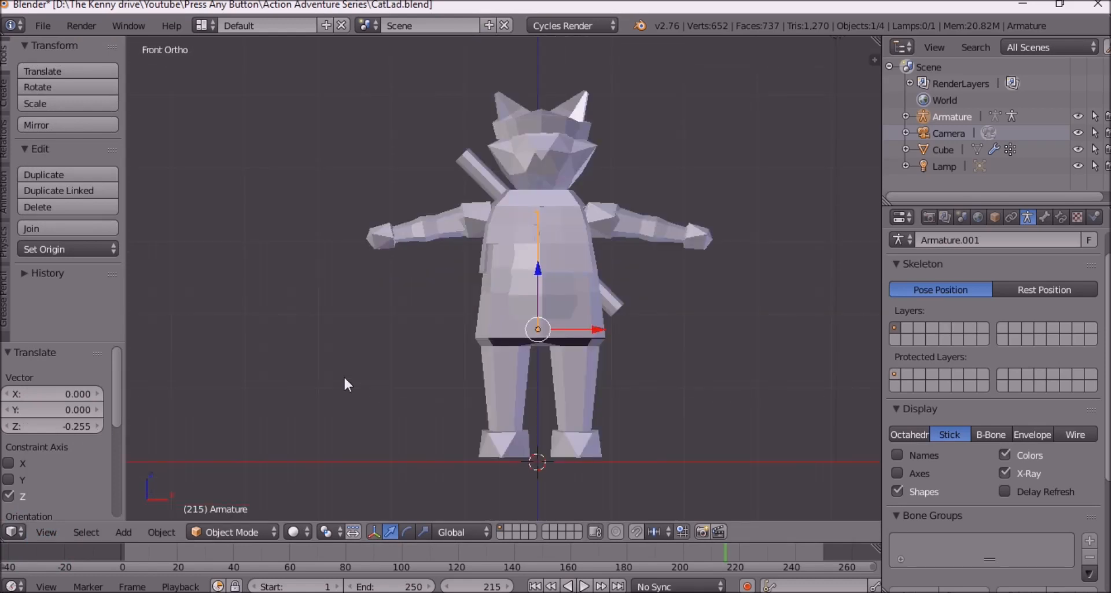
Step: Scale the armature by about 1.07 along Z and raise it about 0.15 units towards the neck
{"action": "scroll", "coordinate": [668, 318], "scroll_direction": "up", "scroll_amount": 3}
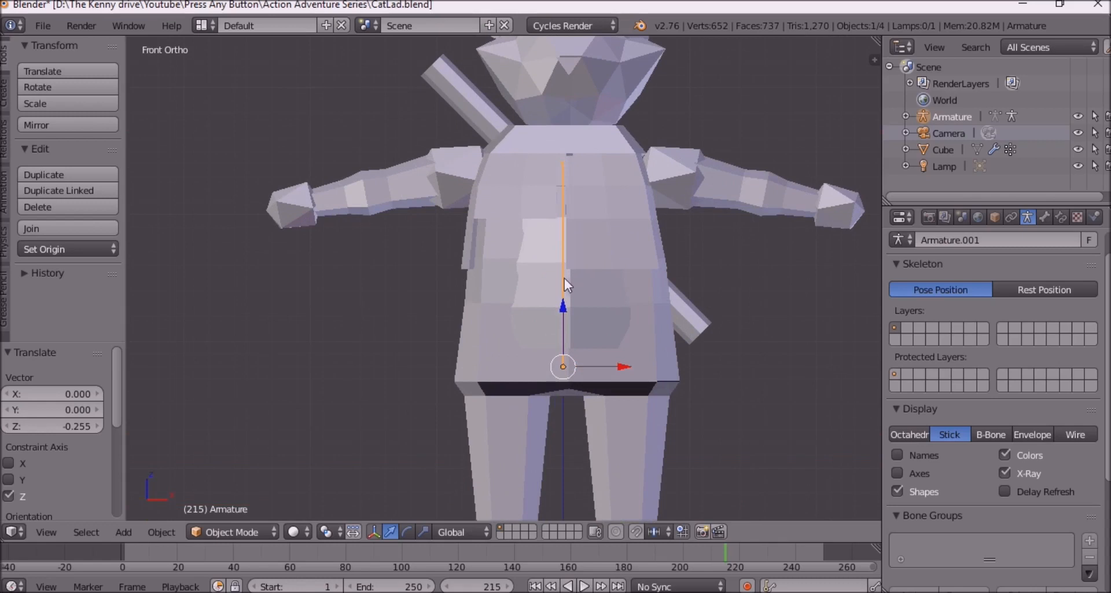
{"action": "key", "text": "s"}
{"action": "key", "text": "z"}
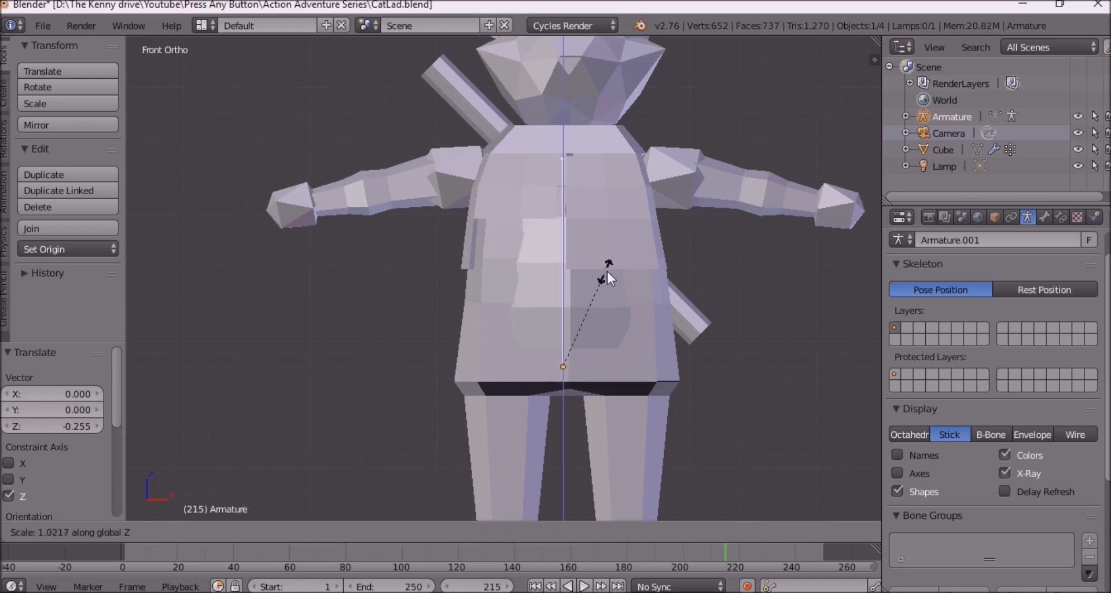
{"action": "left_click", "coordinate": [615, 267]}
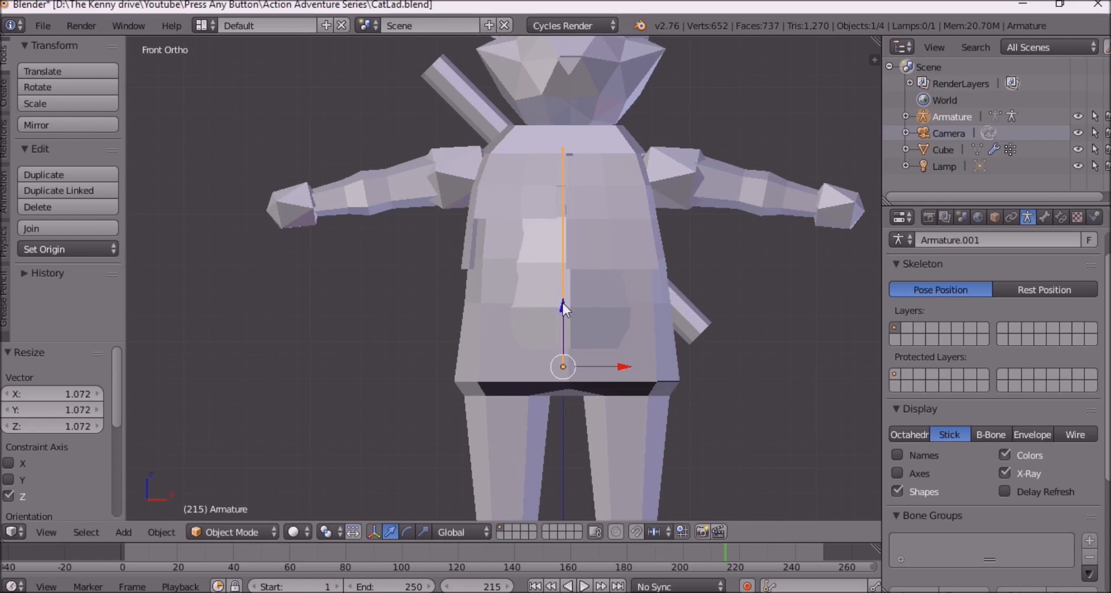
{"action": "key", "text": "g"}
{"action": "key", "text": "z"}
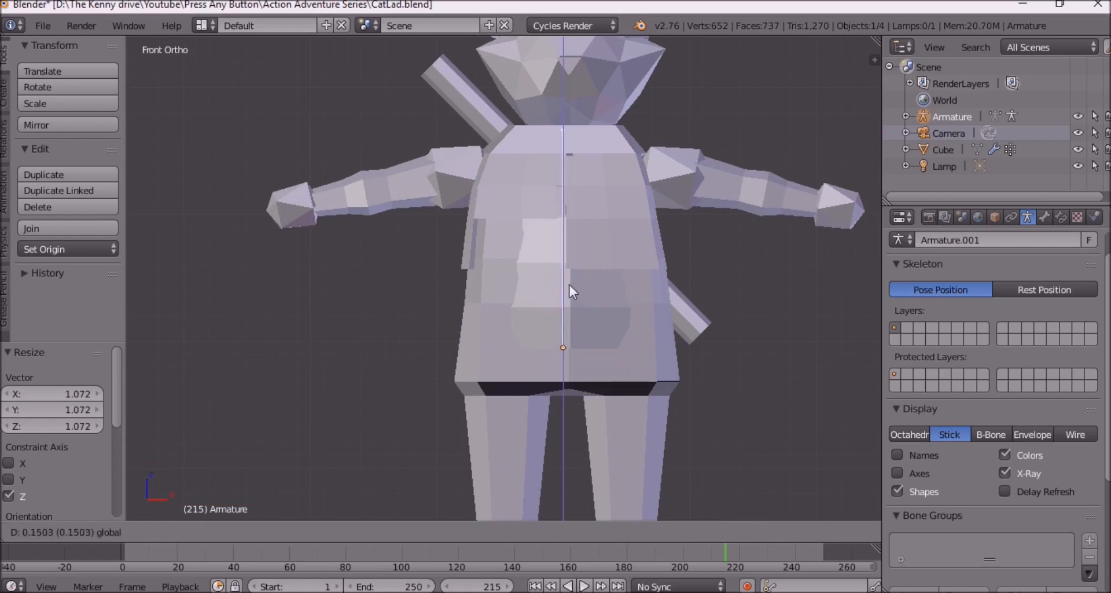
{"action": "left_click", "coordinate": [568, 284]}
Step: Shift the armature about 0.026 units along X to the torso's centre line and raise it about 0.02 along Z
{"action": "key", "text": "g"}
{"action": "key", "text": "x"}
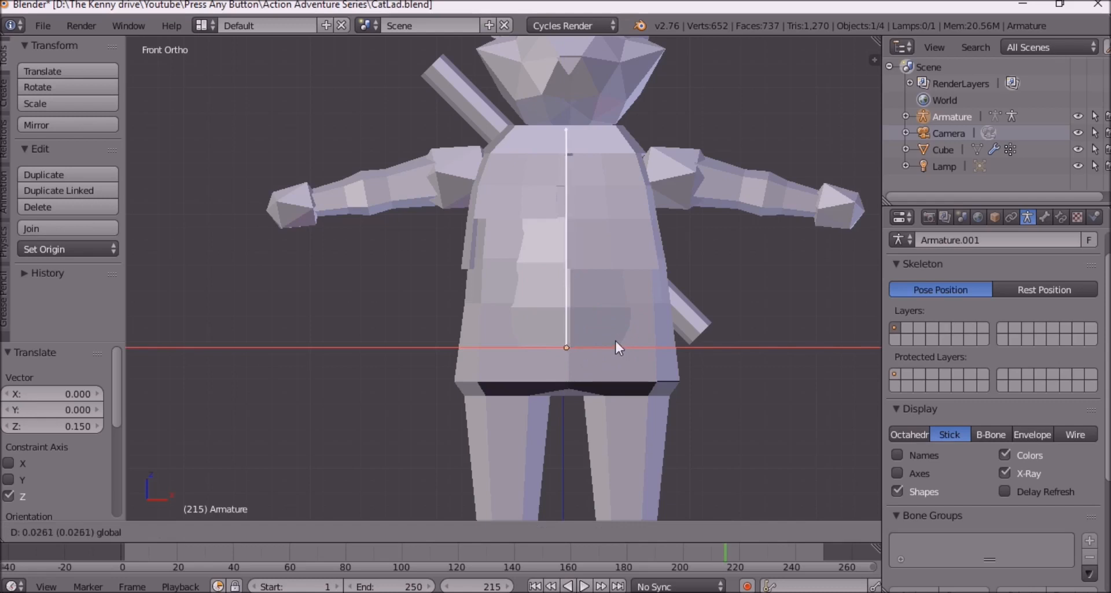
{"action": "left_click", "coordinate": [614, 339]}
{"action": "key", "text": "g"}
{"action": "key", "text": "z"}
{"action": "left_click", "coordinate": [568, 290]}
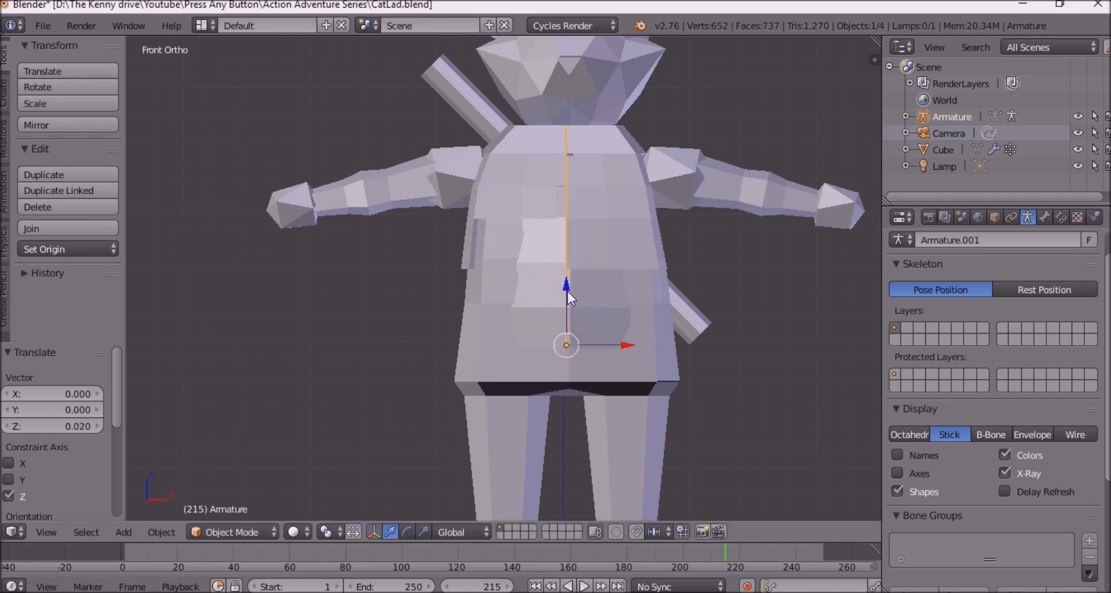
Step: Rescale the armature slightly to fit the torso and lower it about 0.137 units along Z
{"action": "key", "text": "s"}
{"action": "left_click", "coordinate": [627, 333]}
{"action": "left_click_drag", "start_coordinate": [563, 292], "coordinate": [566, 305]}
Step: Check the torso bone's alignment from the front, right and left orthographic views
{"action": "middle_click_drag", "start_coordinate": [568, 222], "coordinate": [437, 265]}
{"action": "key", "text": "KP_1"}
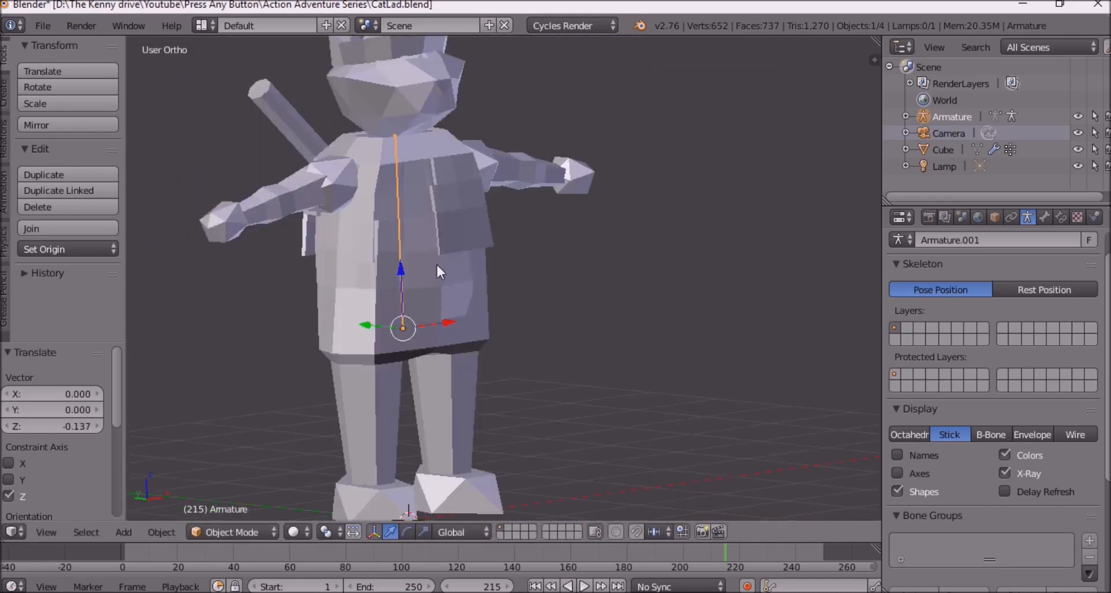
{"action": "key", "text": "KP_3"}
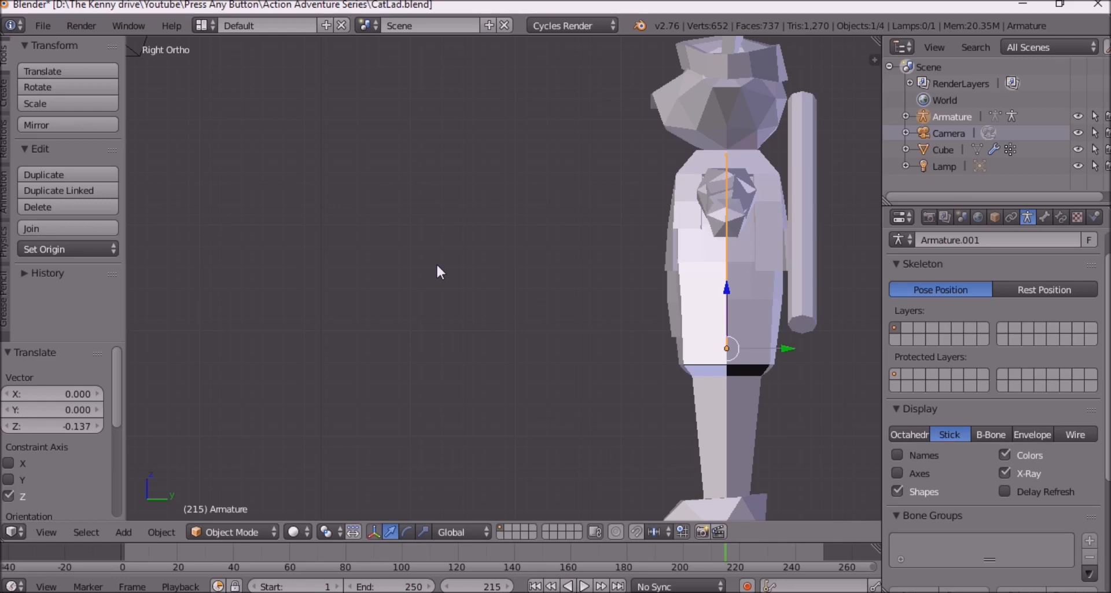
{"action": "key", "text": "ctrl+KP_3"}
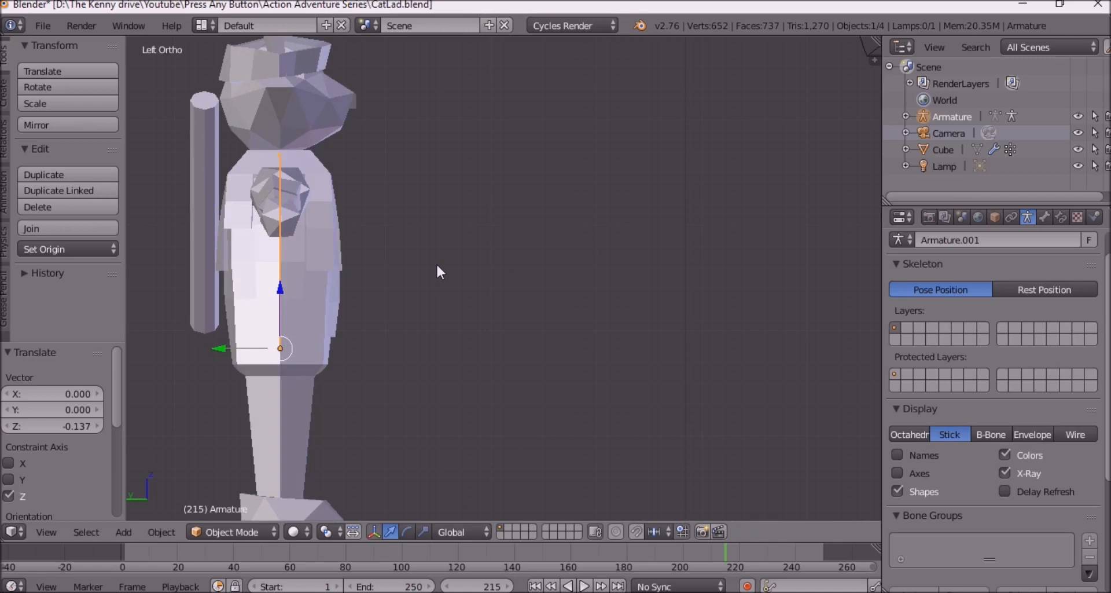
Step: Examine the torso bone's alignment in the front, back, top, bottom and side orthographic views
{"action": "key", "text": "KP_1"}
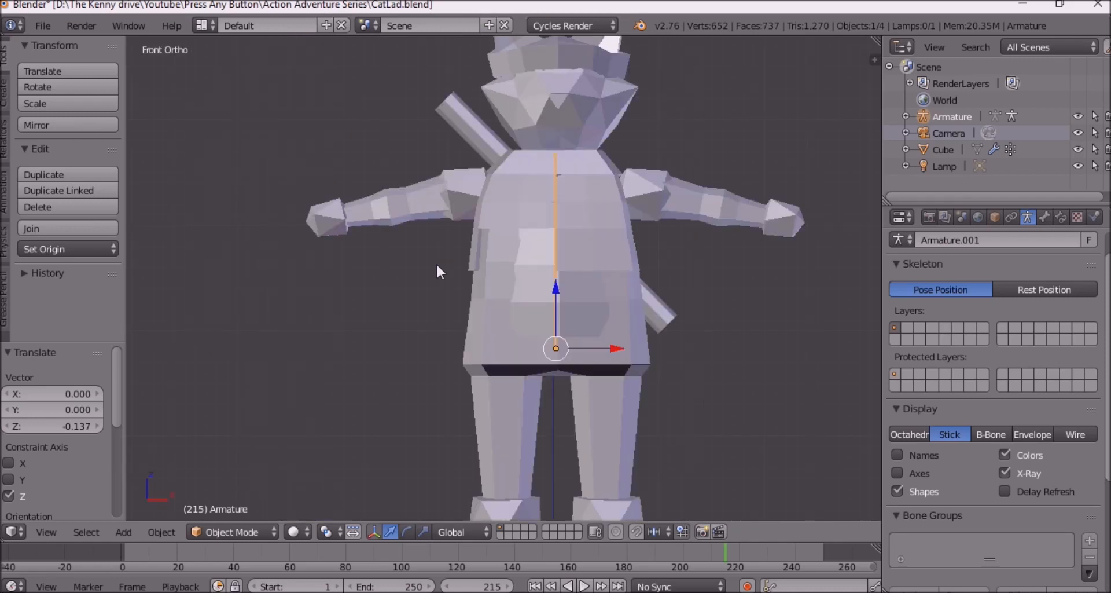
{"action": "key", "text": "ctrl+KP_1"}
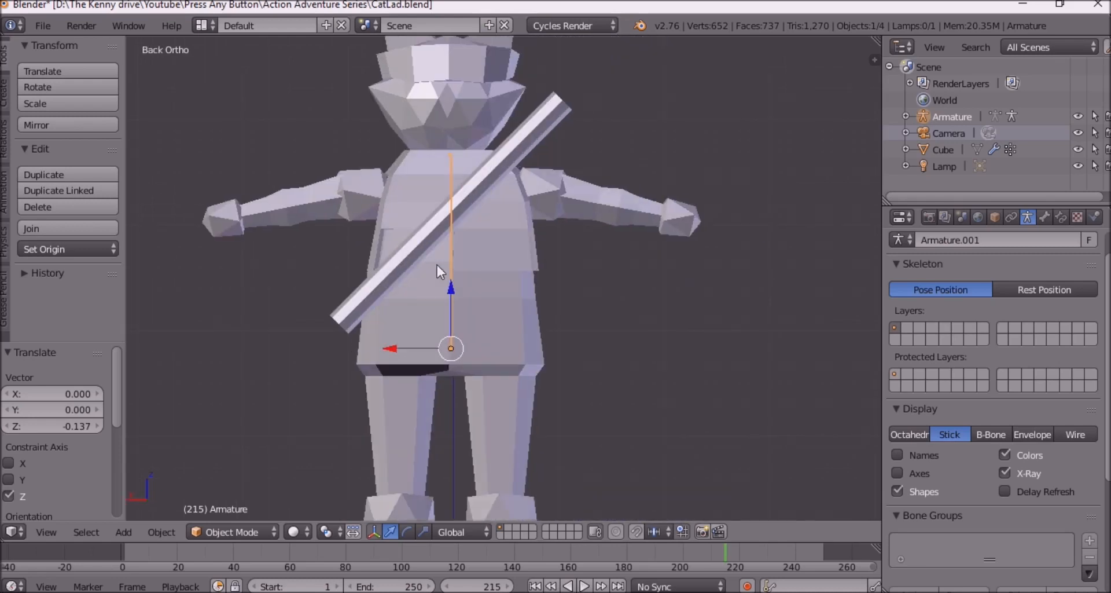
{"action": "key", "text": "KP_7"}
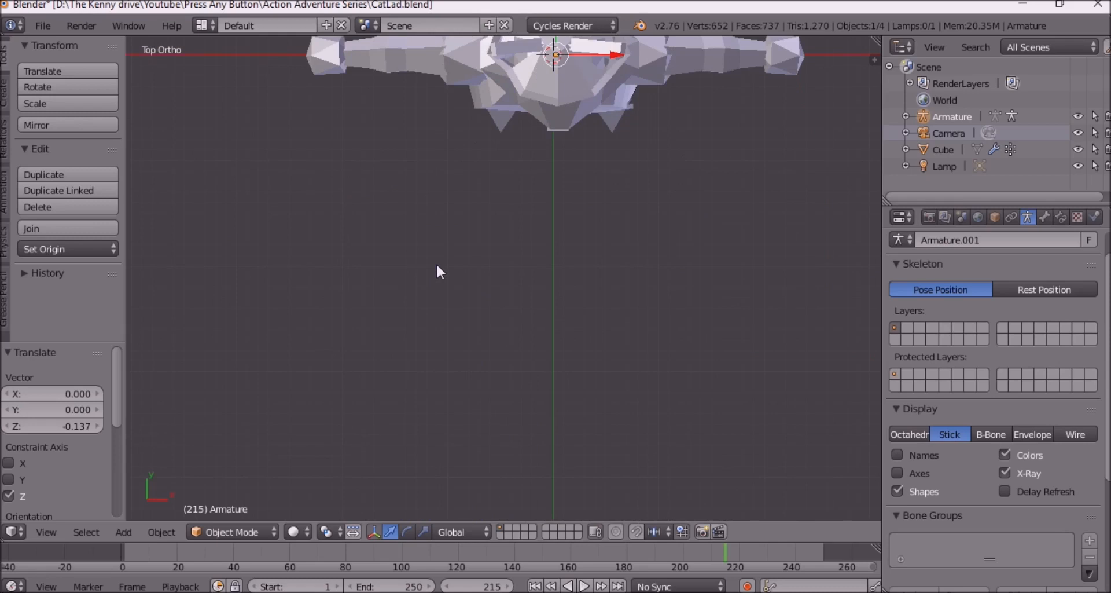
{"action": "middle_click_drag", "start_coordinate": [494, 213], "coordinate": [434, 366], "text": "shift"}
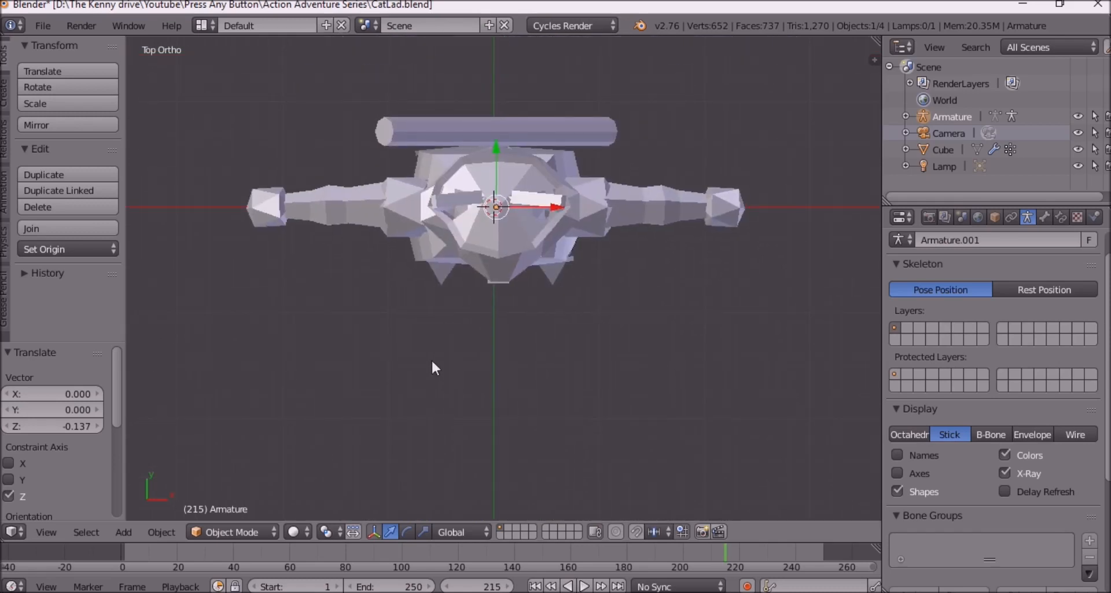
{"action": "key", "text": "ctrl+KP_7"}
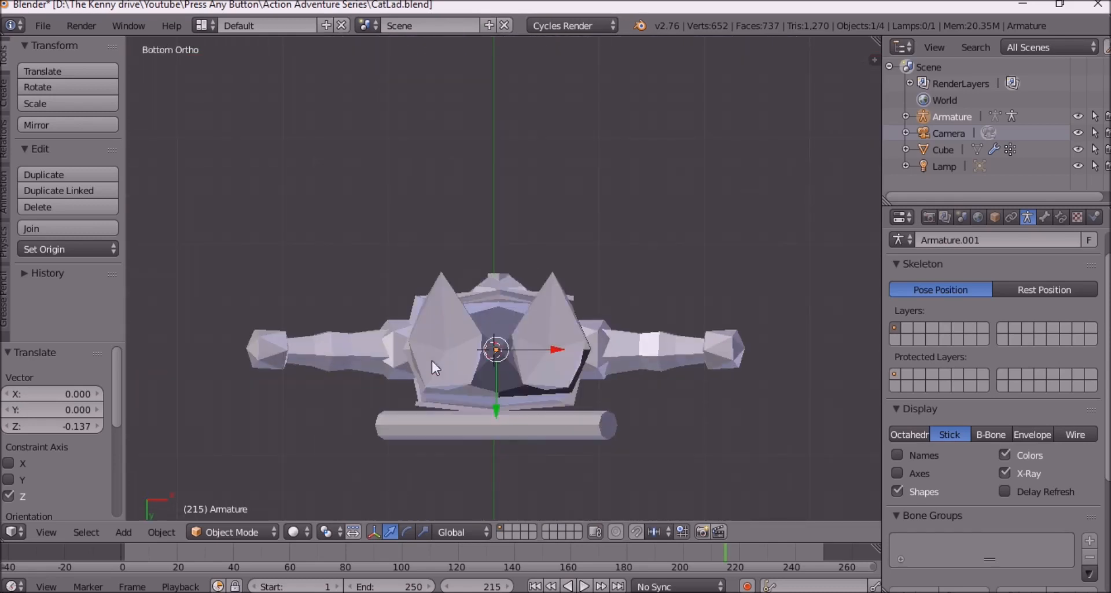
{"action": "key", "text": "KP_3"}
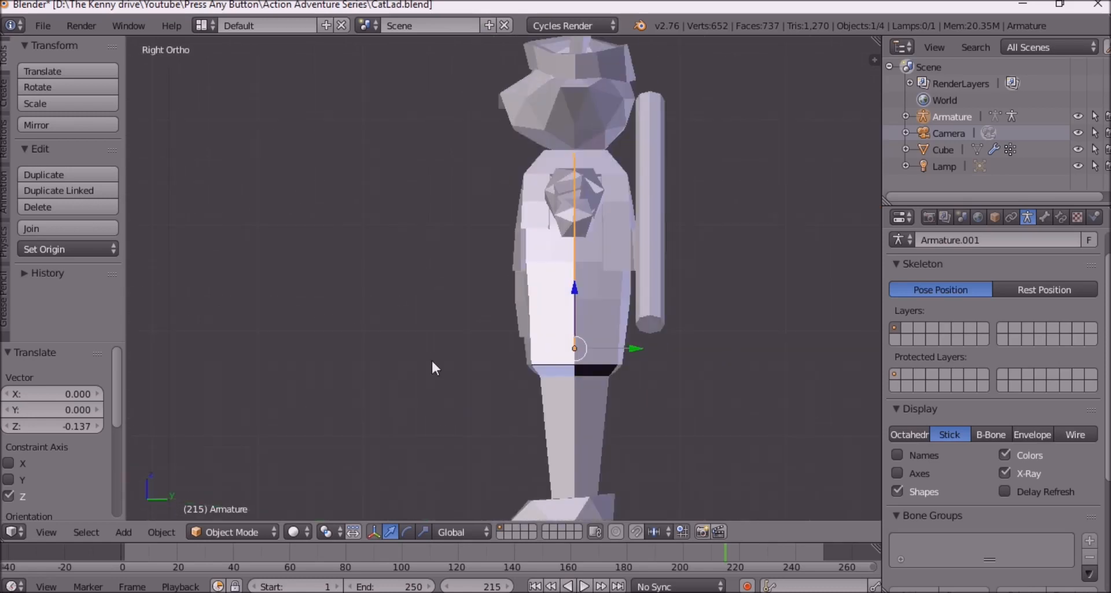
{"action": "key", "text": "KP_1"}
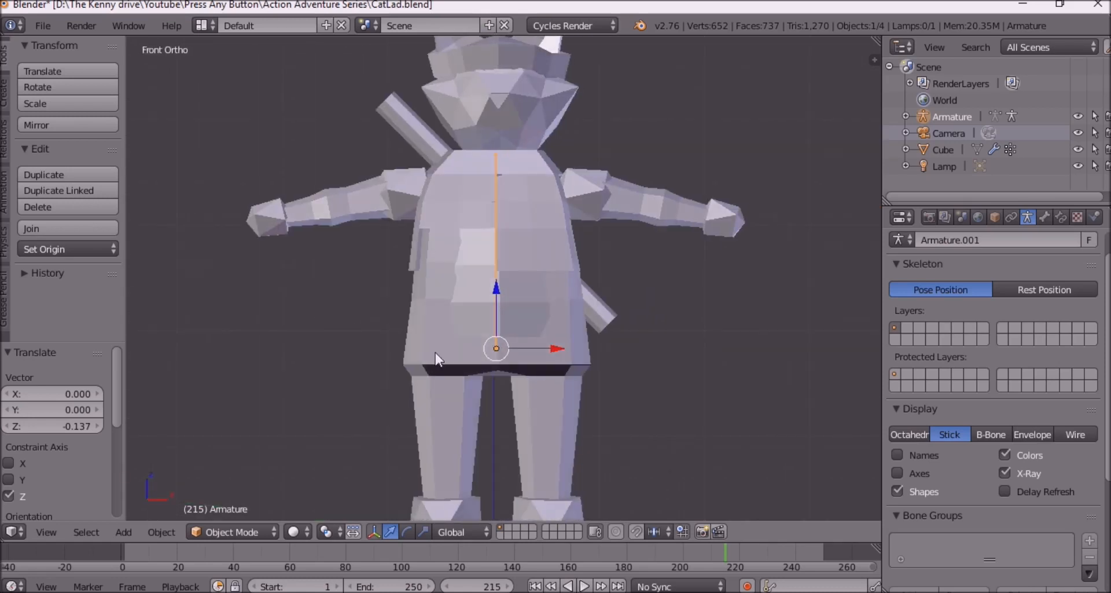
{"action": "key", "text": "KP_3"}
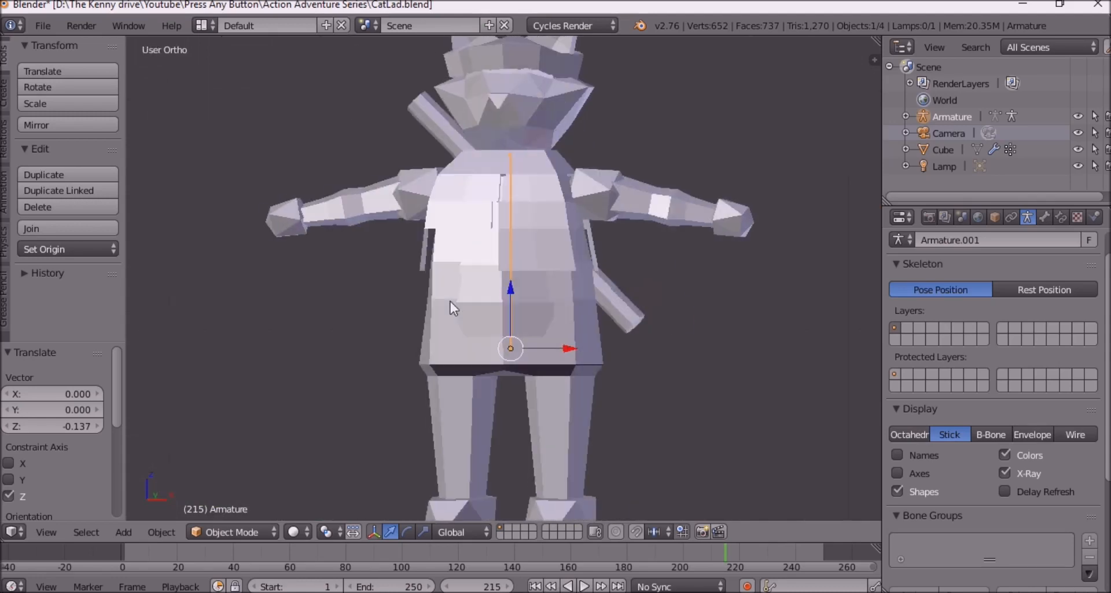
Step: Move the armature about 0.282 units along Y towards the back of the torso
{"action": "key", "text": "KP_1"}
{"action": "key", "text": "ctrl+KP_3"}
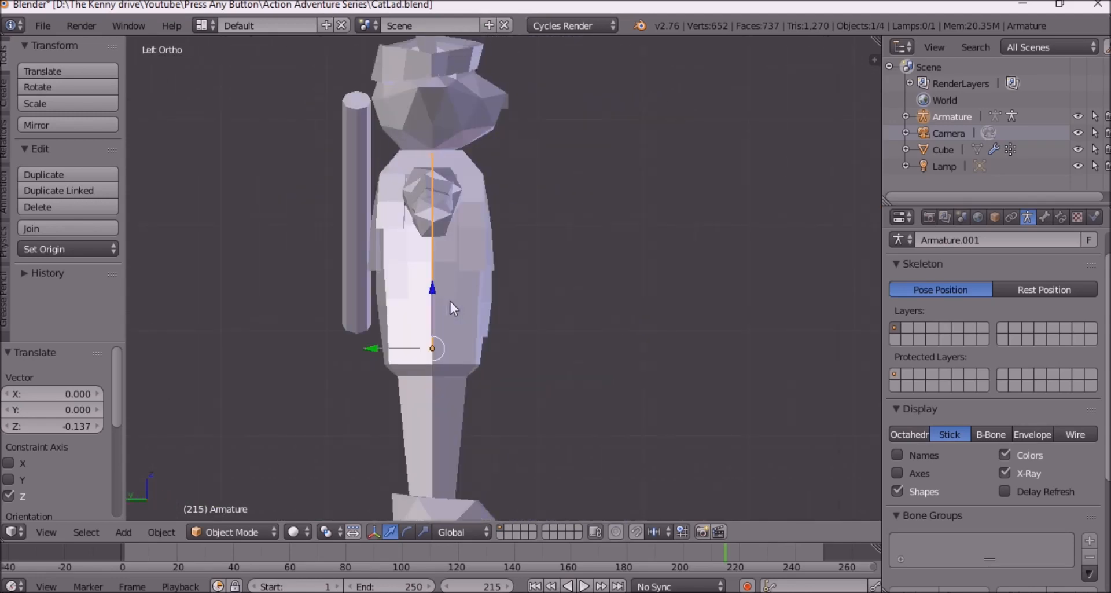
{"action": "left_click_drag", "start_coordinate": [370, 347], "coordinate": [344, 347]}
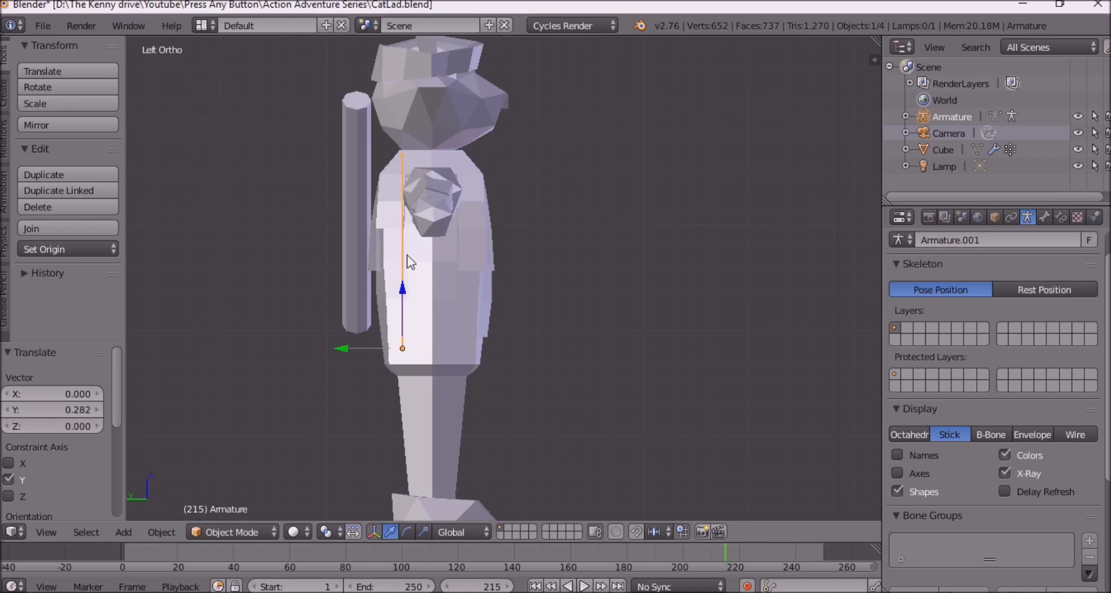
Step: Put the armature in Edit Mode and subdivide the whole torso bone
{"action": "key", "text": "KP_1"}
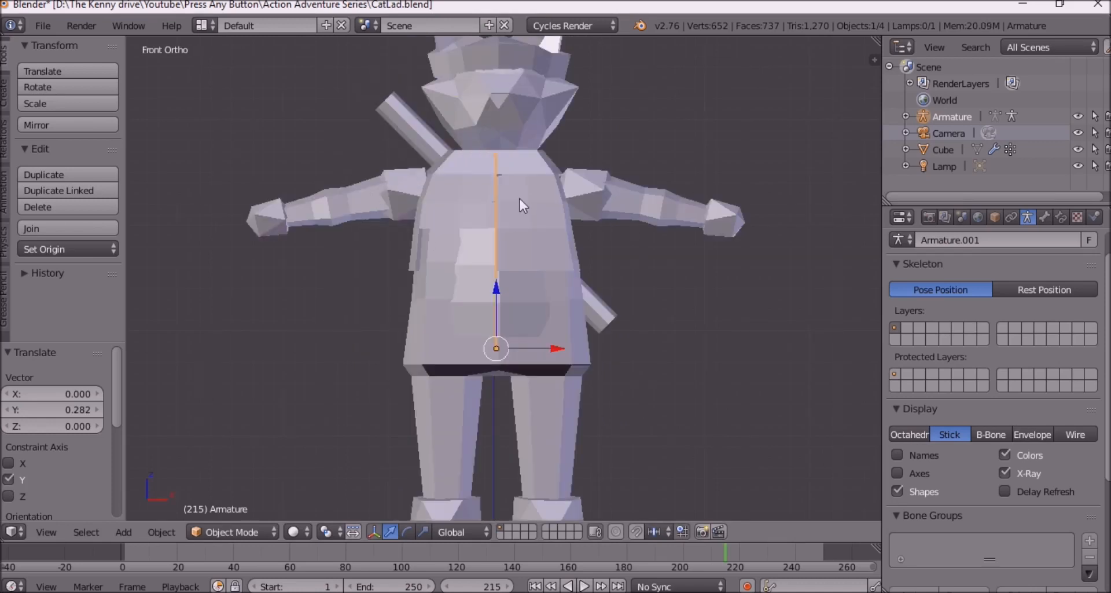
{"action": "scroll", "coordinate": [520, 199], "scroll_direction": "up", "scroll_amount": 1}
{"action": "left_click", "coordinate": [253, 527]}
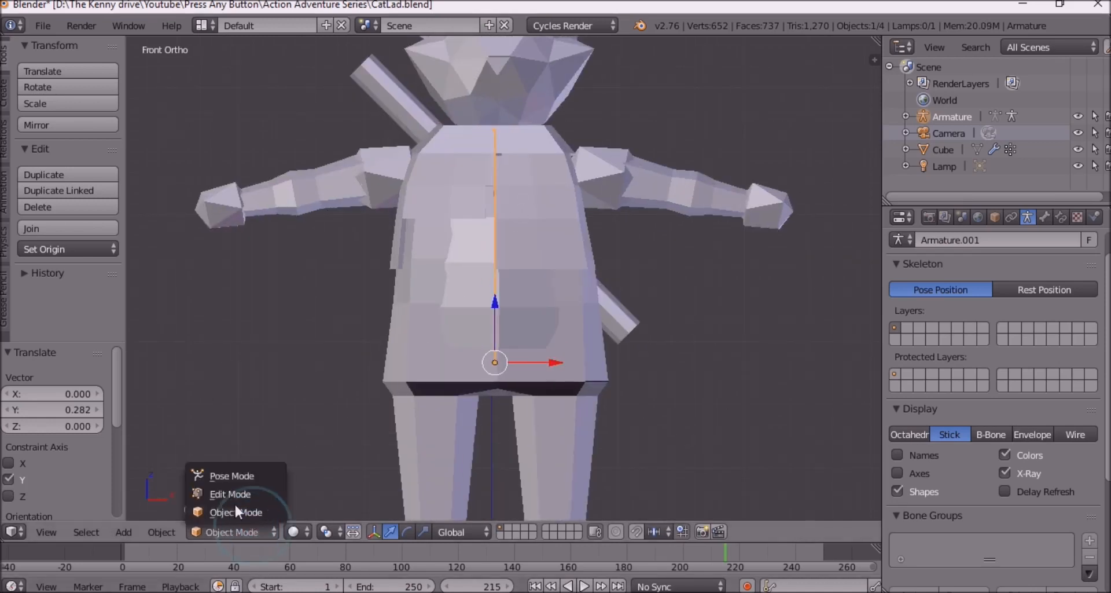
{"action": "left_click", "coordinate": [233, 499]}
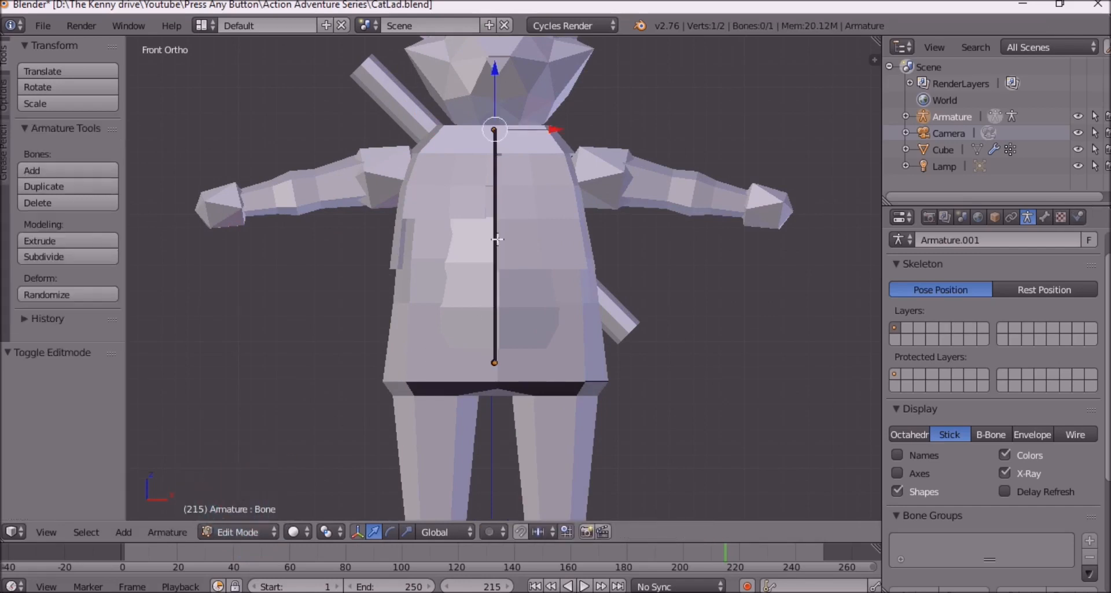
{"action": "key", "text": "a"}
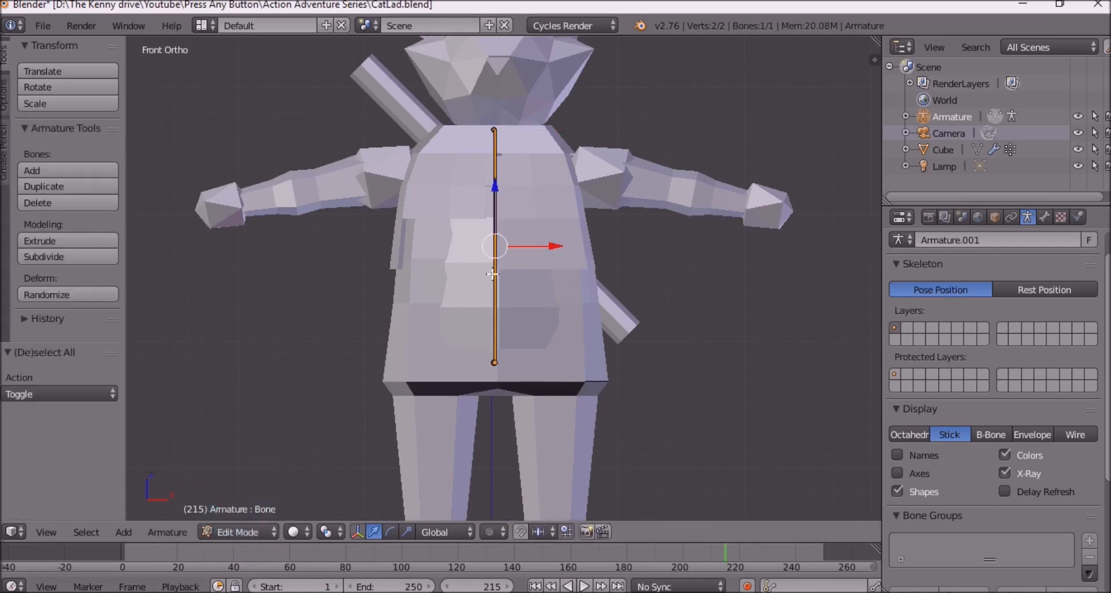
{"action": "key", "text": "w"}
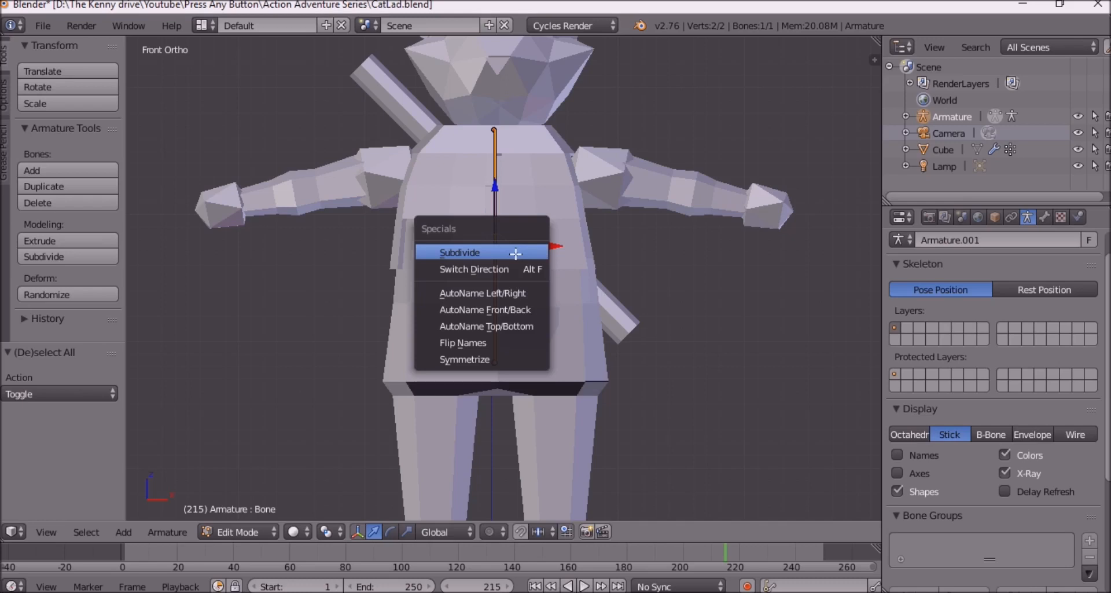
{"action": "left_click", "coordinate": [516, 252]}
{"action": "scroll", "coordinate": [513, 247], "scroll_direction": "up", "scroll_amount": 2}
{"action": "scroll", "coordinate": [513, 246], "scroll_direction": "down", "scroll_amount": 2}
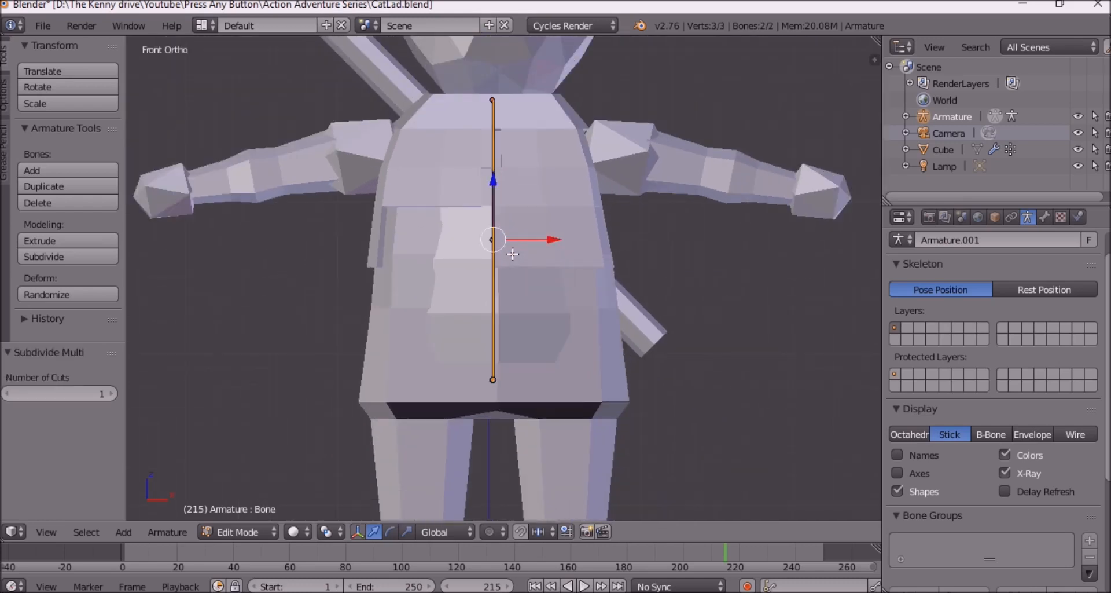
Step: Set the number of cuts of the torso bone's subdivision to 4
{"action": "left_click", "coordinate": [95, 392]}
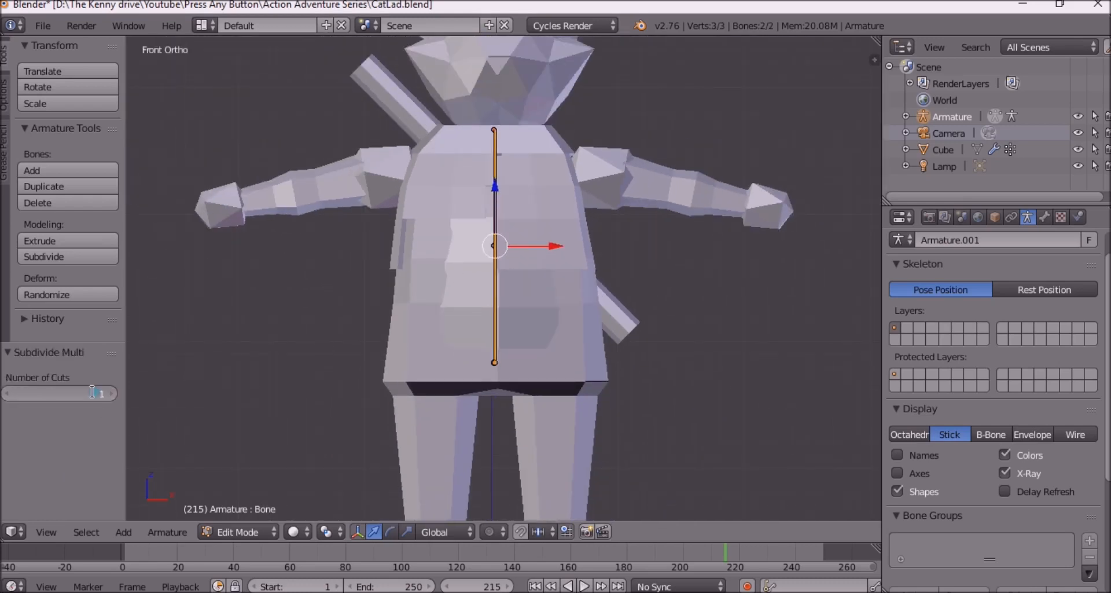
{"action": "type", "text": "4"}
{"action": "key", "text": "Return"}
{"action": "middle_click_drag", "start_coordinate": [367, 265], "coordinate": [410, 296]}
{"action": "key", "text": "KP_1"}
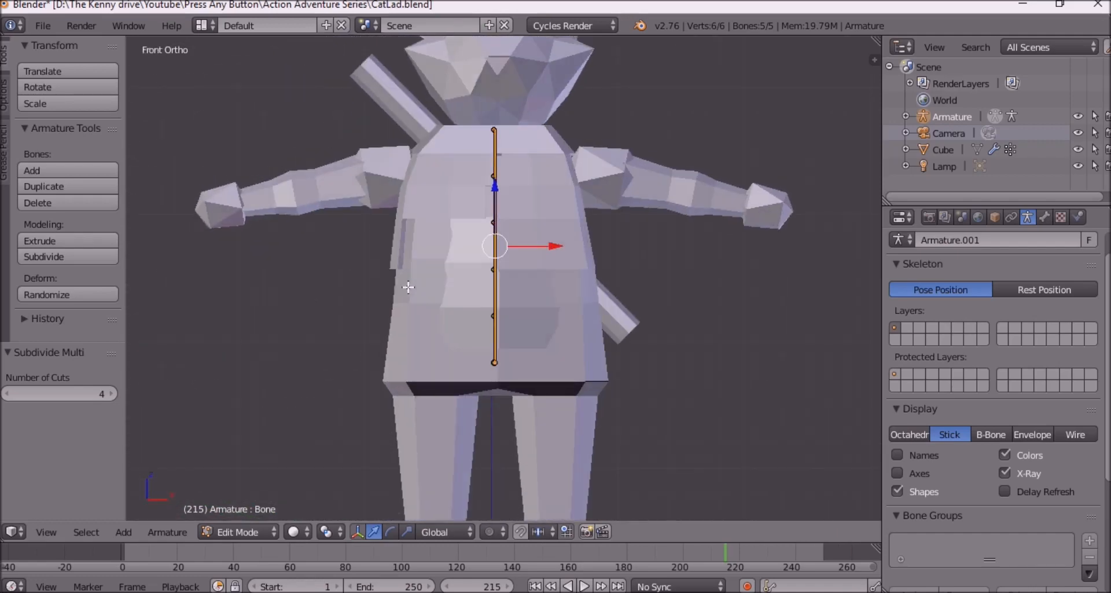
Step: Extrude a hip bone from the lowest joint of the spine by -0.5 along the global X axis
{"action": "right_click", "coordinate": [494, 362]}
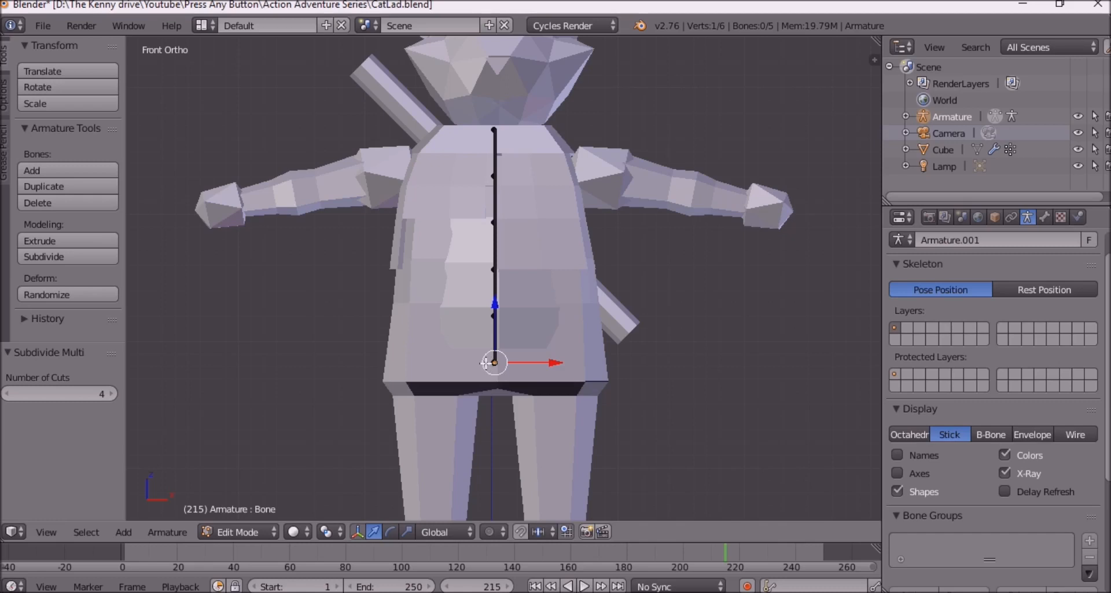
{"action": "key", "text": "e"}
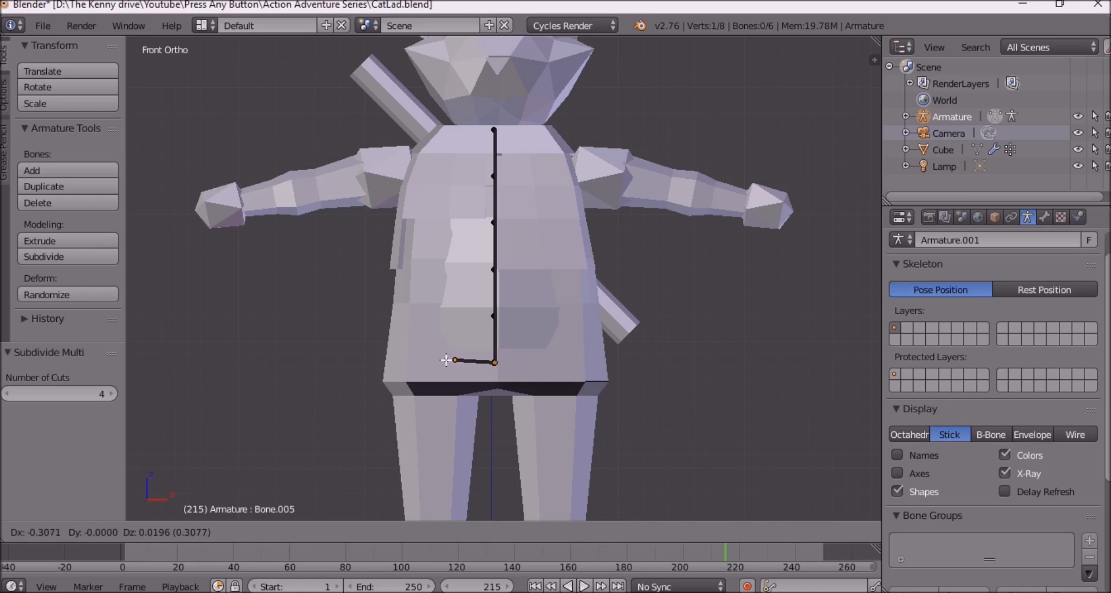
{"action": "key", "text": "x"}
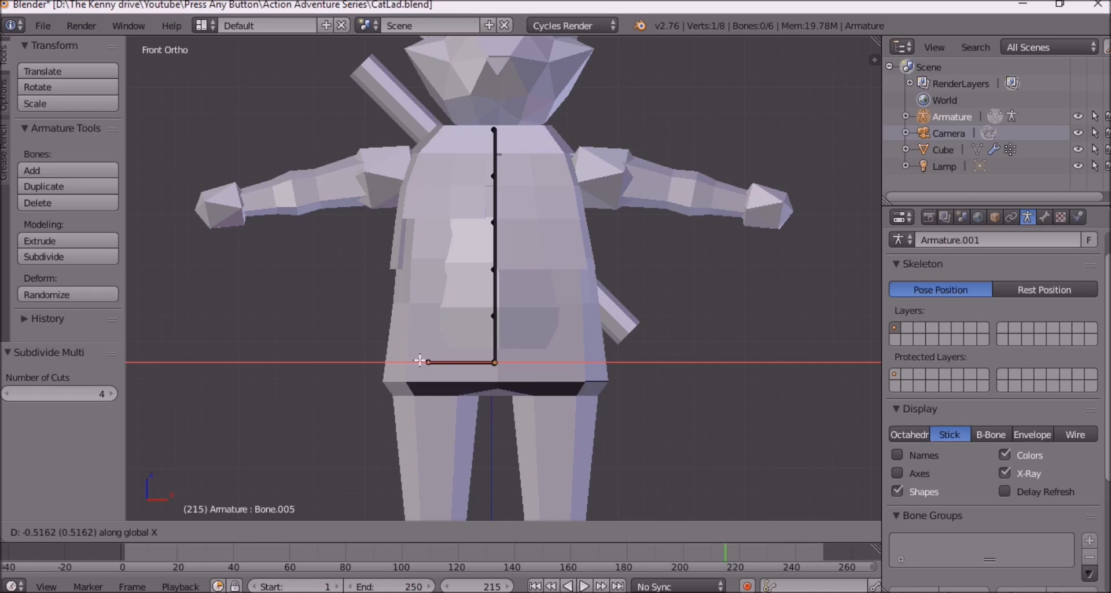
{"action": "type", "text": "-.5"}
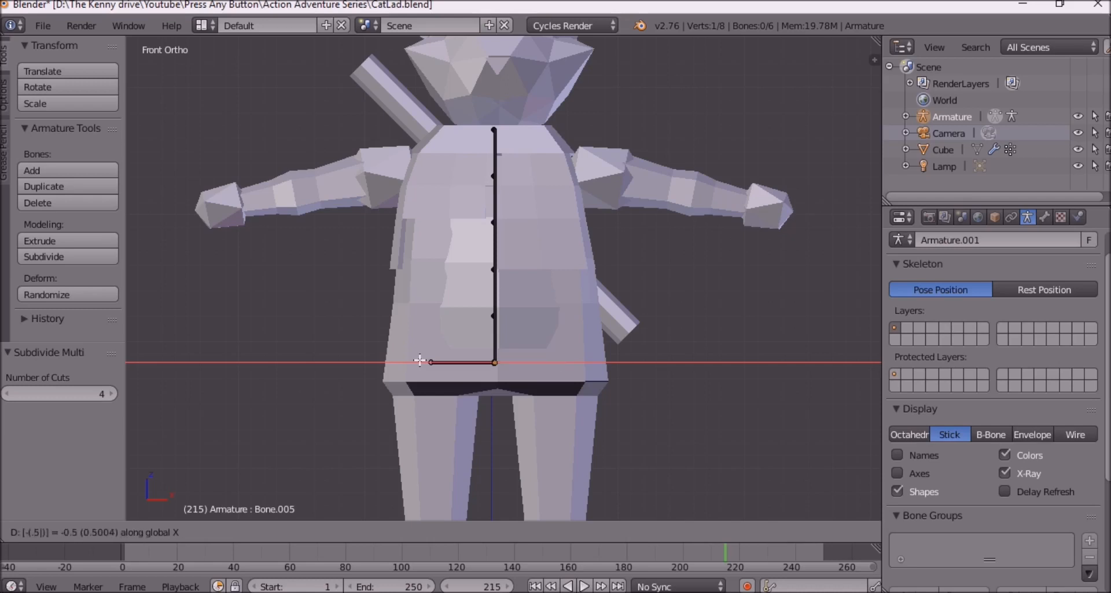
{"action": "key", "text": "Return"}
{"action": "scroll", "coordinate": [457, 343], "scroll_direction": "down", "scroll_amount": 3}
{"action": "scroll", "coordinate": [483, 339], "scroll_direction": "up", "scroll_amount": 3}
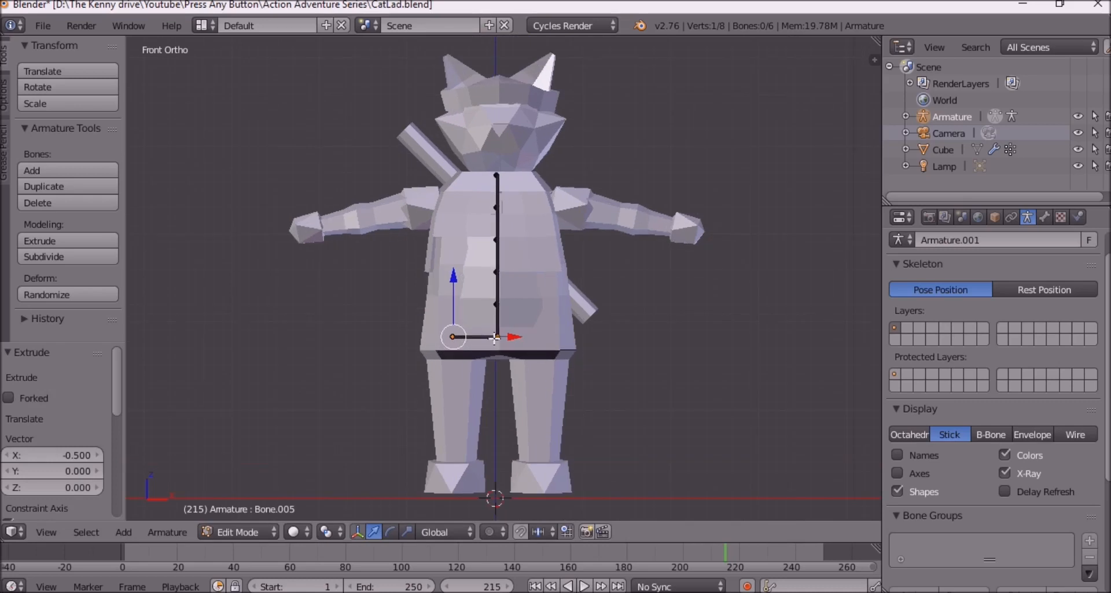
Step: Extrude a short bone about 0.255 units down along Z from the hip bone's outer end and inspect its depth inside the leg
{"action": "middle_click_drag", "start_coordinate": [426, 366], "coordinate": [385, 246], "text": "shift"}
{"action": "key", "text": "e"}
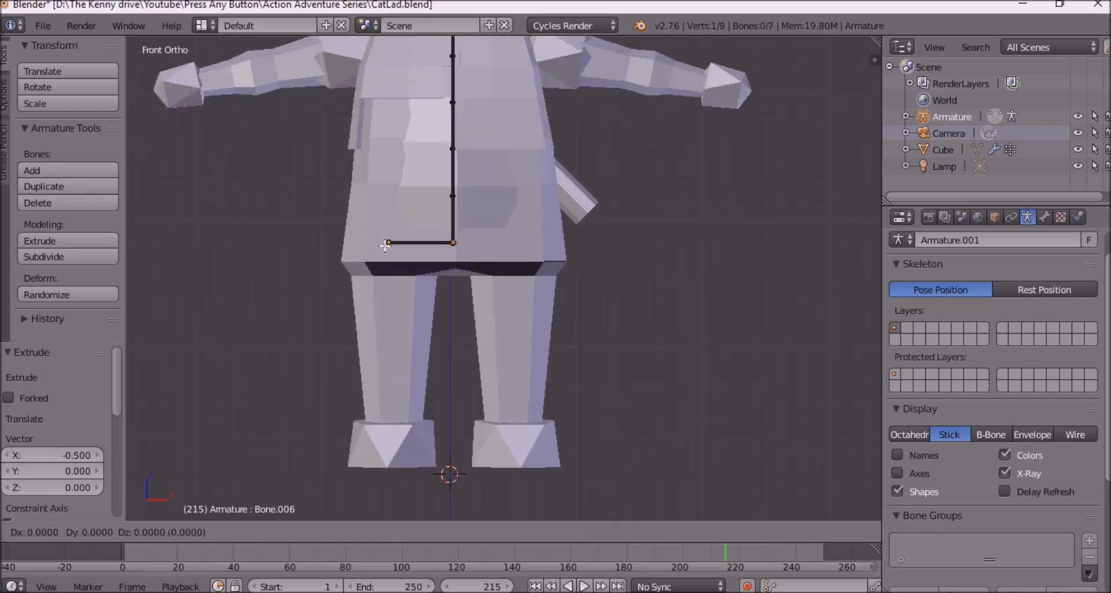
{"action": "key", "text": "x"}
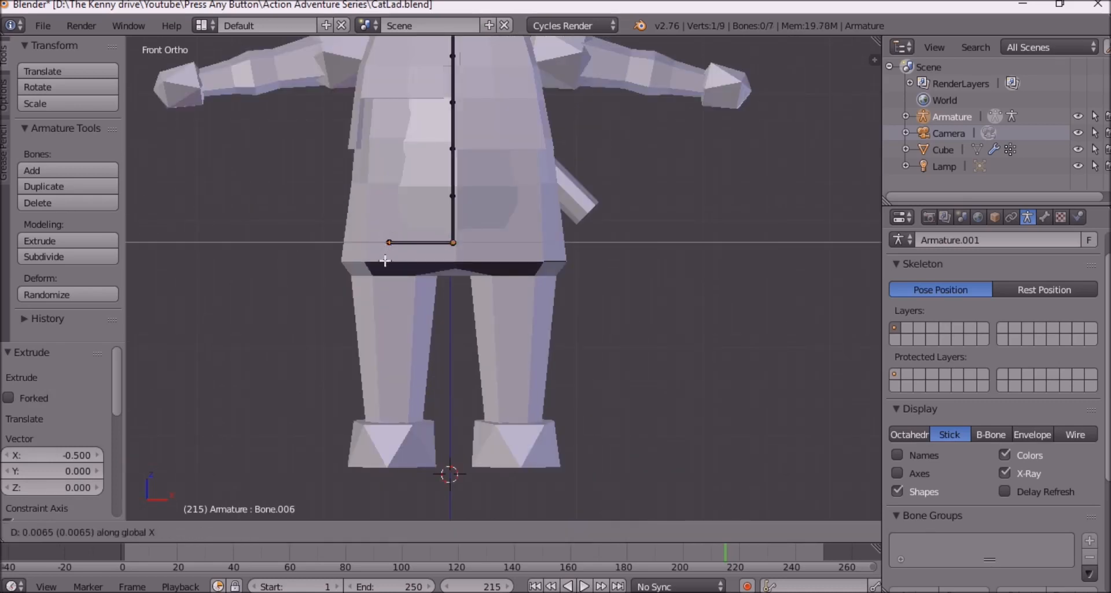
{"action": "key", "text": "z"}
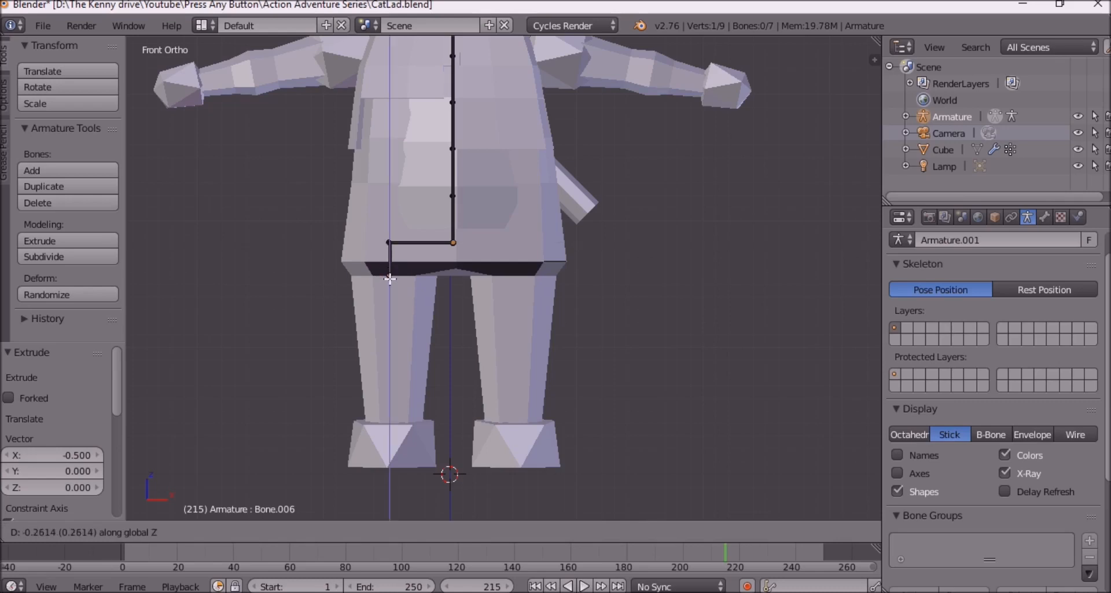
{"action": "left_click", "coordinate": [389, 278]}
{"action": "middle_click_drag", "start_coordinate": [389, 278], "coordinate": [267, 288]}
{"action": "mouse_move", "coordinate": [384, 226]}
{"action": "middle_mouse_down"}
{"action": "mouse_move", "coordinate": [369, 224]}
{"action": "mouse_move", "coordinate": [375, 237]}
{"action": "middle_mouse_up"}
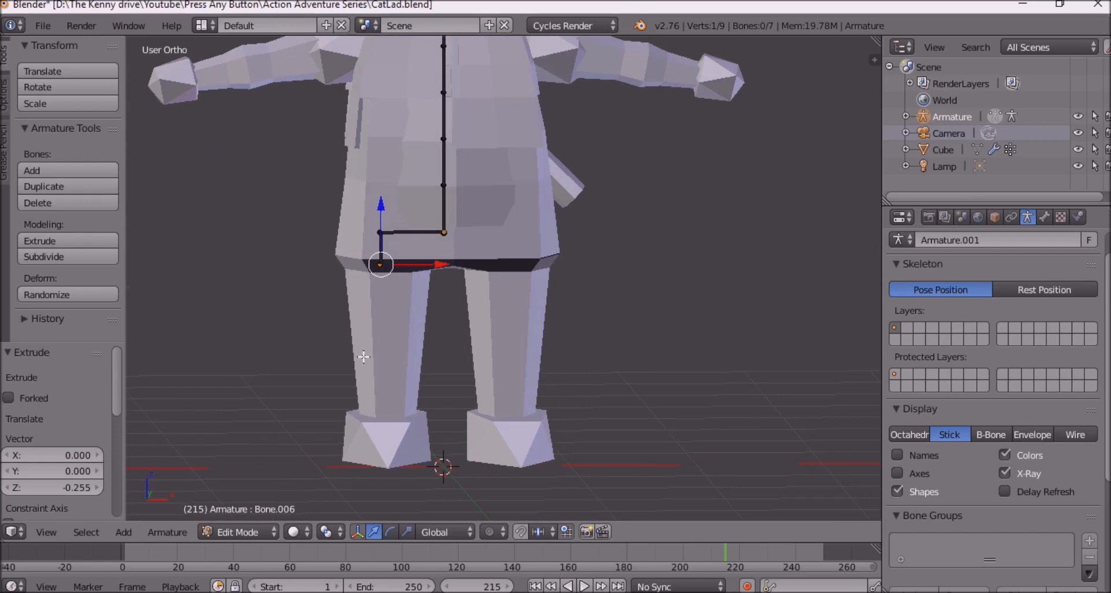
{"action": "middle_click_drag", "start_coordinate": [371, 315], "coordinate": [321, 261]}
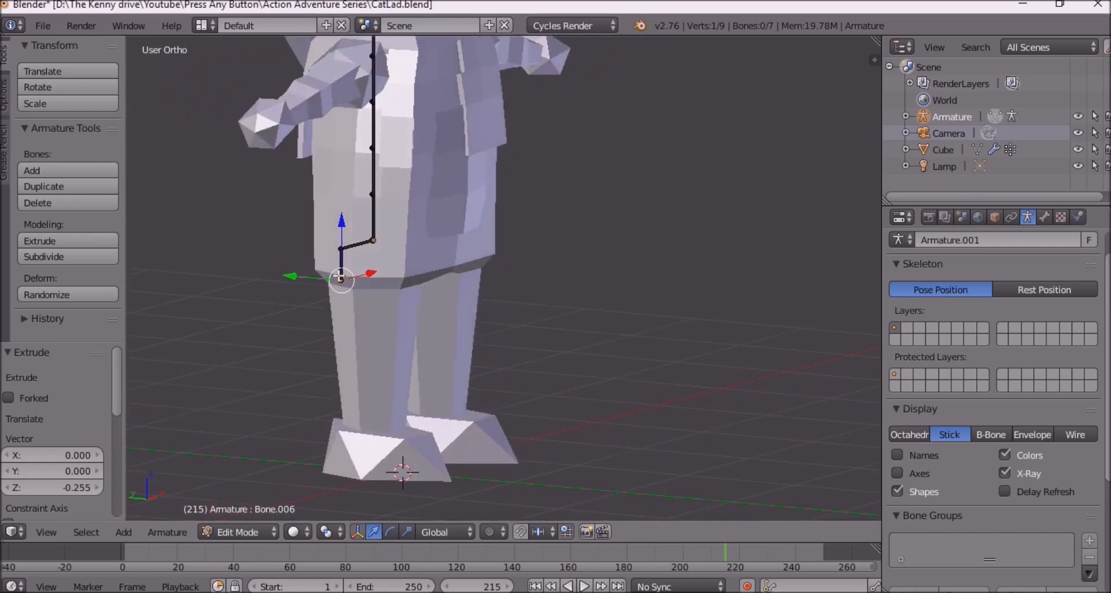
{"action": "middle_click_drag", "start_coordinate": [430, 320], "coordinate": [433, 240]}
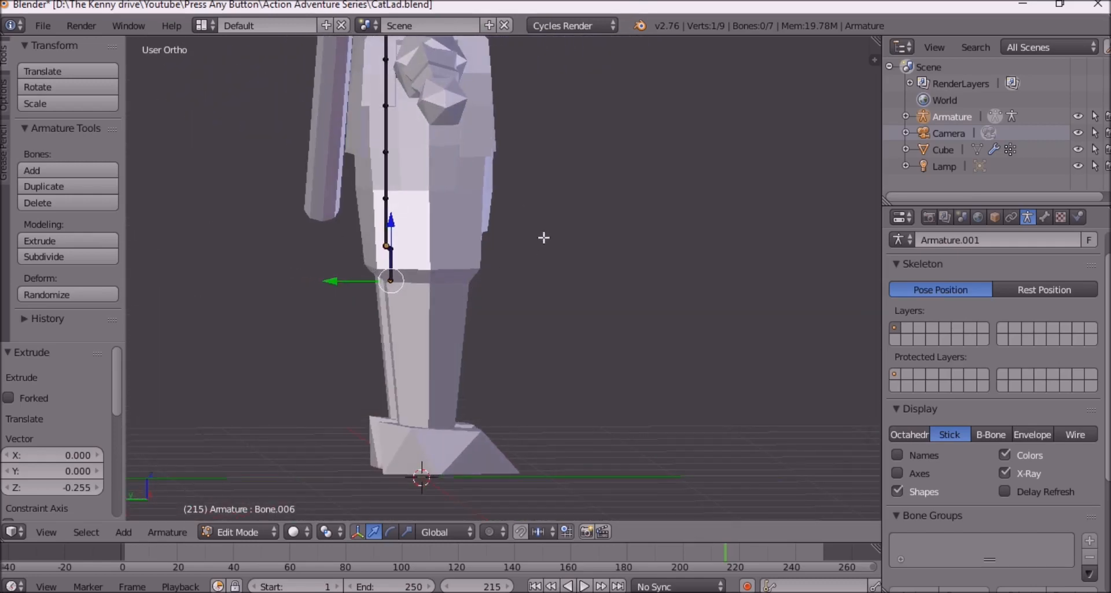
{"action": "middle_click_drag", "start_coordinate": [393, 279], "coordinate": [375, 210]}
Step: Extrude an upper leg bone by -0.6 along Z from the end of the short hip bone to the knee
{"action": "key", "text": "KP_1"}
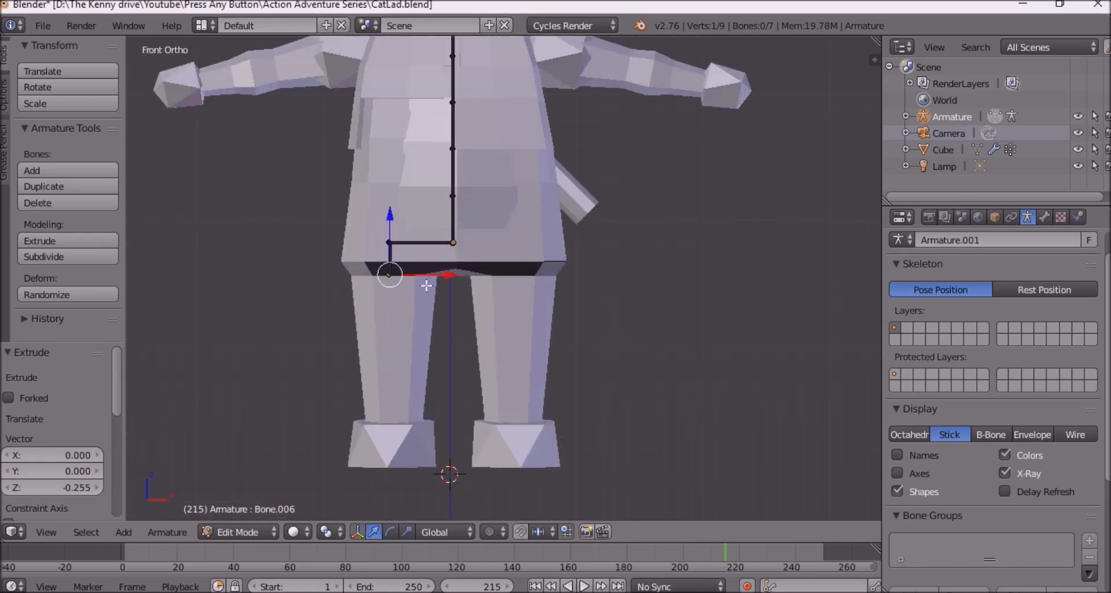
{"action": "key", "text": "e"}
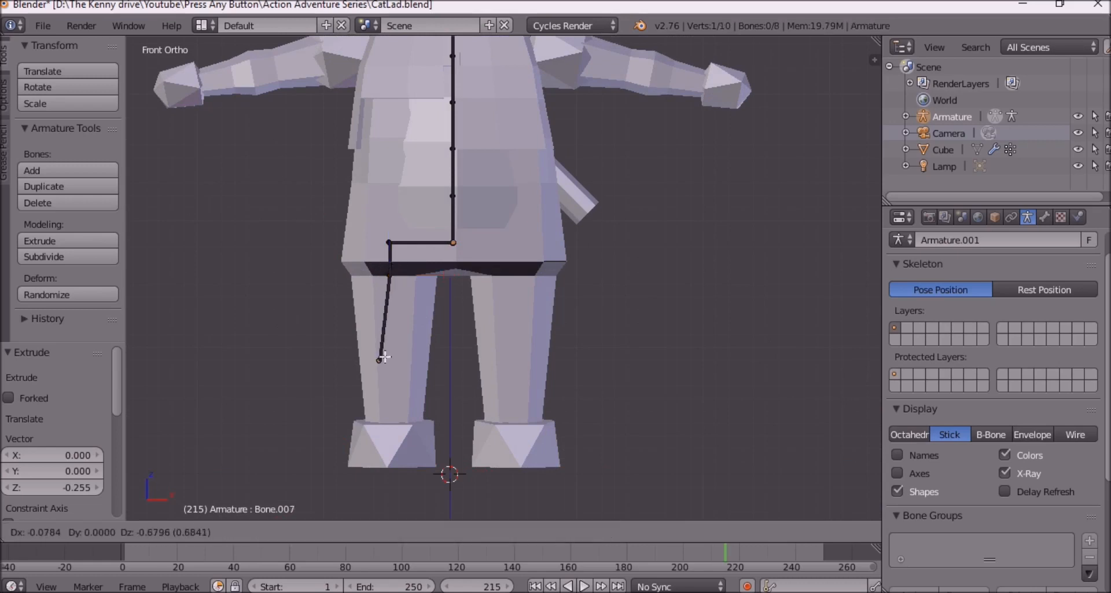
{"action": "key", "text": "z"}
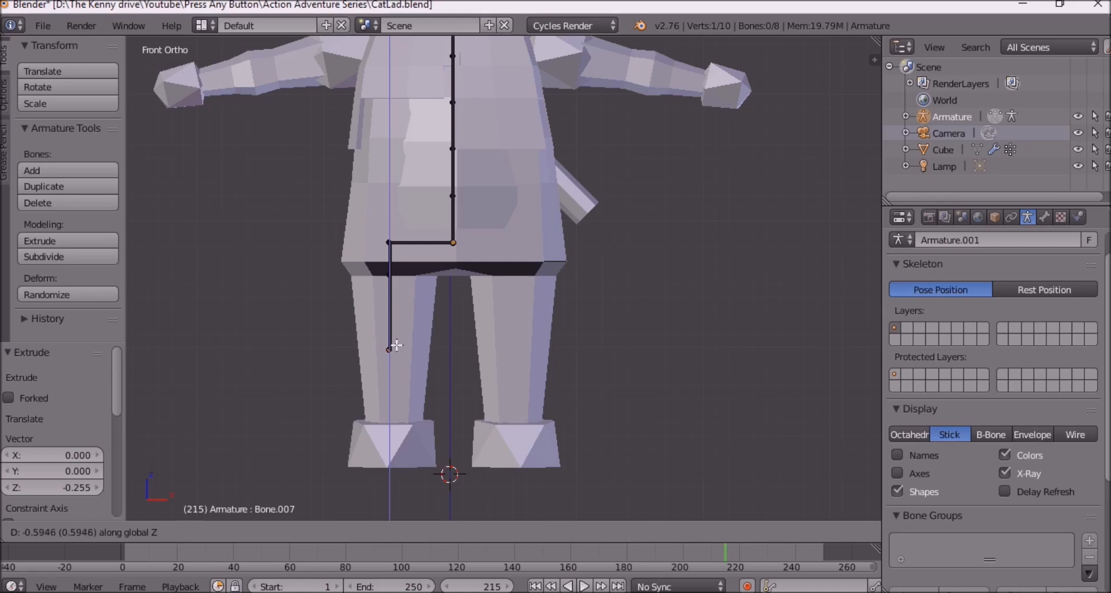
{"action": "type", "text": "-.6"}
{"action": "key", "text": "Return"}
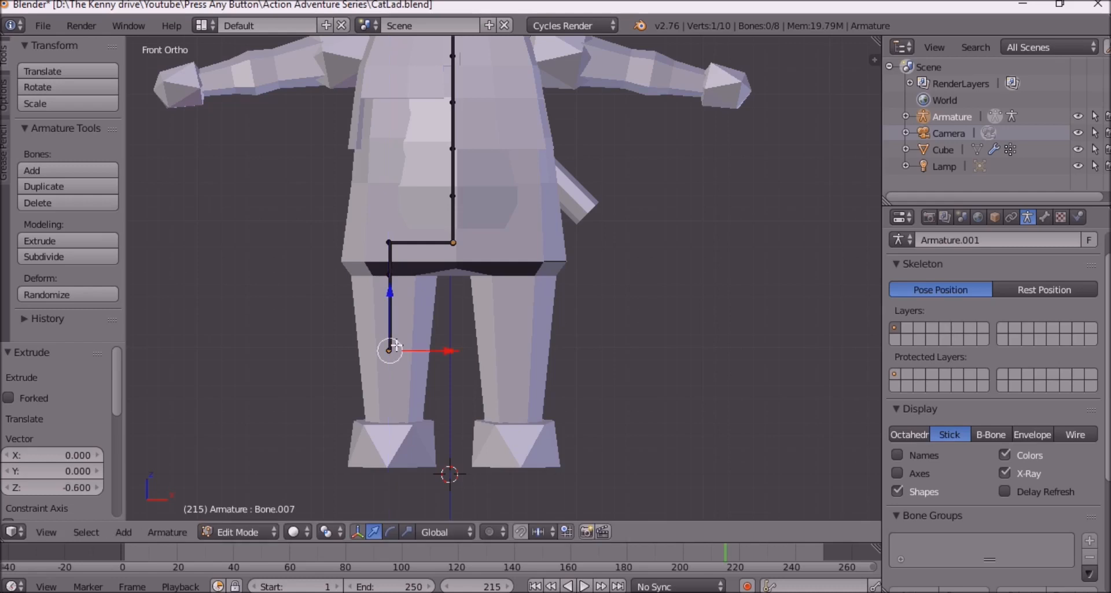
Step: Extrude a lower leg bone about 0.568 units down along Z from the knee to the ankle
{"action": "key", "text": "e"}
{"action": "key", "text": "z"}
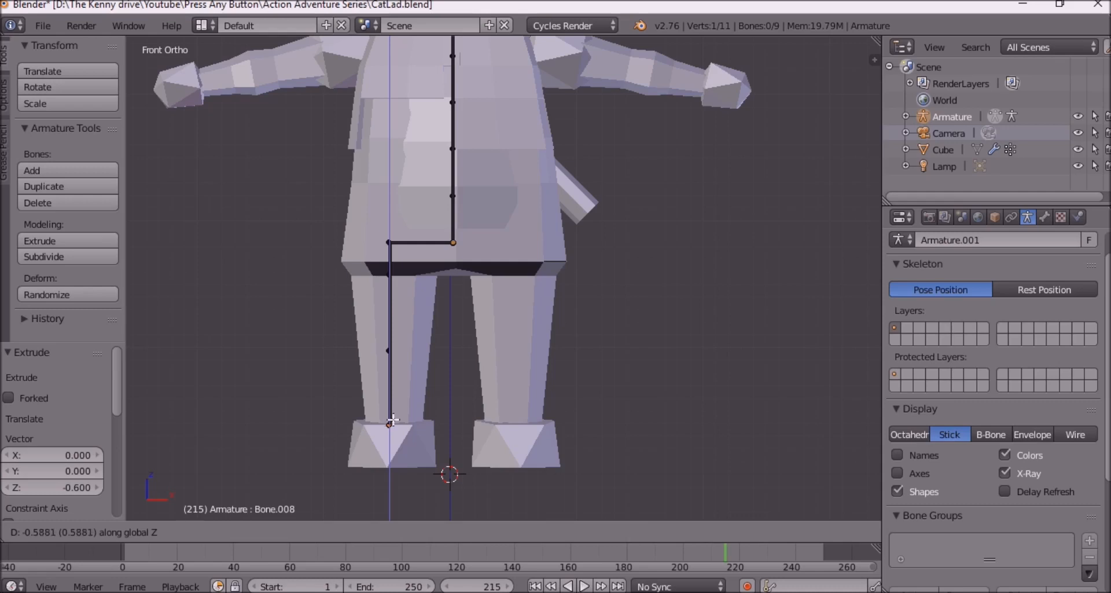
{"action": "left_click", "coordinate": [392, 420]}
Step: Extrude a heel bone about 0.294 units down along Z from the ankle to the sole of the foot
{"action": "key", "text": "e"}
{"action": "key", "text": "z"}
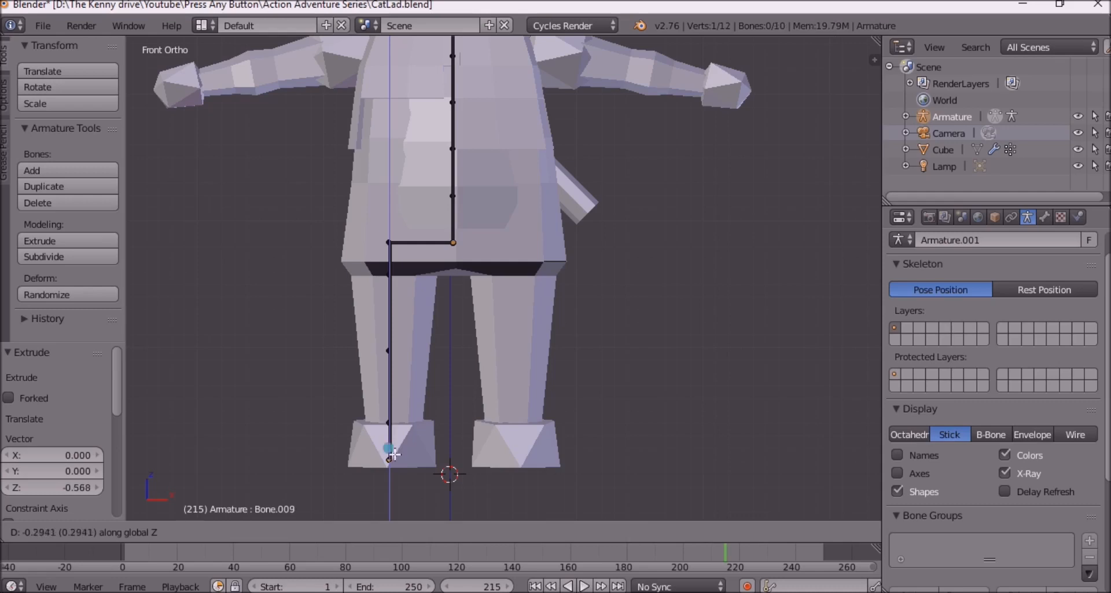
{"action": "left_click", "coordinate": [393, 456]}
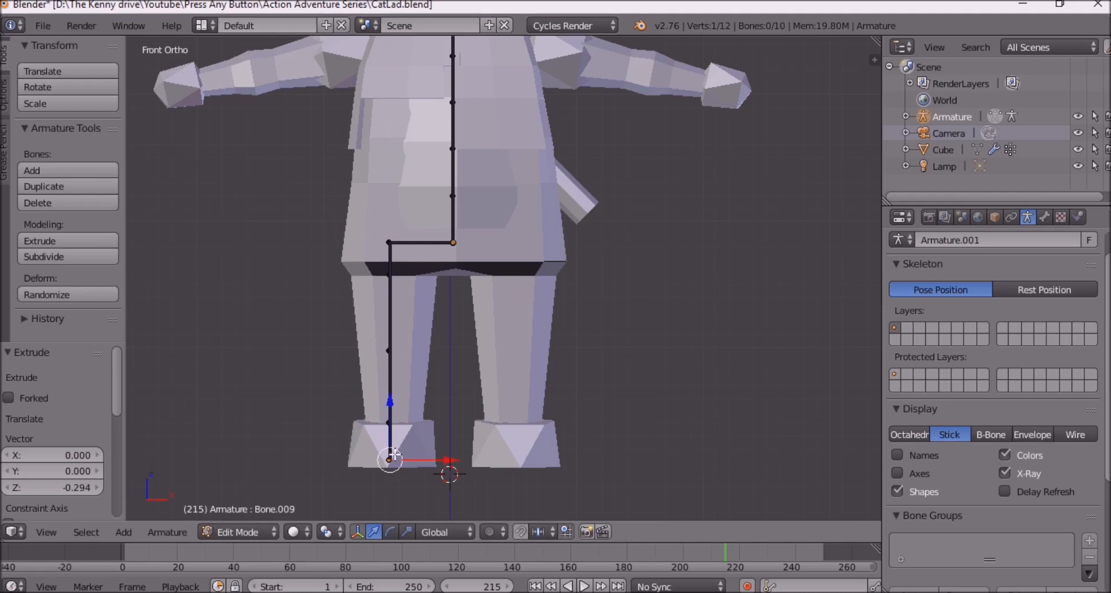
Step: Extrude a foot bone by about -0.863 along Y from the heel joint towards the toe
{"action": "key", "text": "KP_3"}
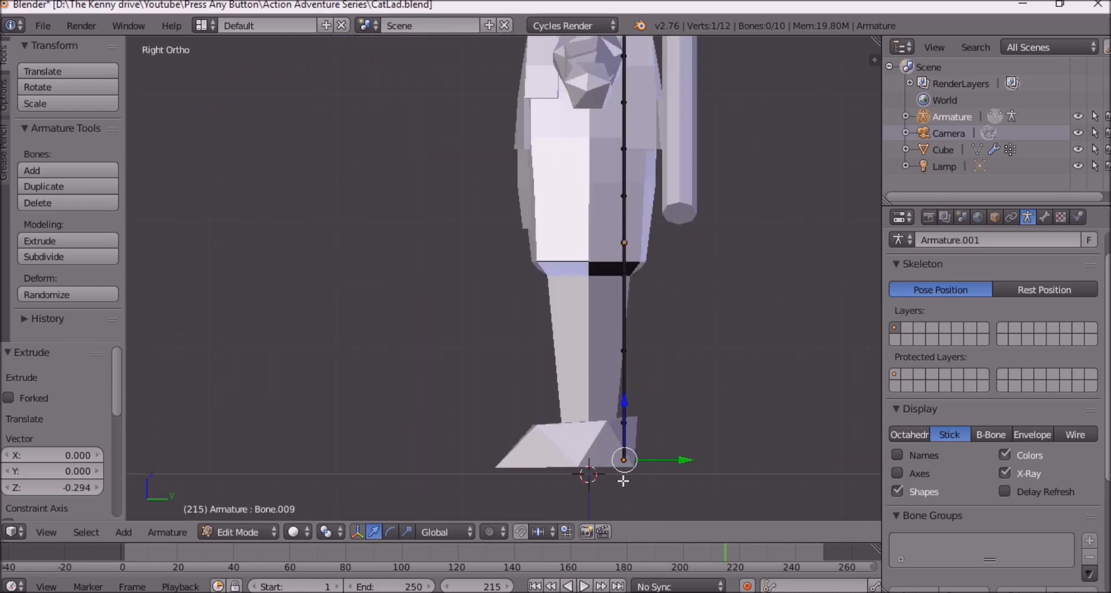
{"action": "key", "text": "e"}
{"action": "key", "text": "y"}
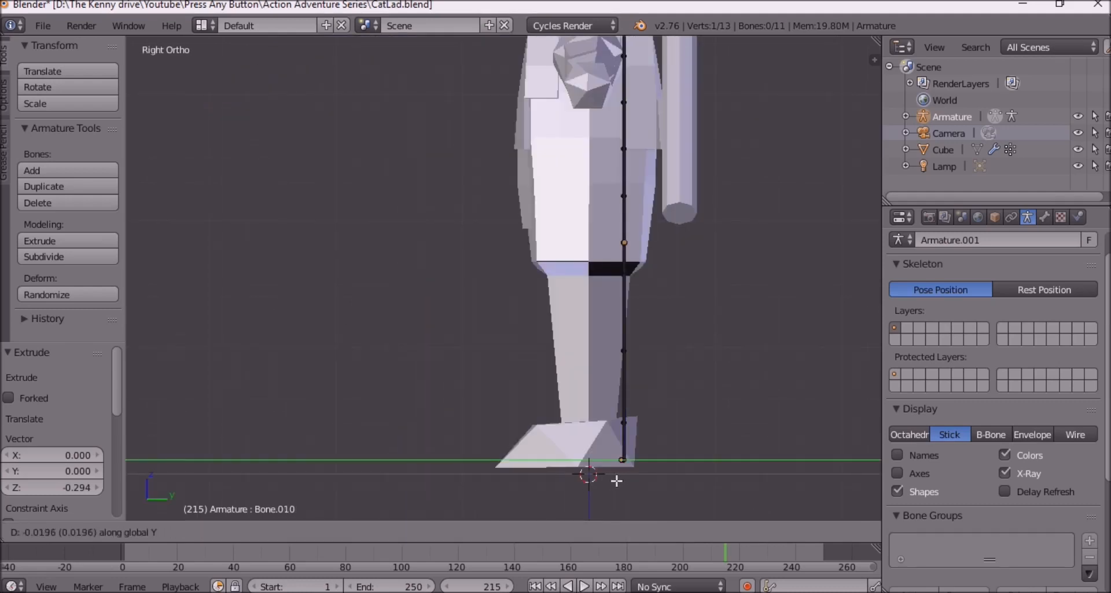
{"action": "left_click", "coordinate": [506, 461]}
Step: Move the toe joint by about -0.087 along Y, closer to the tip of the foot
{"action": "middle_click_drag", "start_coordinate": [509, 402], "coordinate": [689, 98]}
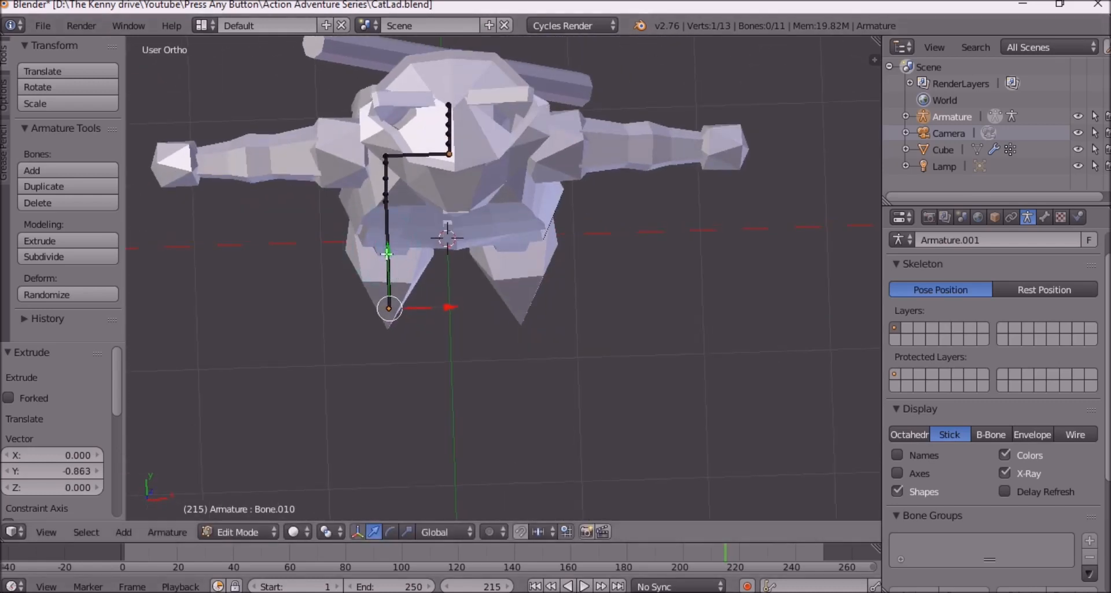
{"action": "key", "text": "g"}
{"action": "key", "text": "y"}
{"action": "left_click", "coordinate": [389, 263]}
{"action": "middle_click_drag", "start_coordinate": [389, 263], "coordinate": [316, 376]}
{"action": "middle_click_drag", "start_coordinate": [439, 418], "coordinate": [337, 306]}
{"action": "key", "text": "KP_1"}
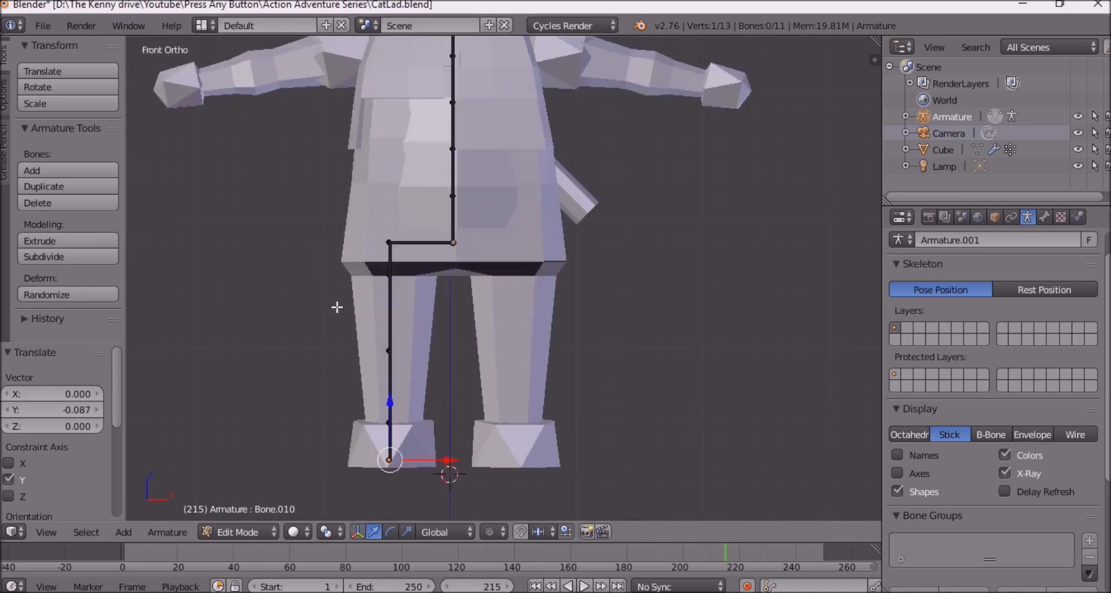
Step: Extrude a matching chain of hip, leg and foot bones for the other leg, starting from the spine's lowest joint
{"action": "right_click", "coordinate": [451, 241]}
{"action": "key", "text": "e"}
{"action": "left_click", "coordinate": [497, 243]}
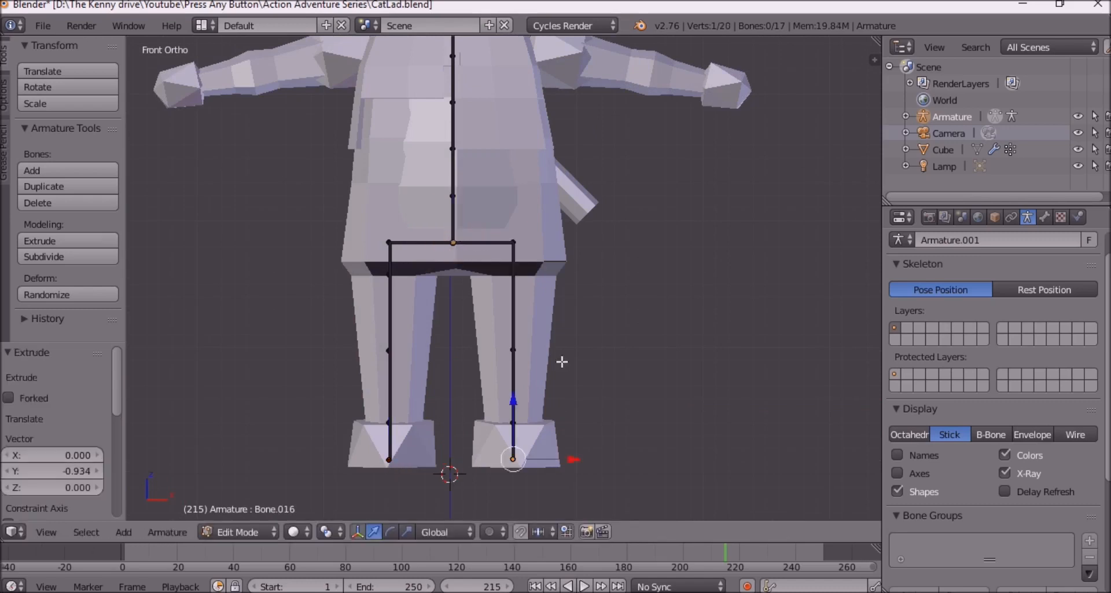
Step: Shift the second leg's toe joint slightly outward along X and by about -0.018 along Y to match the foot's tip
{"action": "key", "text": "KP_7"}
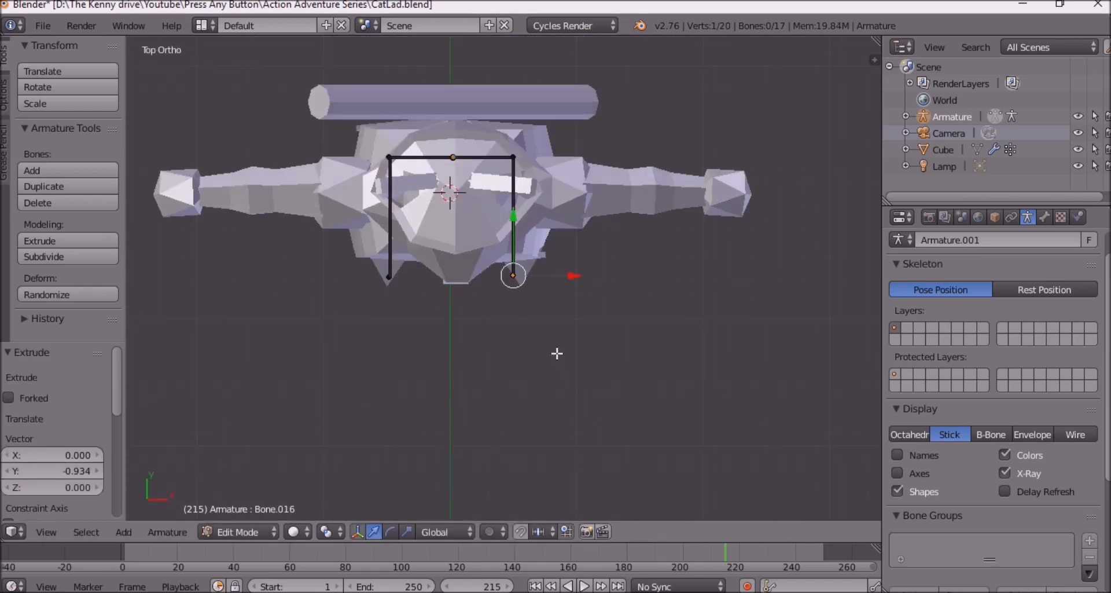
{"action": "scroll", "coordinate": [559, 356], "scroll_direction": "up", "scroll_amount": 2}
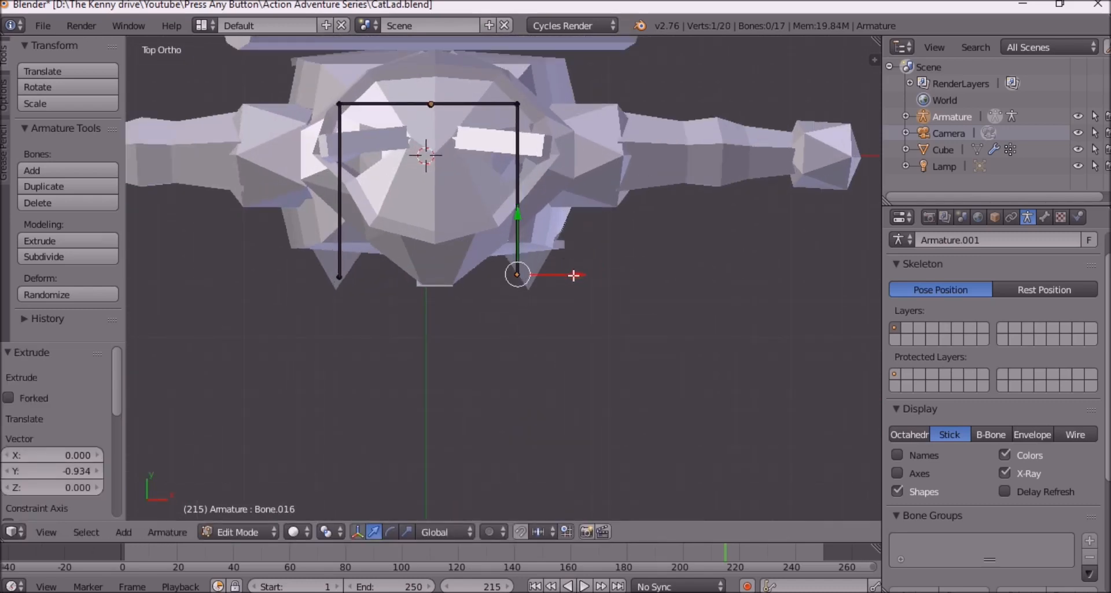
{"action": "left_click_drag", "start_coordinate": [573, 275], "coordinate": [583, 275]}
{"action": "left_click_drag", "start_coordinate": [529, 213], "coordinate": [528, 218]}
Step: Move the first leg's toe joint by about -0.032 along X to line up with its foot's tip
{"action": "right_click", "coordinate": [340, 274]}
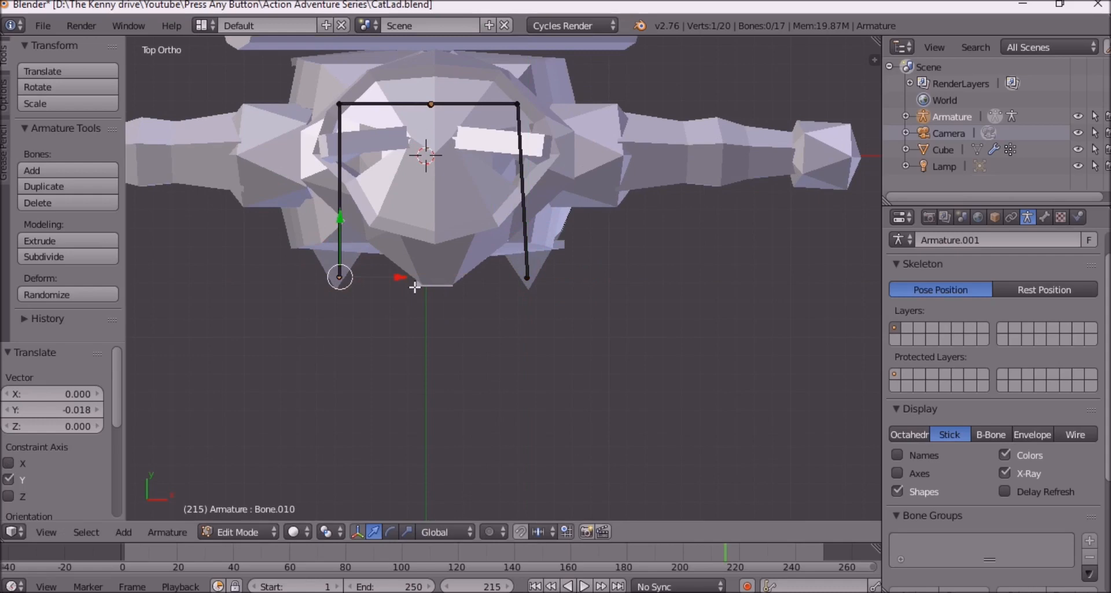
{"action": "left_click_drag", "start_coordinate": [402, 278], "coordinate": [400, 280]}
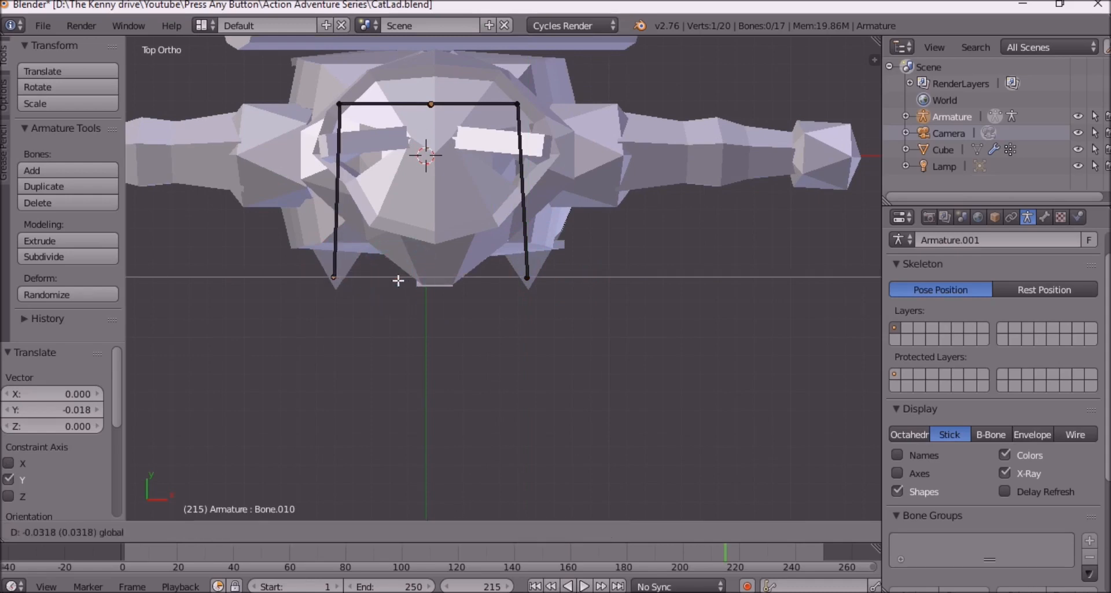
{"action": "left_click", "coordinate": [396, 279]}
Step: Move all leg and foot bones of both legs, without the hip bones, by about -0.283 along Y into the middle of the legs
{"action": "middle_click_drag", "start_coordinate": [380, 119], "coordinate": [406, 279]}
{"action": "right_click", "coordinate": [408, 254]}
{"action": "key", "text": "a"}
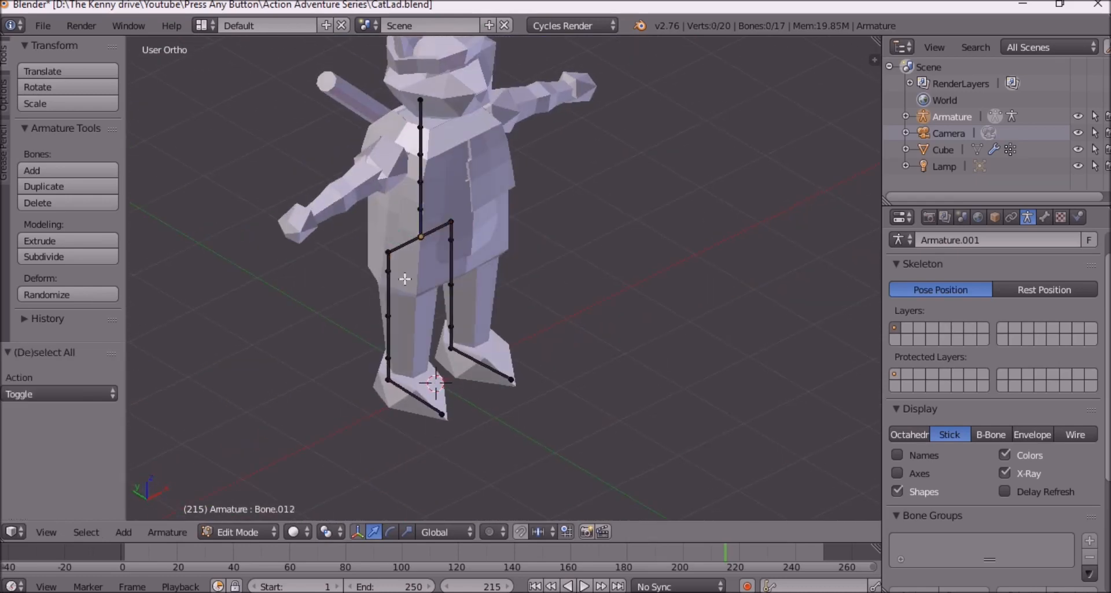
{"action": "right_click", "coordinate": [389, 260]}
{"action": "right_click", "coordinate": [388, 299], "text": "shift"}
{"action": "right_click", "coordinate": [390, 355], "text": "shift"}
{"action": "right_click", "coordinate": [389, 369], "text": "shift"}
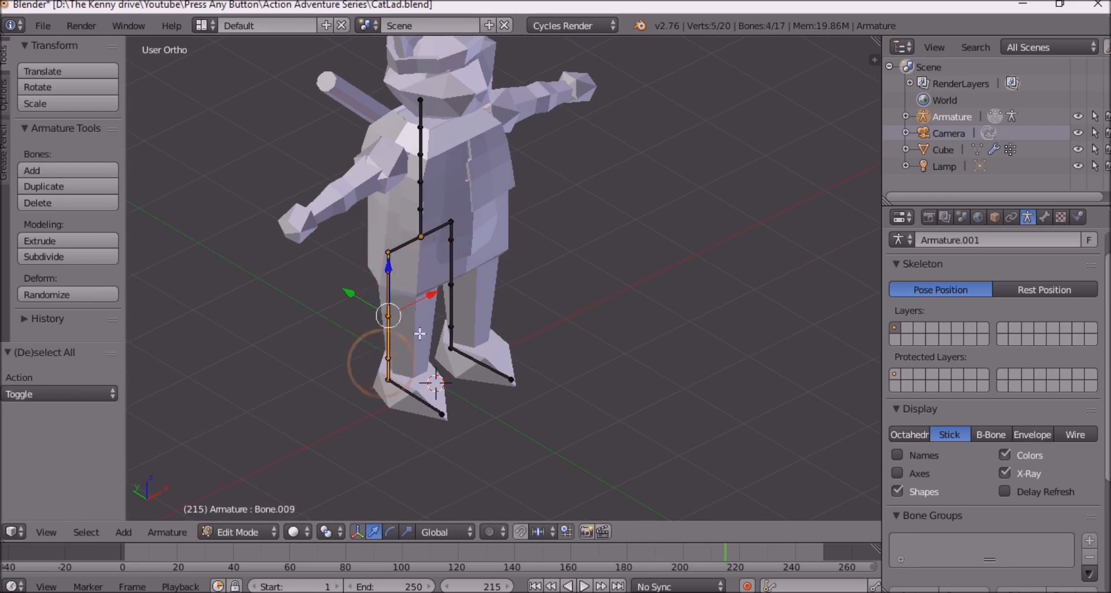
{"action": "right_click", "coordinate": [453, 303], "text": "shift"}
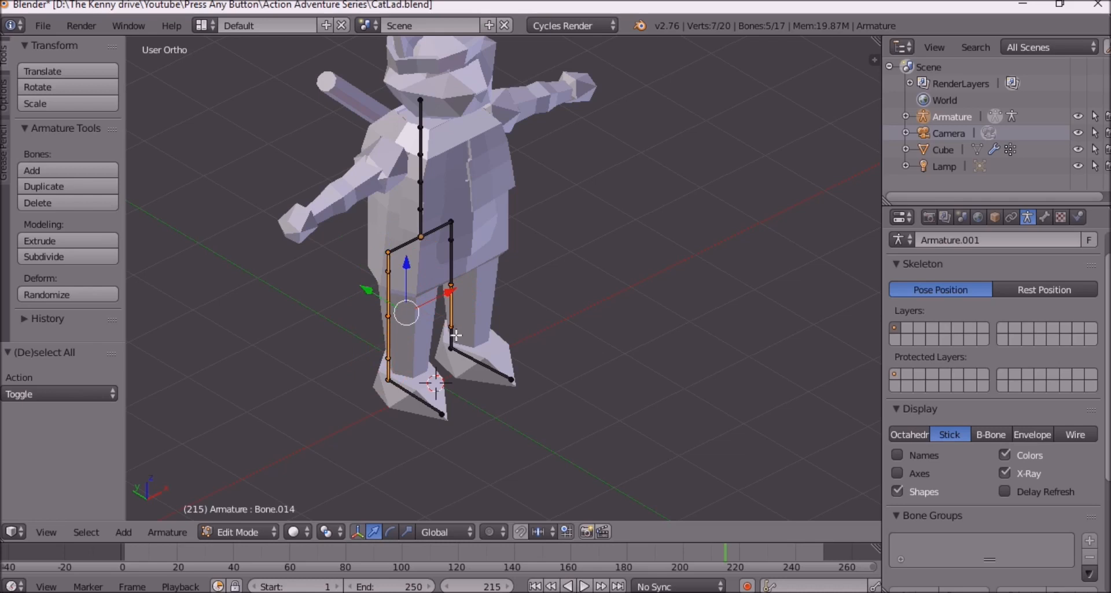
{"action": "right_click", "coordinate": [453, 339], "text": "shift"}
{"action": "right_click", "coordinate": [453, 248], "text": "shift"}
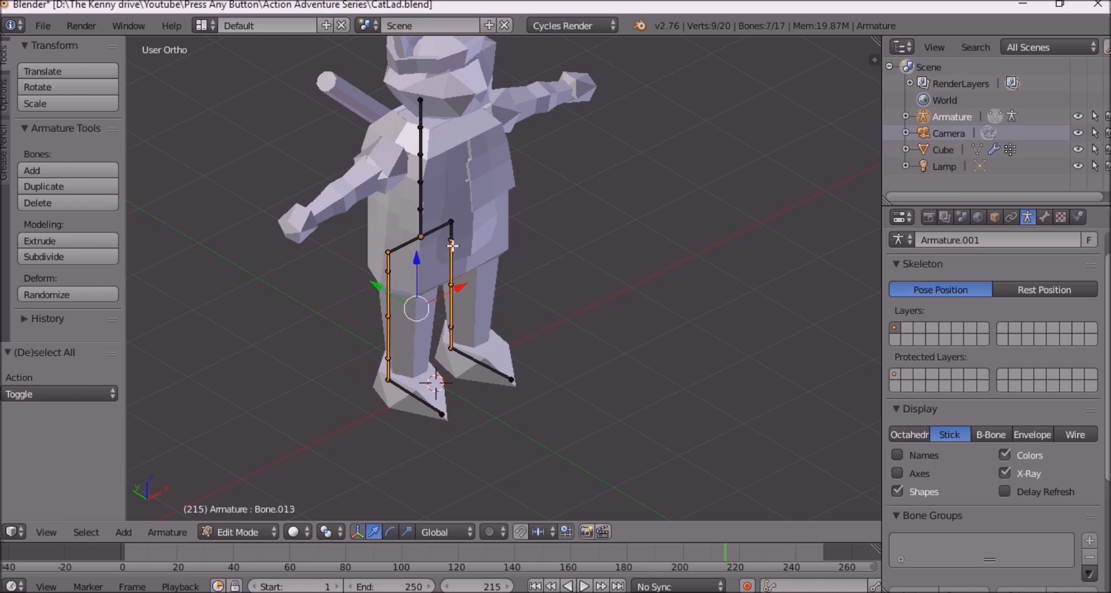
{"action": "right_click", "coordinate": [453, 247], "text": "shift"}
{"action": "right_click", "coordinate": [451, 238], "text": "shift"}
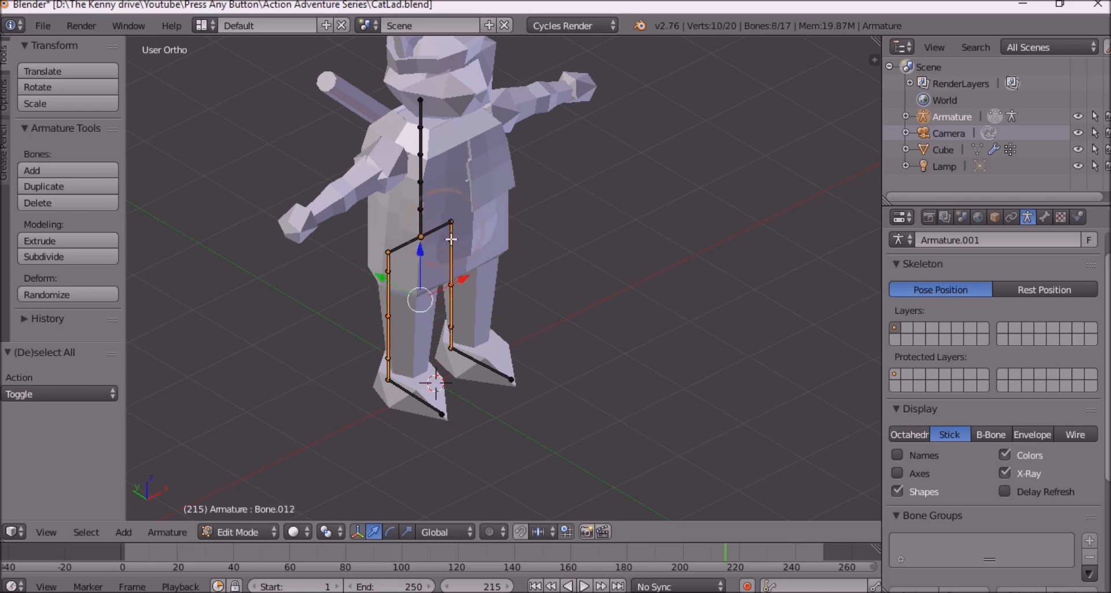
{"action": "right_click", "coordinate": [470, 355], "text": "shift"}
{"action": "right_click", "coordinate": [408, 393], "text": "shift"}
{"action": "middle_click_drag", "start_coordinate": [395, 301], "coordinate": [400, 383]}
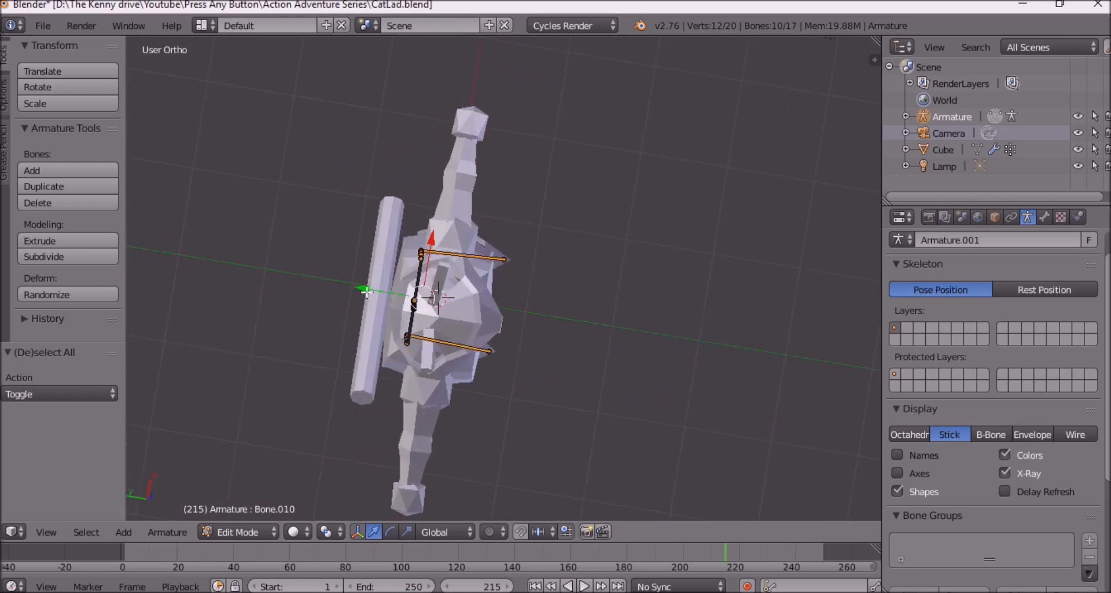
{"action": "key", "text": "g"}
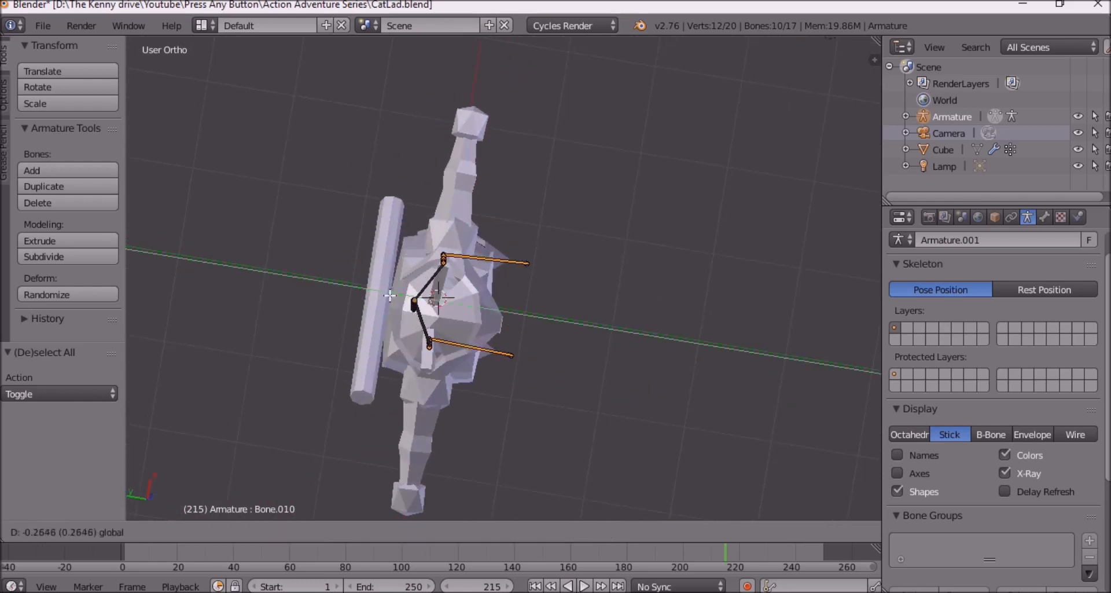
{"action": "left_click", "coordinate": [391, 295]}
{"action": "middle_click_drag", "start_coordinate": [593, 303], "coordinate": [596, 136]}
{"action": "middle_click_drag", "start_coordinate": [432, 303], "coordinate": [474, 253]}
{"action": "key", "text": "KP_3"}
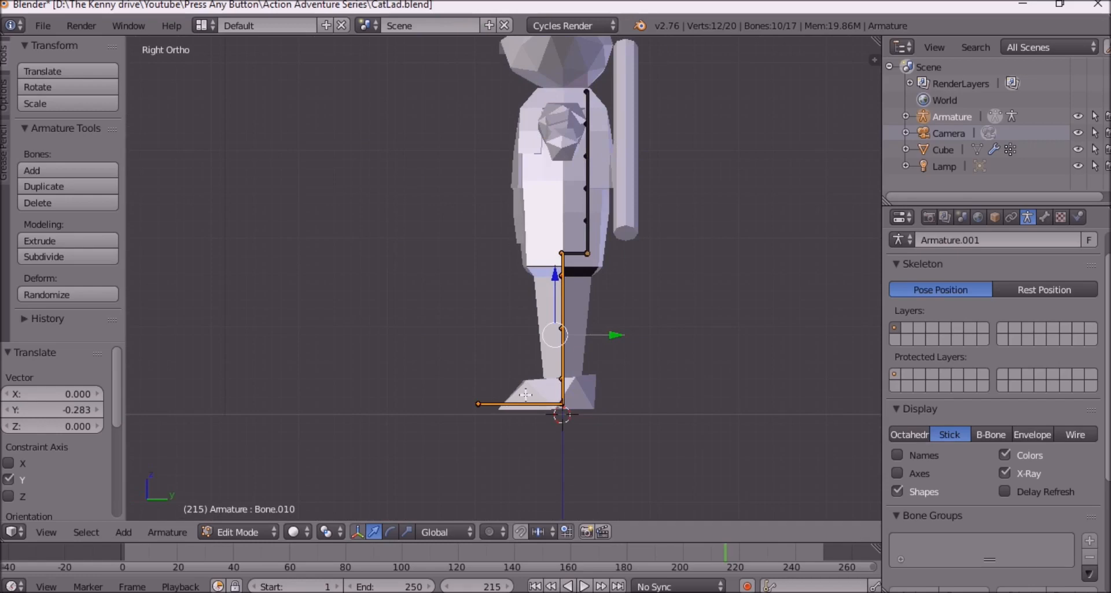
{"action": "middle_click_drag", "start_coordinate": [526, 394], "coordinate": [541, 432]}
{"action": "key", "text": "a"}
Step: Pull the first leg's toe joint back along Y and adjust it along X to sit inside the foot's tip
{"action": "middle_click_drag", "start_coordinate": [422, 375], "coordinate": [516, 437]}
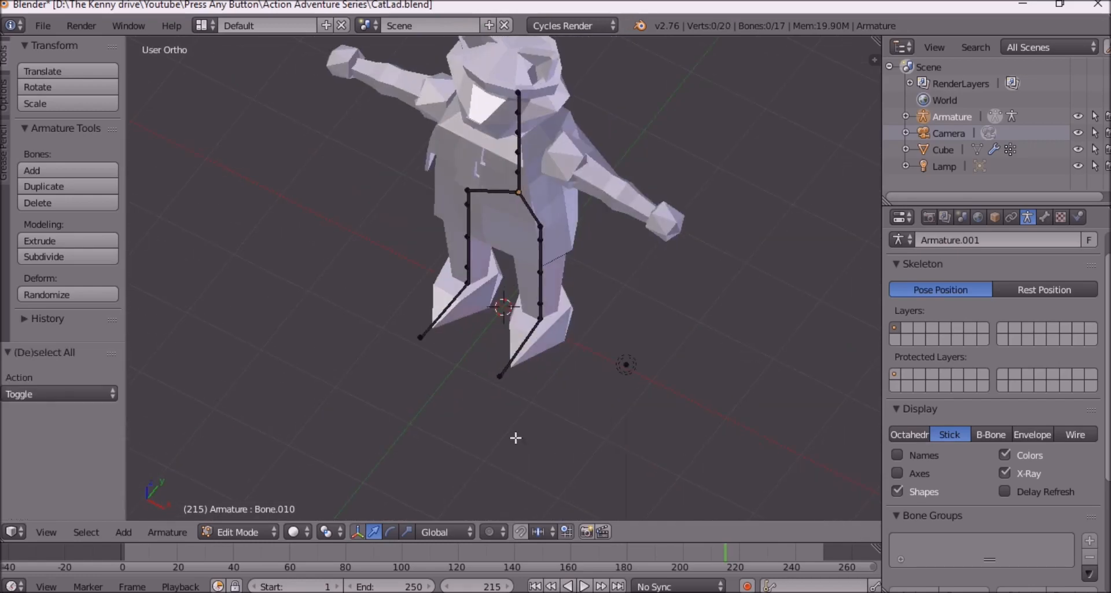
{"action": "key", "text": "KP_7"}
{"action": "scroll", "coordinate": [329, 336], "scroll_direction": "up", "scroll_amount": 8}
{"action": "right_click", "coordinate": [263, 348]}
{"action": "left_click_drag", "start_coordinate": [267, 295], "coordinate": [271, 220]}
{"action": "mouse_move", "coordinate": [308, 280]}
{"action": "left_mouse_down"}
{"action": "mouse_move", "coordinate": [297, 273]}
{"action": "mouse_move", "coordinate": [316, 279]}
{"action": "left_mouse_up"}
Step: Move the second leg's toe joint by about 0.252 along Y and 0.003 along X to fit inside the foot's tip
{"action": "right_click", "coordinate": [543, 352]}
{"action": "left_click_drag", "start_coordinate": [541, 291], "coordinate": [542, 227]}
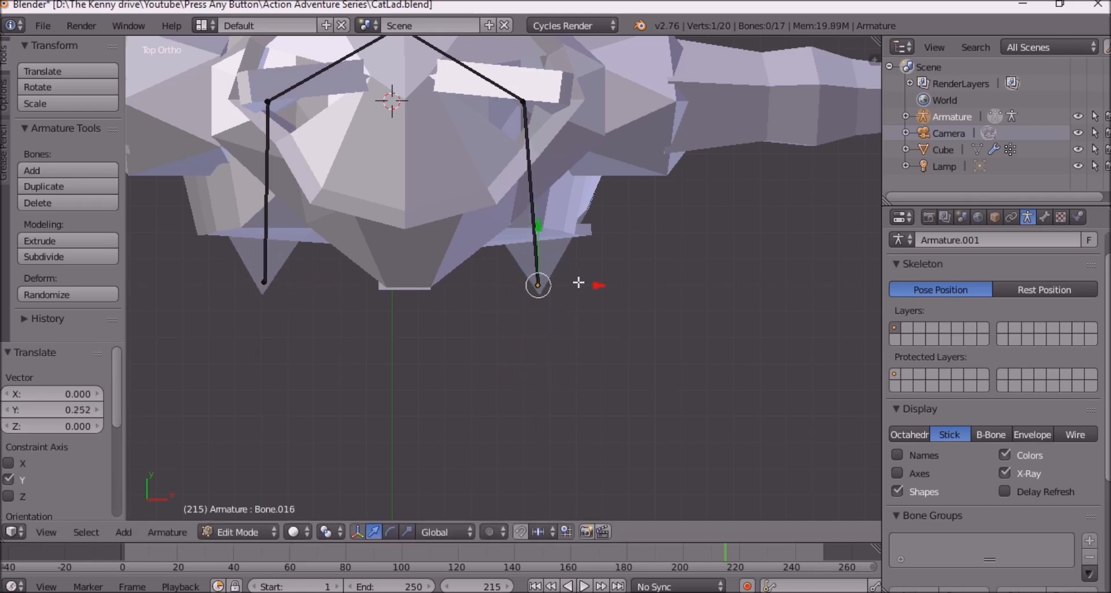
{"action": "left_click_drag", "start_coordinate": [601, 282], "coordinate": [603, 284]}
Step: Extrude a head bone about 1.004 units up along Z from the top joint of the spine
{"action": "middle_click_drag", "start_coordinate": [470, 313], "coordinate": [573, 434]}
{"action": "scroll", "coordinate": [547, 244], "scroll_direction": "down", "scroll_amount": 8}
{"action": "scroll", "coordinate": [468, 207], "scroll_direction": "up", "scroll_amount": 6}
{"action": "middle_click_drag", "start_coordinate": [567, 335], "coordinate": [561, 264]}
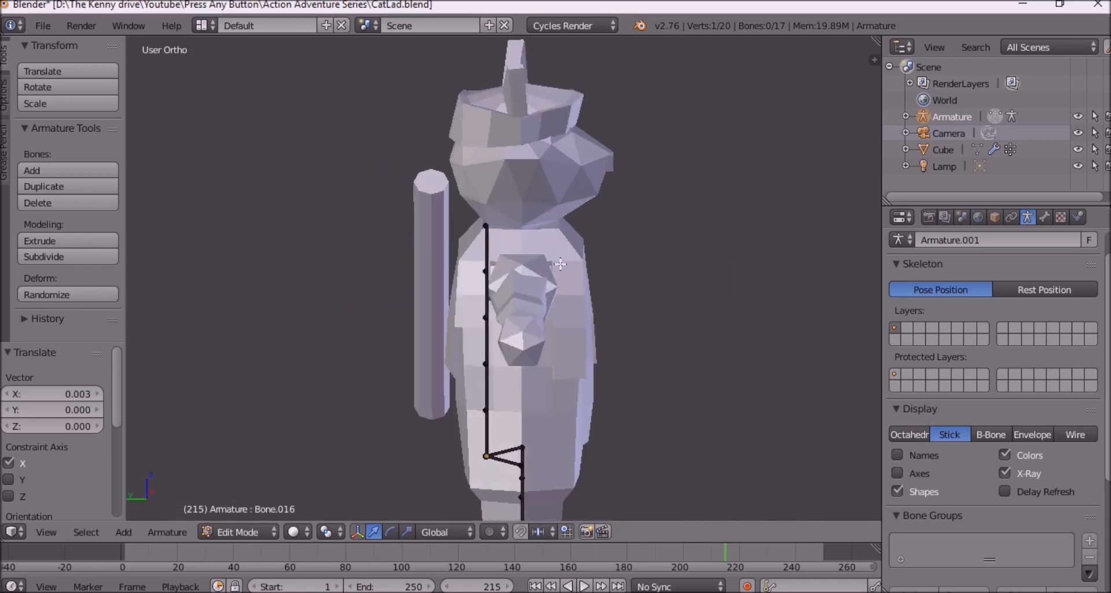
{"action": "mouse_move", "coordinate": [512, 235]}
{"action": "middle_mouse_down"}
{"action": "mouse_move", "coordinate": [550, 240]}
{"action": "mouse_move", "coordinate": [493, 226]}
{"action": "middle_mouse_up"}
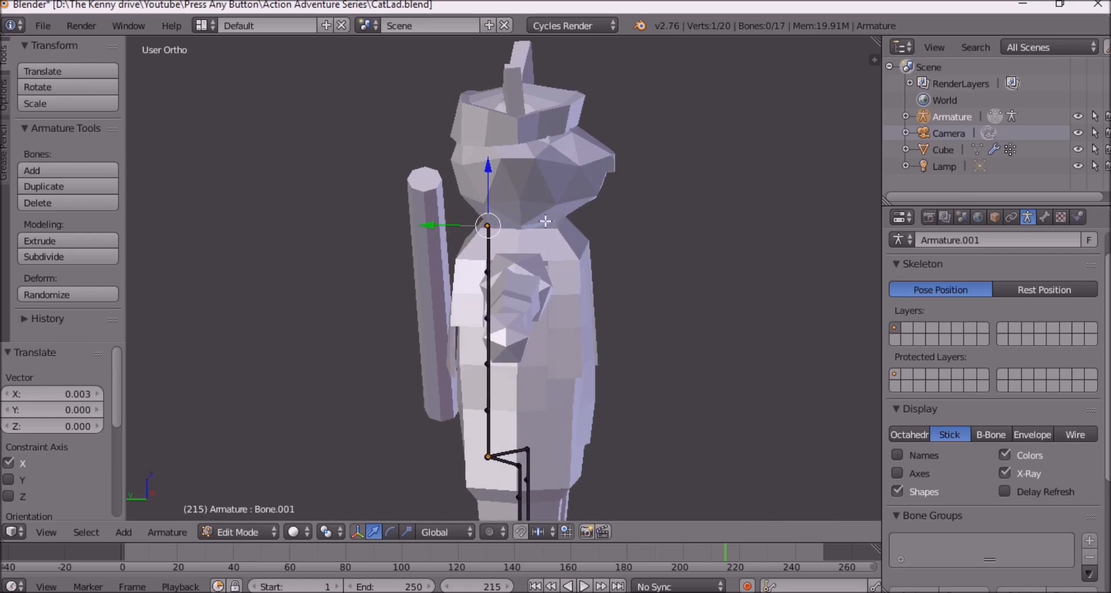
{"action": "middle_click_drag", "start_coordinate": [562, 216], "coordinate": [486, 222]}
{"action": "key", "text": "e"}
{"action": "key", "text": "z"}
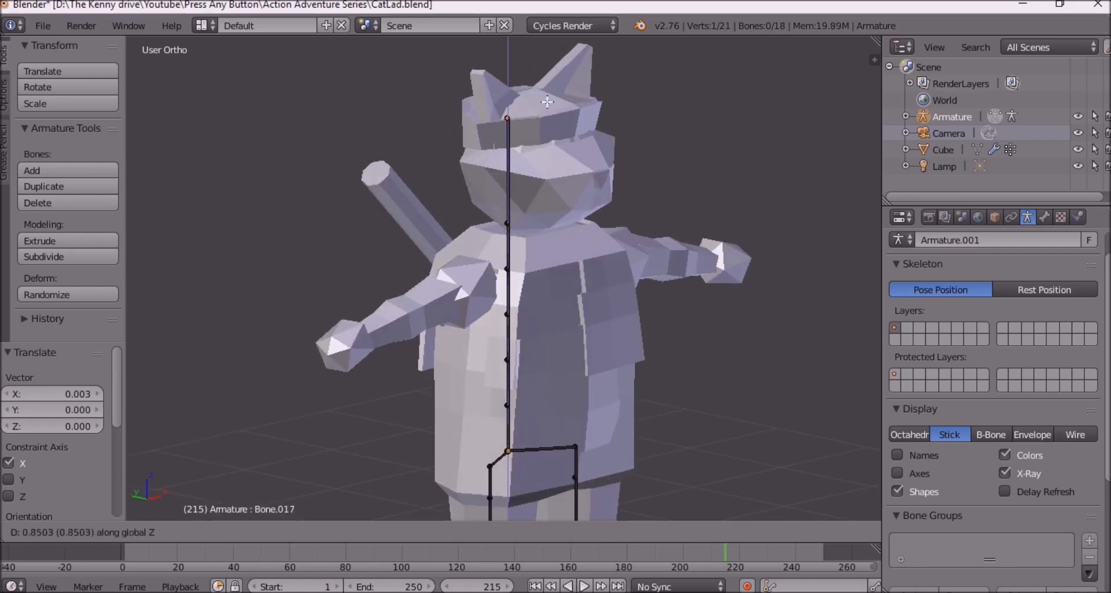
{"action": "left_click", "coordinate": [554, 87]}
{"action": "key", "text": "KP_1"}
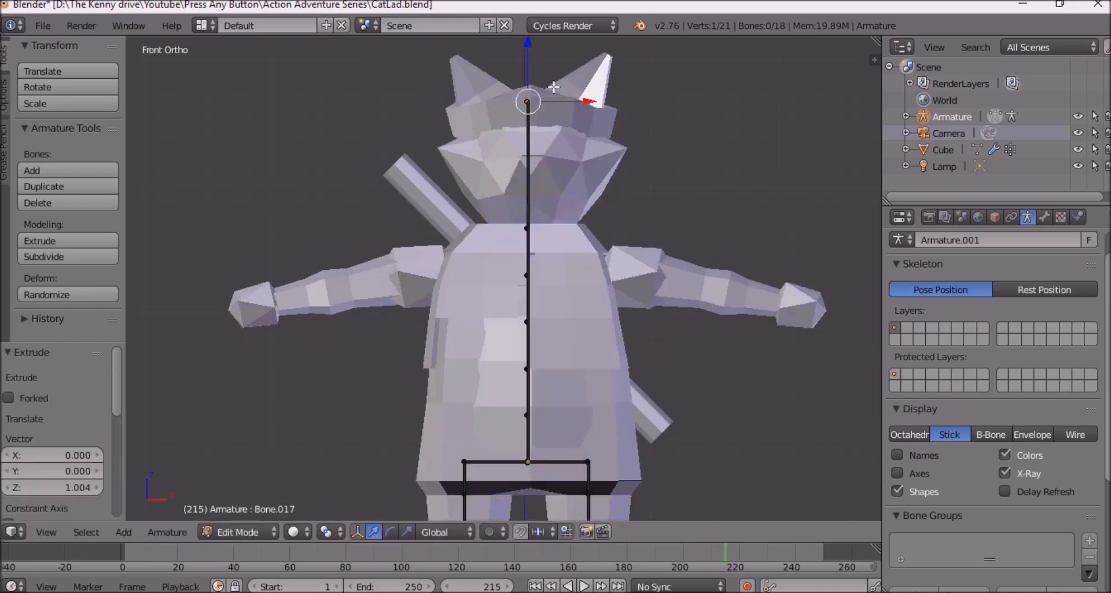
Step: Adjust the height of the head bone's top joint, ending with a move of about -0.058 along Z
{"action": "left_click_drag", "start_coordinate": [527, 45], "coordinate": [527, 40]}
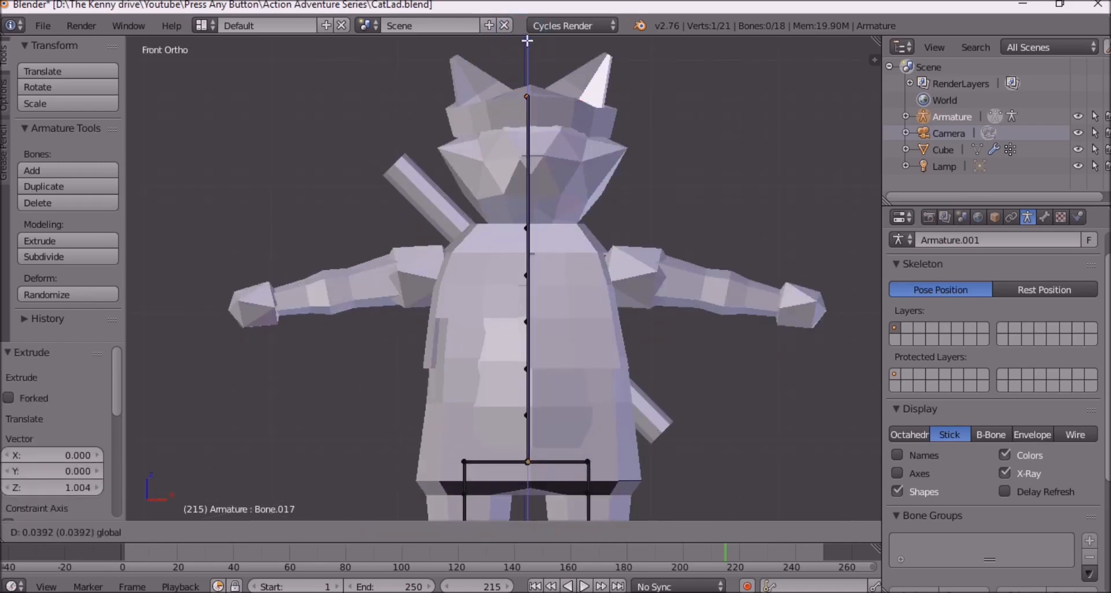
{"action": "left_click_drag", "start_coordinate": [528, 517], "coordinate": [529, 515]}
{"action": "middle_click_drag", "start_coordinate": [392, 459], "coordinate": [505, 114]}
{"action": "left_click_drag", "start_coordinate": [496, 97], "coordinate": [493, 101]}
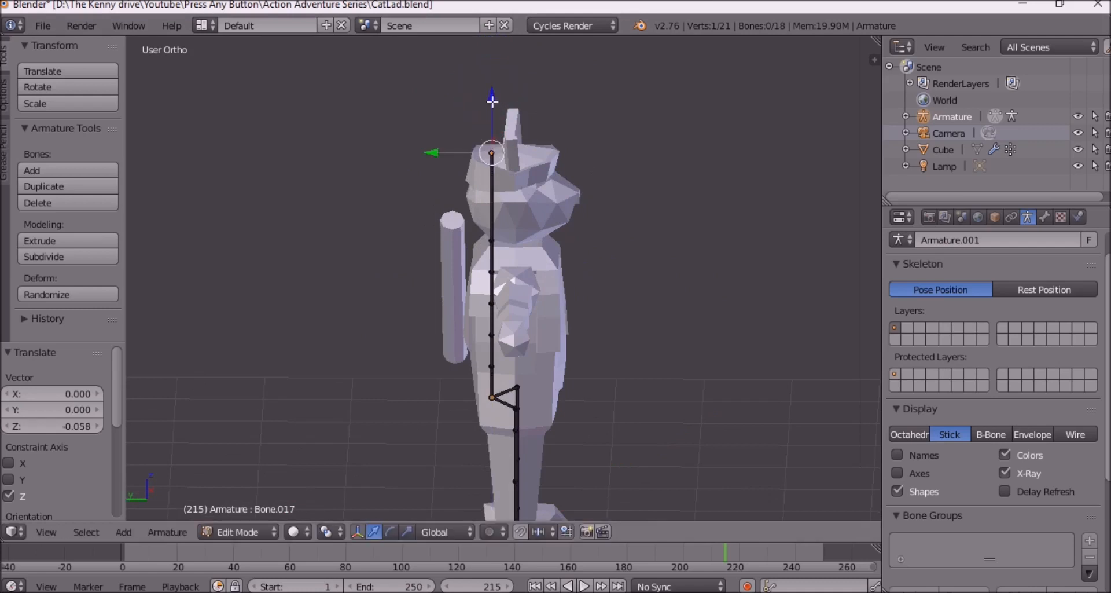
Step: Extrude a bone by about -0.354 along X from the top of the head bone towards the base of the ear
{"action": "key", "text": "KP_3"}
{"action": "key", "text": "KP_1"}
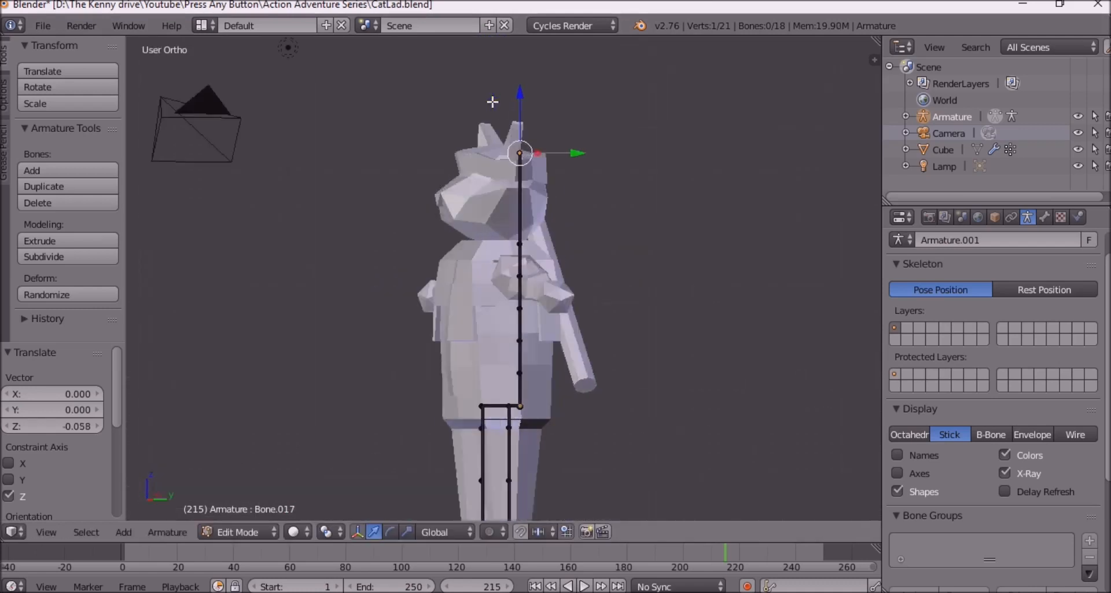
{"action": "scroll", "coordinate": [587, 100], "scroll_direction": "up", "scroll_amount": 3}
{"action": "middle_click_drag", "start_coordinate": [517, 81], "coordinate": [410, 338], "text": "shift"}
{"action": "scroll", "coordinate": [394, 390], "scroll_direction": "up", "scroll_amount": 1}
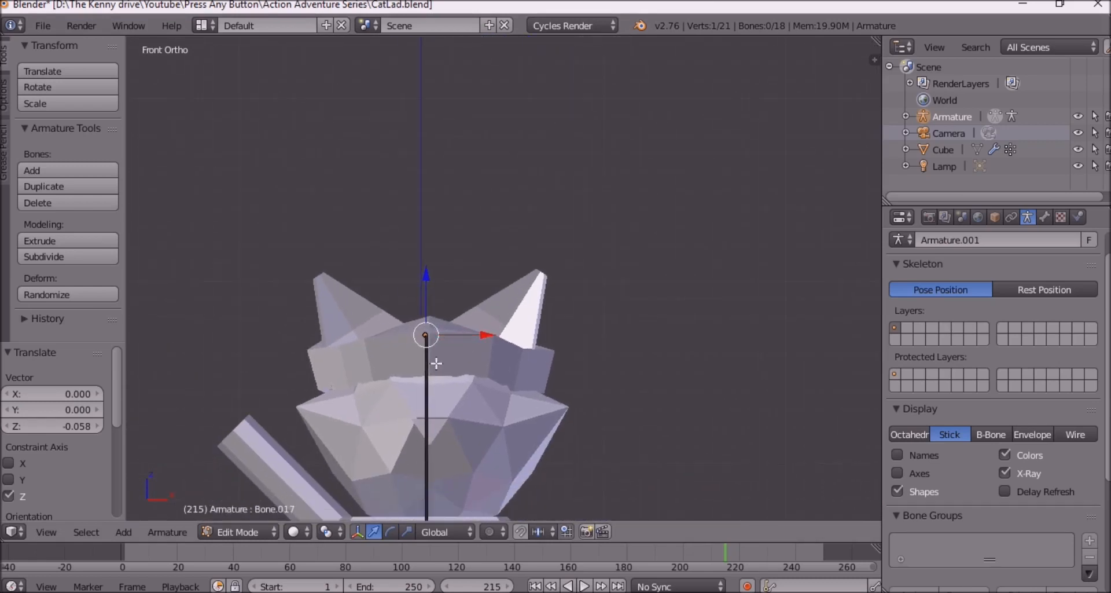
{"action": "key", "text": "e"}
{"action": "key", "text": "z"}
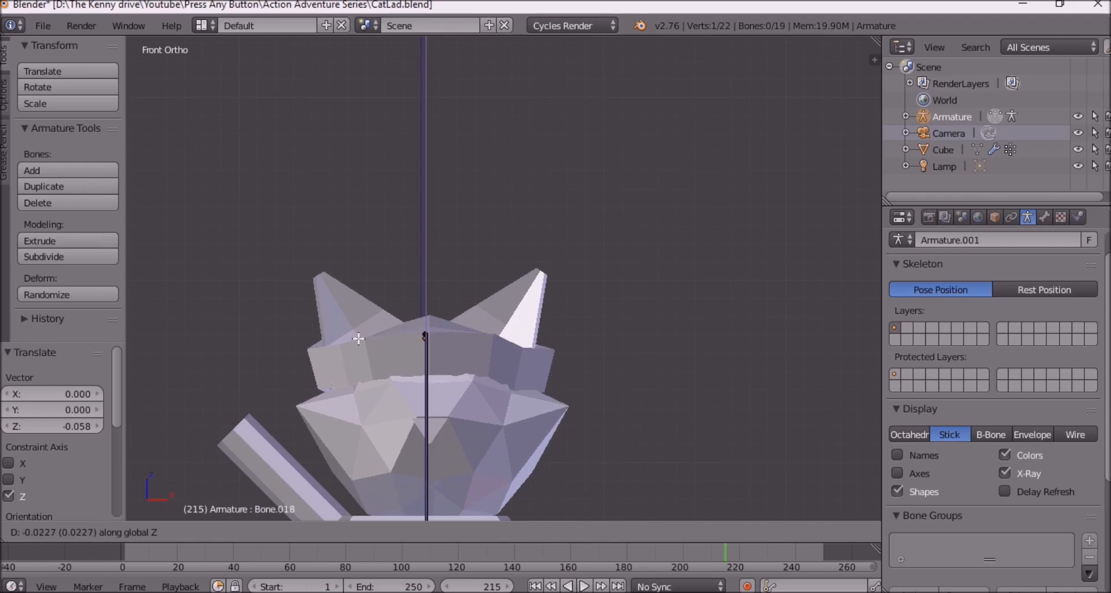
{"action": "key", "text": "x"}
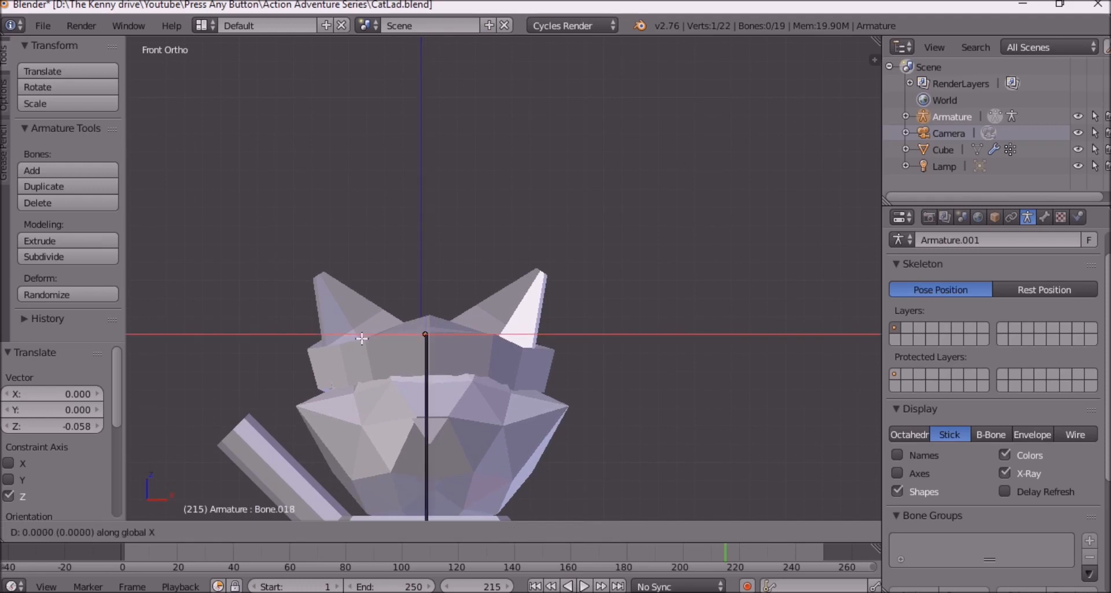
{"action": "left_click", "coordinate": [347, 336]}
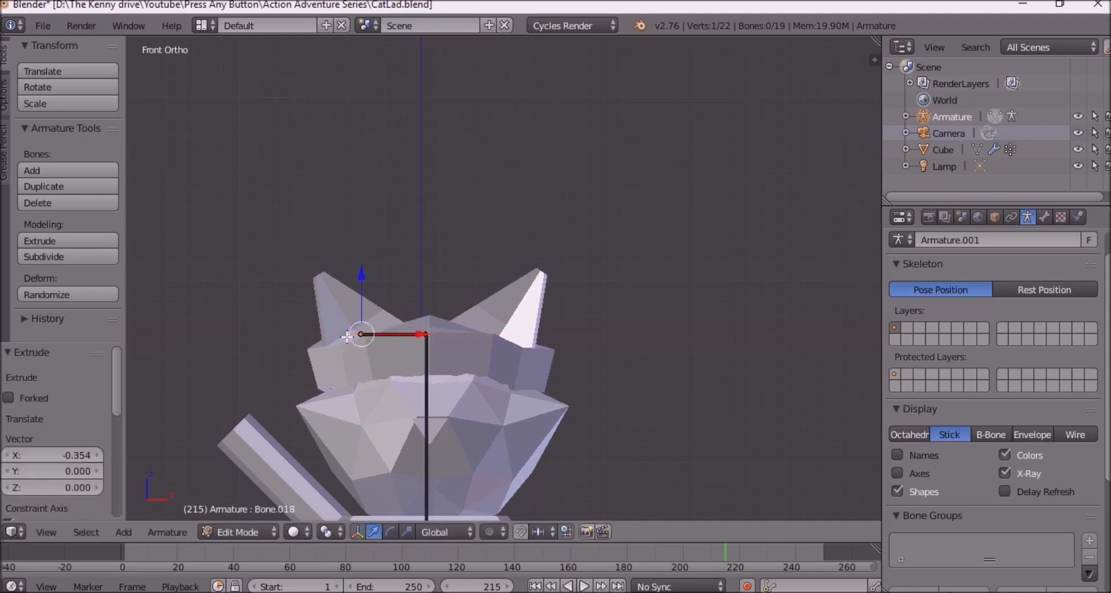
Step: Extrude two bones up through the ear, the second by about -0.104 along X and 0.159 along Z to its tip
{"action": "key", "text": "e"}
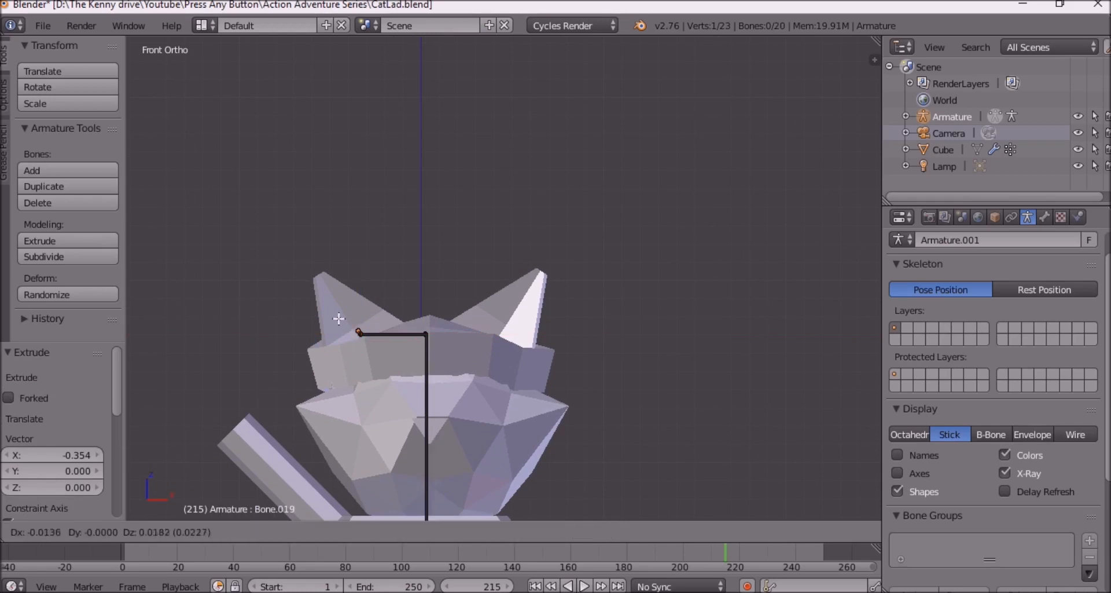
{"action": "left_click", "coordinate": [331, 311]}
{"action": "key", "text": "e"}
{"action": "left_click", "coordinate": [314, 281]}
Step: Extrude a bone about 0.368 along X from the head bone's top towards the other ear, and shift its end by 0.027
{"action": "right_click", "coordinate": [431, 330]}
{"action": "key", "text": "e"}
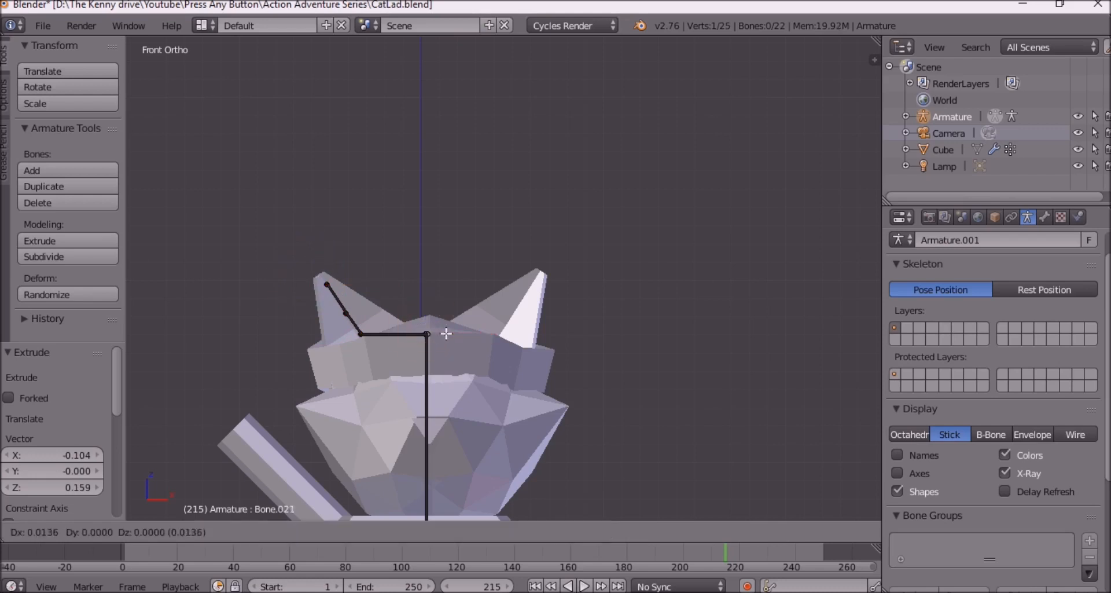
{"action": "key", "text": "x"}
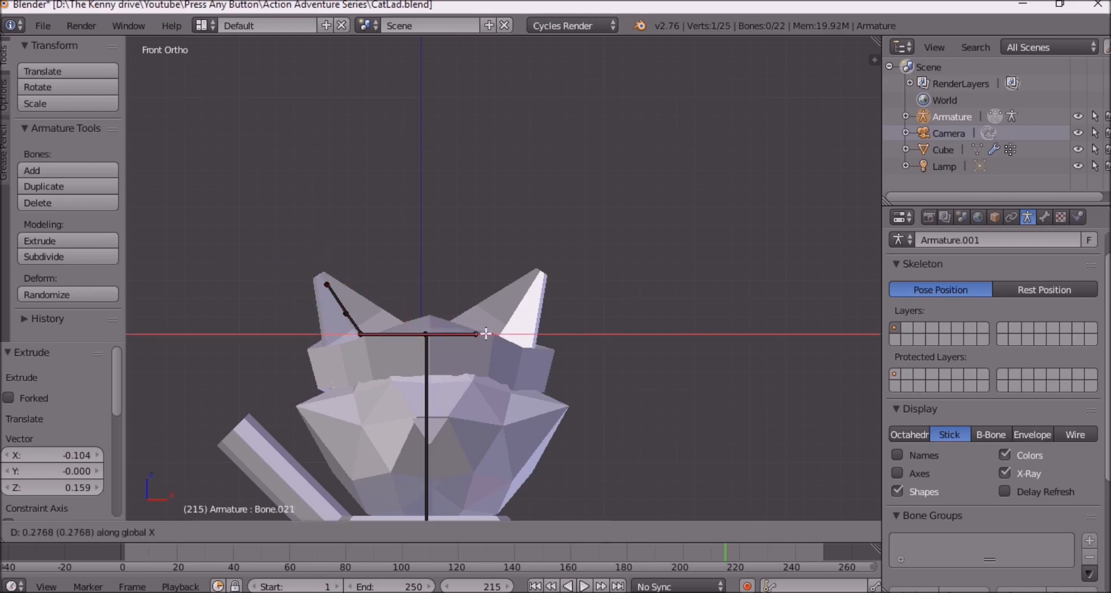
{"action": "left_click", "coordinate": [501, 333]}
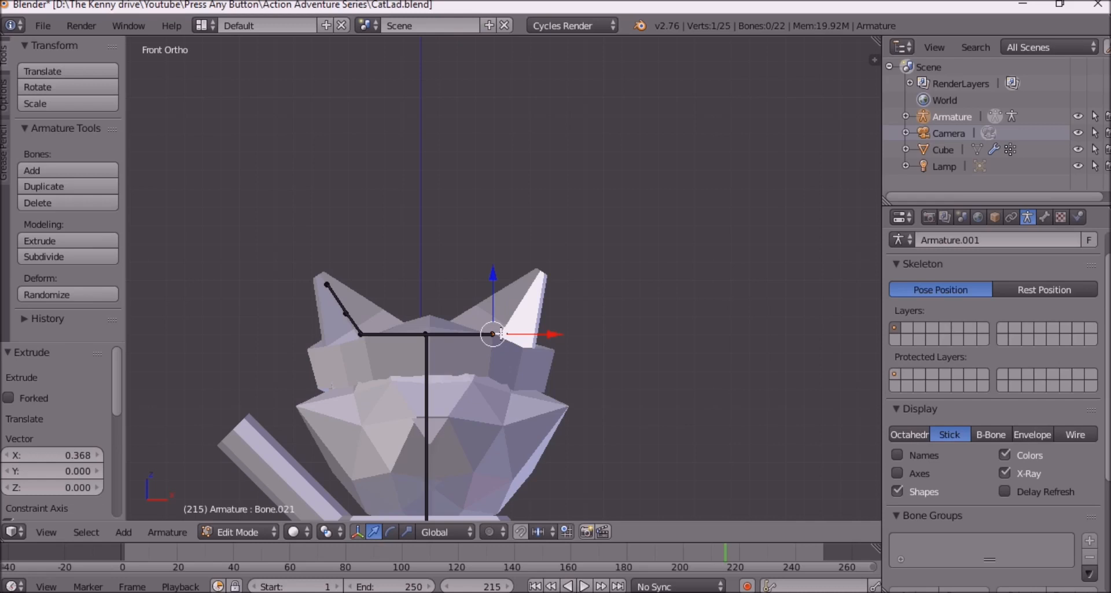
{"action": "key", "text": "e"}
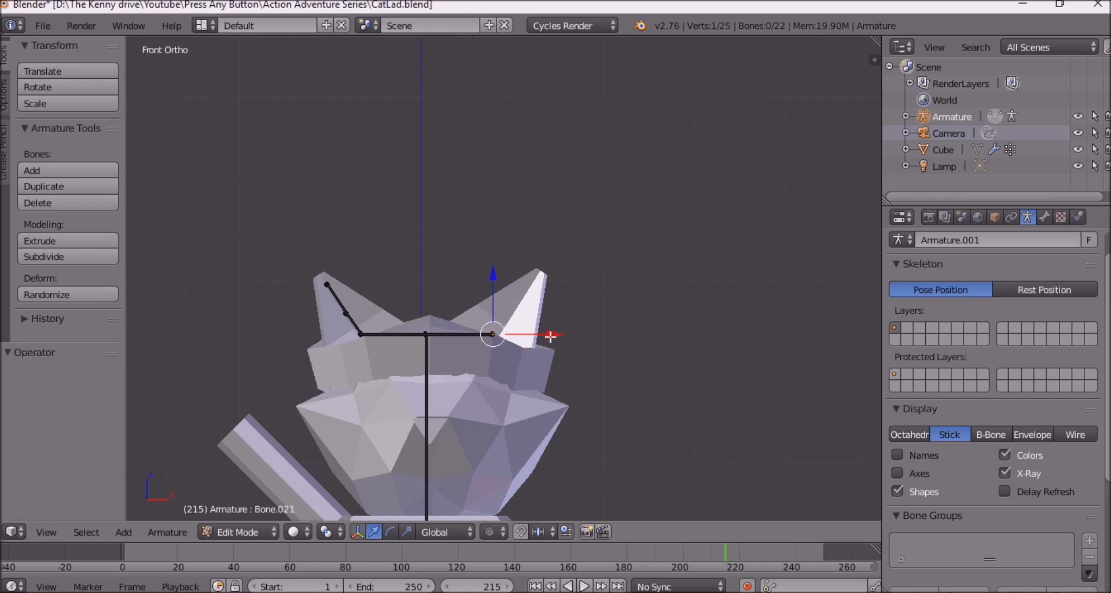
{"action": "left_click_drag", "start_coordinate": [551, 335], "coordinate": [555, 334]}
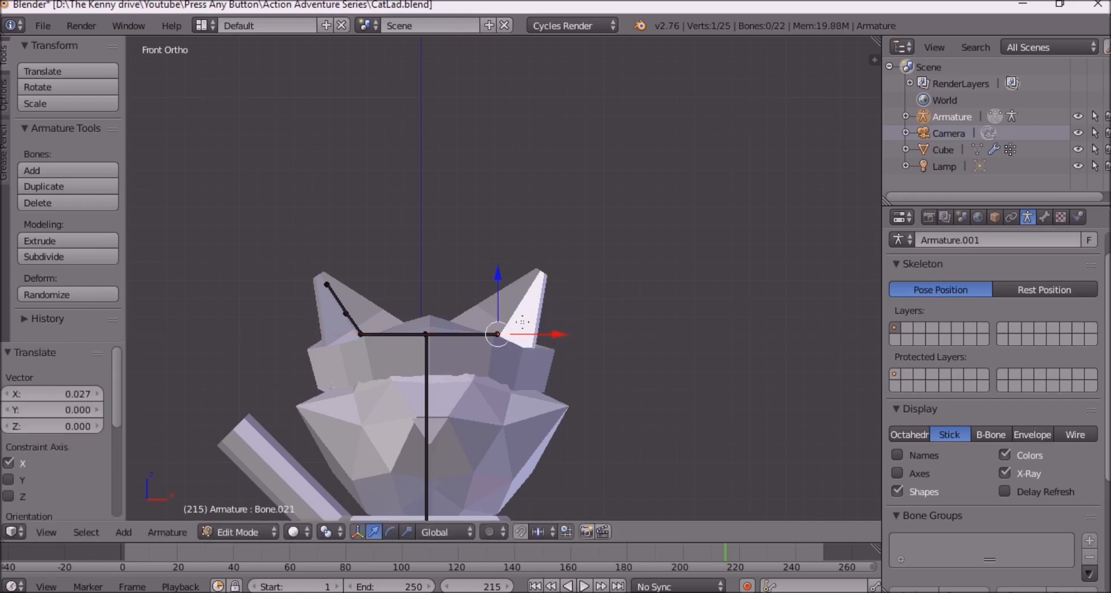
Step: Extrude two bones up through this ear, about 0.100 X and 0.136 Z, and about 0.095 X and 0.150 Z
{"action": "key", "text": "e"}
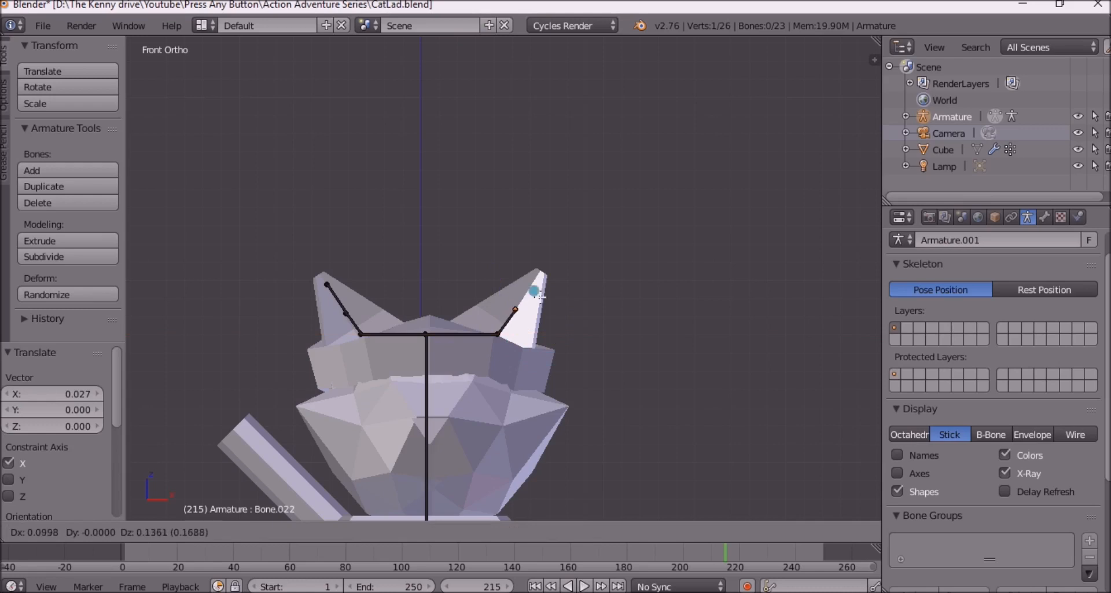
{"action": "left_click", "coordinate": [538, 295]}
{"action": "key", "text": "e"}
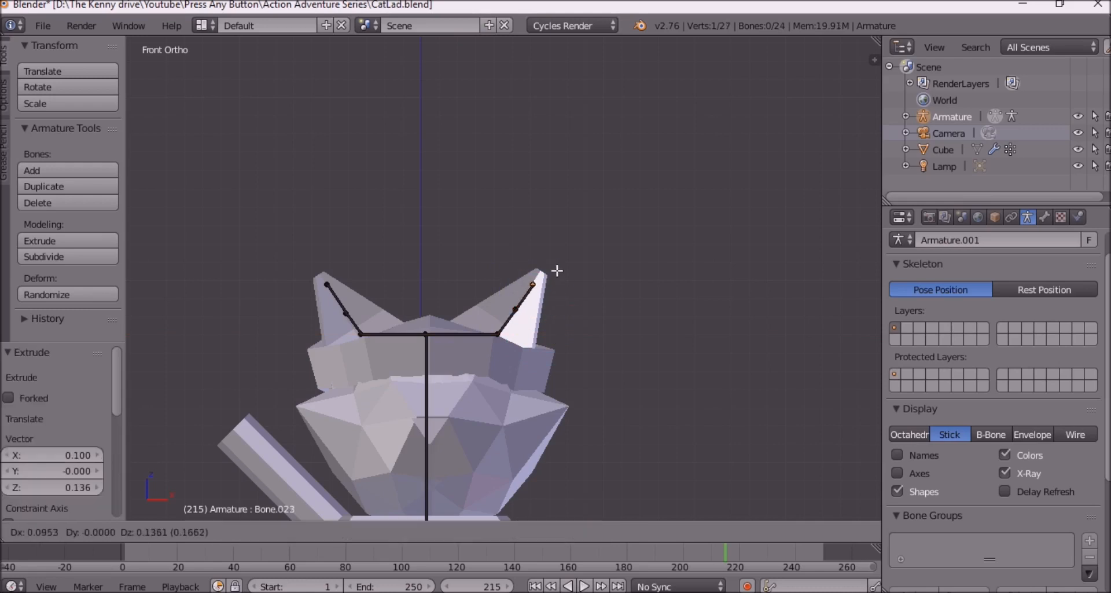
{"action": "left_click", "coordinate": [554, 267]}
Step: Try to move the six ear bones together with the head bone's top joint by about -0.198 and then -0.022 along Y
{"action": "middle_click_drag", "start_coordinate": [553, 268], "coordinate": [276, 355]}
{"action": "middle_click_drag", "start_coordinate": [402, 330], "coordinate": [509, 323]}
{"action": "right_click", "coordinate": [523, 318]}
{"action": "right_click", "coordinate": [515, 323], "text": "shift"}
{"action": "right_click", "coordinate": [611, 270], "text": "shift"}
{"action": "right_click", "coordinate": [636, 248], "text": "shift"}
{"action": "right_click", "coordinate": [639, 231], "text": "shift"}
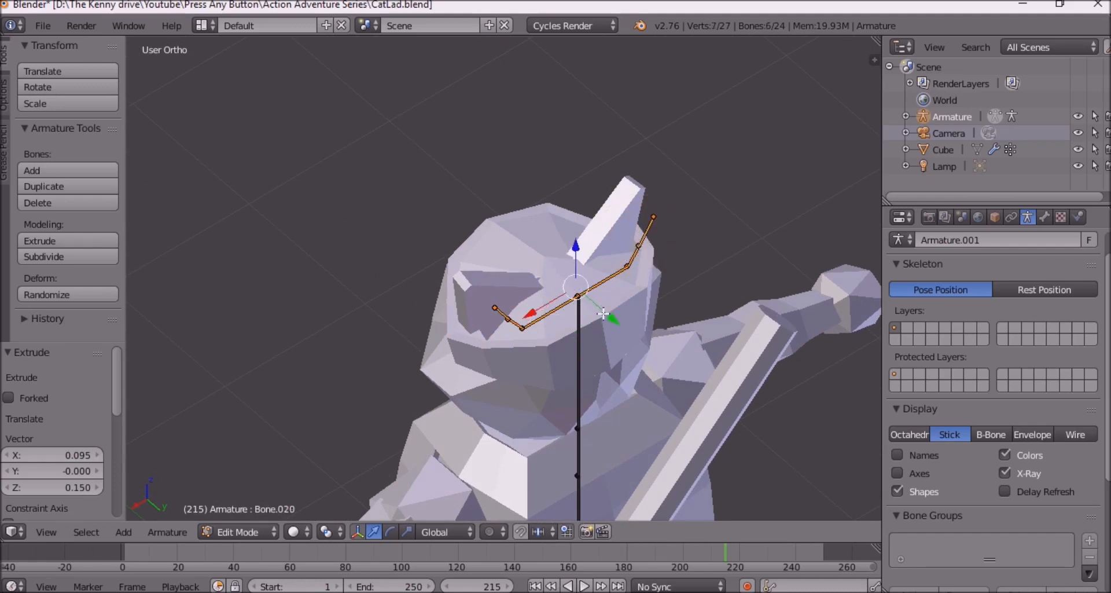
{"action": "key", "text": "g"}
{"action": "key", "text": "y"}
{"action": "left_click", "coordinate": [586, 301]}
{"action": "middle_click_drag", "start_coordinate": [585, 300], "coordinate": [565, 290]}
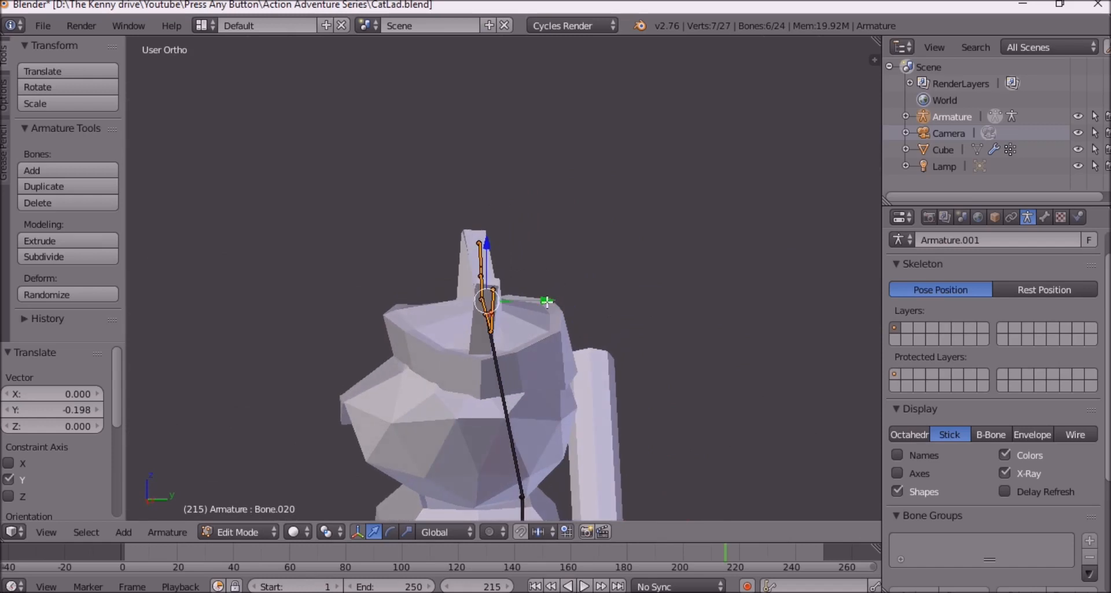
{"action": "left_click_drag", "start_coordinate": [547, 302], "coordinate": [544, 301]}
Step: Move only the upright bones of both ears along Y, first by about -0.423 and then back by about 0.165
{"action": "middle_click_drag", "start_coordinate": [536, 414], "coordinate": [528, 399]}
{"action": "scroll", "coordinate": [529, 400], "scroll_direction": "down", "scroll_amount": 1}
{"action": "scroll", "coordinate": [524, 402], "scroll_direction": "up", "scroll_amount": 1}
{"action": "scroll", "coordinate": [523, 403], "scroll_direction": "down", "scroll_amount": 1}
{"action": "scroll", "coordinate": [514, 429], "scroll_direction": "down", "scroll_amount": 2}
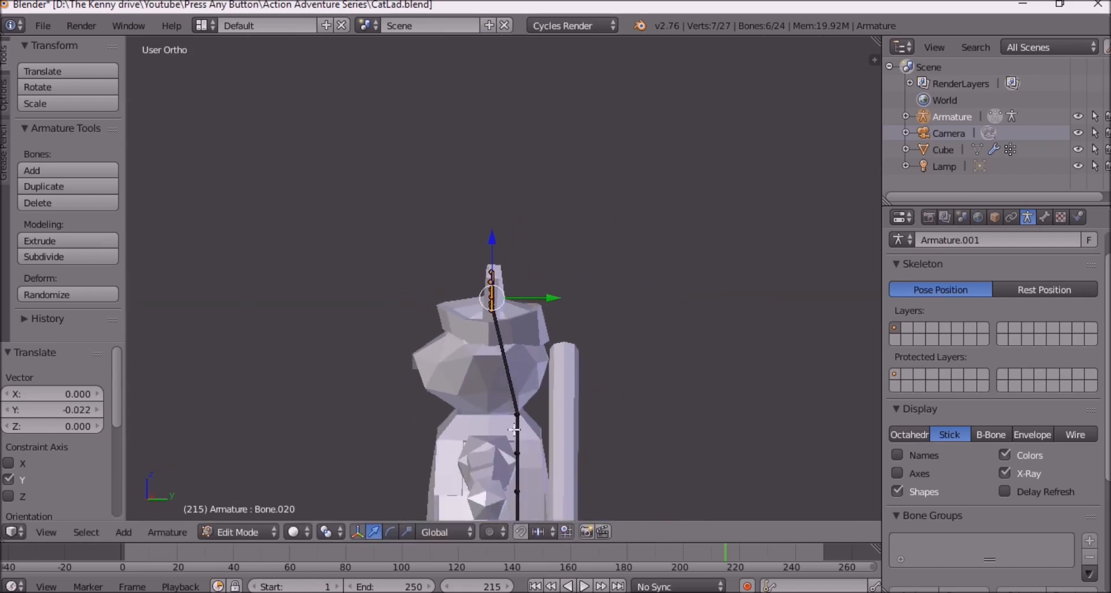
{"action": "middle_click_drag", "start_coordinate": [514, 416], "coordinate": [473, 446]}
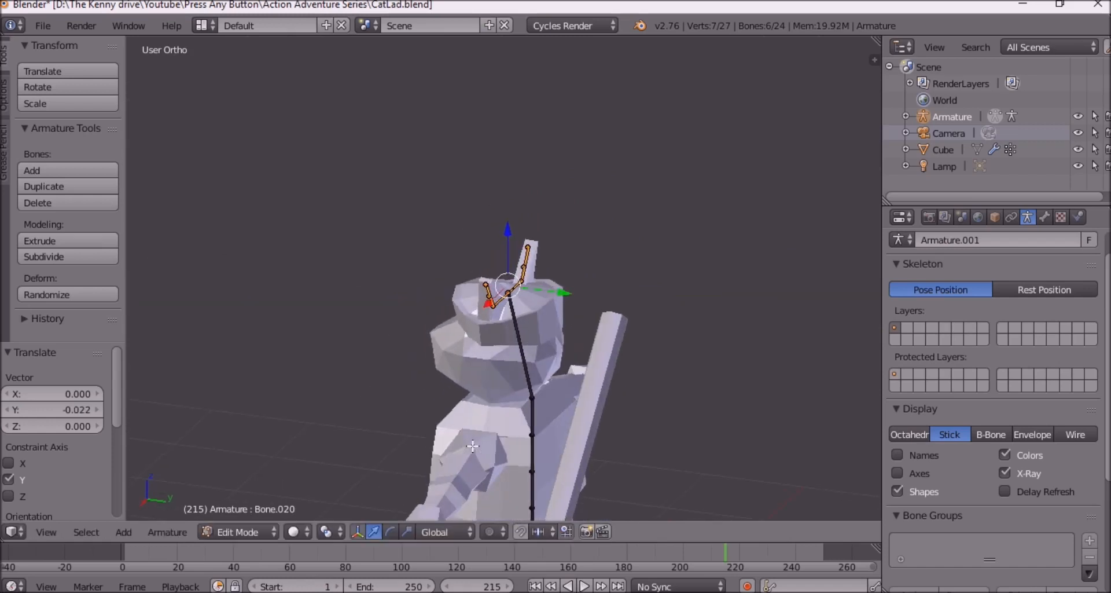
{"action": "middle_click_drag", "start_coordinate": [515, 378], "coordinate": [615, 339]}
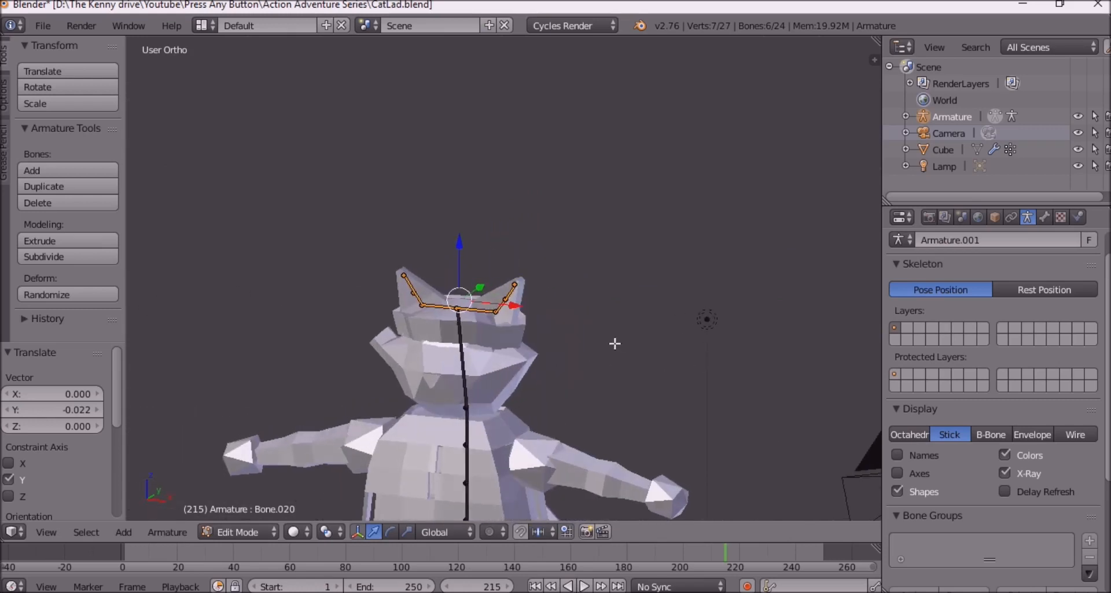
{"action": "right_click", "coordinate": [418, 277], "text": "shift"}
{"action": "right_click", "coordinate": [450, 301], "text": "shift"}
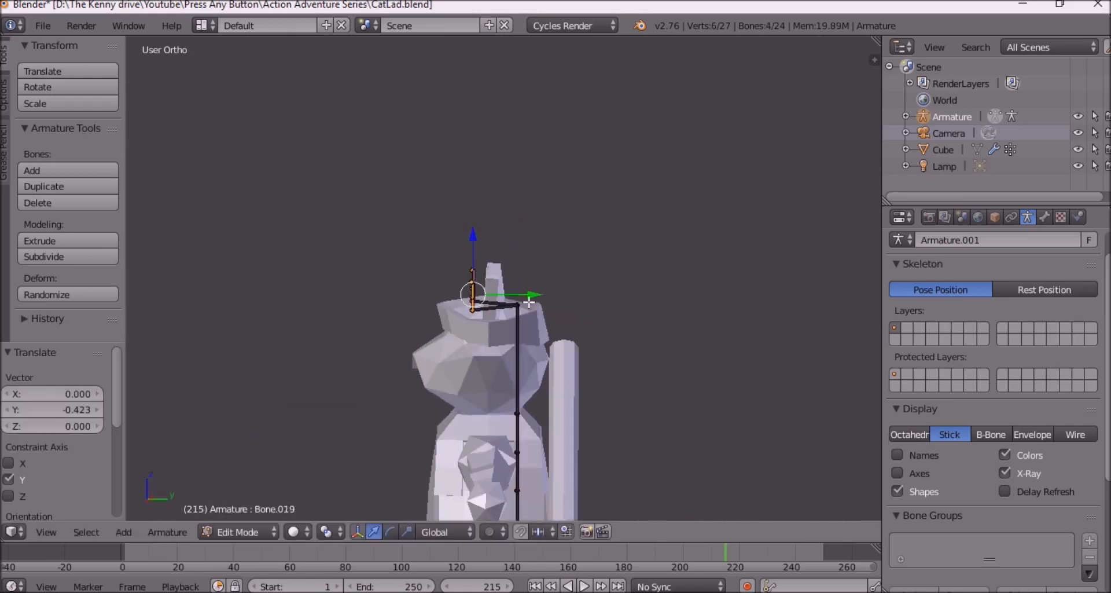
{"action": "key", "text": "g"}
{"action": "key", "text": "y"}
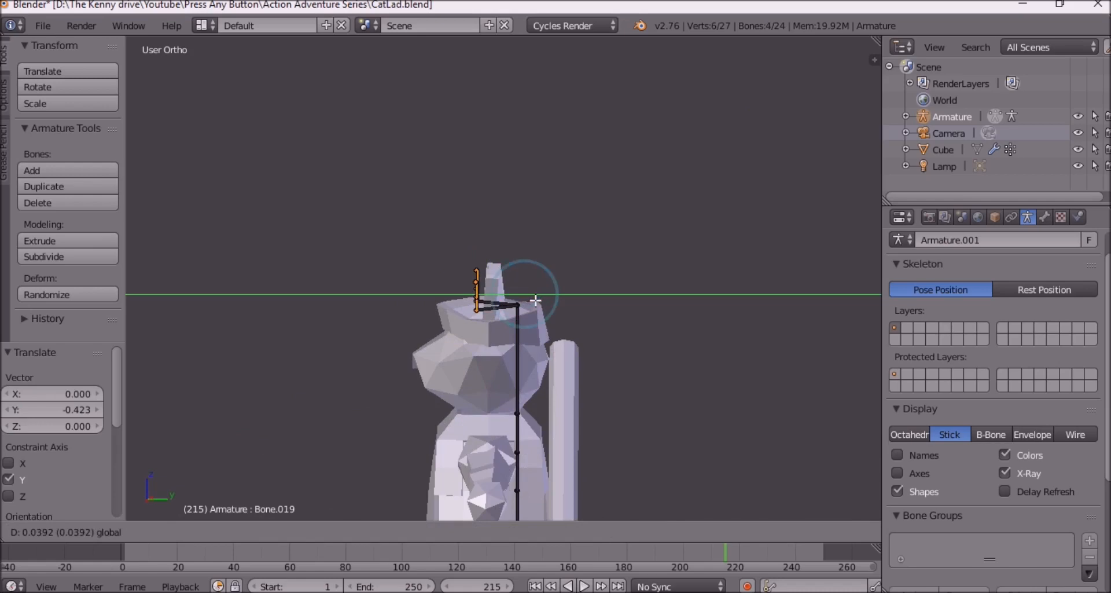
{"action": "left_click", "coordinate": [547, 301]}
Step: Deselect everything and inspect how the ear, head and spine bones sit inside the cat from several angles
{"action": "middle_click_drag", "start_coordinate": [547, 304], "coordinate": [508, 371]}
{"action": "middle_click_drag", "start_coordinate": [510, 334], "coordinate": [377, 386]}
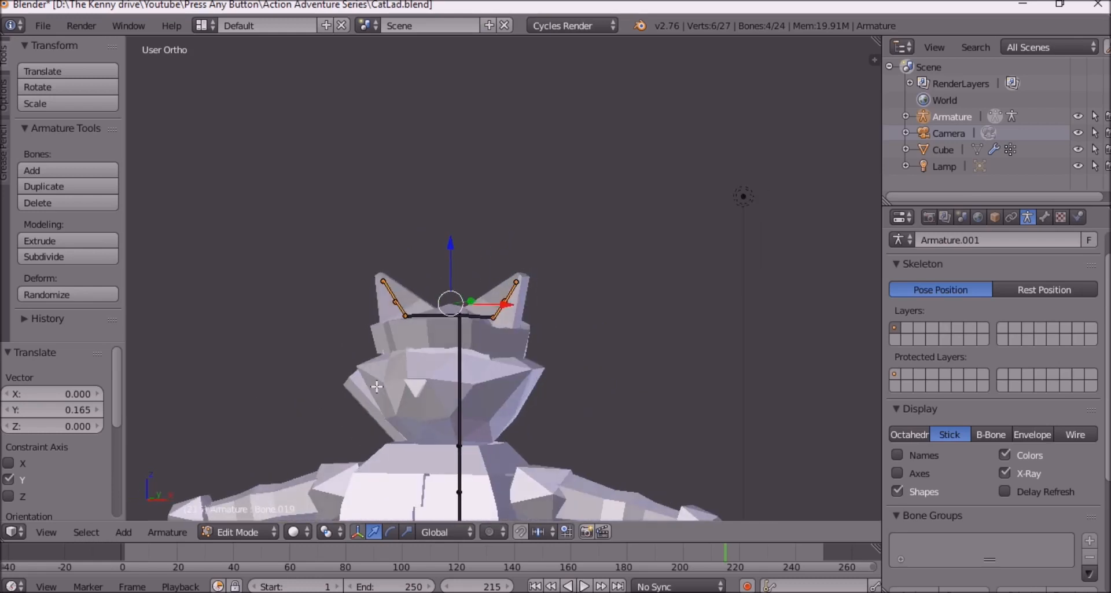
{"action": "middle_click_drag", "start_coordinate": [418, 327], "coordinate": [462, 297]}
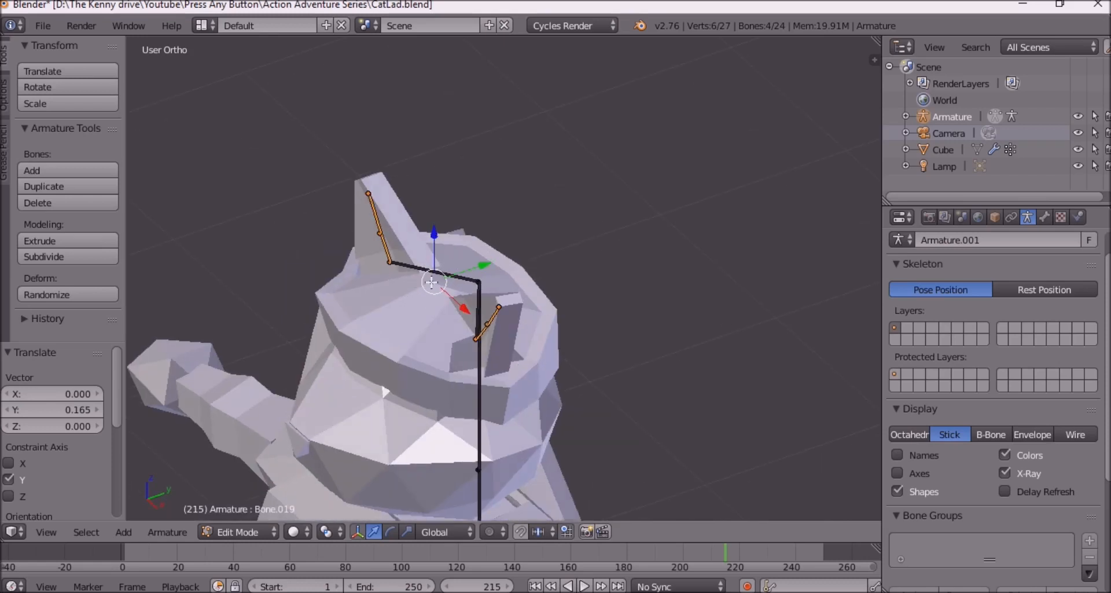
{"action": "mouse_move", "coordinate": [464, 326]}
{"action": "middle_mouse_down"}
{"action": "mouse_move", "coordinate": [566, 322]}
{"action": "mouse_move", "coordinate": [463, 333]}
{"action": "middle_mouse_up"}
{"action": "scroll", "coordinate": [463, 333], "scroll_direction": "down", "scroll_amount": 7}
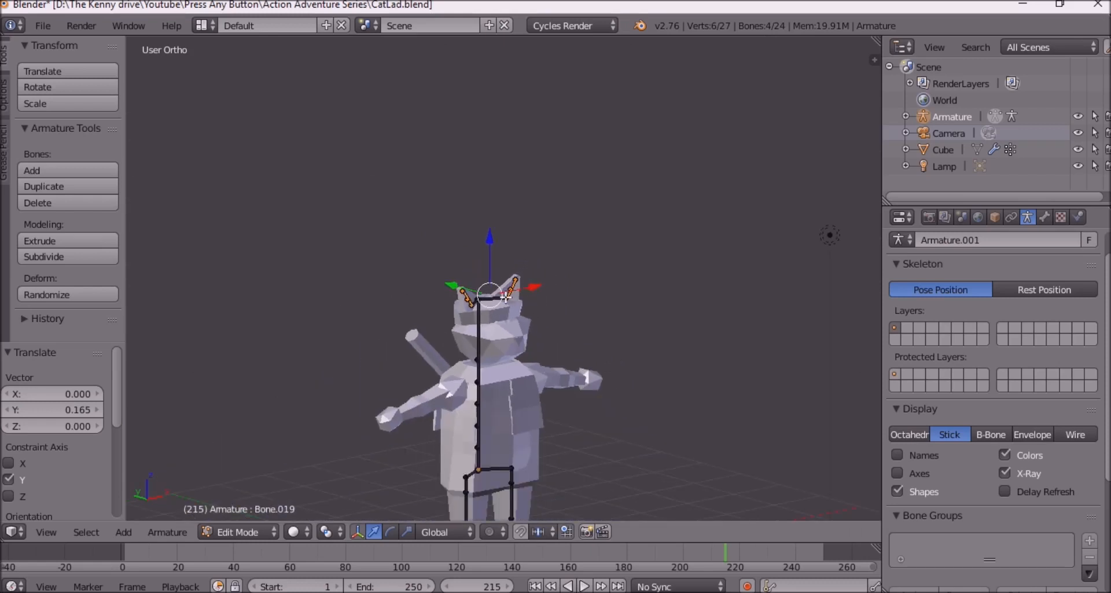
{"action": "scroll", "coordinate": [457, 348], "scroll_direction": "up", "scroll_amount": 4}
{"action": "scroll", "coordinate": [440, 376], "scroll_direction": "down", "scroll_amount": 1}
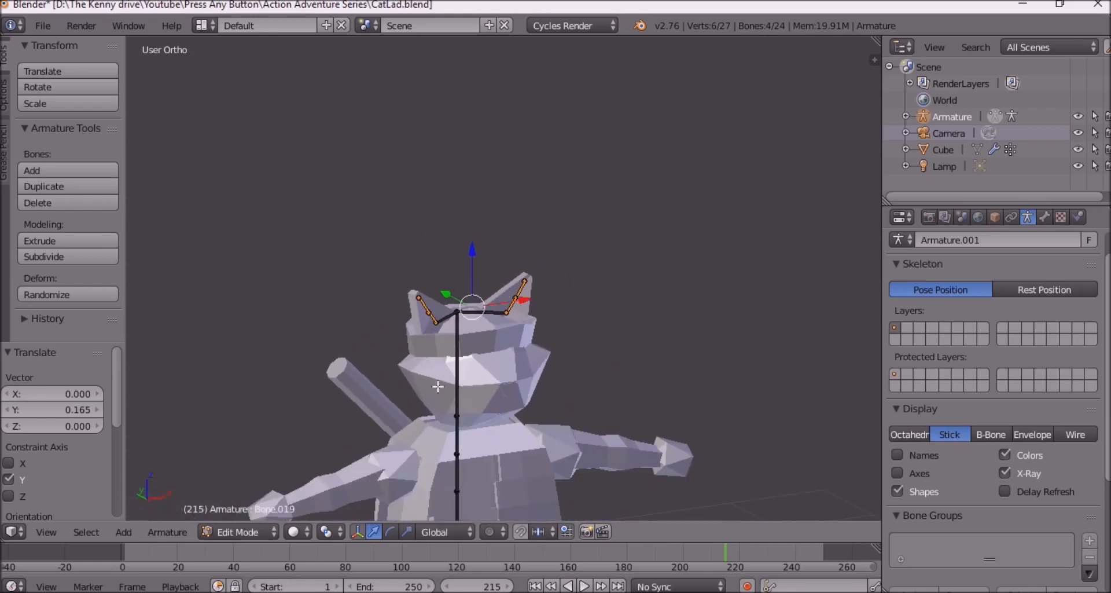
{"action": "key", "text": "a"}
{"action": "middle_click_drag", "start_coordinate": [438, 386], "coordinate": [481, 317]}
{"action": "scroll", "coordinate": [429, 424], "scroll_direction": "down", "scroll_amount": 4}
{"action": "scroll", "coordinate": [481, 318], "scroll_direction": "up", "scroll_amount": 5}
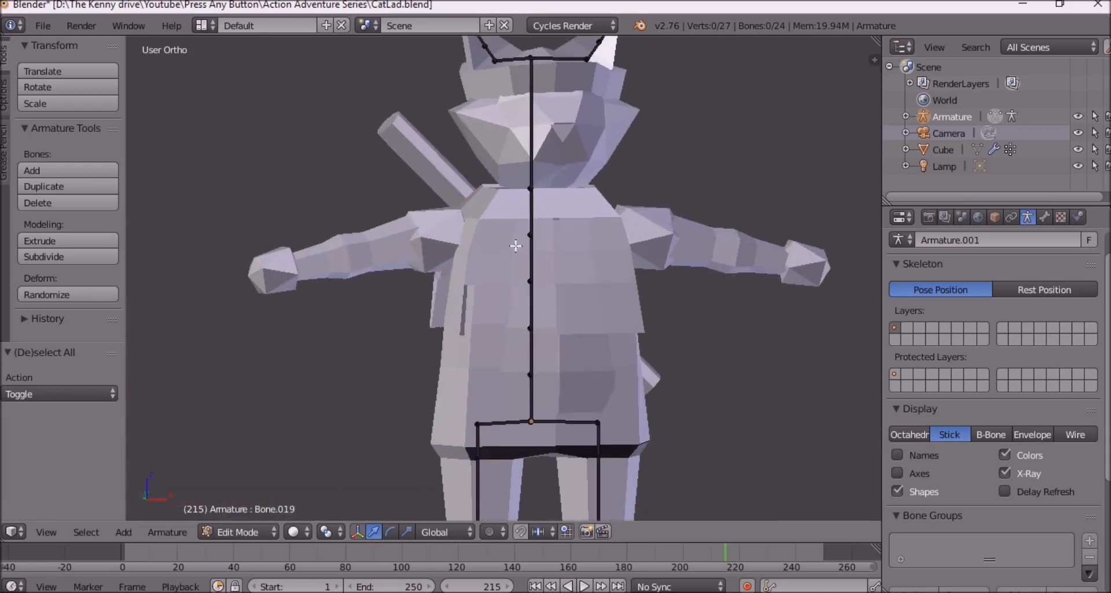
{"action": "middle_click_drag", "start_coordinate": [471, 350], "coordinate": [512, 297]}
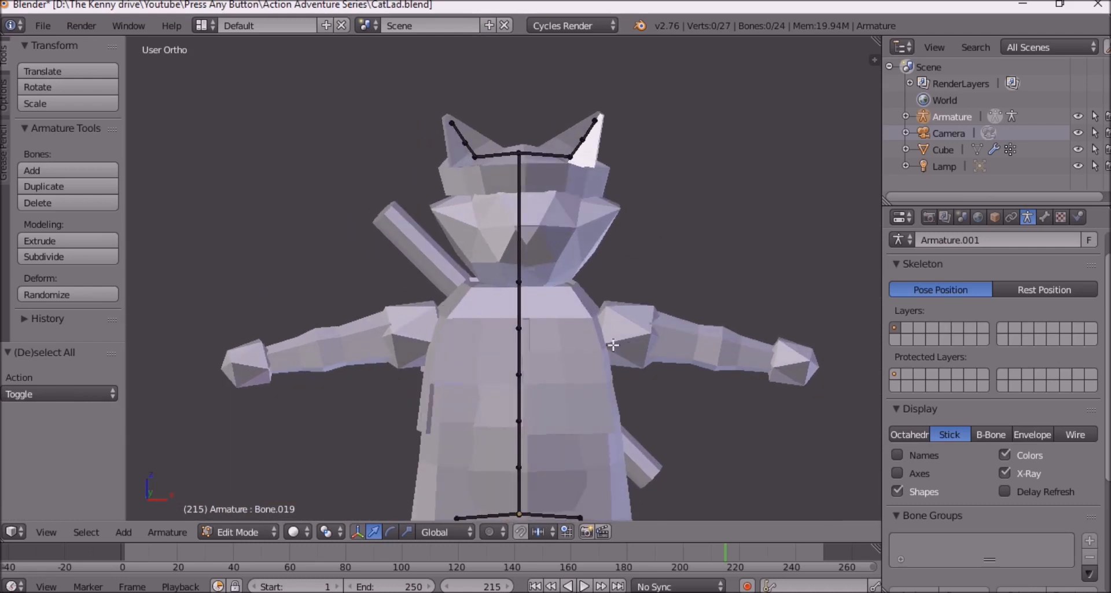
{"action": "middle_click_drag", "start_coordinate": [595, 284], "coordinate": [486, 307]}
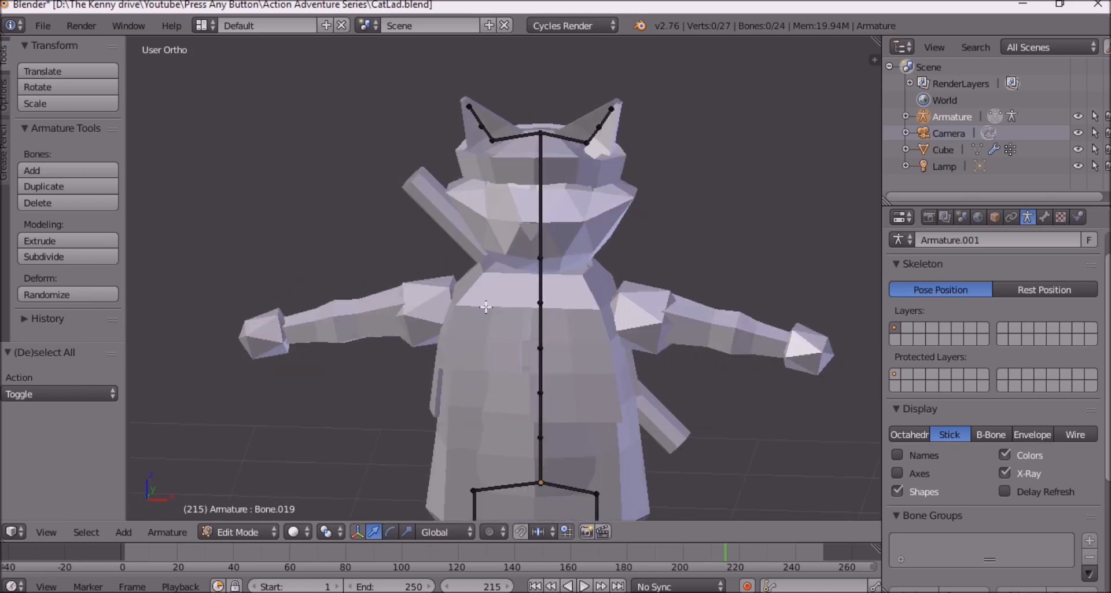
Step: Show the cat in front view and select the spine joint at the base of the head
{"action": "key", "text": "KP_1"}
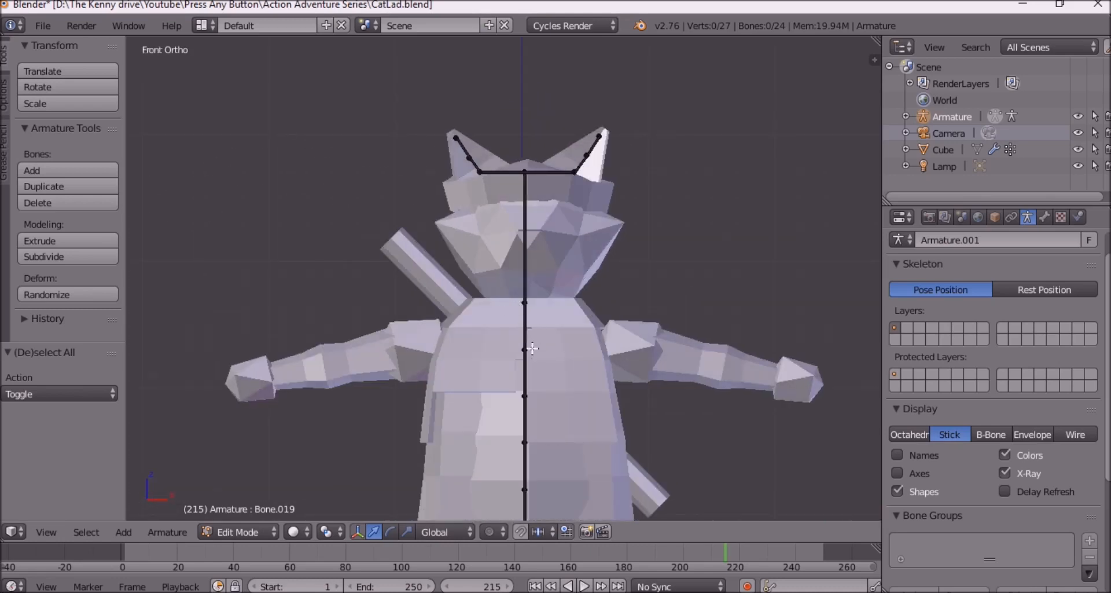
{"action": "right_click", "coordinate": [524, 303]}
{"action": "key", "text": "g"}
{"action": "right_click", "coordinate": [507, 308]}
{"action": "key", "text": "e"}
{"action": "key", "text": "z"}
{"action": "right_click", "coordinate": [479, 306]}
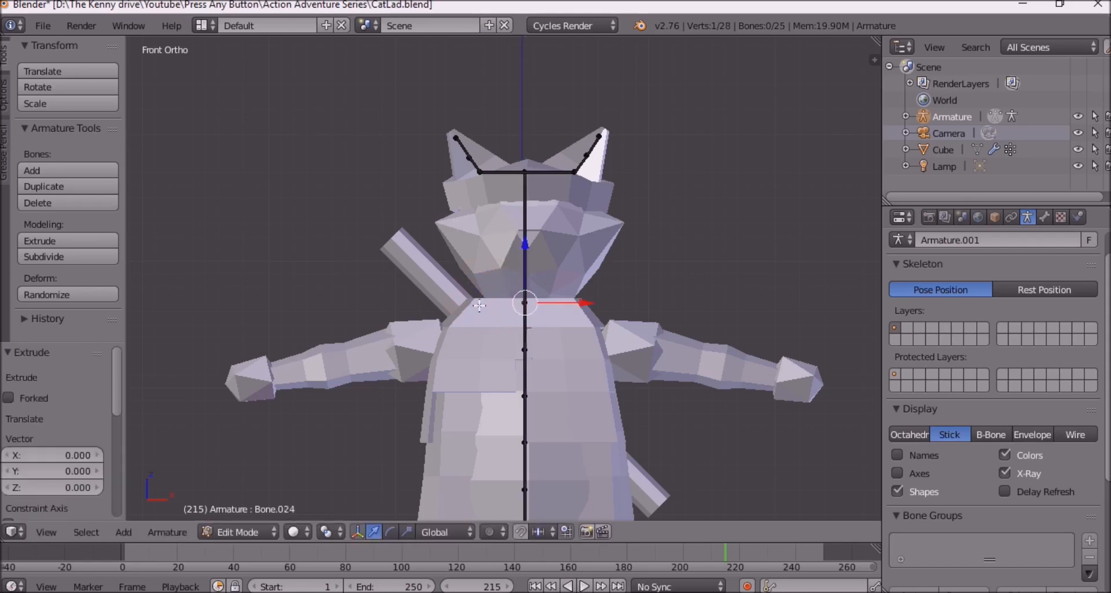
{"action": "key", "text": "ctrl+z"}
Step: Extrude a bone from the neck joint to each shoulder, about -0.699 X and -0.399 Z, and about 0.640 X and -0.392 Z
{"action": "key", "text": "e"}
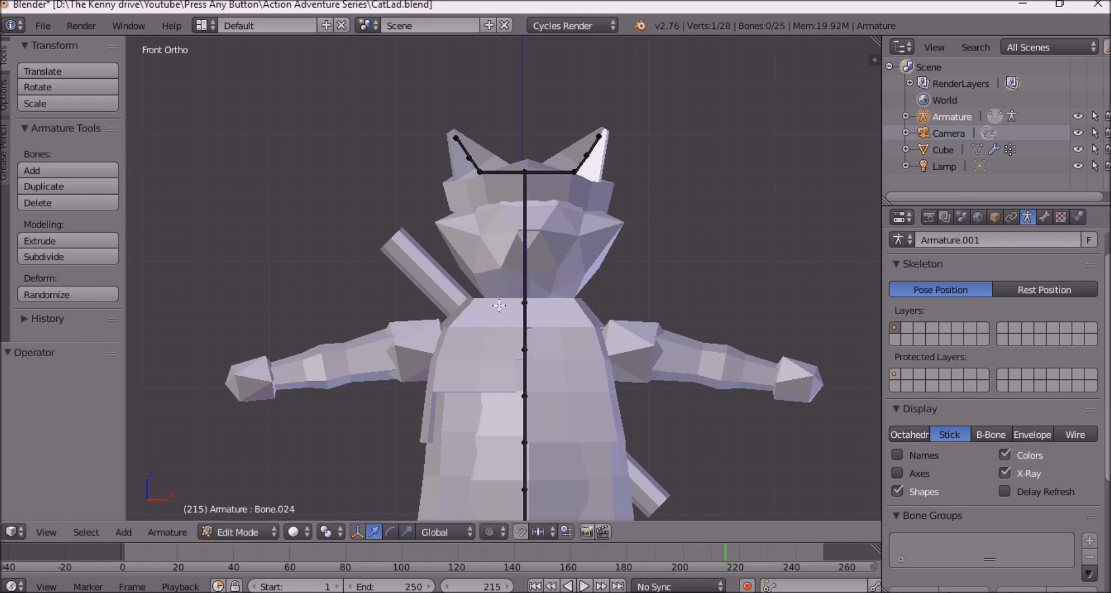
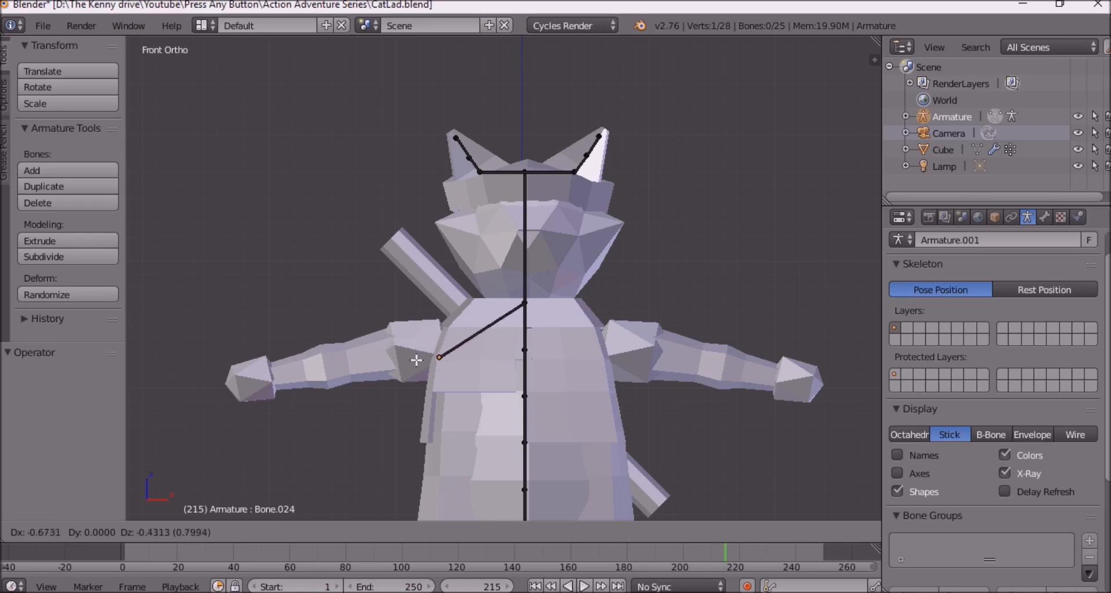
{"action": "left_click", "coordinate": [412, 354]}
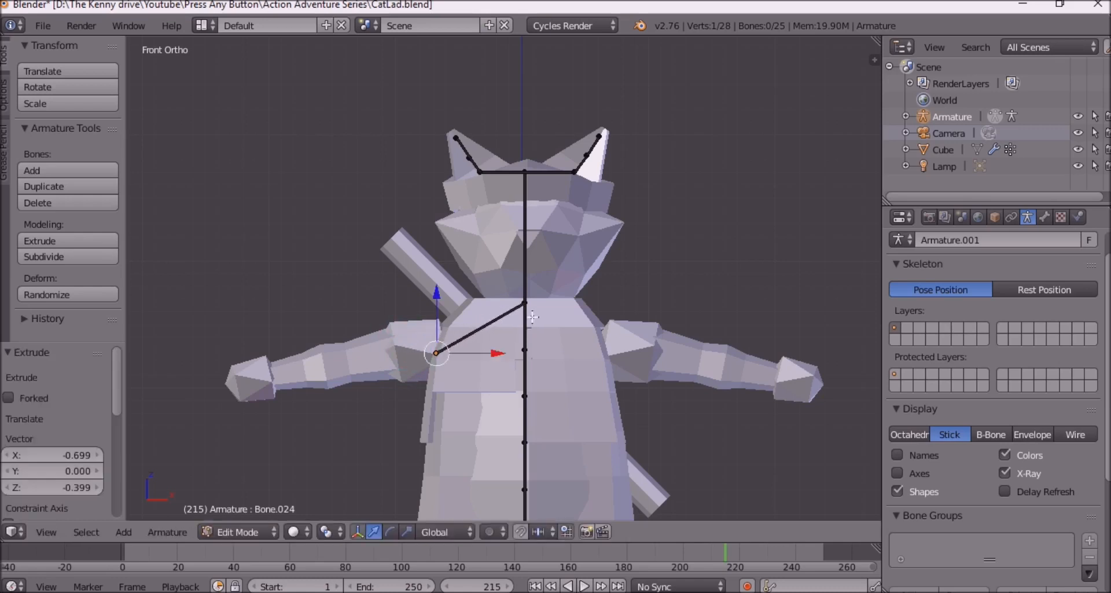
{"action": "right_click", "coordinate": [527, 303]}
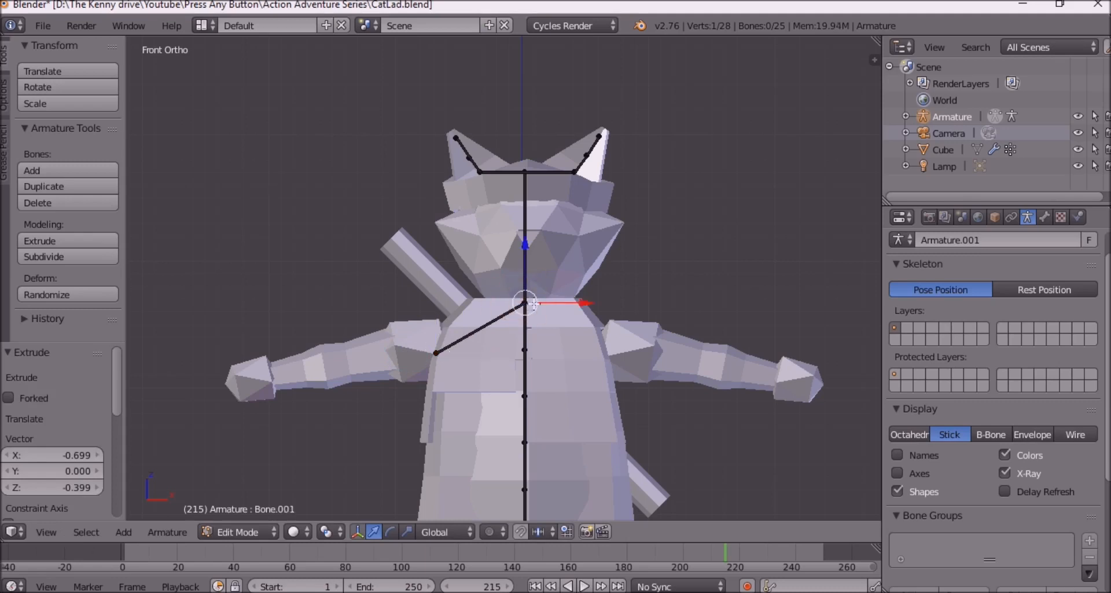
{"action": "key", "text": "e"}
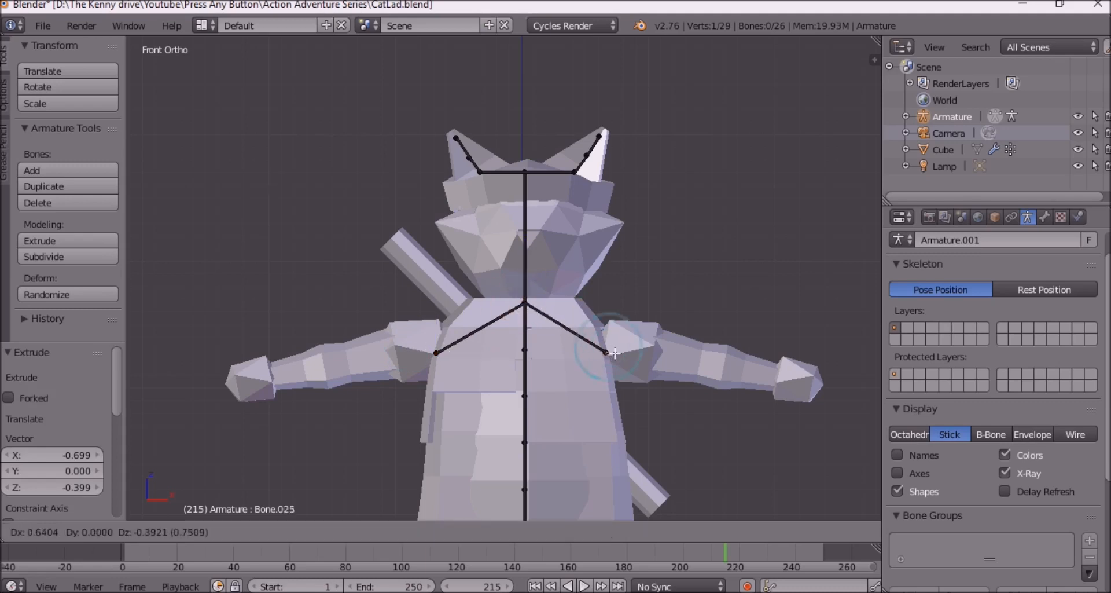
{"action": "left_click", "coordinate": [615, 353]}
Step: Extrude upper arm (-0.686 X, -0.078 Z), forearm (-0.588 X, -0.111 Z) and hand bones from the negative-X shoulder joint
{"action": "right_click", "coordinate": [432, 351]}
{"action": "key", "text": "e"}
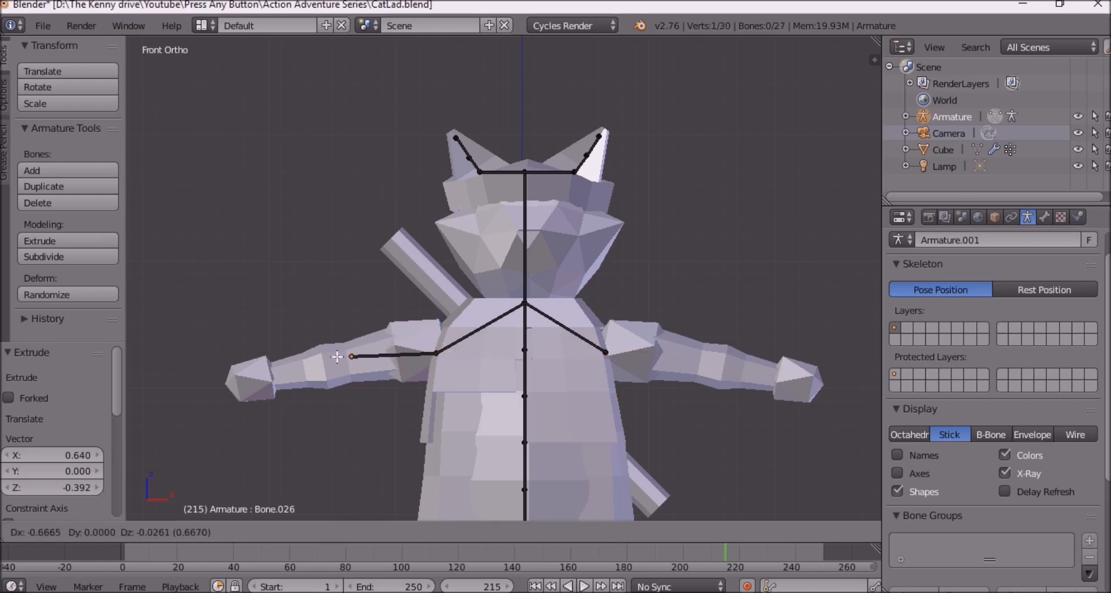
{"action": "left_click", "coordinate": [349, 362]}
{"action": "key", "text": "e"}
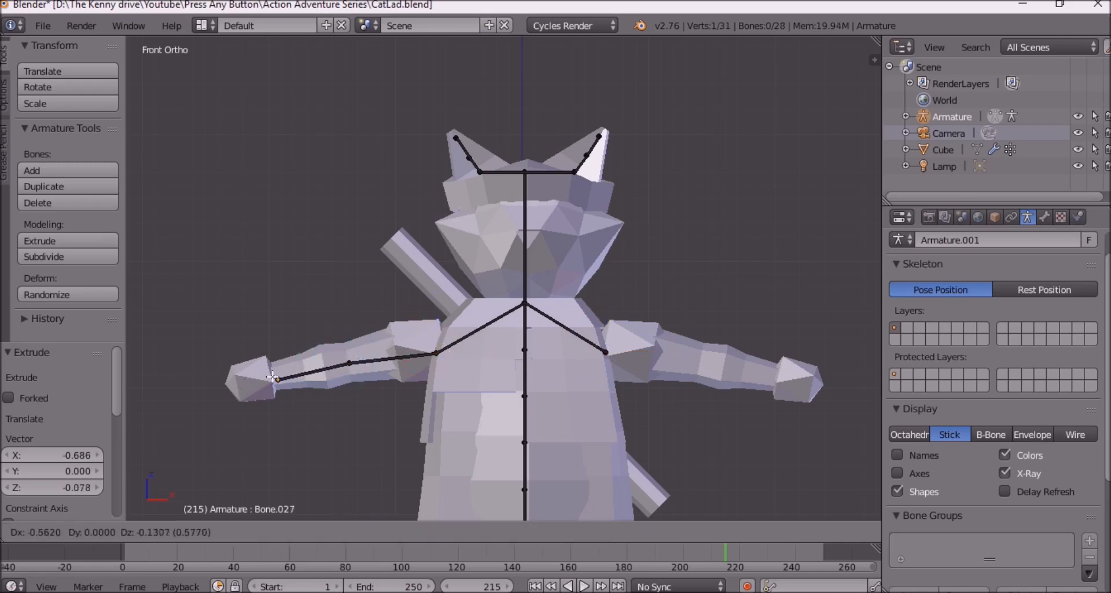
{"action": "left_click", "coordinate": [270, 377]}
{"action": "key", "text": "e"}
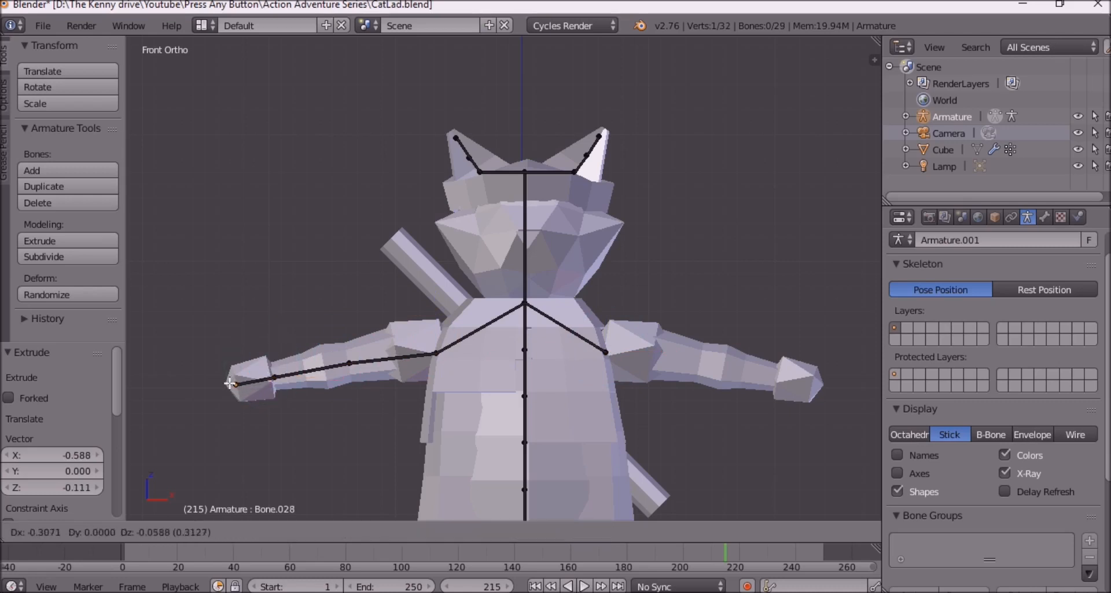
{"action": "left_click", "coordinate": [226, 385]}
{"action": "right_click", "coordinate": [602, 351]}
{"action": "key", "text": "e"}
{"action": "right_click", "coordinate": [666, 356]}
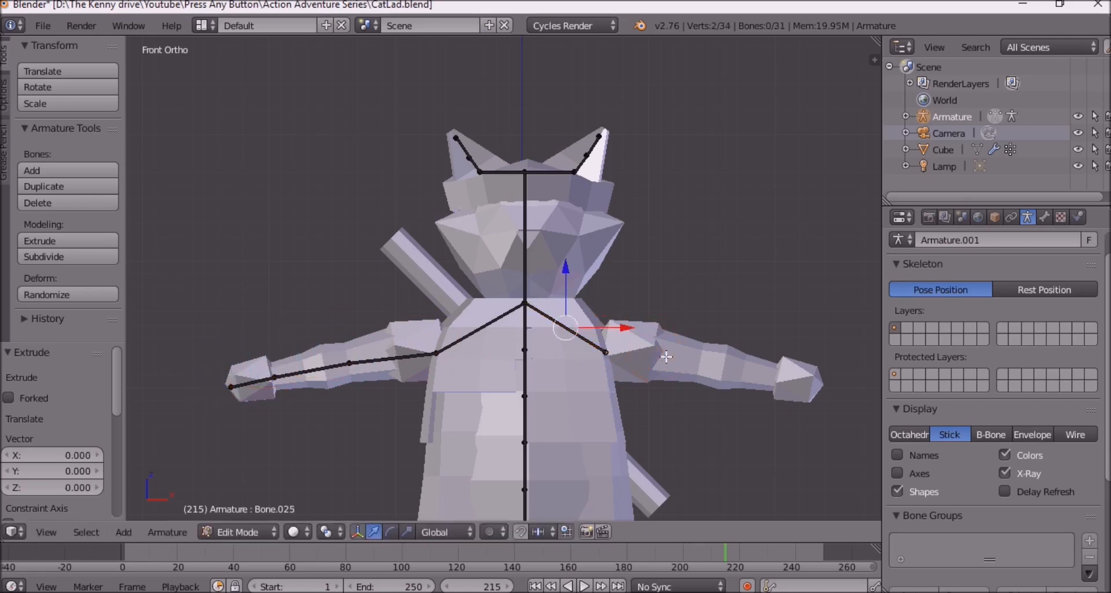
{"action": "key", "text": "ctrl+z"}
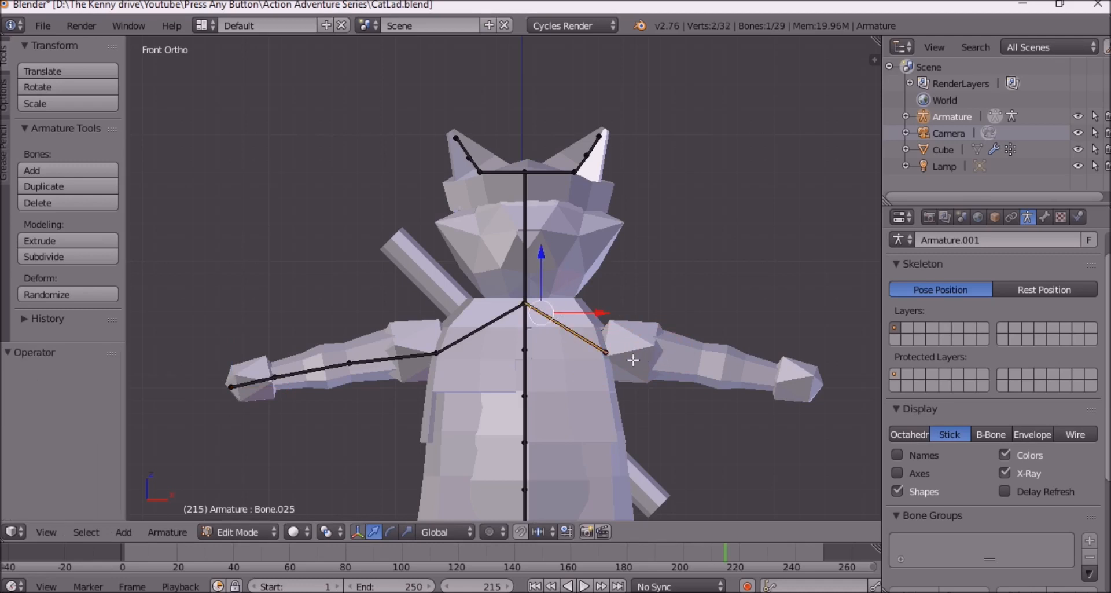
Step: Select the upper arm, forearm and hand bones of both arms together
{"action": "middle_click_drag", "start_coordinate": [549, 300], "coordinate": [649, 407]}
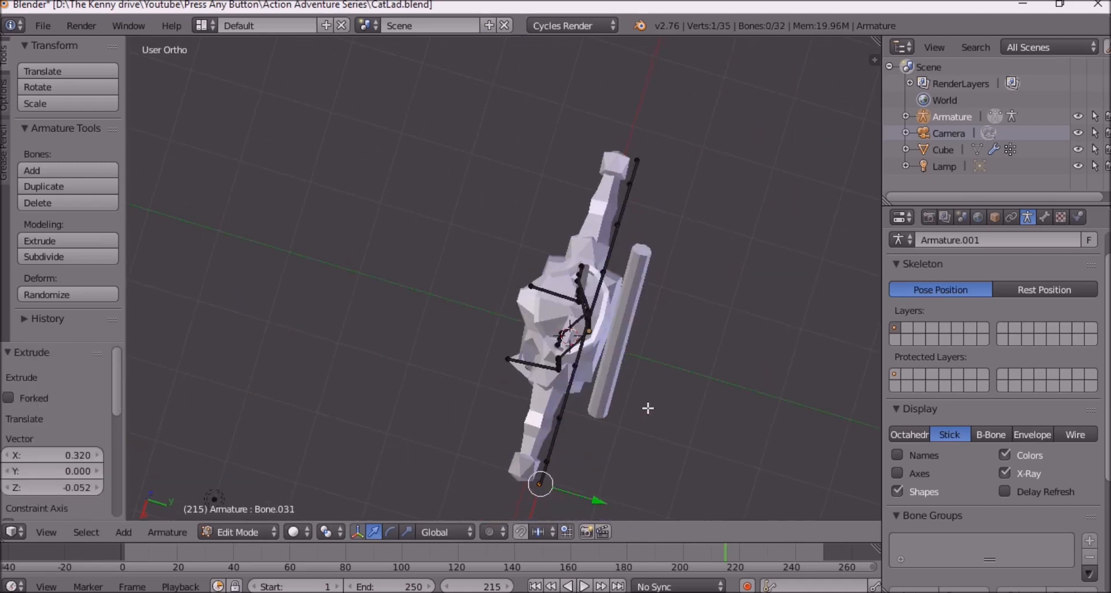
{"action": "middle_click_drag", "start_coordinate": [578, 412], "coordinate": [436, 375]}
{"action": "right_click", "coordinate": [425, 380], "text": "shift"}
{"action": "right_click", "coordinate": [376, 388], "text": "shift"}
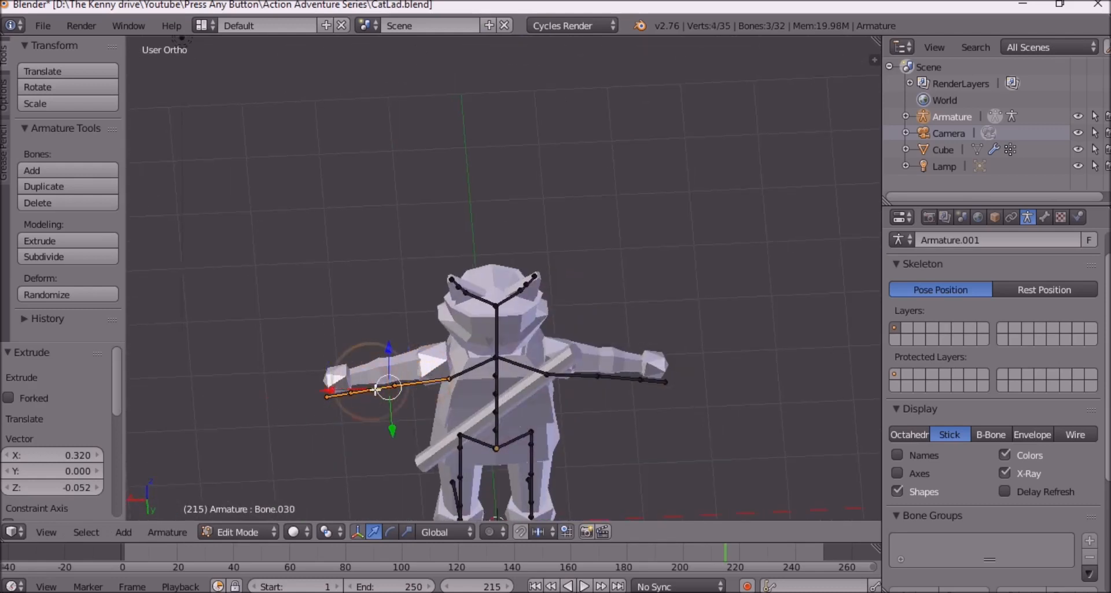
{"action": "right_click", "coordinate": [579, 375], "text": "shift"}
{"action": "right_click", "coordinate": [619, 378], "text": "shift"}
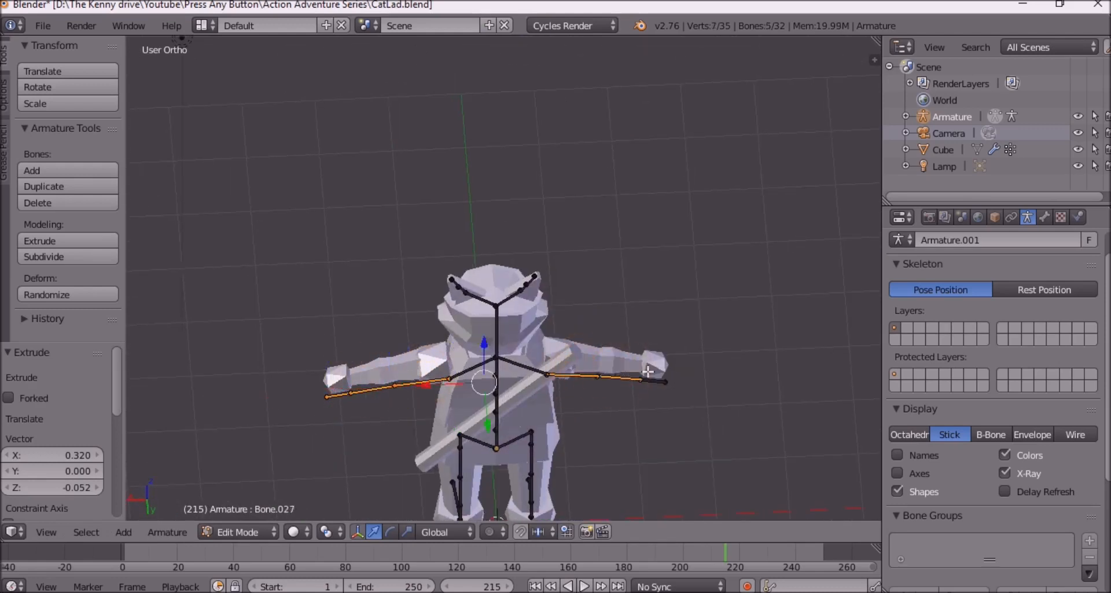
{"action": "right_click", "coordinate": [649, 375], "text": "shift"}
{"action": "right_click", "coordinate": [648, 381], "text": "shift"}
Step: Move the selected arm bones along Y by about -0.239 and a further -0.031 so they run through the arm mesh
{"action": "middle_click_drag", "start_coordinate": [647, 383], "coordinate": [605, 354]}
{"action": "middle_click_drag", "start_coordinate": [571, 311], "coordinate": [634, 261]}
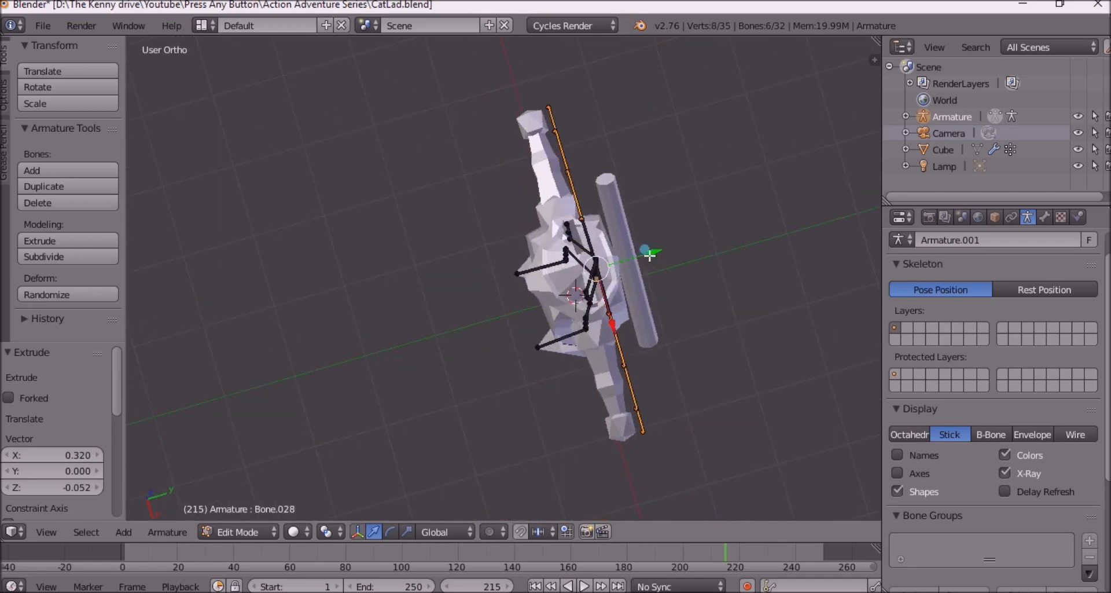
{"action": "key", "text": "g"}
{"action": "key", "text": "y"}
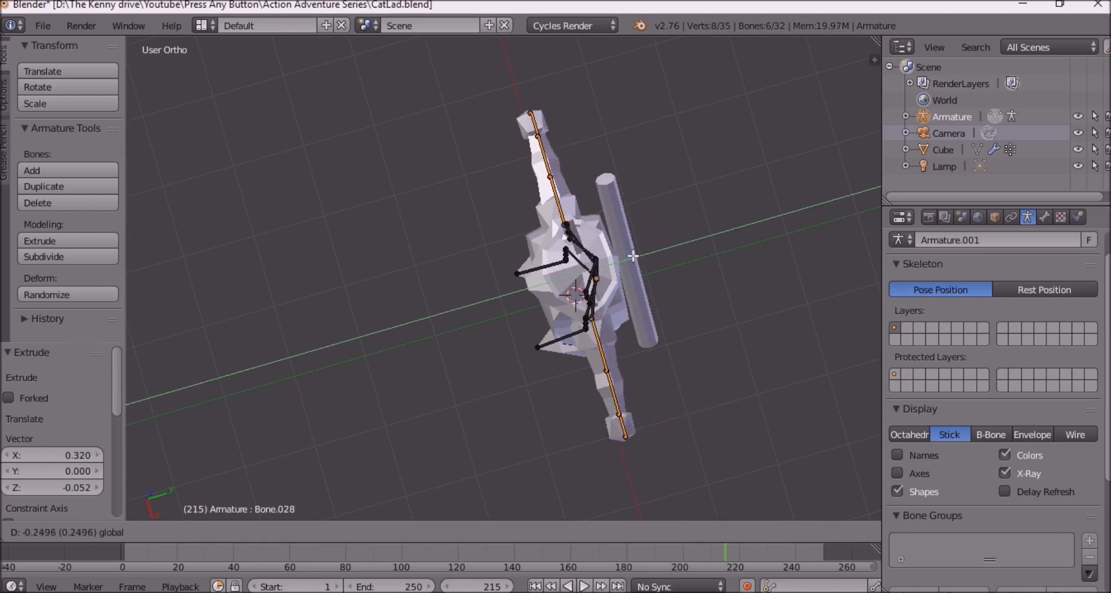
{"action": "left_click", "coordinate": [634, 256]}
{"action": "key", "text": "KP_7"}
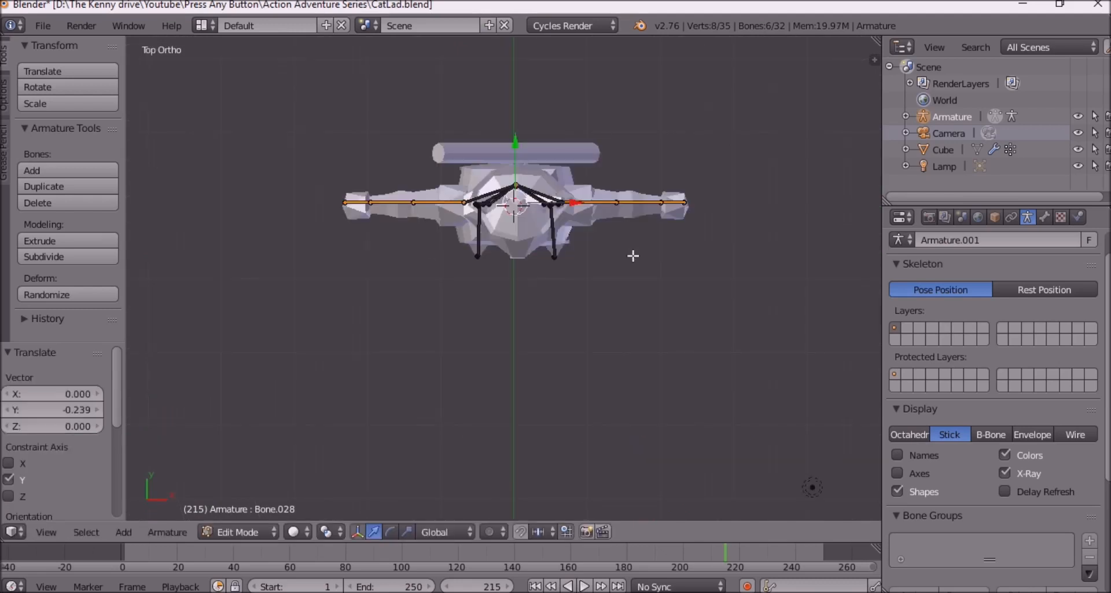
{"action": "scroll", "coordinate": [633, 251], "scroll_direction": "up", "scroll_amount": 2}
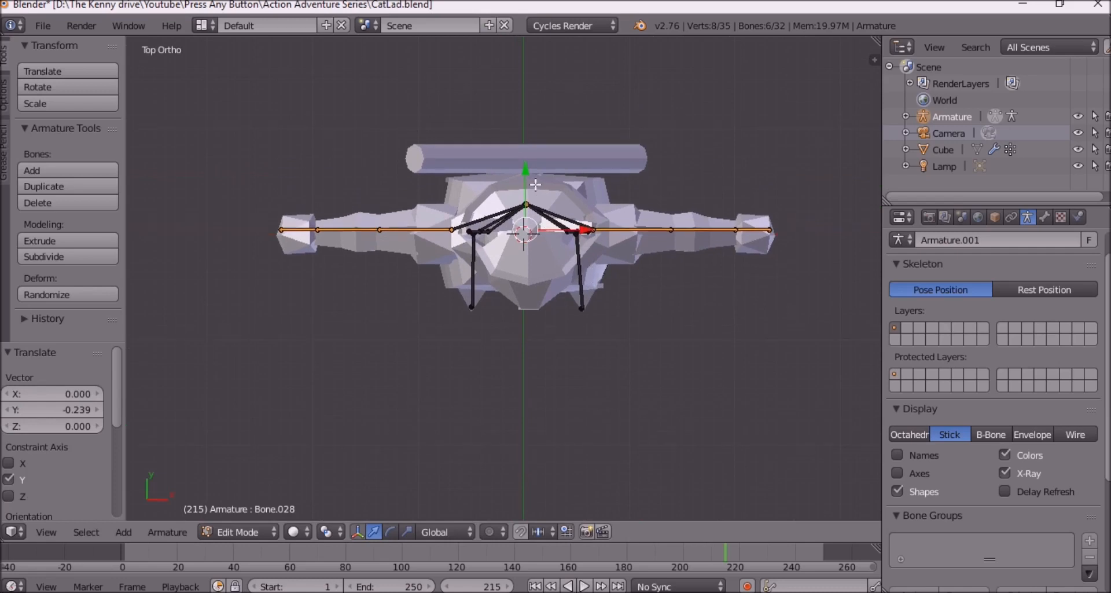
{"action": "left_click_drag", "start_coordinate": [525, 176], "coordinate": [525, 179]}
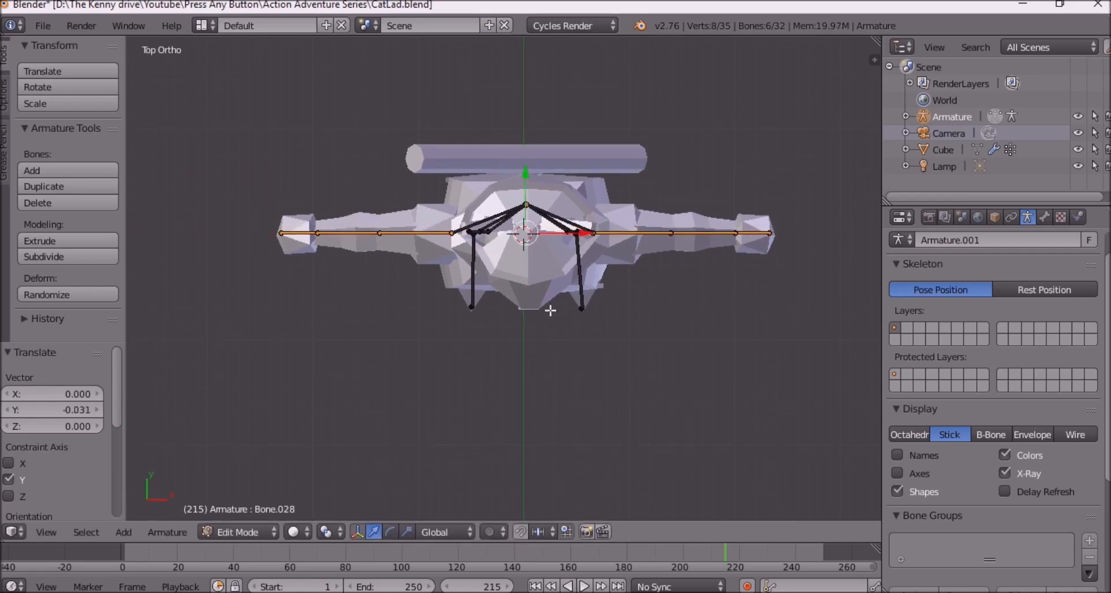
Step: Raise the arm bones slightly along Z in front view to centre them in the arms, and deselect everything
{"action": "key", "text": "KP_1"}
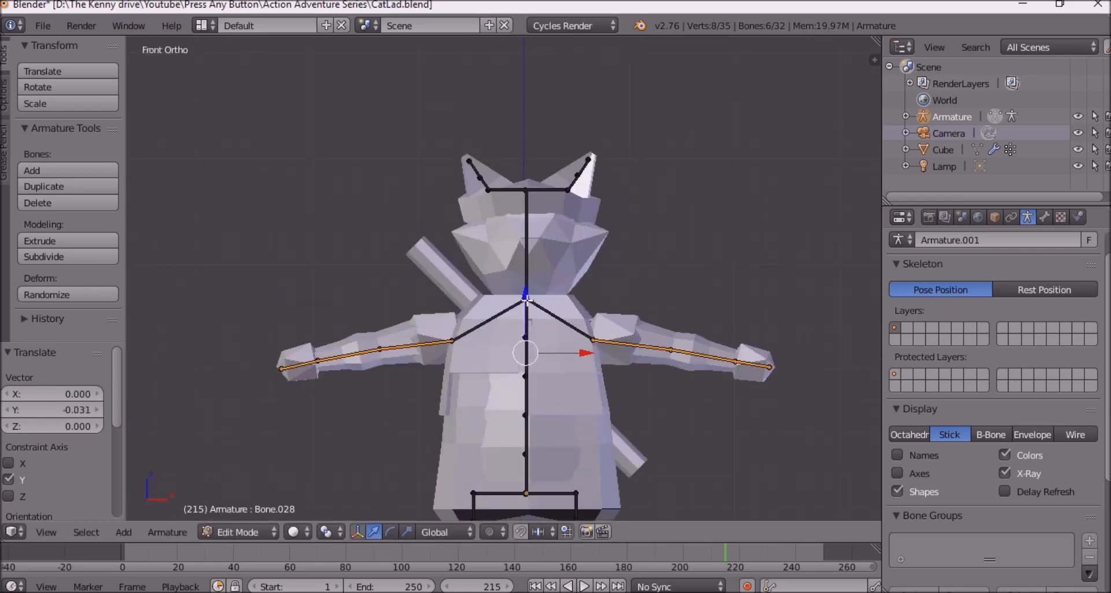
{"action": "left_click_drag", "start_coordinate": [526, 298], "coordinate": [526, 295]}
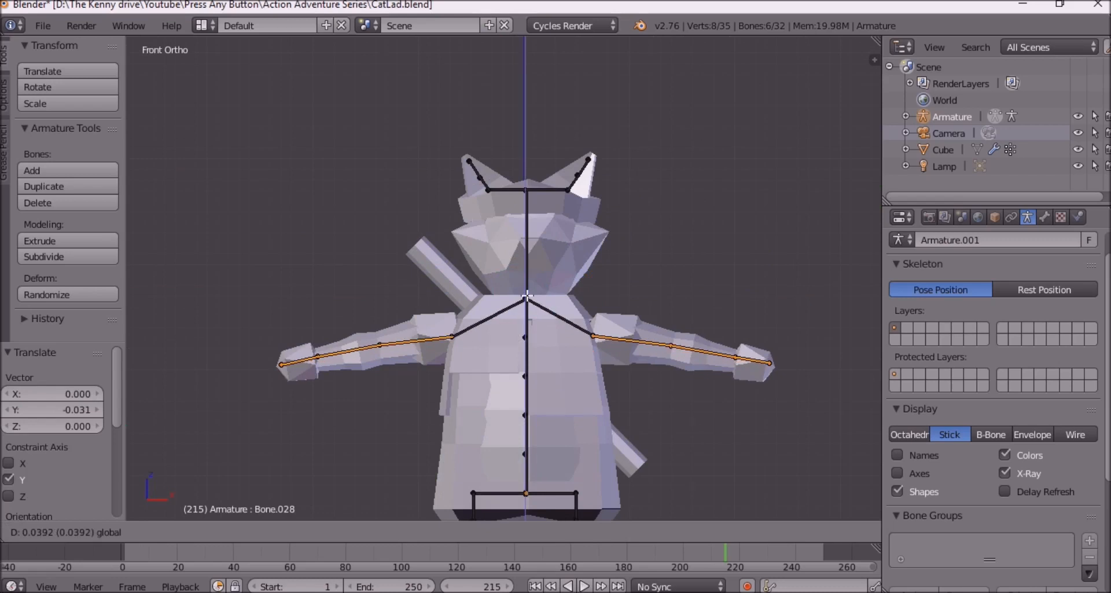
{"action": "left_click_drag", "start_coordinate": [526, 297], "coordinate": [526, 297]}
{"action": "key", "text": "a"}
{"action": "middle_click_drag", "start_coordinate": [526, 297], "coordinate": [463, 373]}
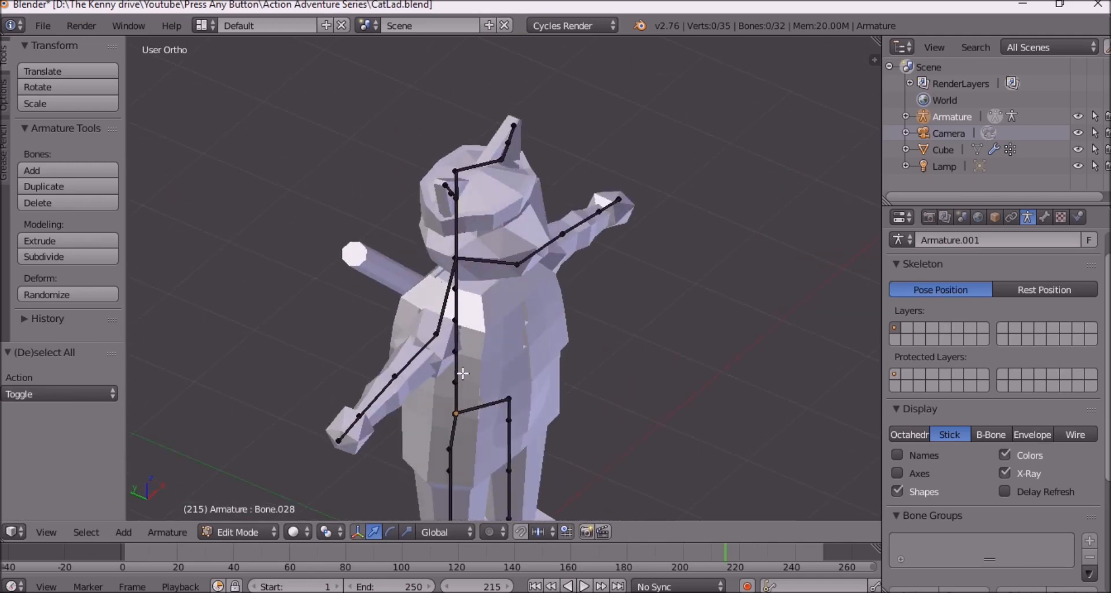
{"action": "scroll", "coordinate": [544, 338], "scroll_direction": "down", "scroll_amount": 3}
{"action": "middle_click_drag", "start_coordinate": [543, 339], "coordinate": [437, 318]}
{"action": "middle_click_drag", "start_coordinate": [524, 303], "coordinate": [554, 327]}
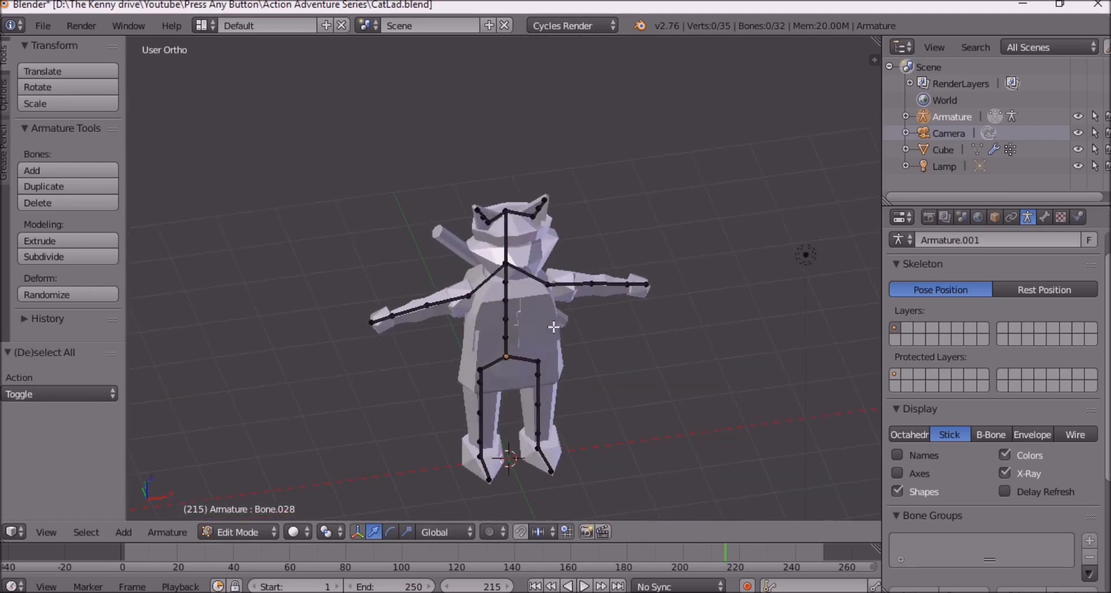
Step: Add a single new bone to the armature at the 3D cursor between the cat's feet
{"action": "key", "text": "shift+a"}
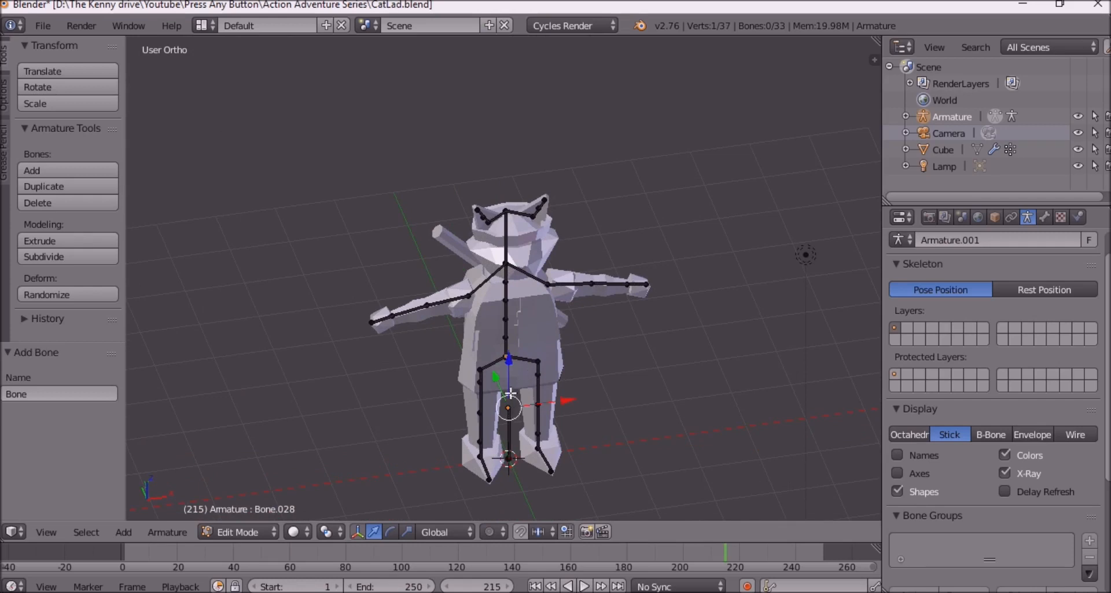
{"action": "key", "text": "g"}
{"action": "key", "text": "y"}
{"action": "left_click", "coordinate": [462, 363]}
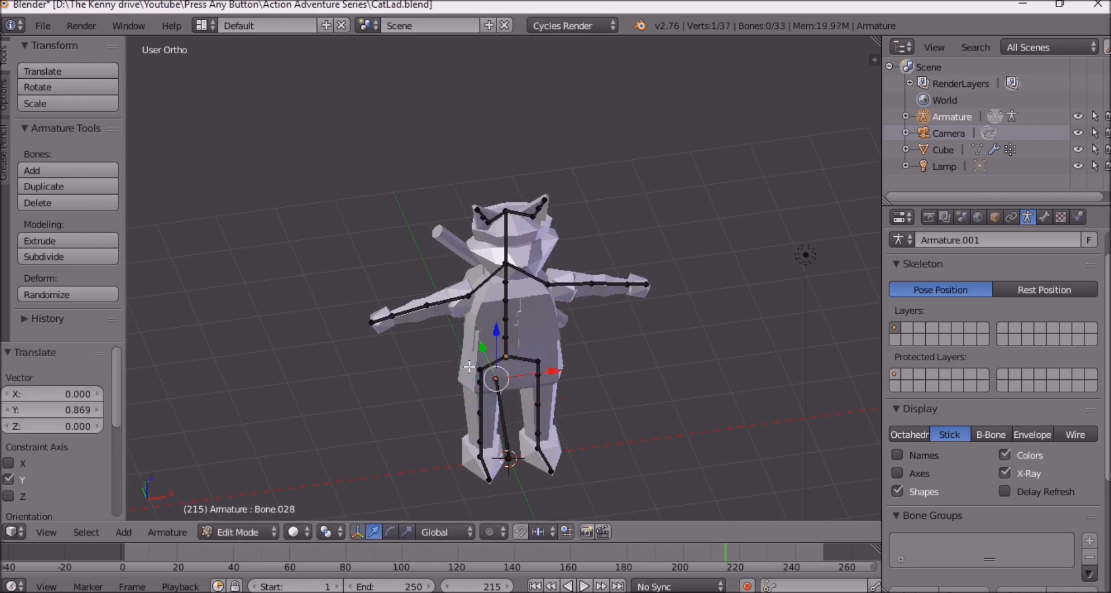
Step: Move the whole new bone along Y by about 1.212 and back by -0.501, directly beneath the rod on the cat's back
{"action": "right_click", "coordinate": [517, 405]}
{"action": "right_click", "coordinate": [500, 435]}
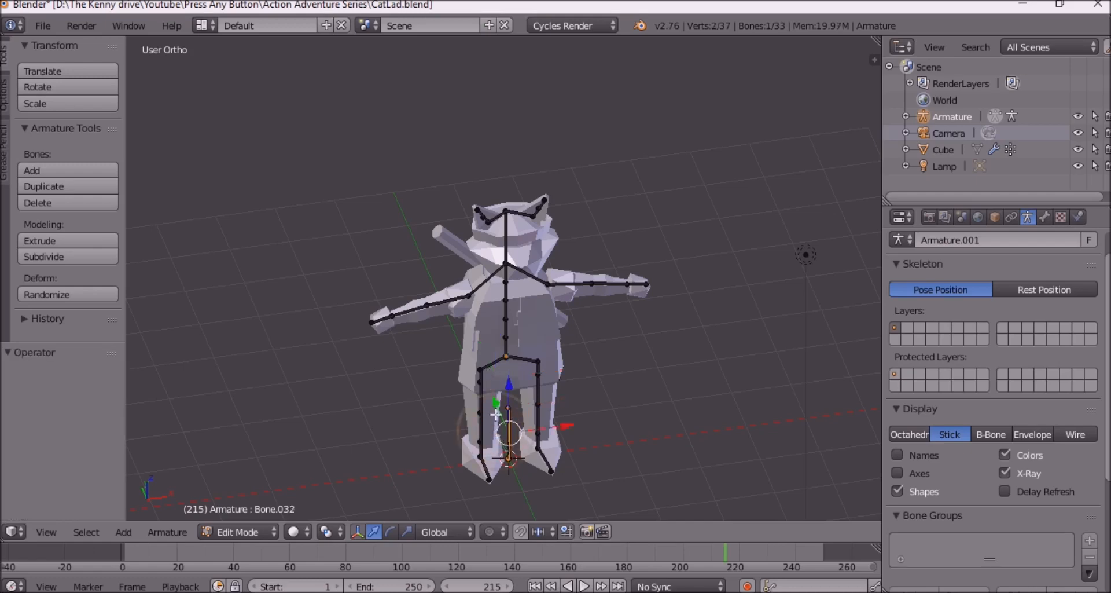
{"action": "left_click_drag", "start_coordinate": [492, 403], "coordinate": [442, 382]}
{"action": "mouse_move", "coordinate": [451, 383]}
{"action": "middle_mouse_down"}
{"action": "mouse_move", "coordinate": [586, 371]}
{"action": "mouse_move", "coordinate": [612, 357]}
{"action": "middle_mouse_up"}
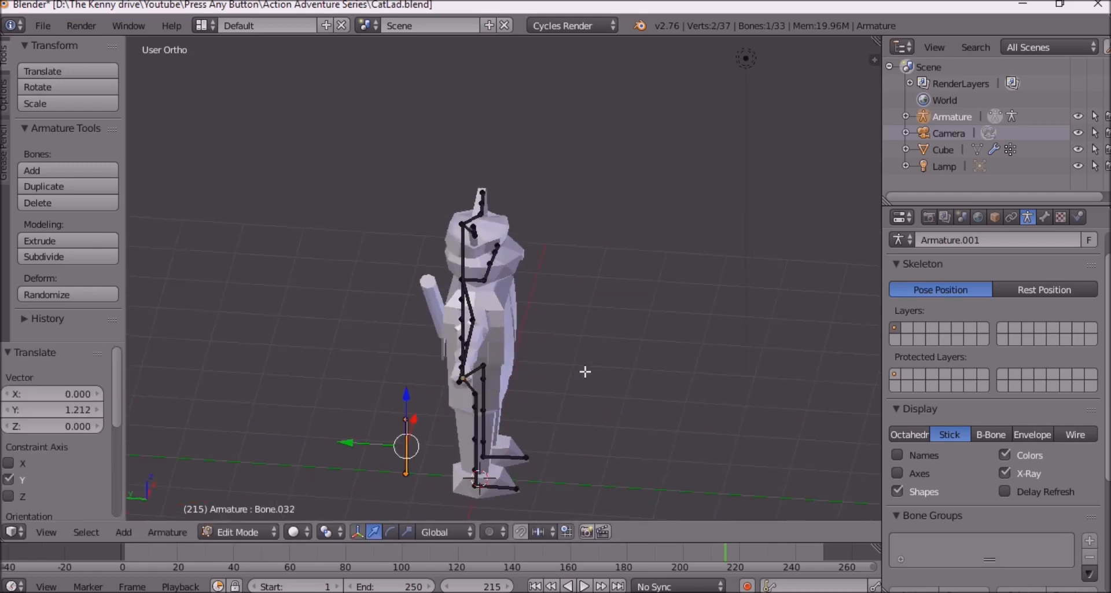
{"action": "key", "text": "KP_1"}
{"action": "key", "text": "KP_3"}
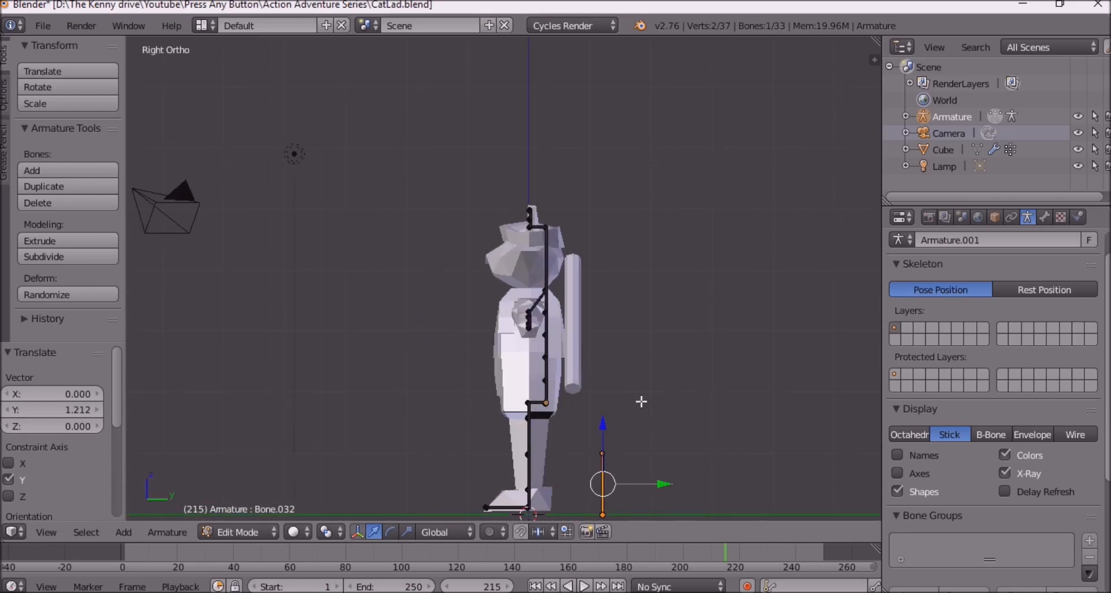
{"action": "left_click_drag", "start_coordinate": [663, 482], "coordinate": [631, 483]}
{"action": "left_click", "coordinate": [631, 483]}
Step: Raise the new bone about 2.561 along Z to the middle of the rod
{"action": "key", "text": "g"}
{"action": "key", "text": "z"}
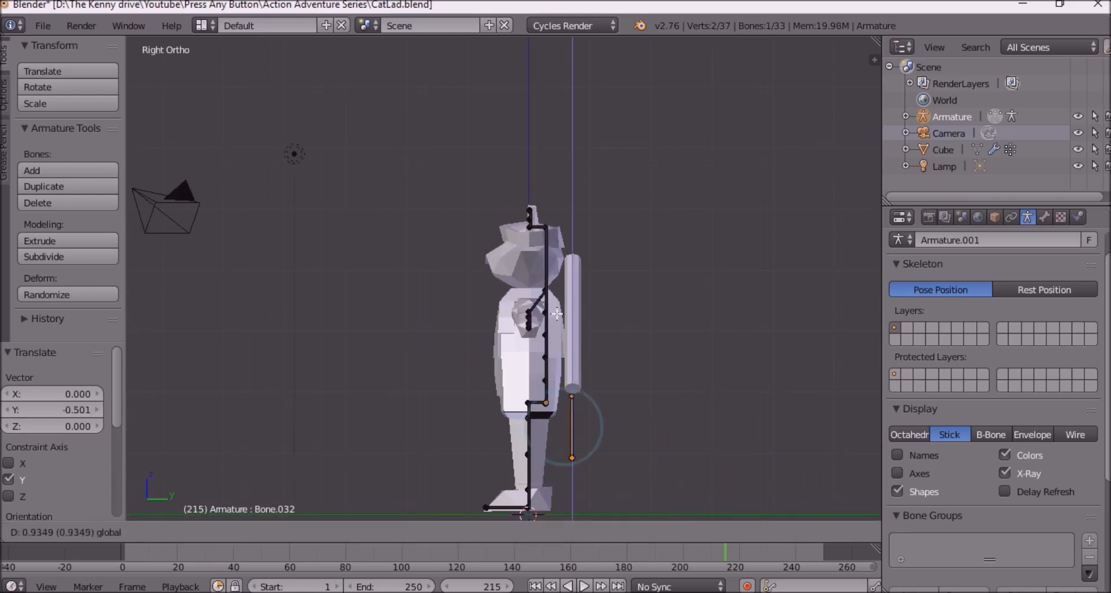
{"action": "left_click", "coordinate": [578, 277]}
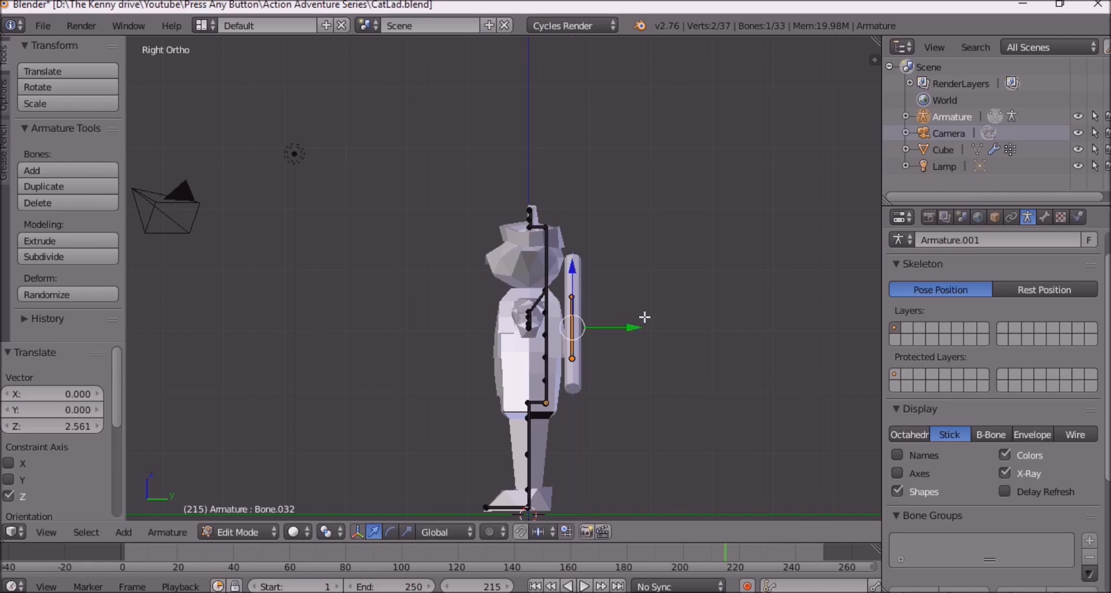
Step: Scale the rod bone by 2.5 along Z in back view
{"action": "key", "text": "KP_1"}
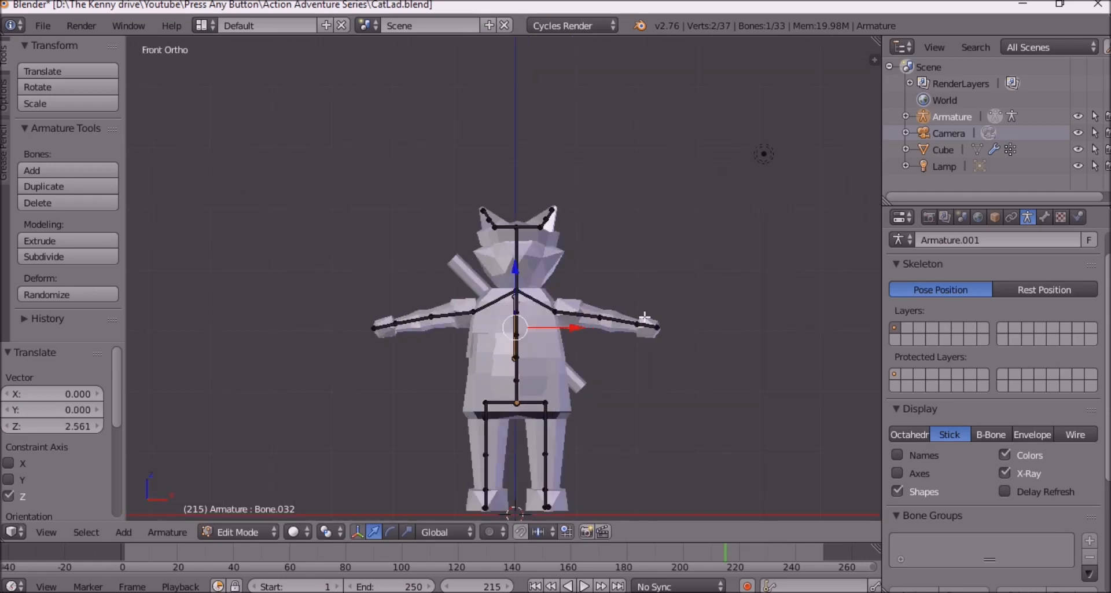
{"action": "key", "text": "ctrl+KP_1"}
{"action": "scroll", "coordinate": [609, 325], "scroll_direction": "up", "scroll_amount": 3}
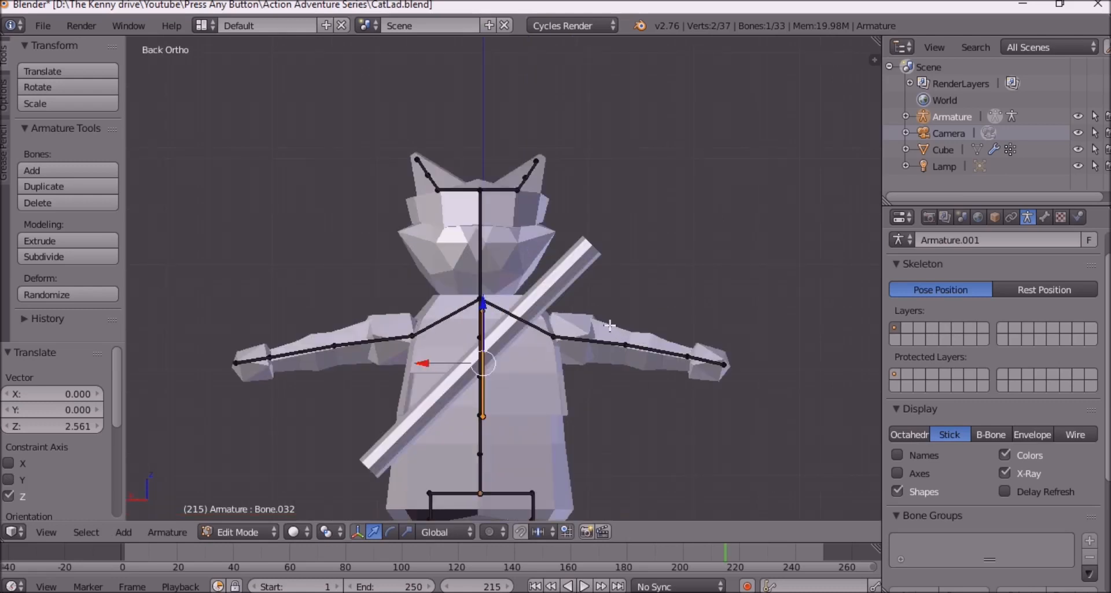
{"action": "key", "text": "s"}
{"action": "key", "text": "z"}
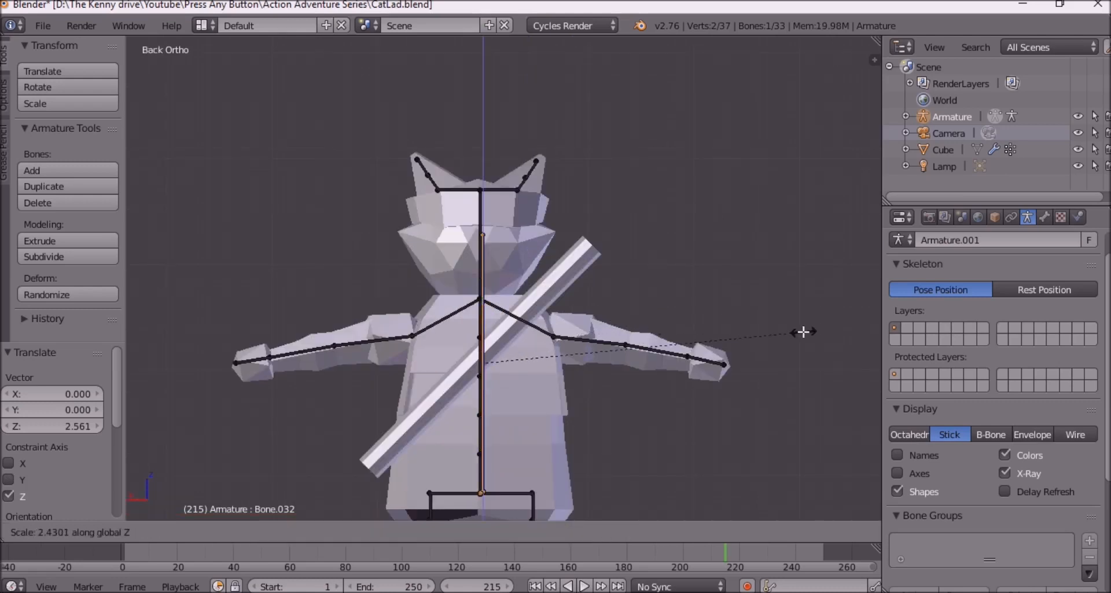
{"action": "type", "text": "2.5"}
{"action": "key", "text": "Return"}
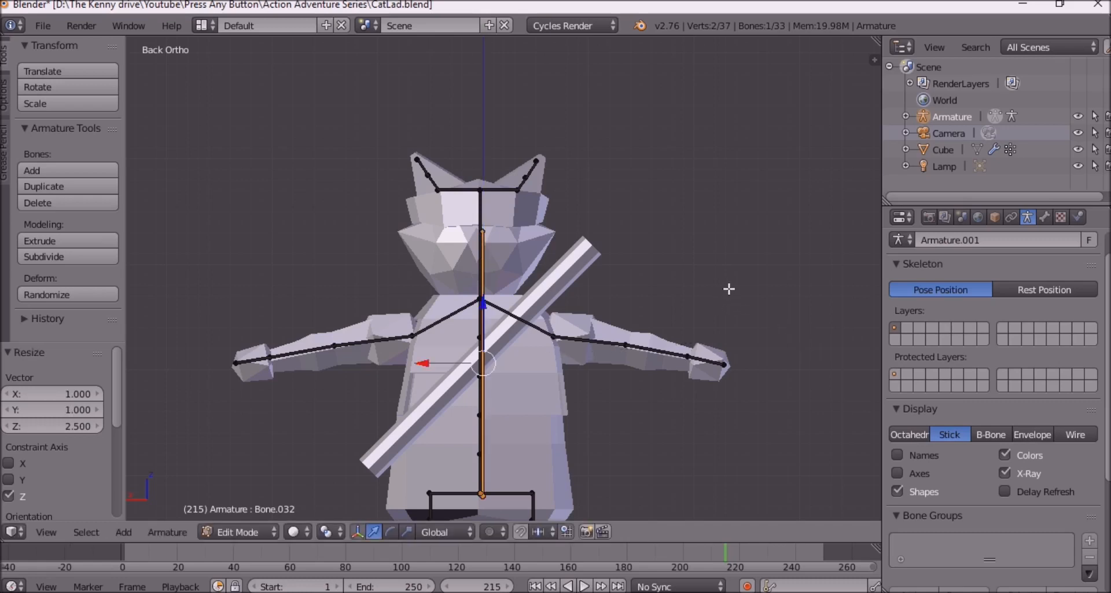
Step: Rotate the rod bone -45° with global Y locked so it follows the rod's slant
{"action": "key", "text": "r"}
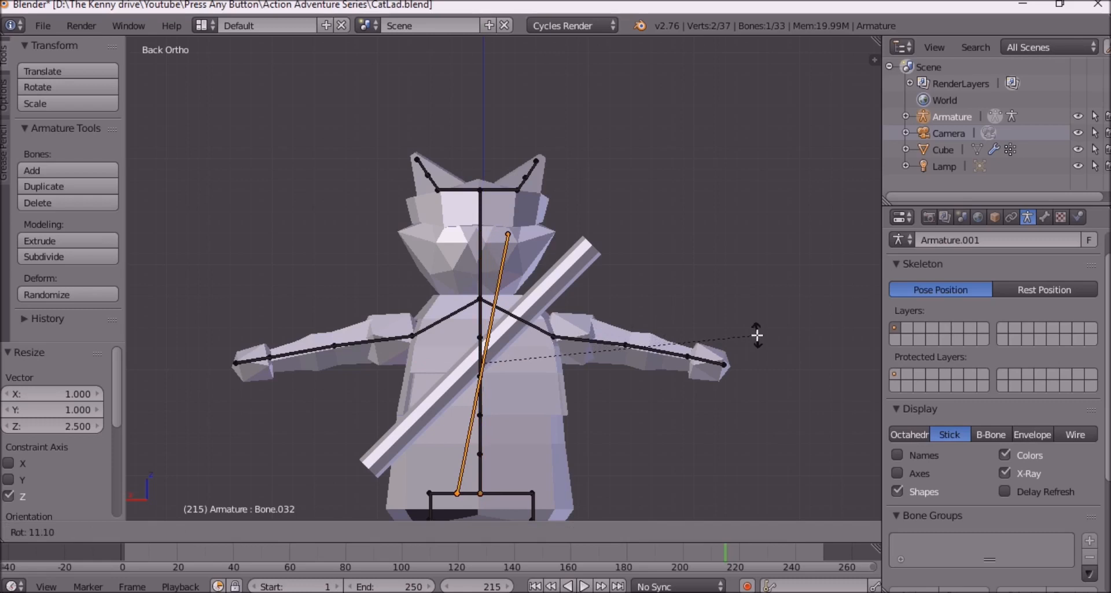
{"action": "key", "text": "y"}
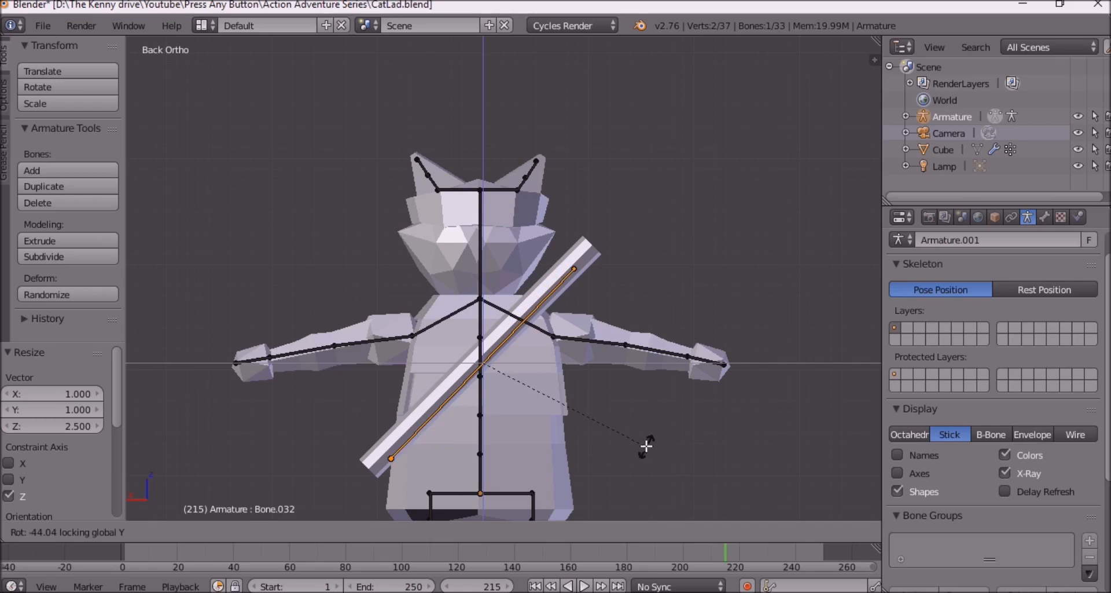
{"action": "left_click", "coordinate": [646, 446]}
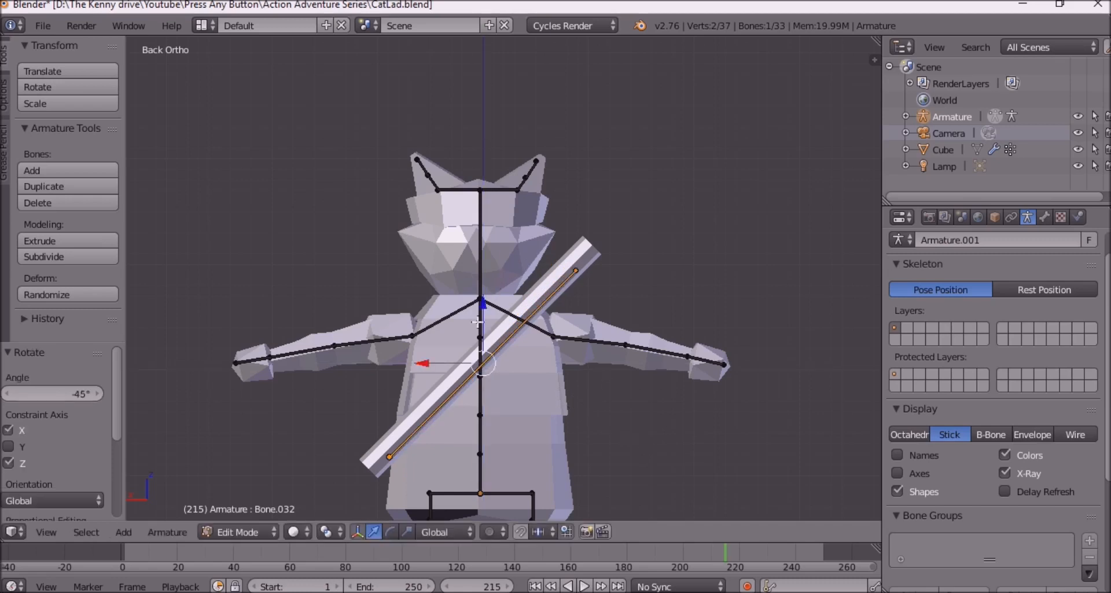
Step: Shift the rod bone about 0.078 along Z and 0.024 along X to centre it inside the rod
{"action": "key", "text": "g"}
{"action": "key", "text": "z"}
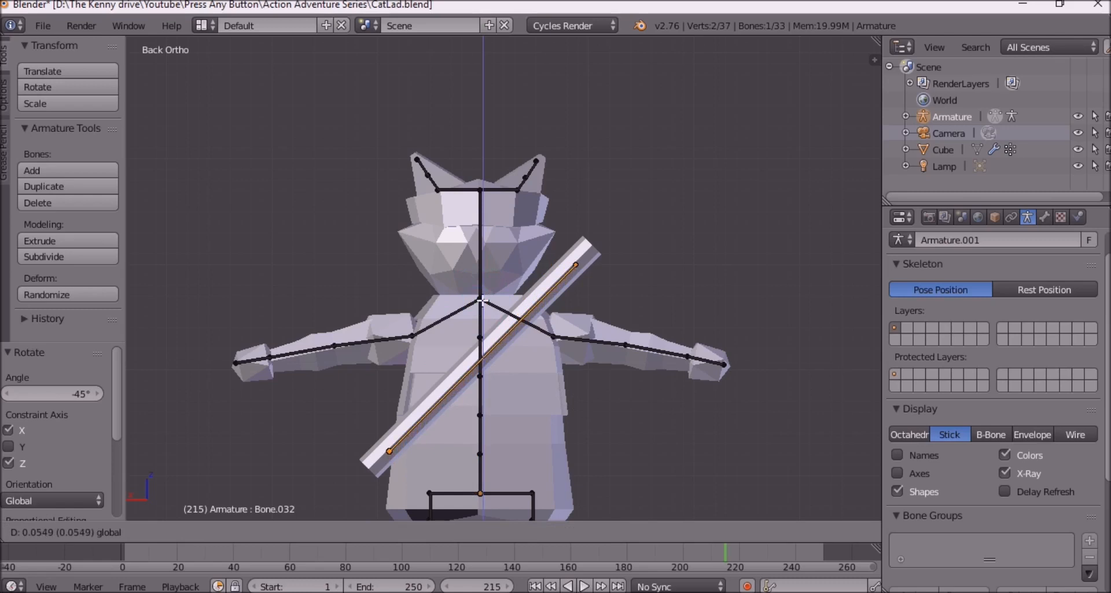
{"action": "left_click", "coordinate": [483, 301]}
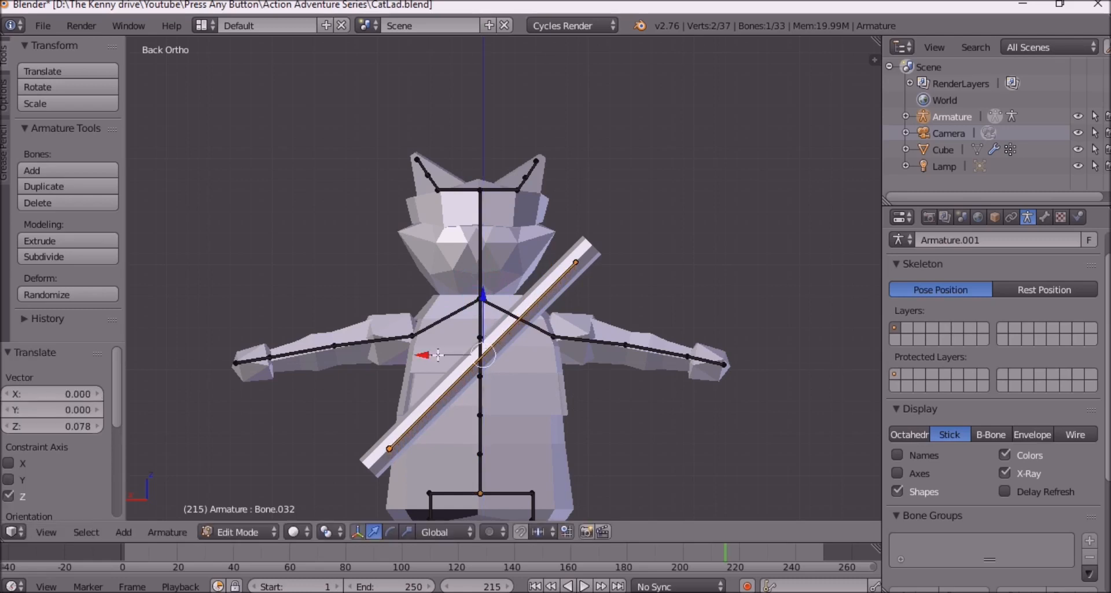
{"action": "left_click_drag", "start_coordinate": [431, 354], "coordinate": [429, 355]}
Step: Check the rod bone's fit from the top and left side, deselect it and examine the whole rig from several angles
{"action": "middle_click_drag", "start_coordinate": [557, 246], "coordinate": [716, 329]}
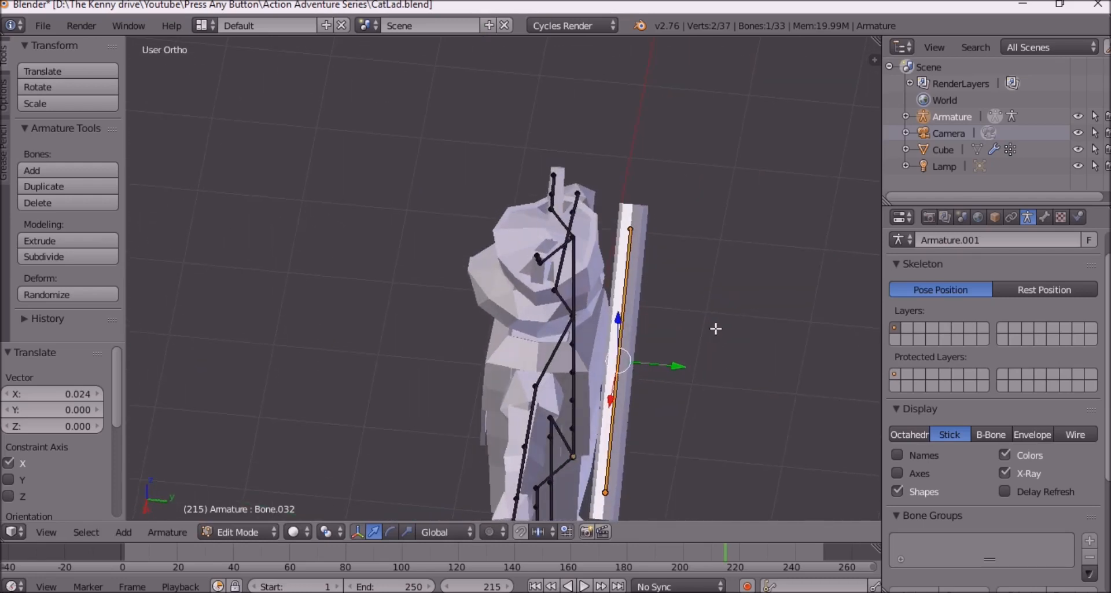
{"action": "key", "text": "KP_7"}
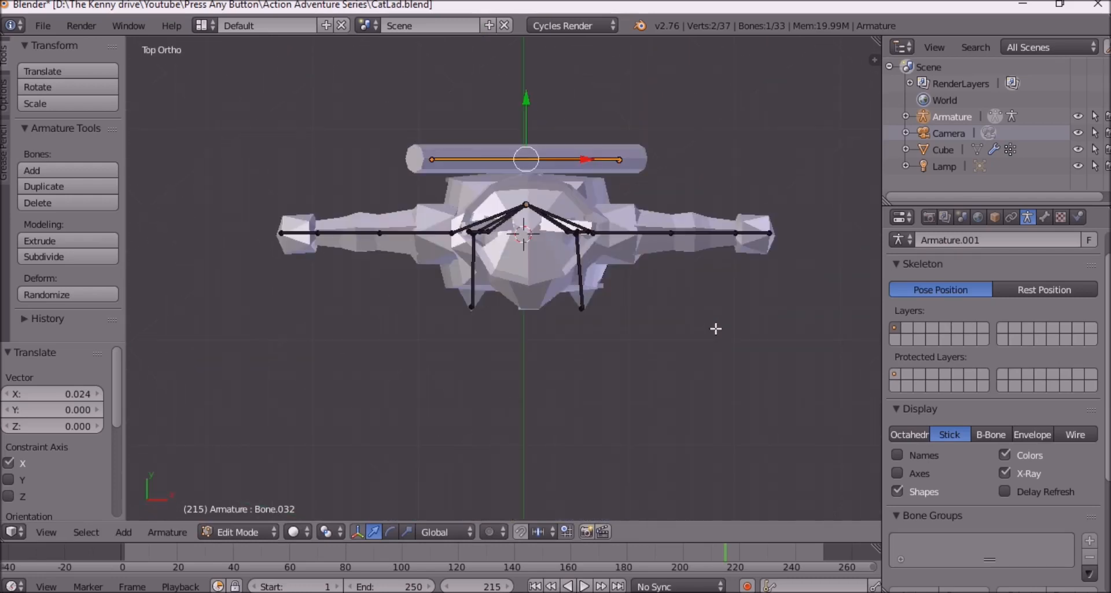
{"action": "key", "text": "KP_3"}
{"action": "key", "text": "ctrl+KP_3"}
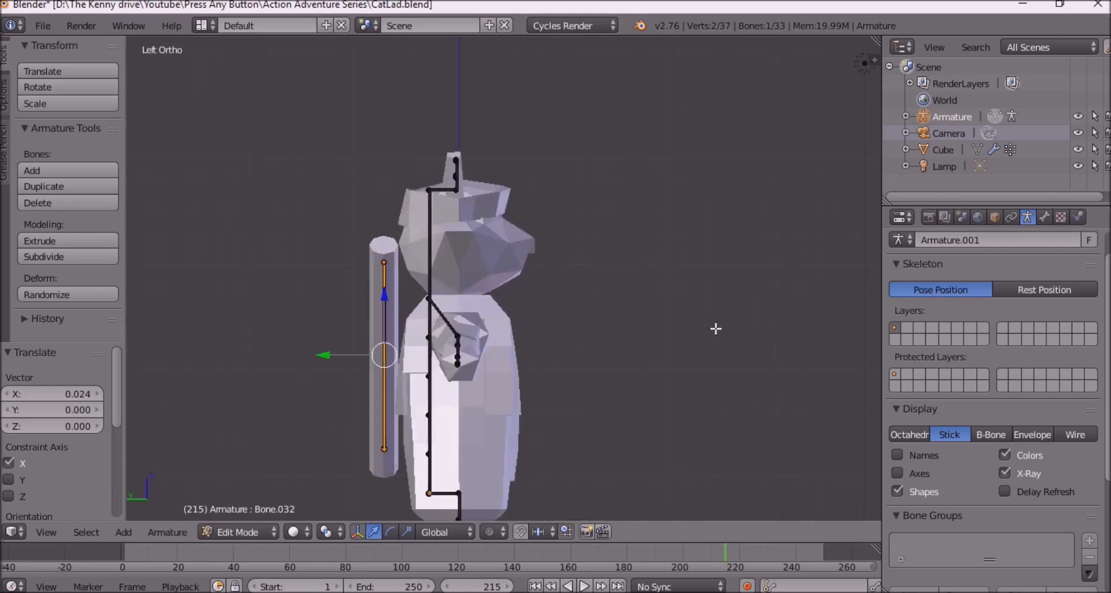
{"action": "middle_click_drag", "start_coordinate": [716, 328], "coordinate": [503, 313]}
{"action": "key", "text": "a"}
{"action": "scroll", "coordinate": [502, 313], "scroll_direction": "down", "scroll_amount": 1}
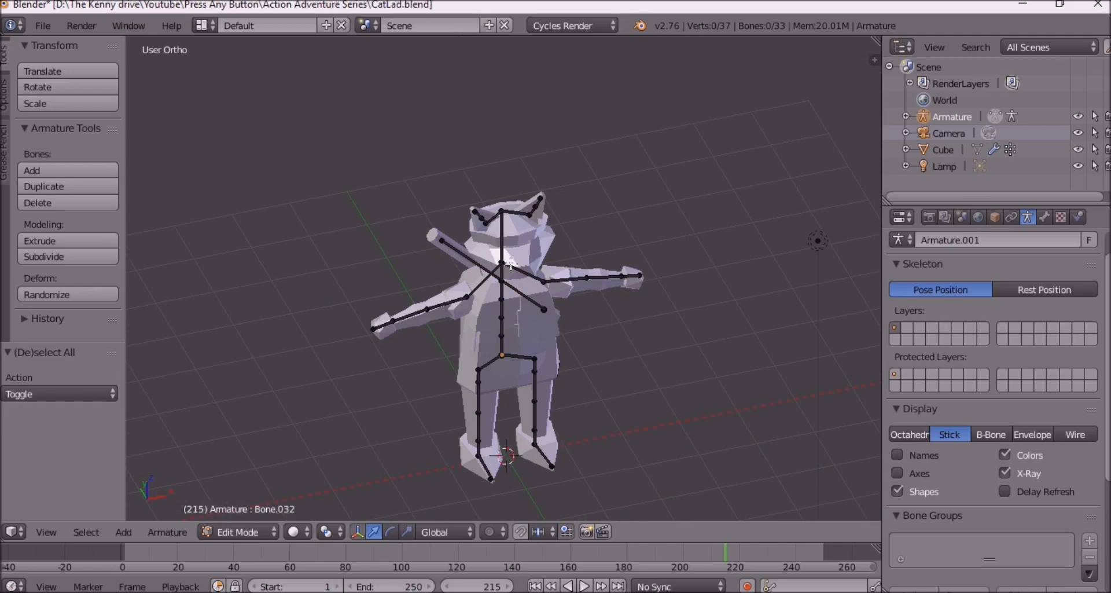
{"action": "scroll", "coordinate": [510, 264], "scroll_direction": "down", "scroll_amount": 3}
{"action": "middle_click_drag", "start_coordinate": [510, 264], "coordinate": [481, 262]}
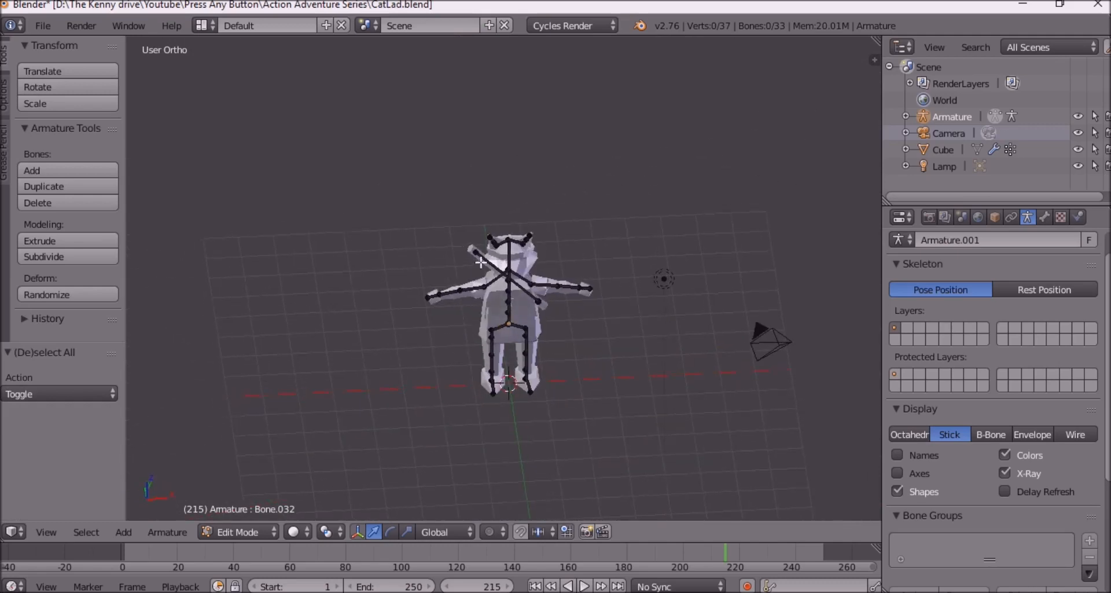
{"action": "middle_click_drag", "start_coordinate": [596, 268], "coordinate": [564, 309]}
{"action": "scroll", "coordinate": [518, 290], "scroll_direction": "up", "scroll_amount": 5}
{"action": "scroll", "coordinate": [506, 331], "scroll_direction": "down", "scroll_amount": 4}
{"action": "middle_click_drag", "start_coordinate": [506, 331], "coordinate": [545, 319]}
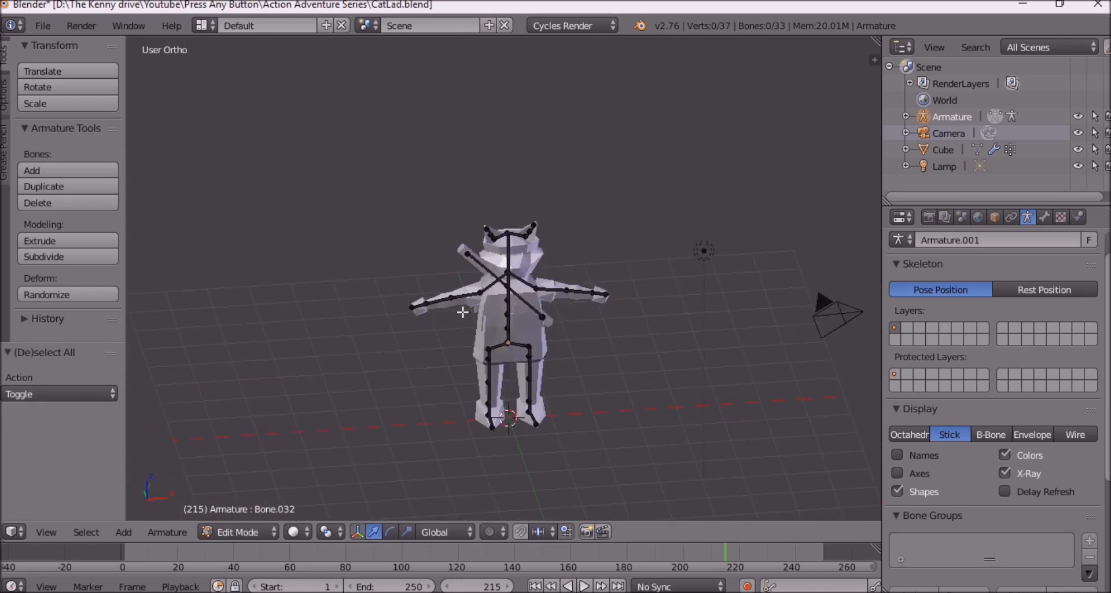
Step: Switch the armature from Edit Mode to Object Mode
{"action": "scroll", "coordinate": [462, 310], "scroll_direction": "up", "scroll_amount": 2}
{"action": "left_click", "coordinate": [259, 531]}
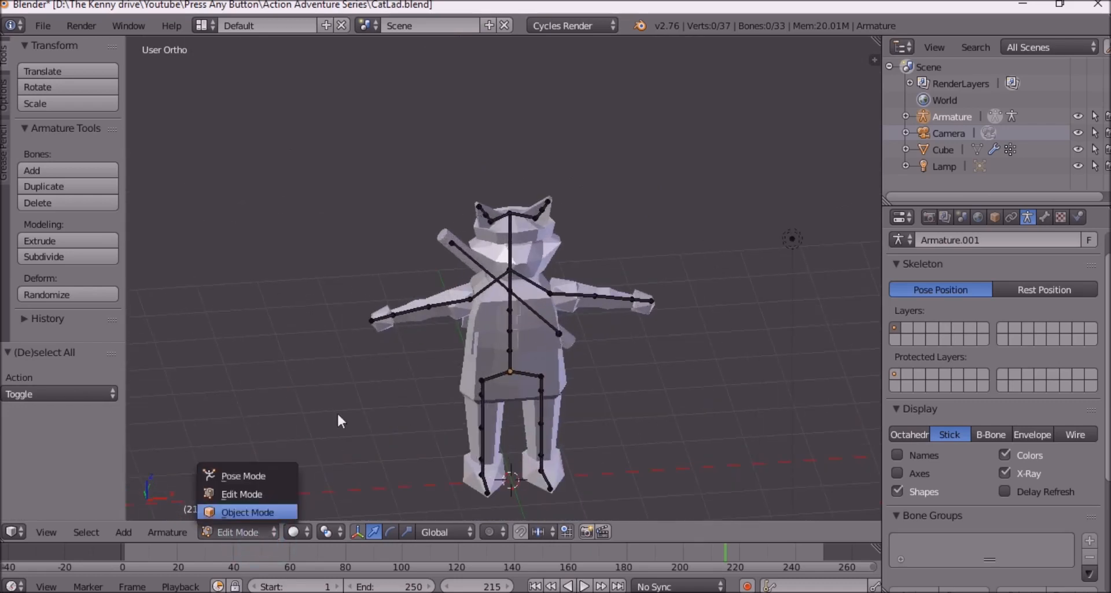
{"action": "middle_click_drag", "start_coordinate": [490, 340], "coordinate": [485, 313]}
{"action": "scroll", "coordinate": [500, 295], "scroll_direction": "up", "scroll_amount": 2}
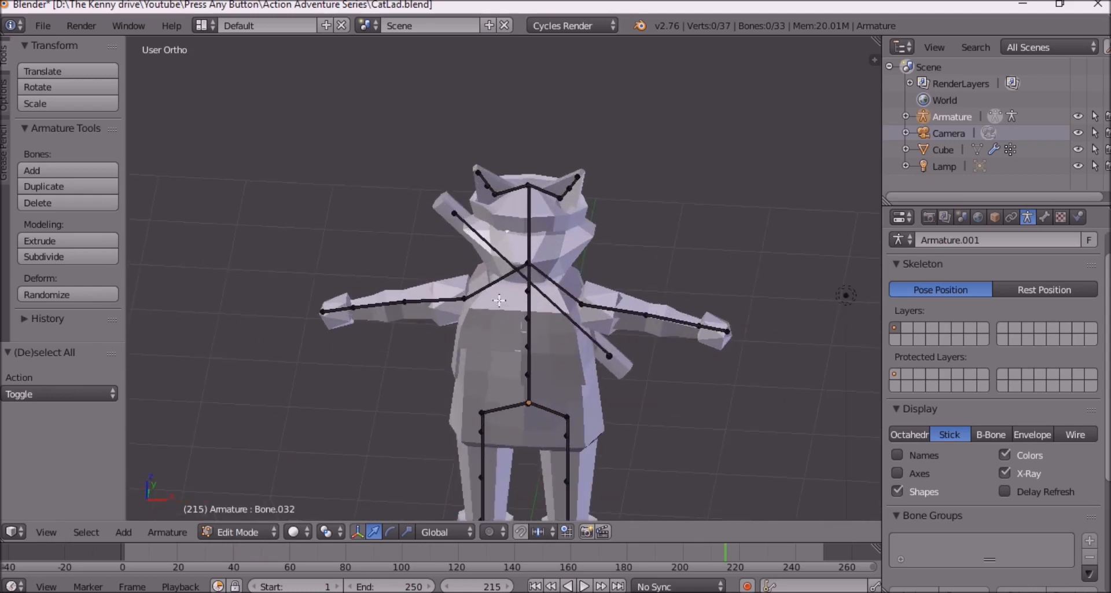
{"action": "middle_click_drag", "start_coordinate": [573, 375], "coordinate": [545, 337]}
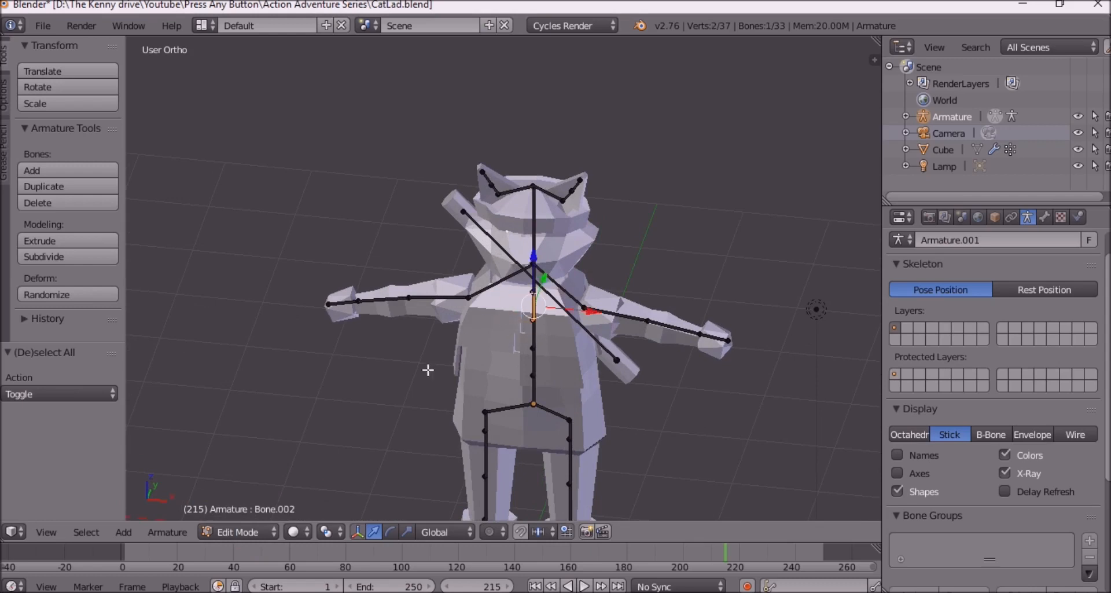
{"action": "left_click", "coordinate": [235, 531]}
{"action": "left_click", "coordinate": [245, 512]}
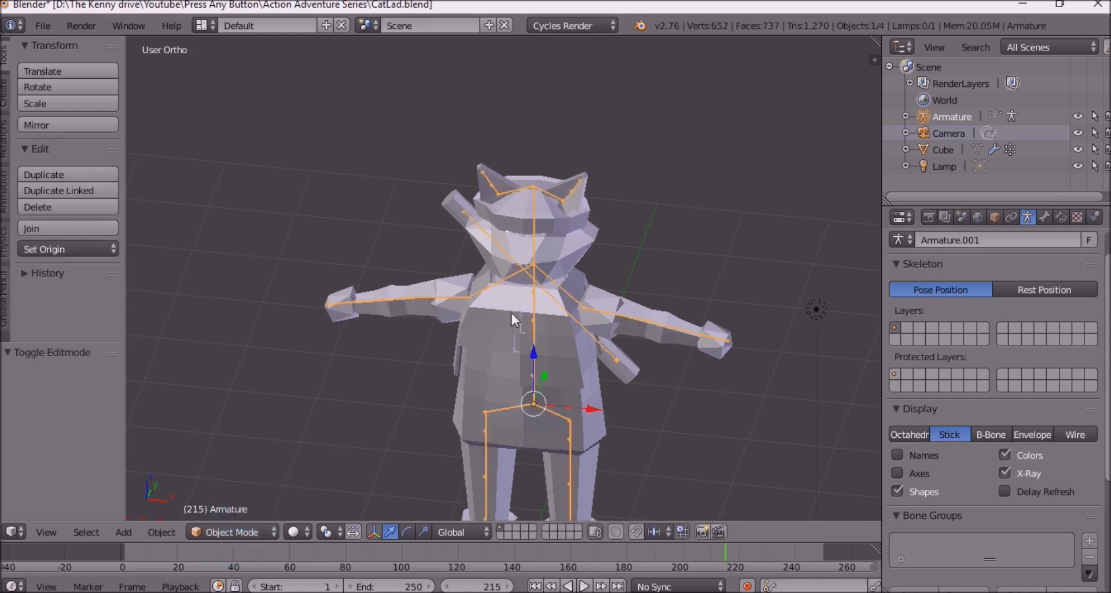
Step: Select the cat mesh and add the armature as the active object, and parent the mesh to it using Armature Deform With Automatic Weights
{"action": "right_click", "coordinate": [458, 337]}
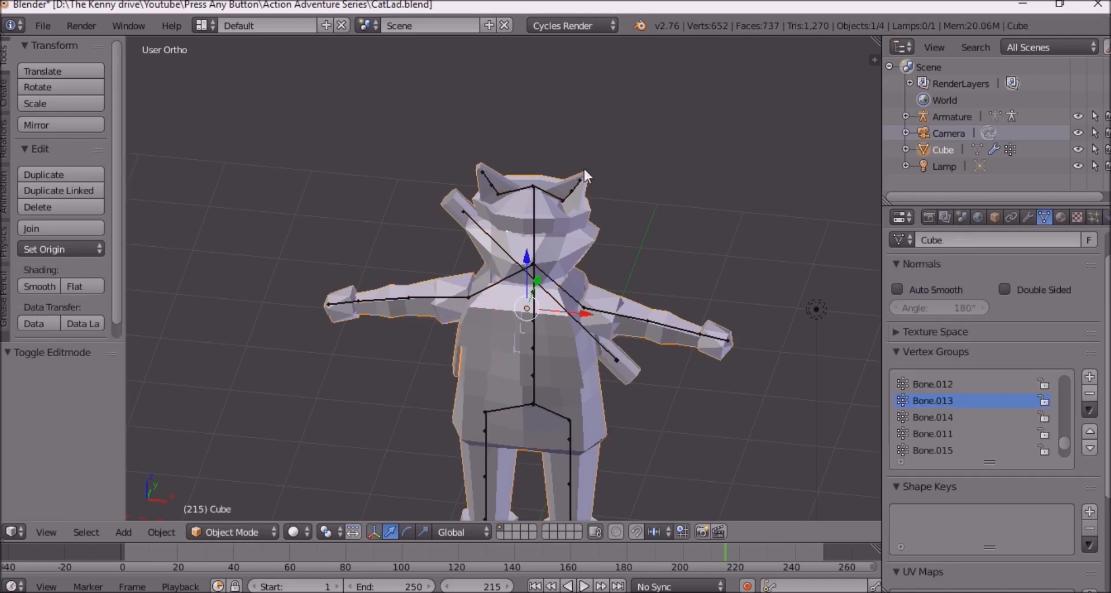
{"action": "right_click", "coordinate": [533, 333], "text": "shift"}
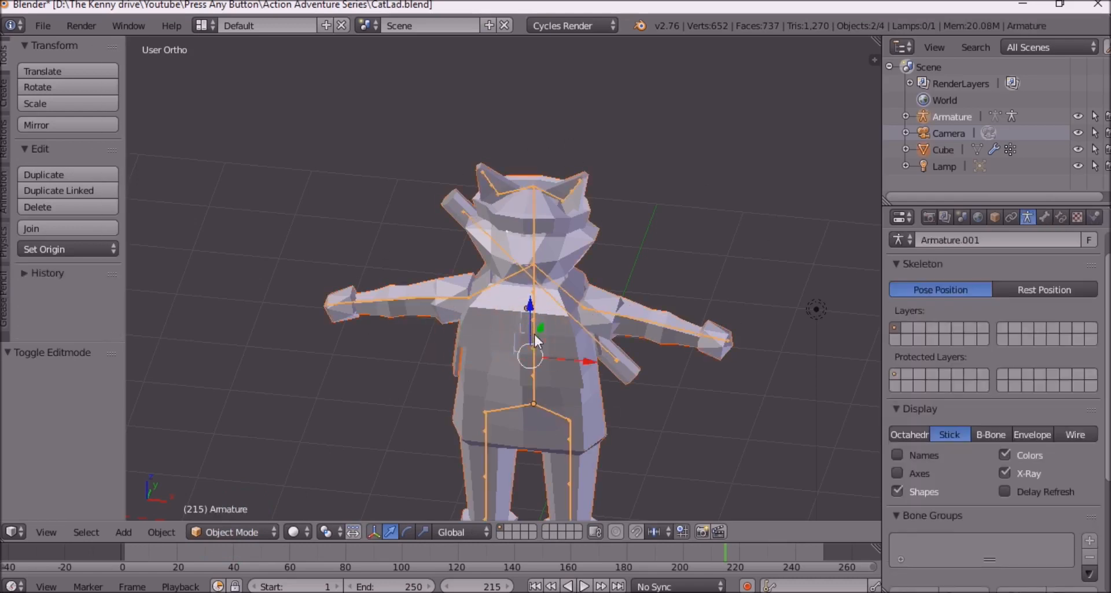
{"action": "key", "text": "ctrl+p"}
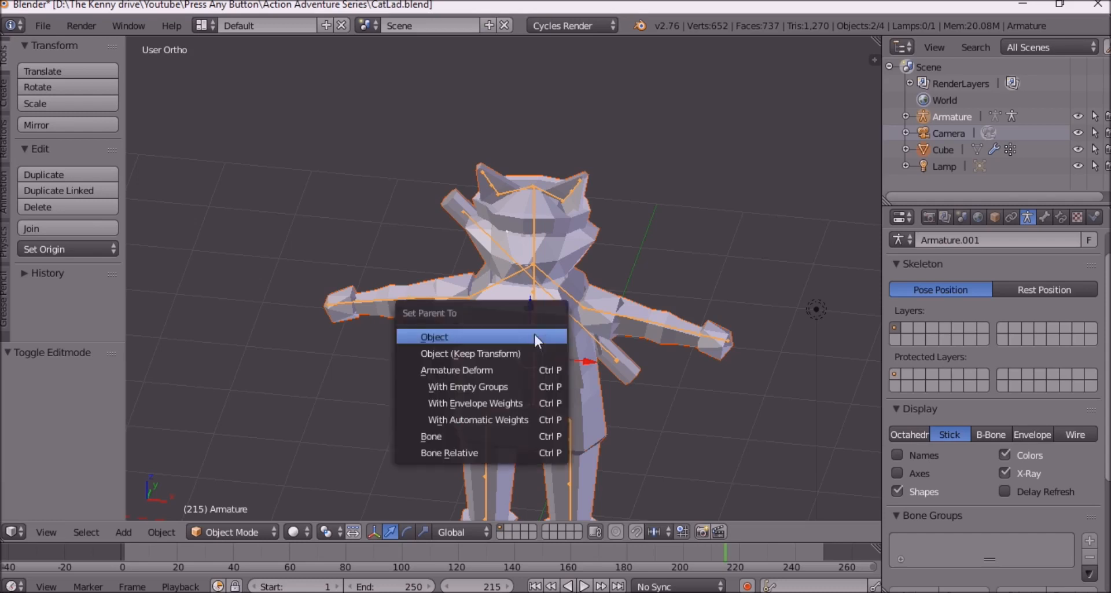
{"action": "left_click", "coordinate": [518, 415]}
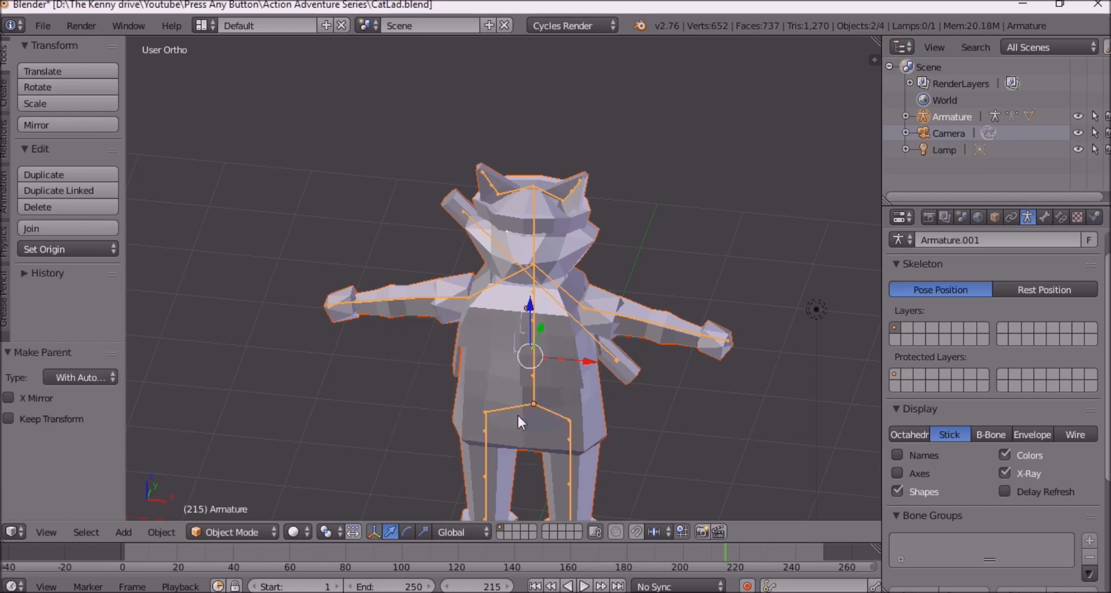
Step: Select all of the cat mesh's geometry in Edit Mode, bring up its Specials options and return to Object Mode
{"action": "right_click", "coordinate": [518, 413]}
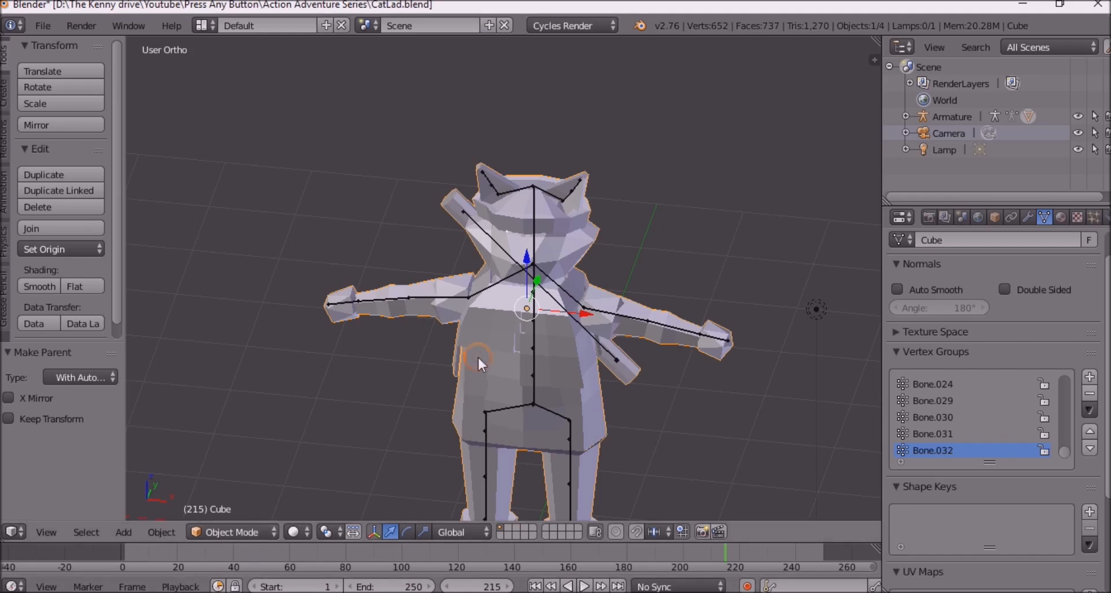
{"action": "left_click", "coordinate": [246, 532]}
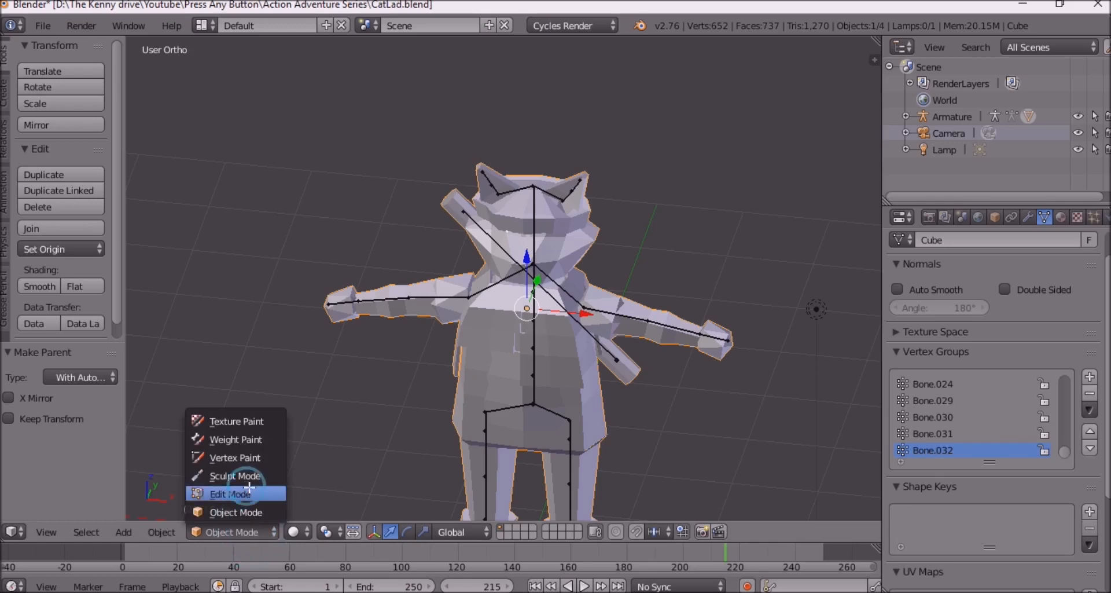
{"action": "left_click", "coordinate": [243, 489]}
{"action": "key", "text": "a"}
{"action": "key", "text": "a"}
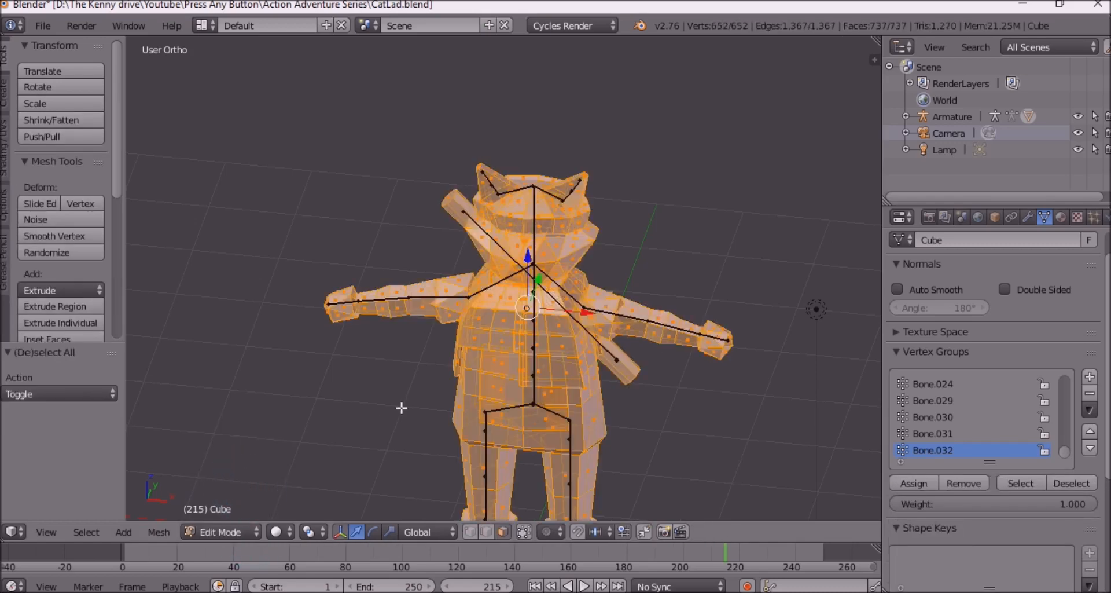
{"action": "key", "text": "w"}
{"action": "left_click", "coordinate": [236, 530]}
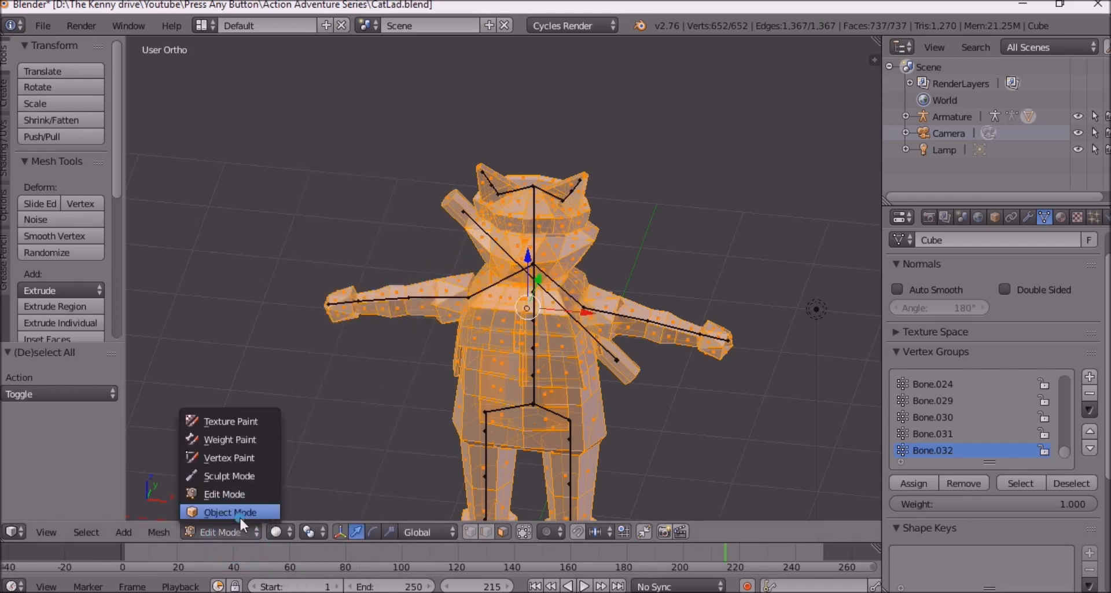
{"action": "left_click", "coordinate": [238, 534]}
Step: Deselect the cat mesh, select the armature and switch it to Pose Mode
{"action": "middle_click_drag", "start_coordinate": [433, 387], "coordinate": [456, 382]}
{"action": "middle_click_drag", "start_coordinate": [510, 325], "coordinate": [470, 333]}
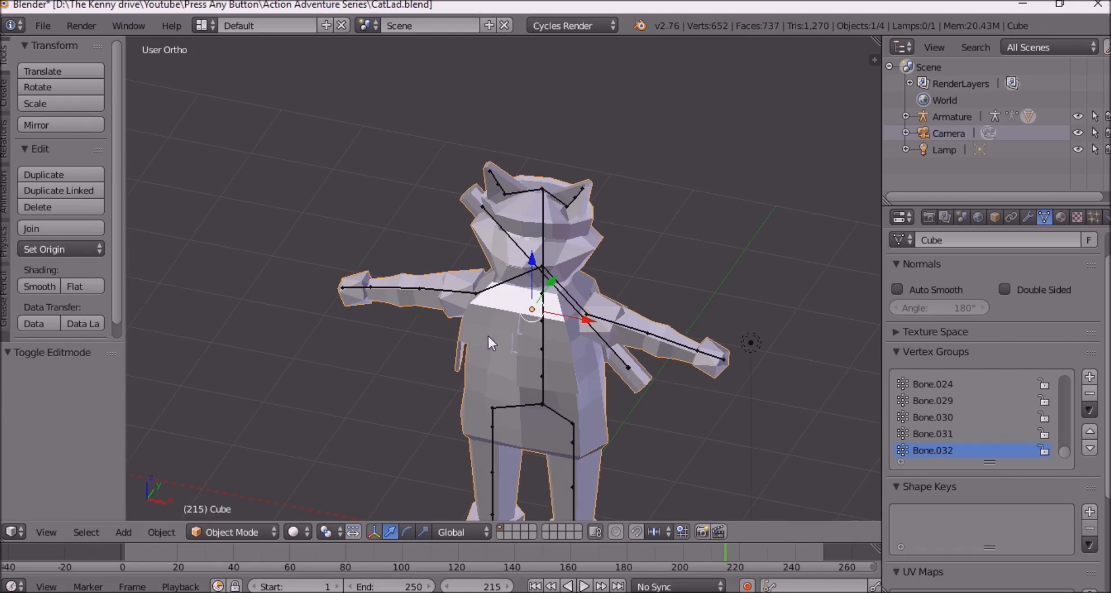
{"action": "middle_click_drag", "start_coordinate": [487, 336], "coordinate": [538, 357]}
{"action": "scroll", "coordinate": [537, 315], "scroll_direction": "down", "scroll_amount": 3}
{"action": "key", "text": "a"}
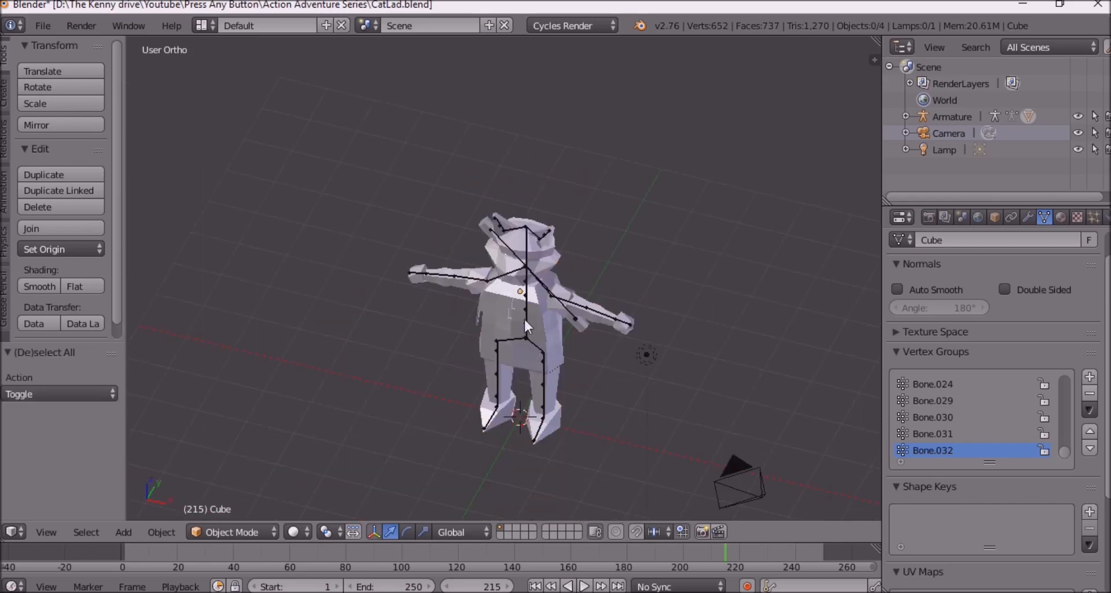
{"action": "scroll", "coordinate": [527, 328], "scroll_direction": "up", "scroll_amount": 5}
{"action": "scroll", "coordinate": [638, 310], "scroll_direction": "down", "scroll_amount": 3}
{"action": "middle_click_drag", "start_coordinate": [446, 379], "coordinate": [443, 310]}
{"action": "right_click", "coordinate": [428, 322]}
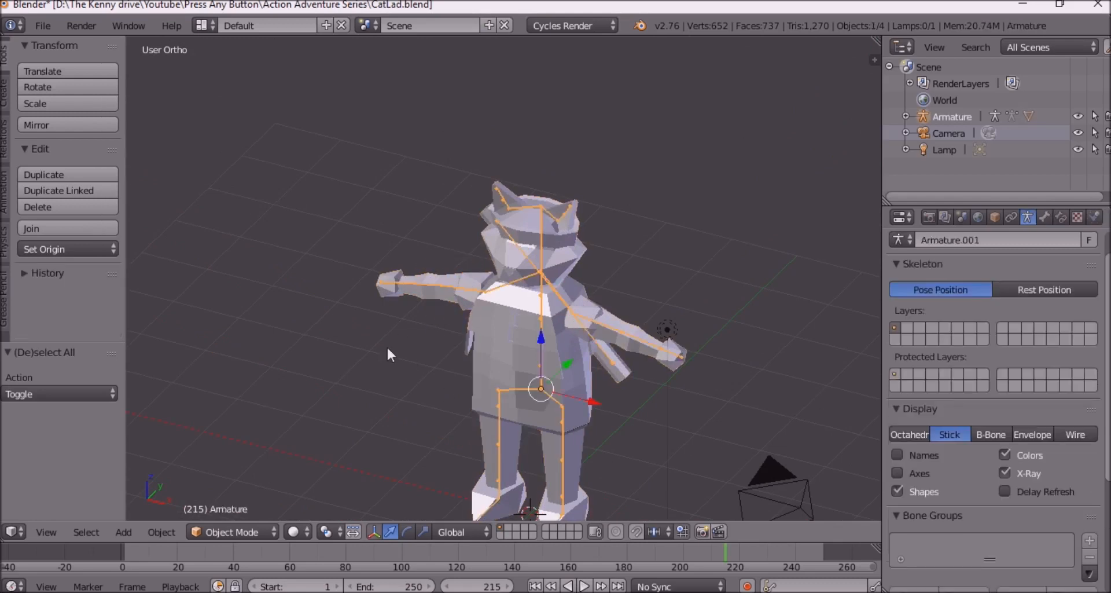
{"action": "left_click", "coordinate": [267, 534]}
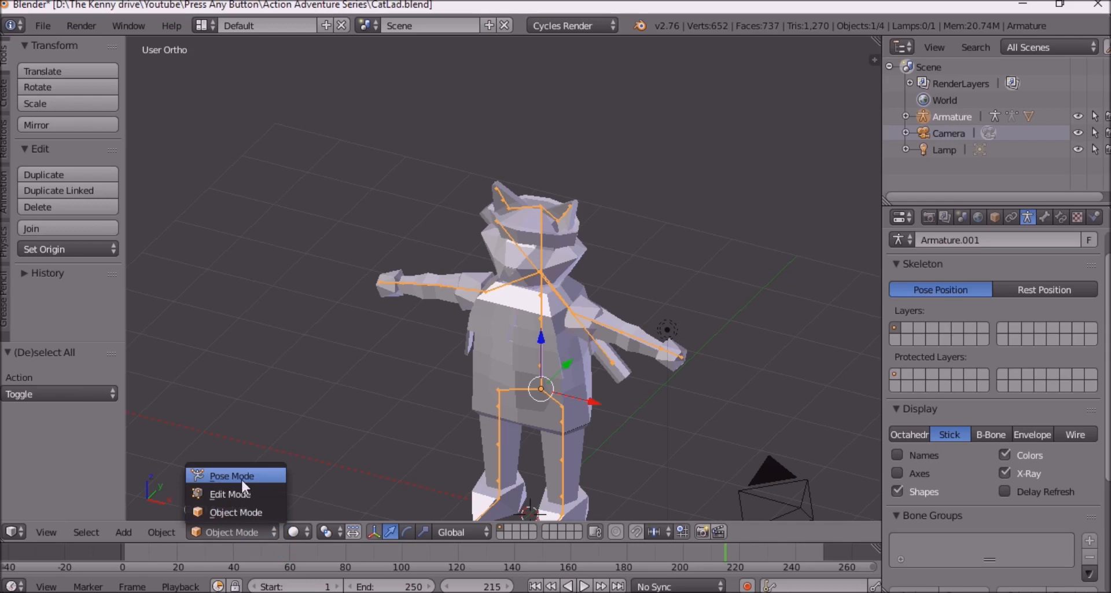
{"action": "left_click", "coordinate": [242, 479]}
Step: Test the mesh deformation by rotating the forearm bone Bone.027 about global Y, and clear its rotation
{"action": "scroll", "coordinate": [442, 339], "scroll_direction": "up", "scroll_amount": 4}
{"action": "middle_click_drag", "start_coordinate": [381, 314], "coordinate": [325, 314]}
{"action": "right_click", "coordinate": [321, 312]}
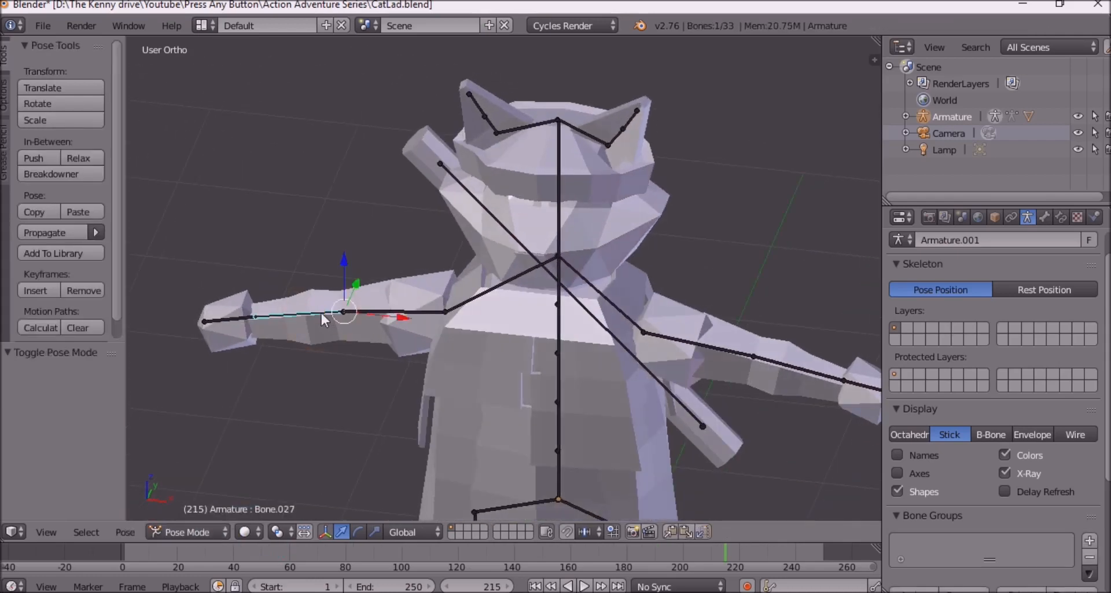
{"action": "key", "text": "r"}
{"action": "key", "text": "y"}
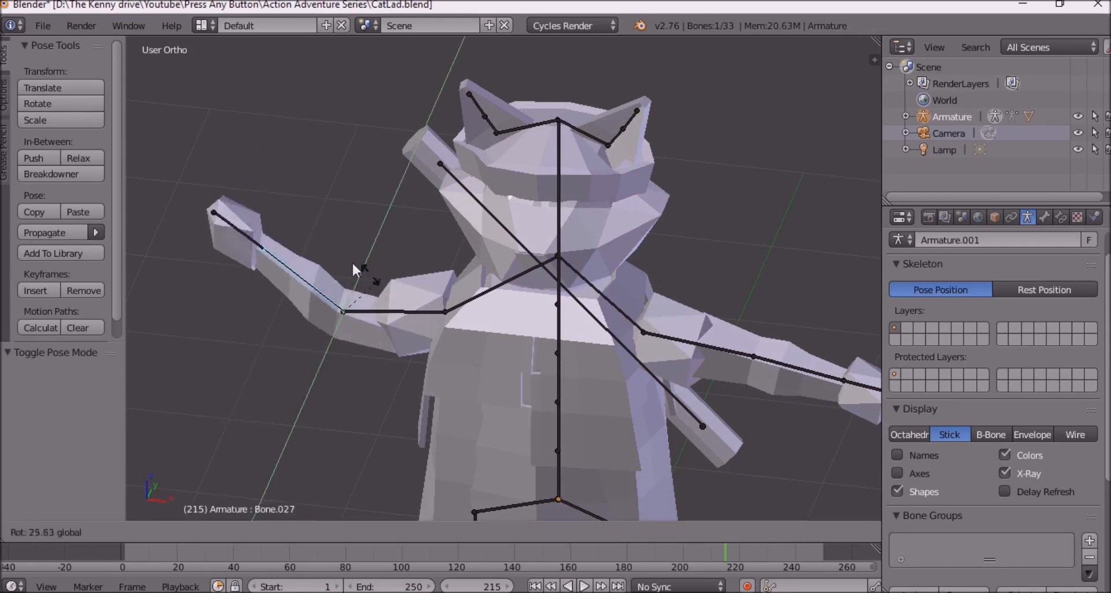
{"action": "right_click", "coordinate": [387, 256]}
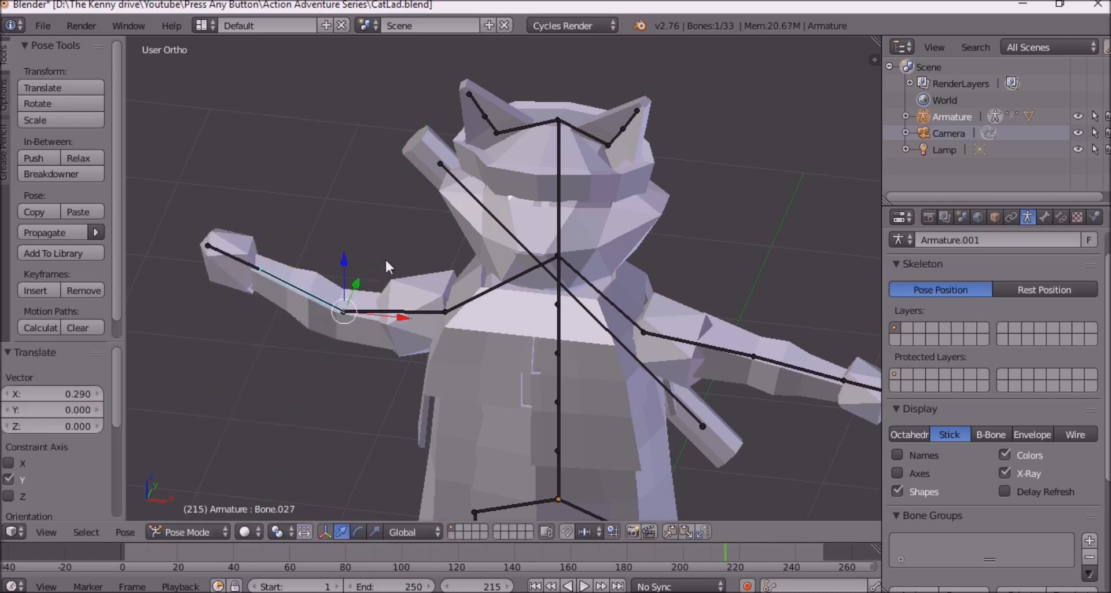
{"action": "key", "text": "alt+r"}
{"action": "left_click", "coordinate": [191, 529]}
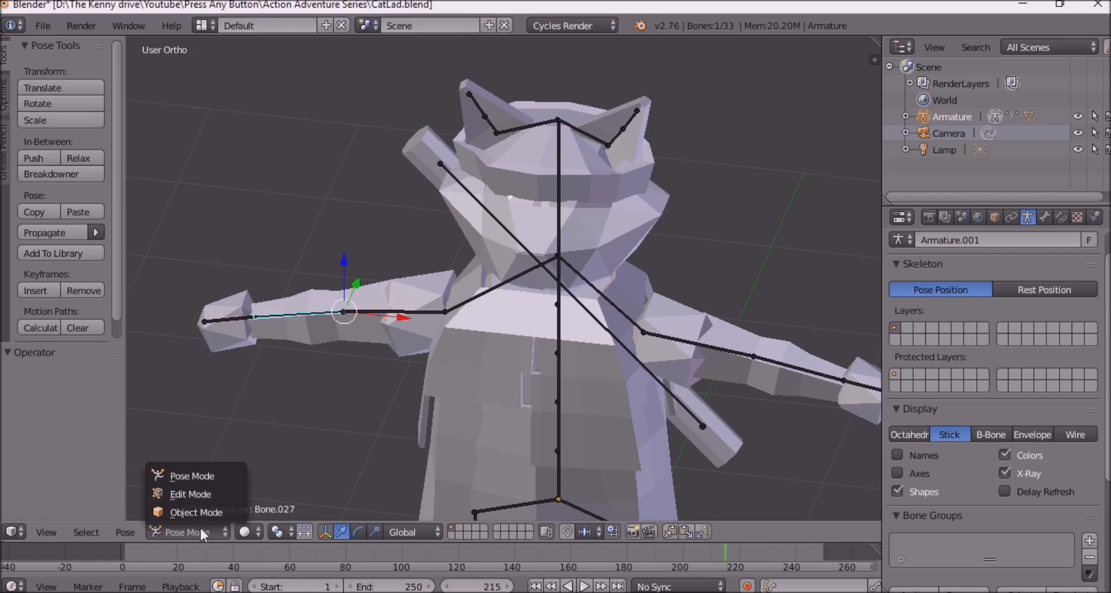
{"action": "left_click", "coordinate": [203, 536]}
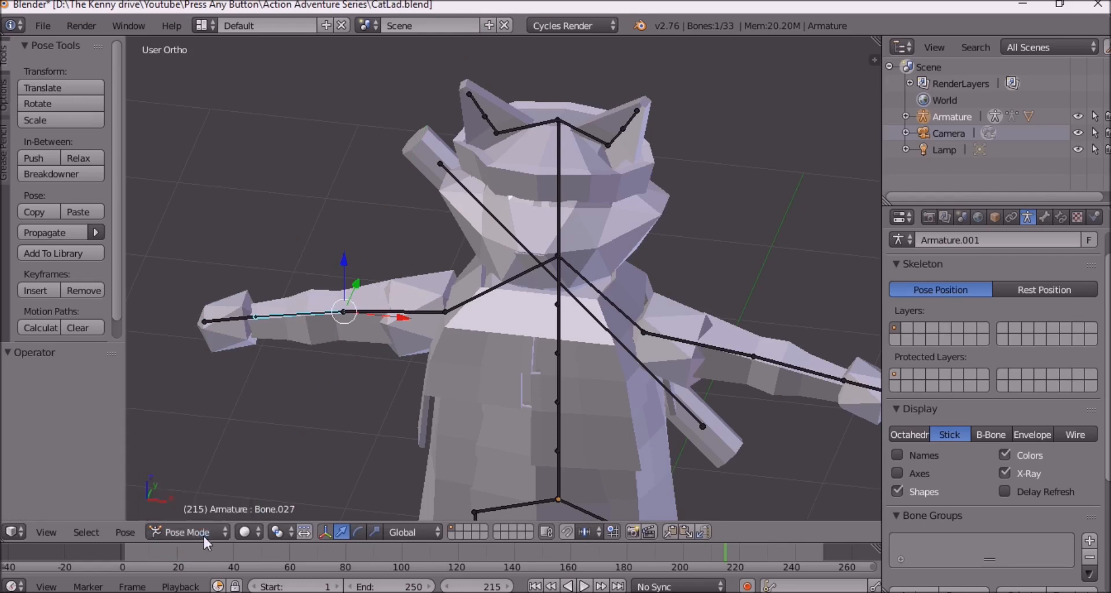
Step: Try twisting the same forearm bone about global X from the side, and undo the rotation
{"action": "scroll", "coordinate": [392, 403], "scroll_direction": "down", "scroll_amount": 5}
{"action": "middle_click_drag", "start_coordinate": [392, 403], "coordinate": [431, 327]}
{"action": "scroll", "coordinate": [431, 327], "scroll_direction": "up", "scroll_amount": 3}
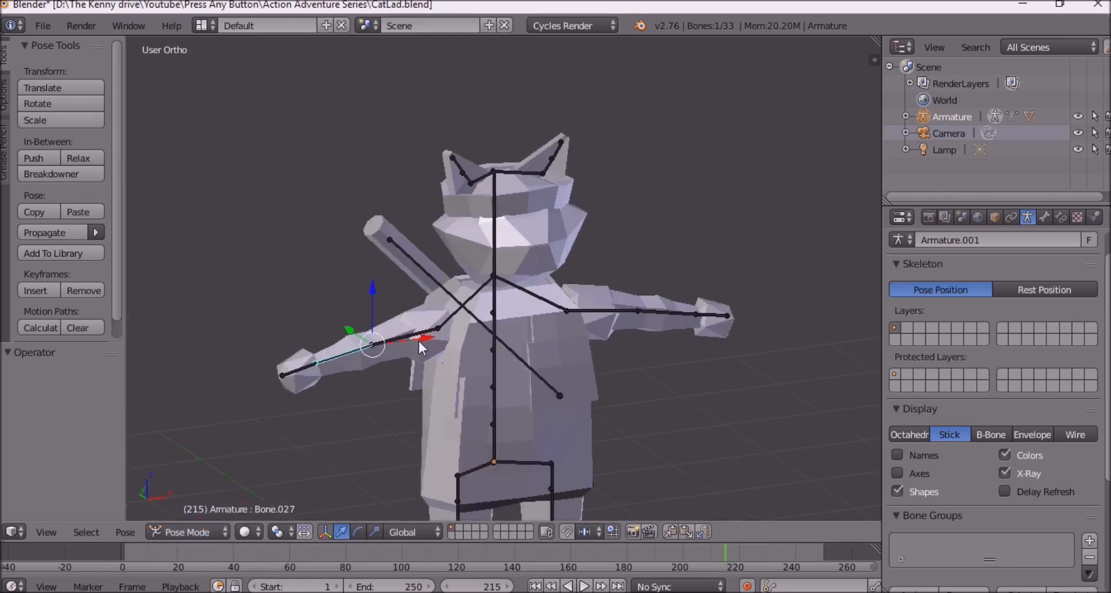
{"action": "key", "text": "r"}
{"action": "key", "text": "x"}
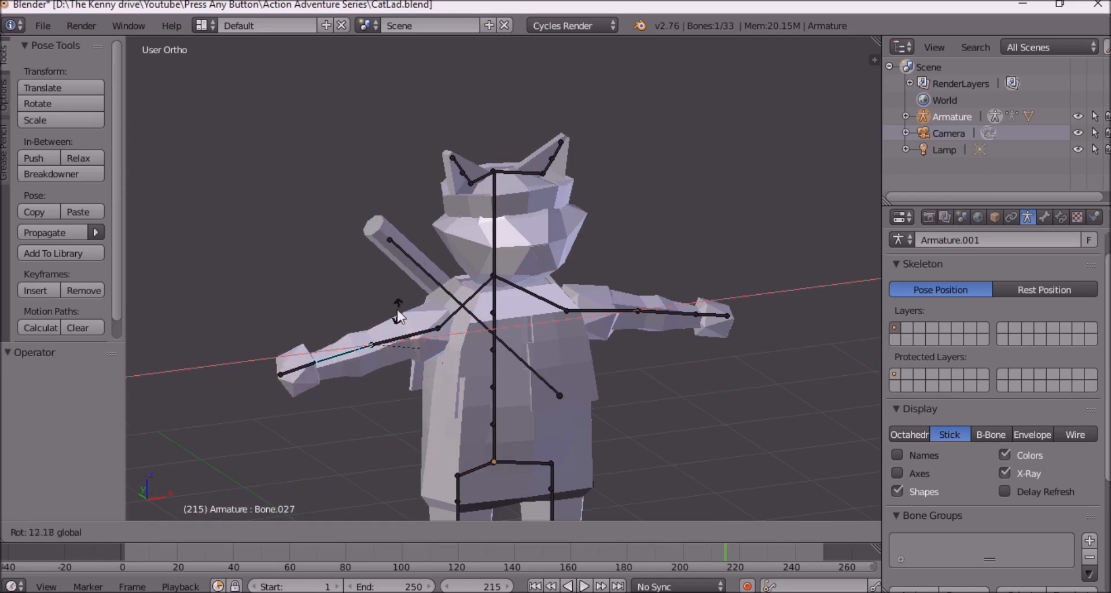
{"action": "key", "text": "Escape"}
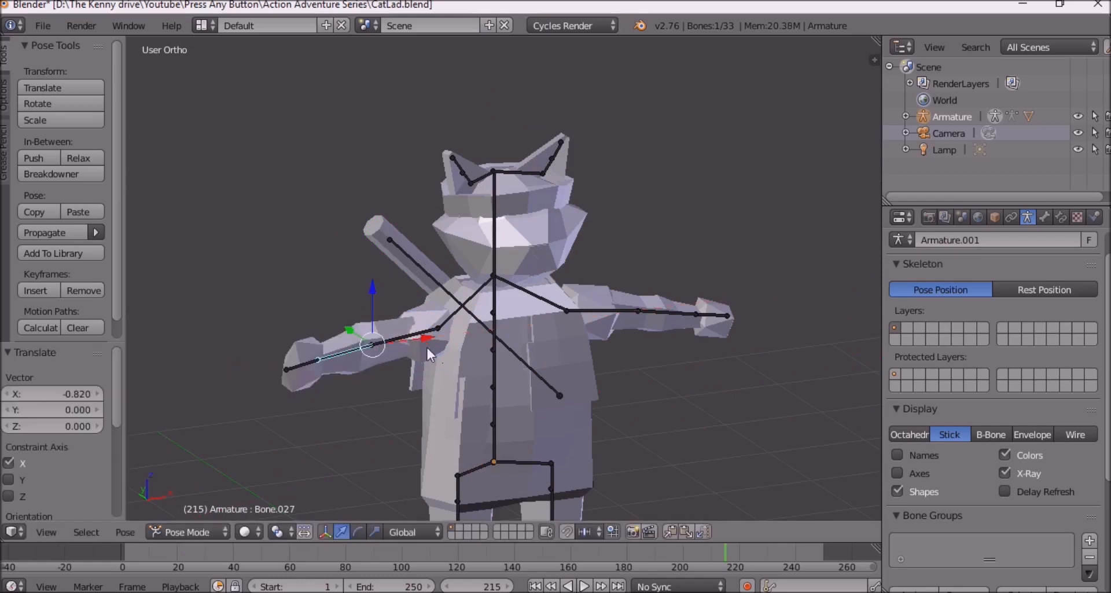
{"action": "key", "text": "ctrl+z"}
Step: Try swinging the same forearm bone about global Z, and restore its original pose
{"action": "middle_click_drag", "start_coordinate": [343, 299], "coordinate": [379, 327]}
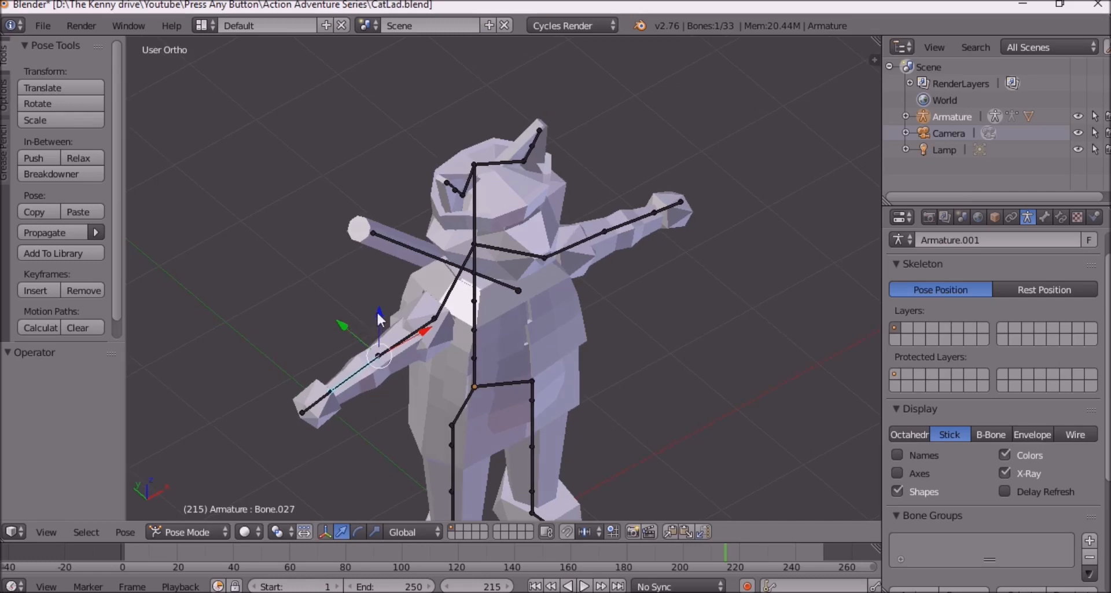
{"action": "key", "text": "r"}
{"action": "key", "text": "z"}
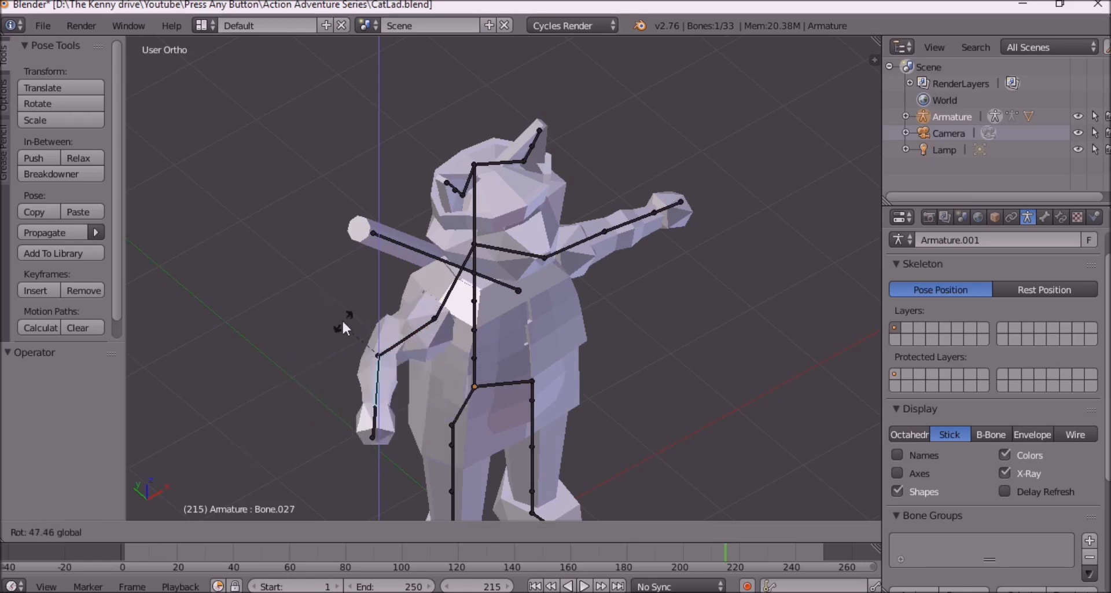
{"action": "left_click", "coordinate": [347, 315]}
{"action": "scroll", "coordinate": [487, 351], "scroll_direction": "down", "scroll_amount": 3}
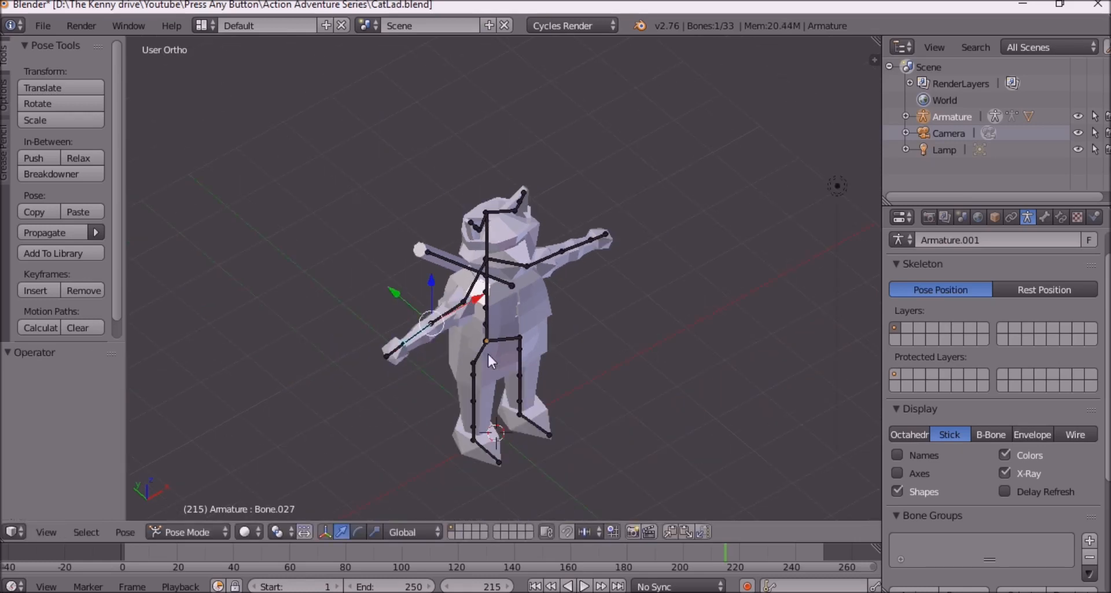
{"action": "scroll", "coordinate": [487, 352], "scroll_direction": "down", "scroll_amount": 1}
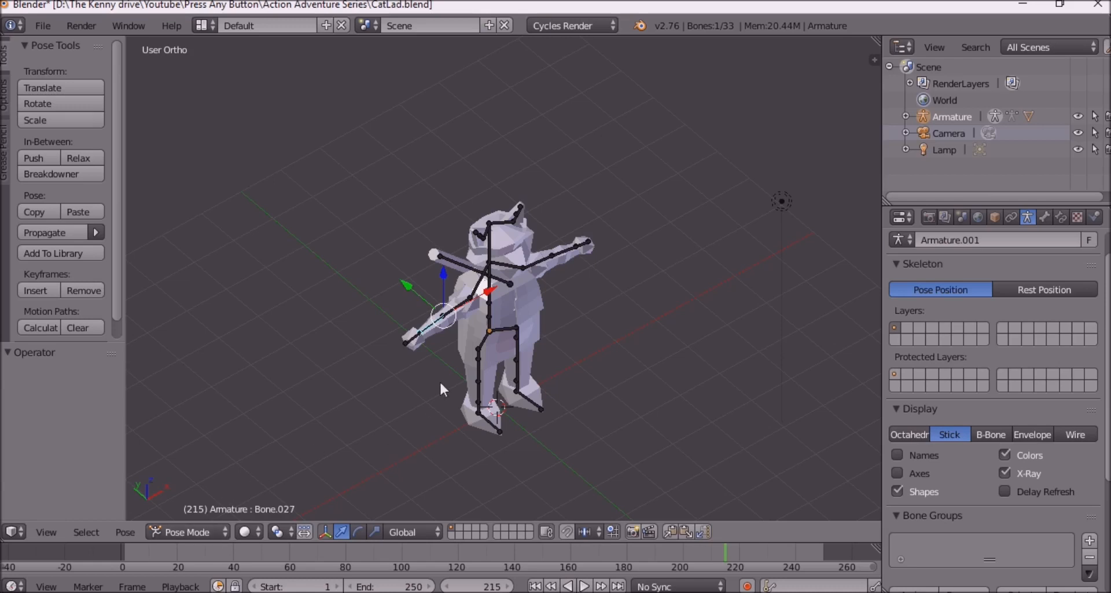
{"action": "scroll", "coordinate": [492, 329], "scroll_direction": "up", "scroll_amount": 5}
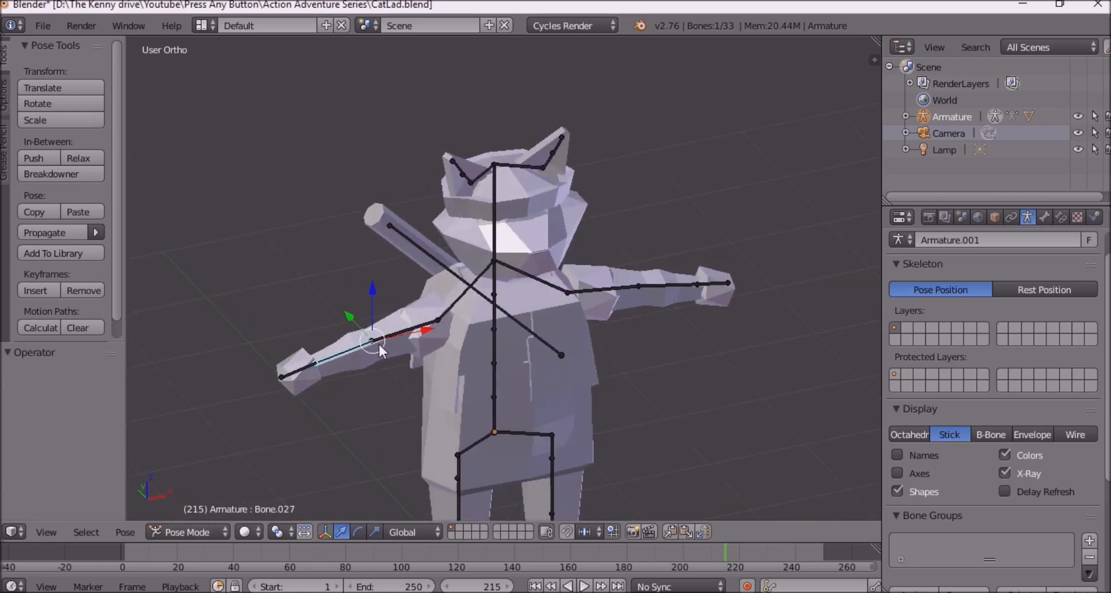
Step: Leave Pose Mode, make the cat mesh the active object alongside the armature and switch it to Weight Paint mode
{"action": "left_click", "coordinate": [201, 530]}
{"action": "right_click", "coordinate": [416, 343]}
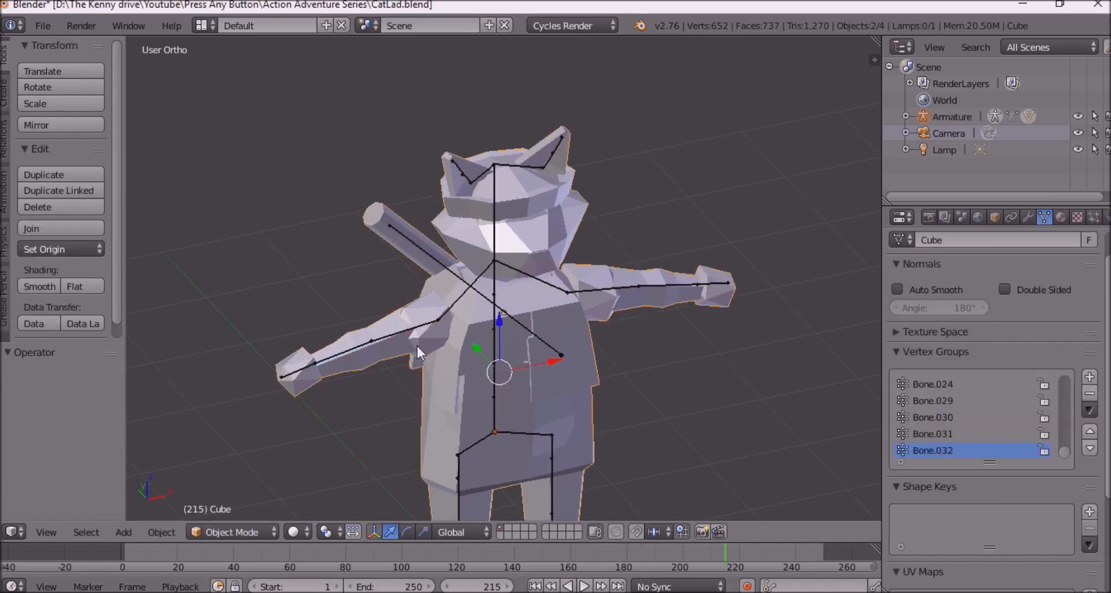
{"action": "left_click", "coordinate": [238, 523]}
{"action": "left_click", "coordinate": [240, 532]}
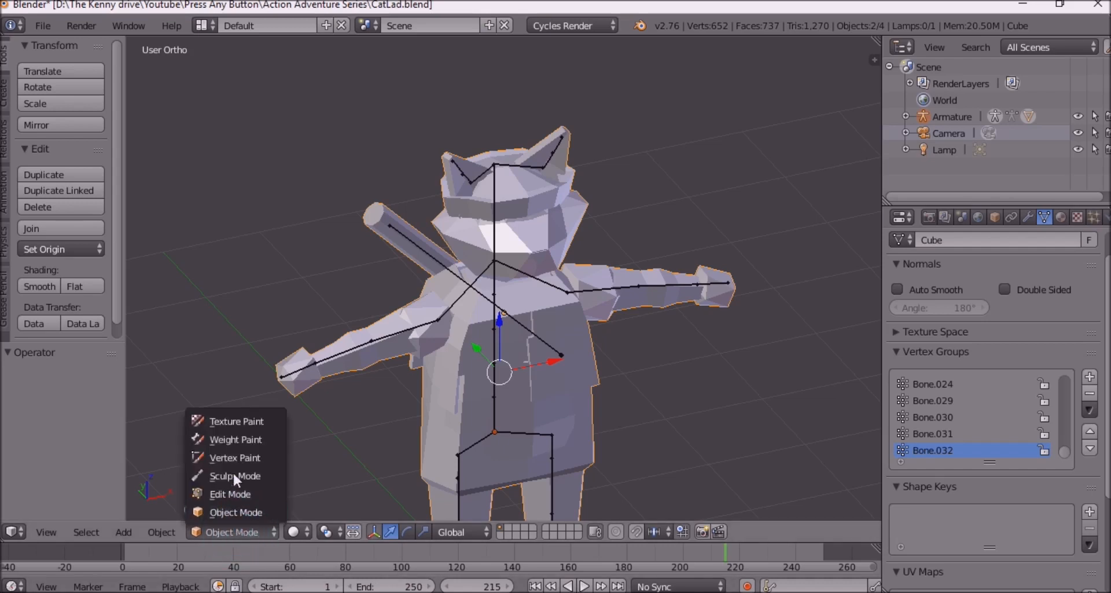
{"action": "left_click", "coordinate": [238, 438]}
{"action": "scroll", "coordinate": [403, 403], "scroll_direction": "up", "scroll_amount": 2}
{"action": "middle_click_drag", "start_coordinate": [373, 396], "coordinate": [434, 389]}
{"action": "scroll", "coordinate": [435, 387], "scroll_direction": "up", "scroll_amount": 1}
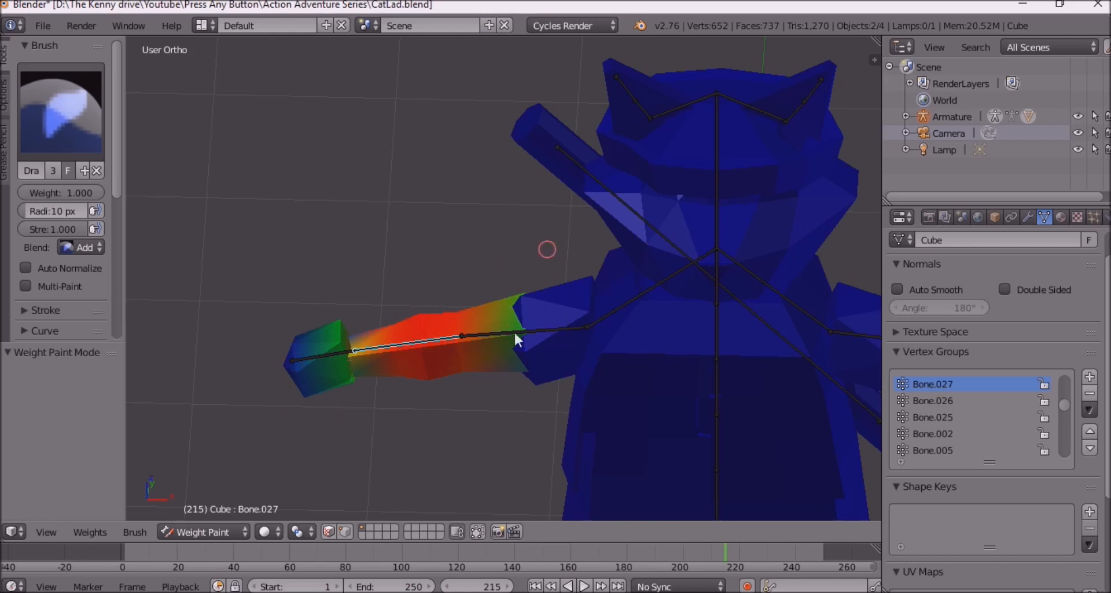
Step: Set the weight paint brush's blending mode to Subtract for working on the forearm bone's weights
{"action": "middle_click_drag", "start_coordinate": [445, 316], "coordinate": [324, 283]}
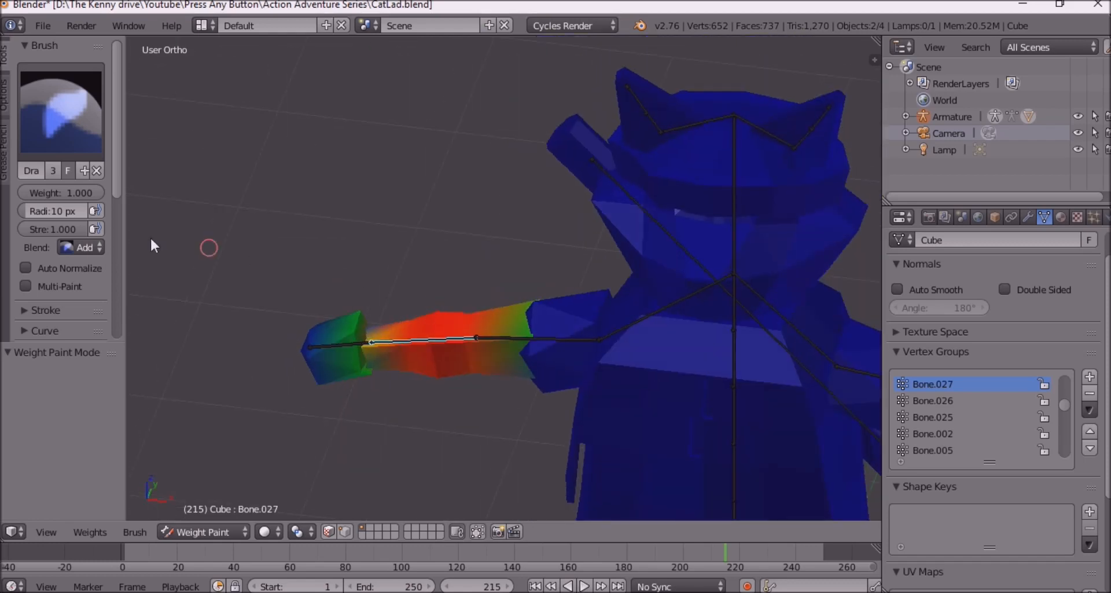
{"action": "left_click", "coordinate": [83, 251]}
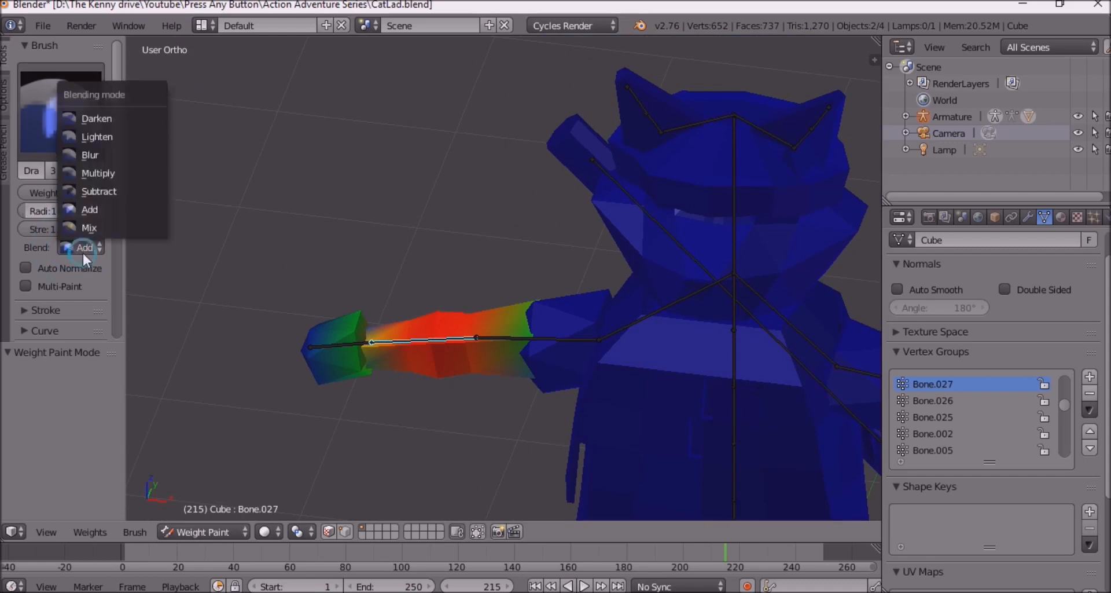
{"action": "left_click", "coordinate": [98, 192]}
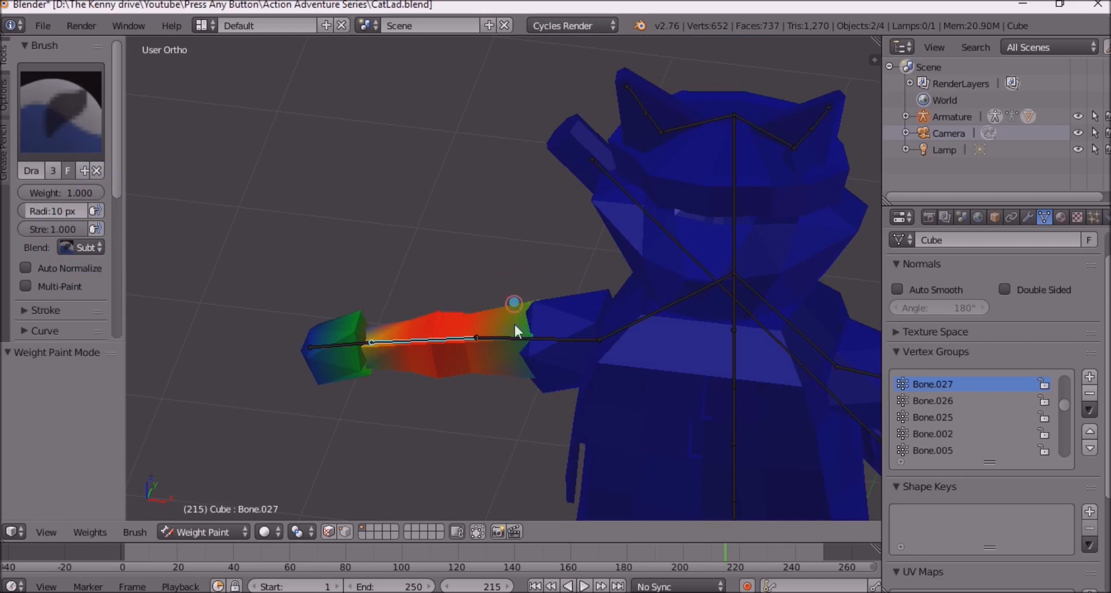
Step: Subtract some of the forearm bone's weight from the mesh around the cat's elbow with the 10 px brush
{"action": "left_click", "coordinate": [493, 312]}
{"action": "mouse_move", "coordinate": [507, 309]}
{"action": "left_mouse_down"}
{"action": "mouse_move", "coordinate": [530, 373]}
{"action": "mouse_move", "coordinate": [505, 341]}
{"action": "left_mouse_up"}
{"action": "left_click", "coordinate": [507, 308]}
Step: Set the brush radius to 35 px and erase the forearm bone's influence from the elbow and adjoining upper arm
{"action": "left_click", "coordinate": [64, 210]}
{"action": "type", "text": "35"}
{"action": "key", "text": "Return"}
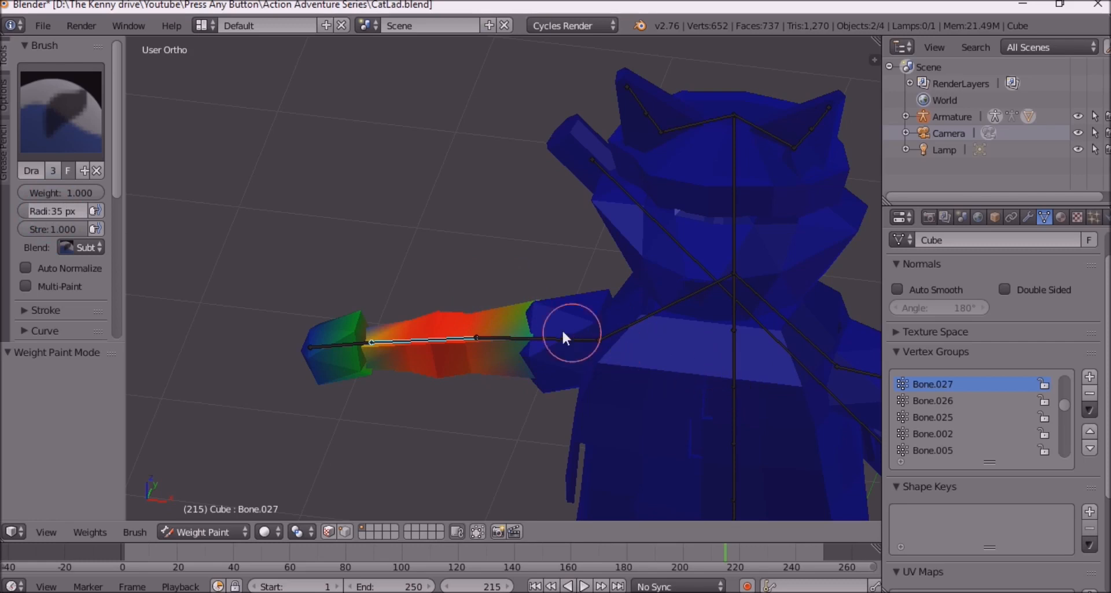
{"action": "mouse_move", "coordinate": [564, 336]}
{"action": "left_mouse_down"}
{"action": "mouse_move", "coordinate": [495, 326]}
{"action": "mouse_move", "coordinate": [492, 364]}
{"action": "mouse_move", "coordinate": [488, 324]}
{"action": "mouse_move", "coordinate": [518, 340]}
{"action": "mouse_move", "coordinate": [522, 305]}
{"action": "mouse_move", "coordinate": [514, 368]}
{"action": "mouse_move", "coordinate": [518, 298]}
{"action": "mouse_move", "coordinate": [514, 394]}
{"action": "mouse_move", "coordinate": [506, 297]}
{"action": "mouse_move", "coordinate": [496, 364]}
{"action": "mouse_move", "coordinate": [478, 360]}
{"action": "mouse_move", "coordinate": [502, 342]}
{"action": "mouse_move", "coordinate": [478, 336]}
{"action": "mouse_move", "coordinate": [524, 314]}
{"action": "mouse_move", "coordinate": [495, 317]}
{"action": "mouse_move", "coordinate": [508, 321]}
{"action": "mouse_move", "coordinate": [523, 377]}
{"action": "left_mouse_up"}
{"action": "mouse_move", "coordinate": [523, 377]}
{"action": "middle_mouse_down"}
{"action": "mouse_move", "coordinate": [571, 412]}
{"action": "mouse_move", "coordinate": [489, 395]}
{"action": "mouse_move", "coordinate": [541, 375]}
{"action": "mouse_move", "coordinate": [457, 381]}
{"action": "middle_mouse_up"}
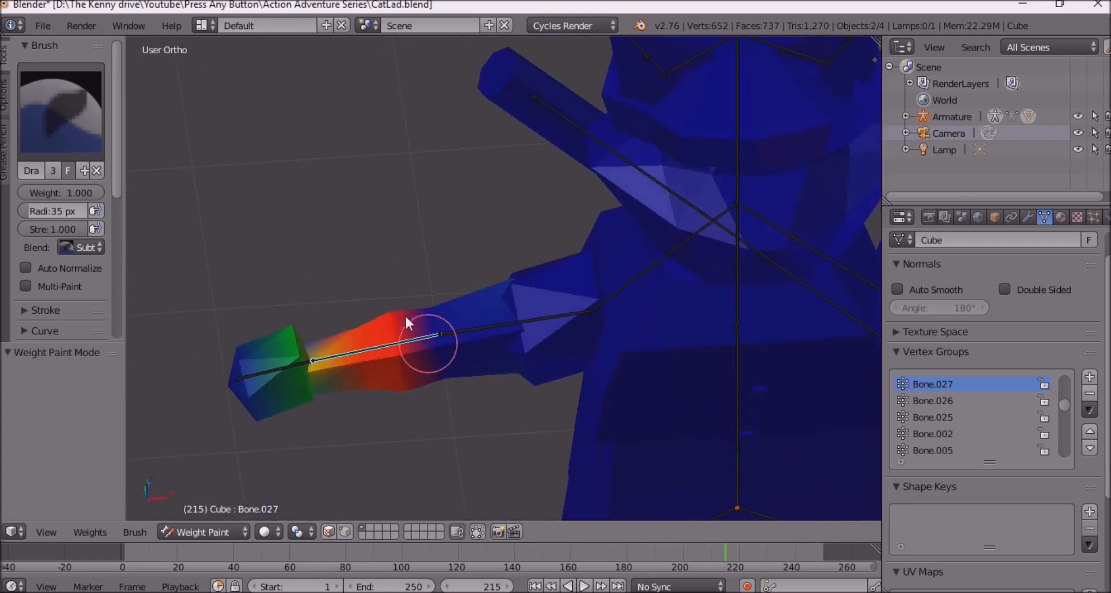
Step: Leave Weight Paint for Object Mode and select the armature to return to posing its forearm bone
{"action": "left_click", "coordinate": [217, 534]}
{"action": "left_click", "coordinate": [217, 507]}
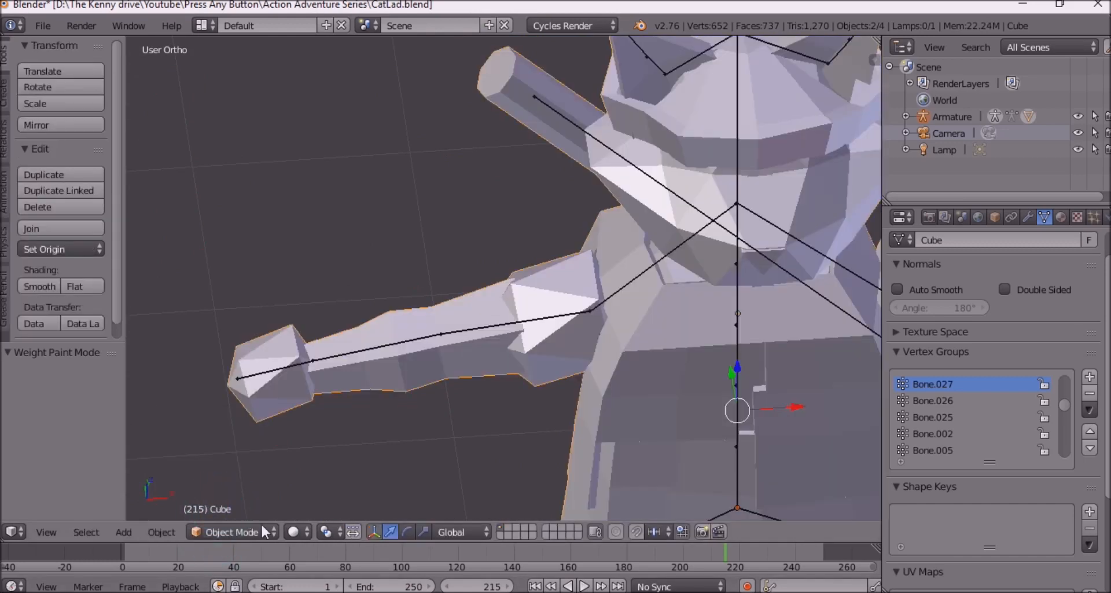
{"action": "left_click", "coordinate": [293, 532]}
{"action": "right_click", "coordinate": [415, 339]}
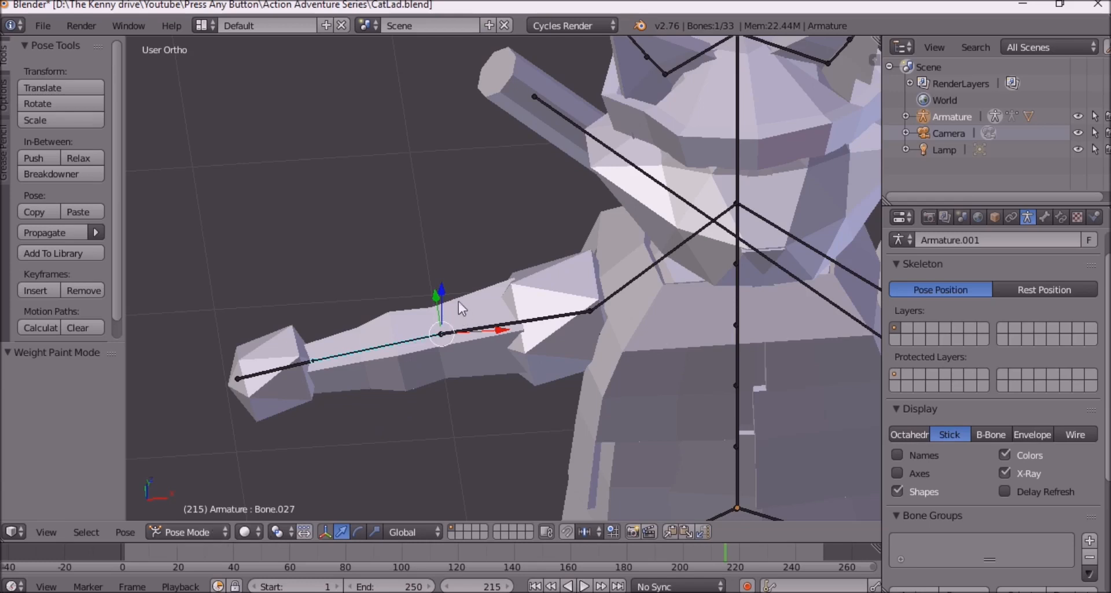
Step: Test the repainted elbow by rotating the forearm bone about global Z, and undo the rotation
{"action": "key", "text": "r"}
{"action": "key", "text": "z"}
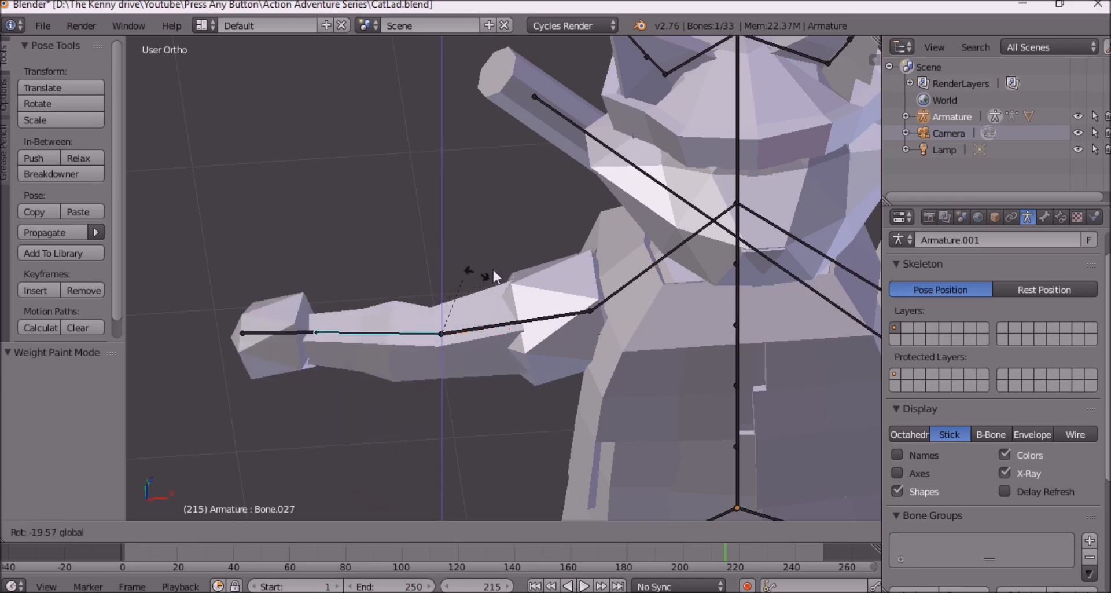
{"action": "left_click_drag", "start_coordinate": [490, 286], "coordinate": [451, 292]}
{"action": "key", "text": "ctrl+z"}
Step: Examine the whole rigged cat and its bones from the front, the side and above
{"action": "scroll", "coordinate": [527, 353], "scroll_direction": "down", "scroll_amount": 5}
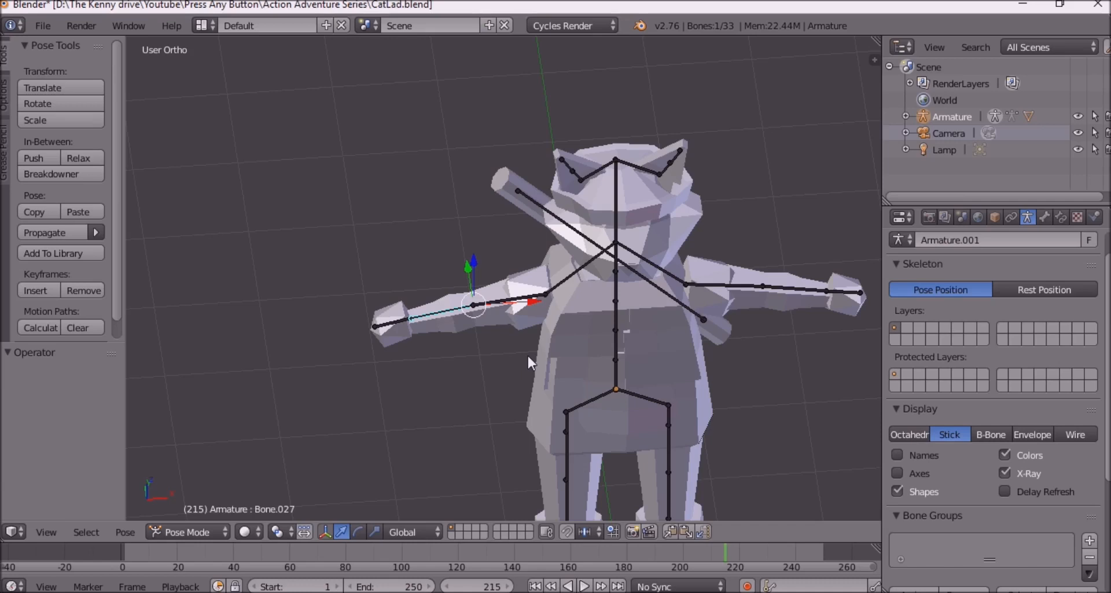
{"action": "scroll", "coordinate": [526, 353], "scroll_direction": "down", "scroll_amount": 4}
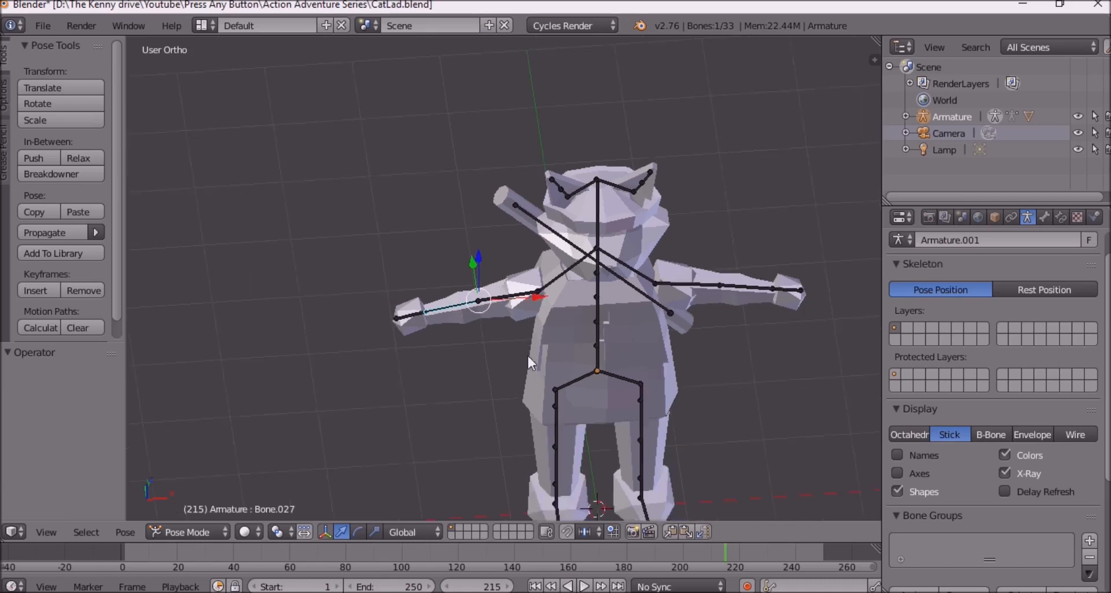
{"action": "middle_click_drag", "start_coordinate": [536, 334], "coordinate": [579, 322]}
{"action": "scroll", "coordinate": [685, 275], "scroll_direction": "down", "scroll_amount": 2}
{"action": "middle_click_drag", "start_coordinate": [688, 275], "coordinate": [636, 240]}
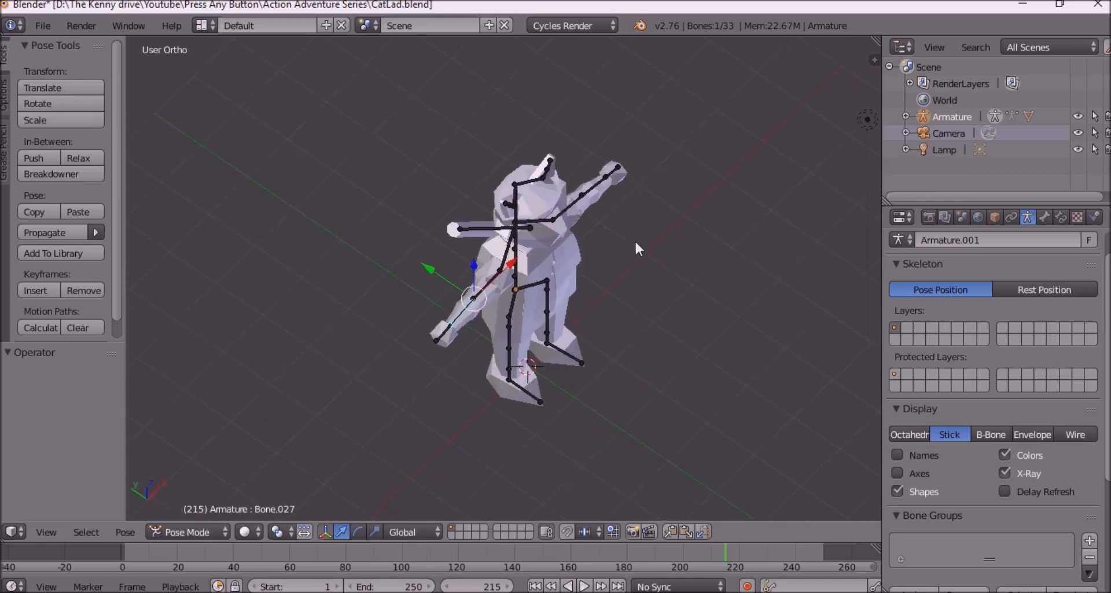
{"action": "middle_click_drag", "start_coordinate": [634, 238], "coordinate": [613, 240]}
{"action": "scroll", "coordinate": [602, 241], "scroll_direction": "up", "scroll_amount": 1}
{"action": "middle_click_drag", "start_coordinate": [669, 265], "coordinate": [623, 248]}
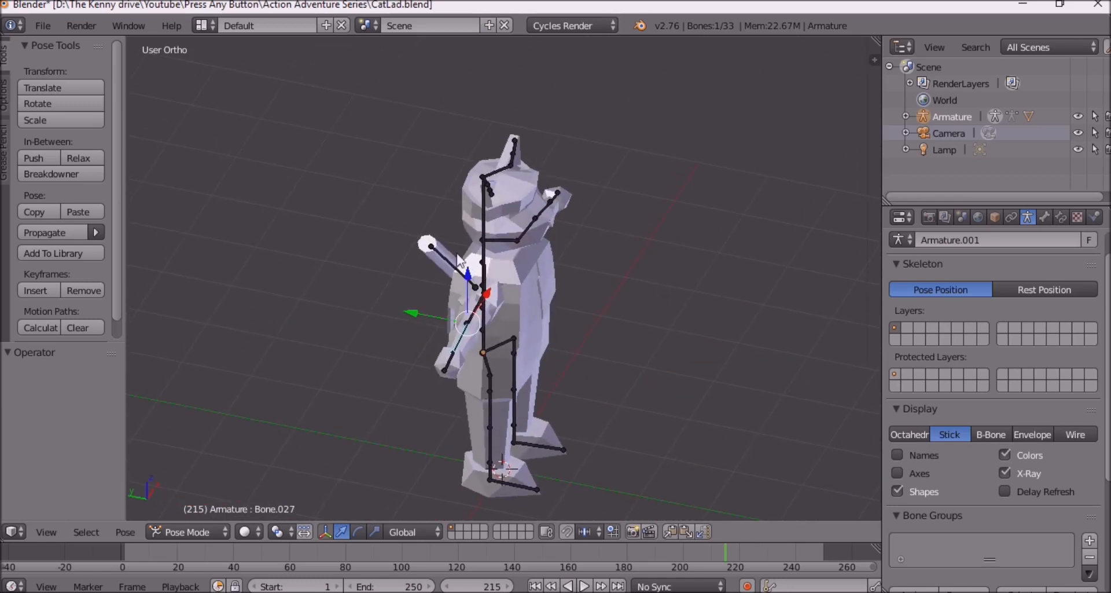
{"action": "middle_click_drag", "start_coordinate": [564, 339], "coordinate": [643, 283]}
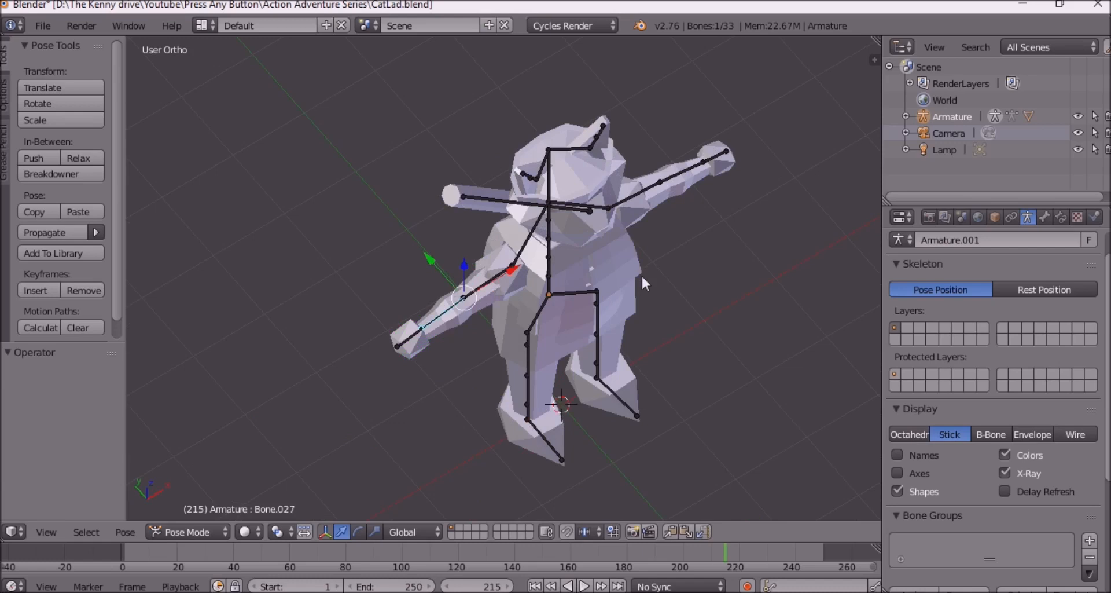